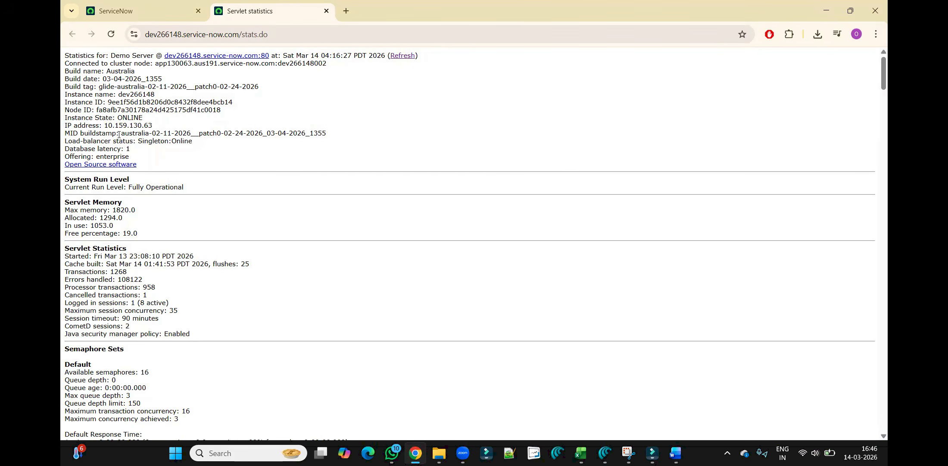
# Check the MID buildstamp and build name in the instance statistics, and close the statistics page.
pyautogui.doubleClick(141, 133)
pyautogui.moveTo(141, 134); pyautogui.dragTo(271, 132)
pyautogui.doubleClick(121, 71)
pyautogui.click(326, 11)
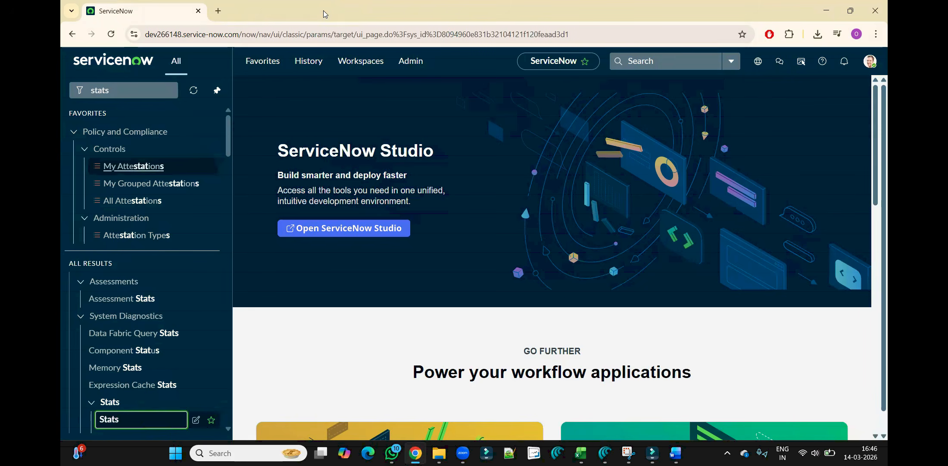
# Clear the "stats" filter from the application navigator and collapse the App Development group.
pyautogui.click(106, 90)
pyautogui.press('BackSpace')
pyautogui.press('BackSpace')
pyautogui.press('BackSpace')
pyautogui.press('BackSpace')
pyautogui.press('BackSpace')
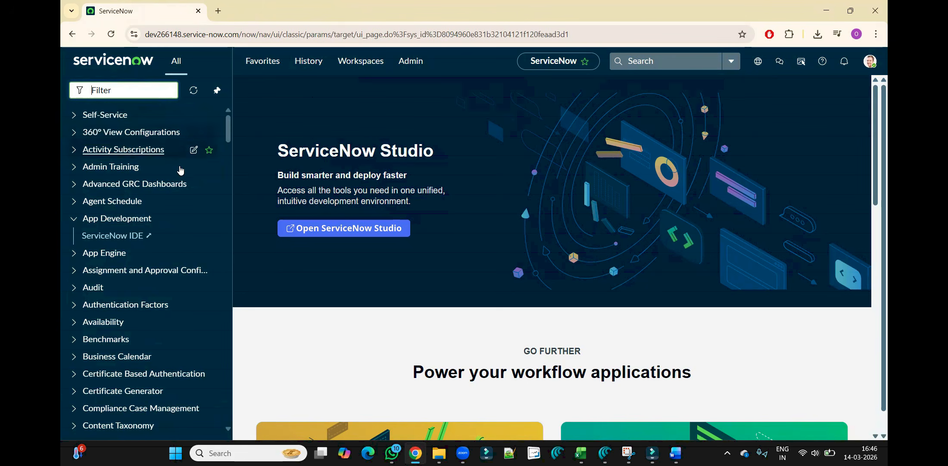
pyautogui.click(141, 219)
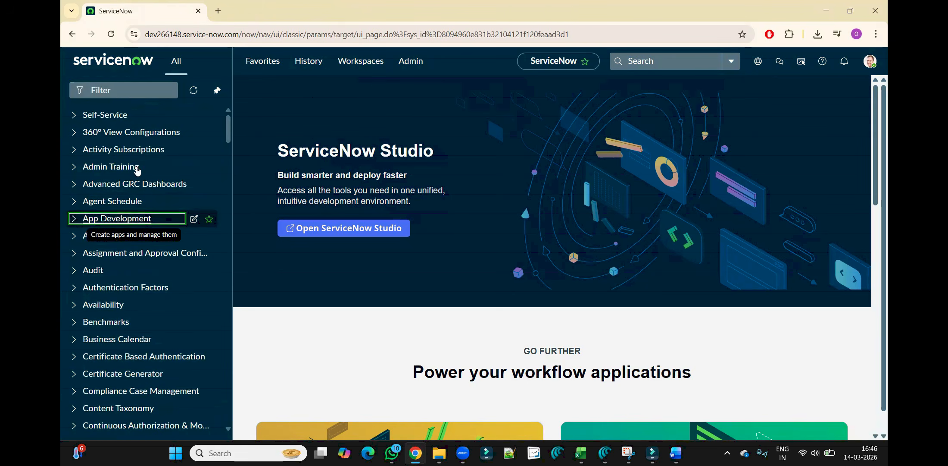
# Filter the application navigator by "demo" and open the Demo PDIs list in a new browser tab.
pyautogui.click(124, 91)
pyautogui.write('demo')
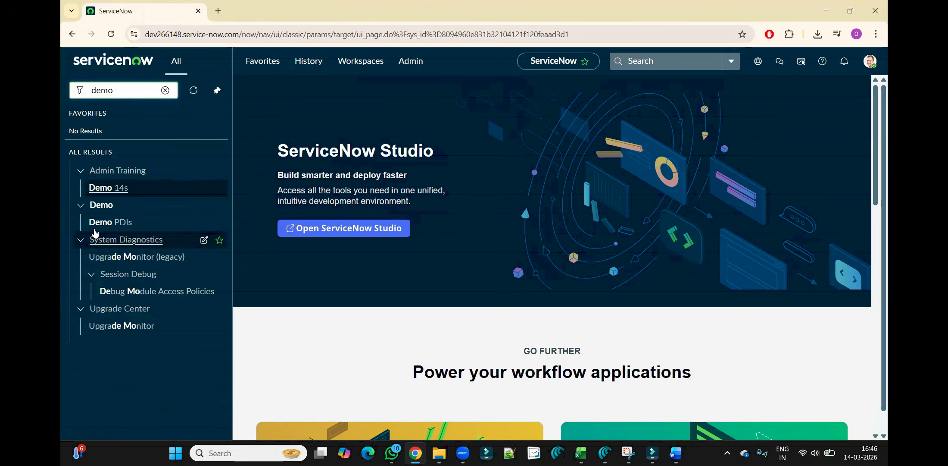
pyautogui.middleClick(108, 223)
pyautogui.click(260, 3)
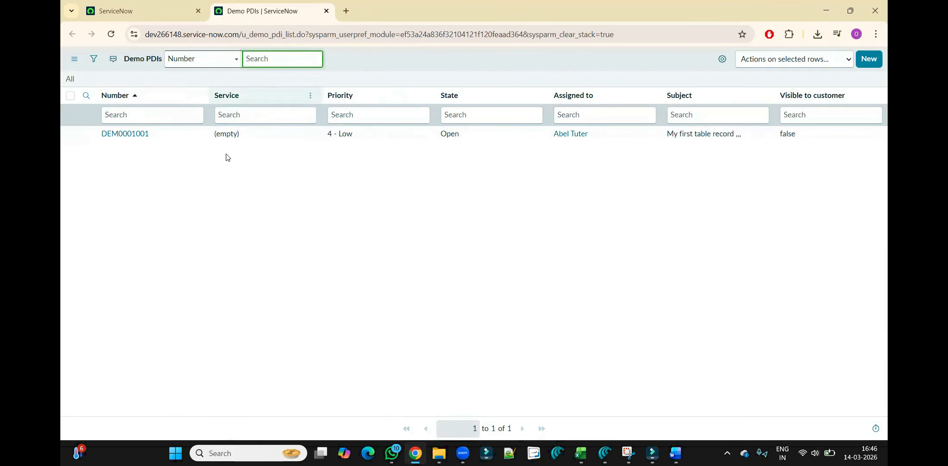
# Open the table configuration record behind the Demo PDIs list.
pyautogui.rightClick(167, 97)
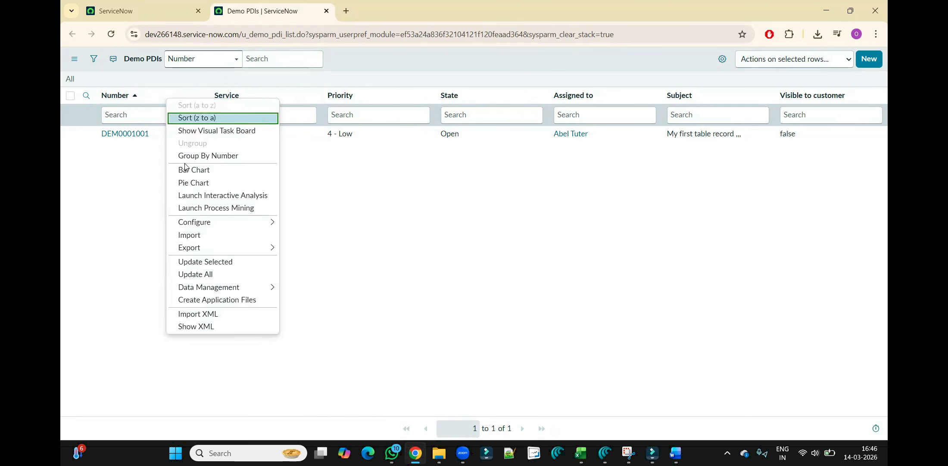
pyautogui.moveTo(267, 226)
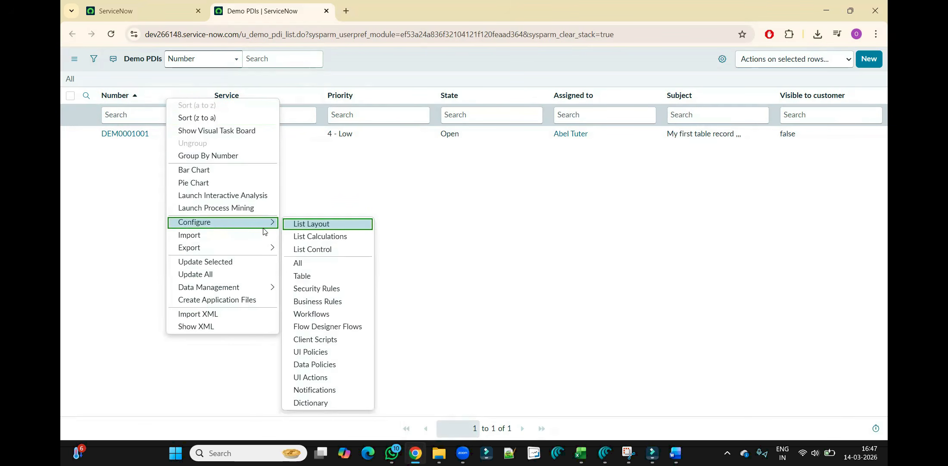
pyautogui.click(312, 276)
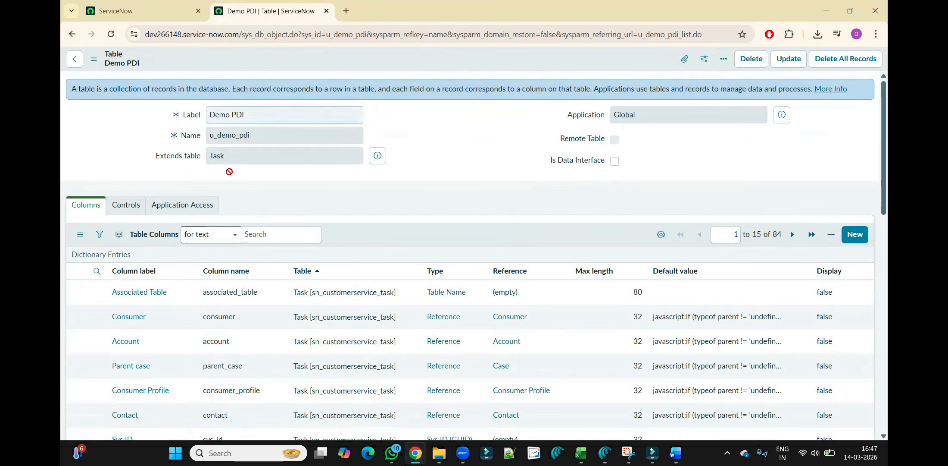
# Examine the Demo PDI table's name and the source table and dictionary entries of its columns.
pyautogui.doubleClick(248, 134)
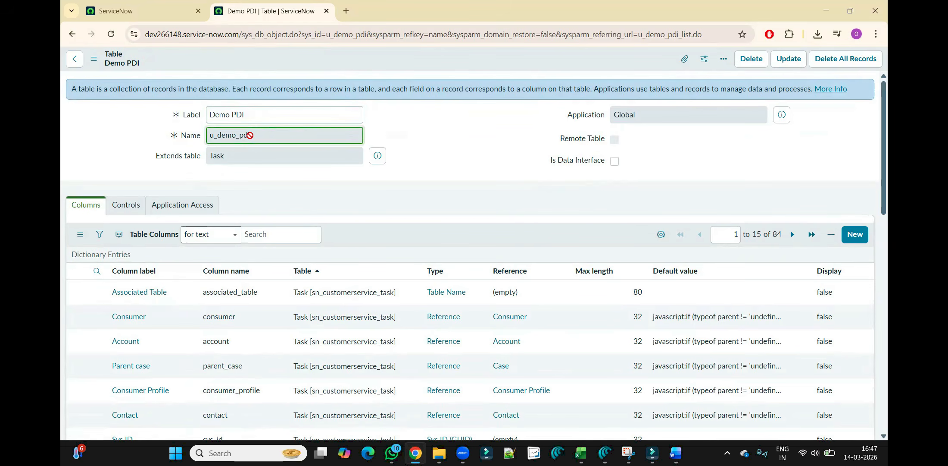
pyautogui.click(255, 185)
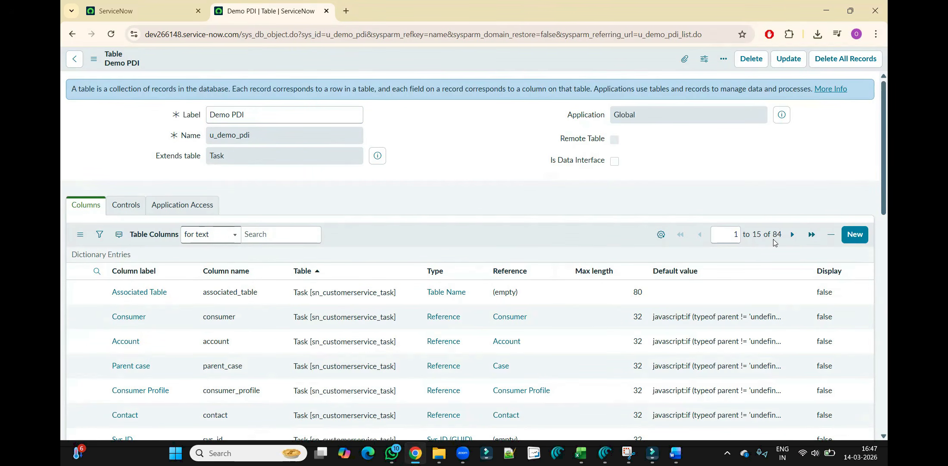
pyautogui.click(296, 292)
pyautogui.moveTo(295, 292); pyautogui.dragTo(386, 284)
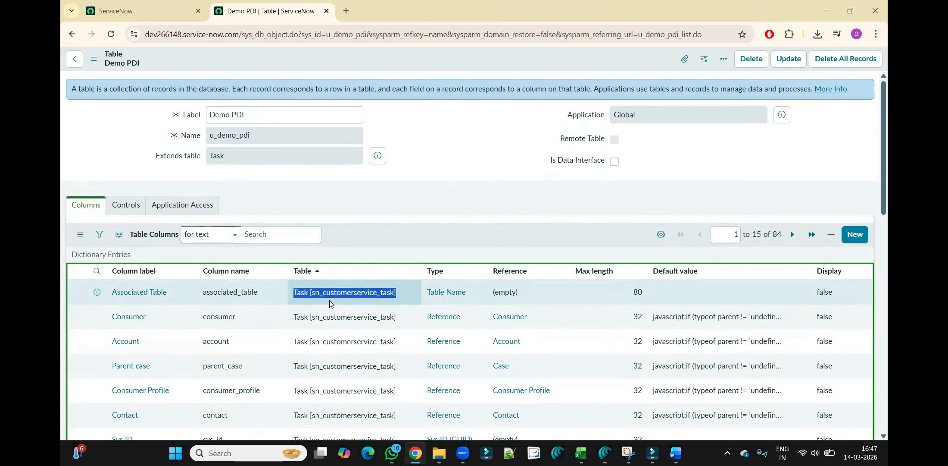
pyautogui.moveTo(884, 140); pyautogui.dragTo(883, 162)
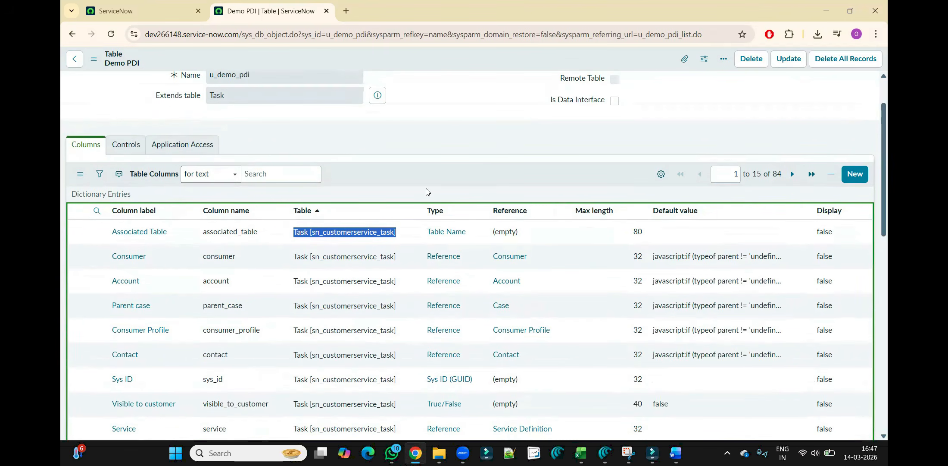
pyautogui.click(132, 199)
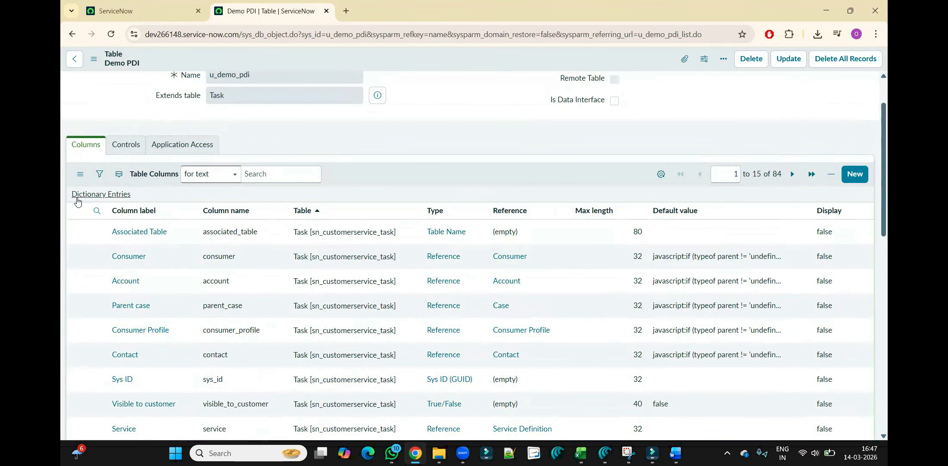
pyautogui.moveTo(70, 190); pyautogui.dragTo(139, 122)
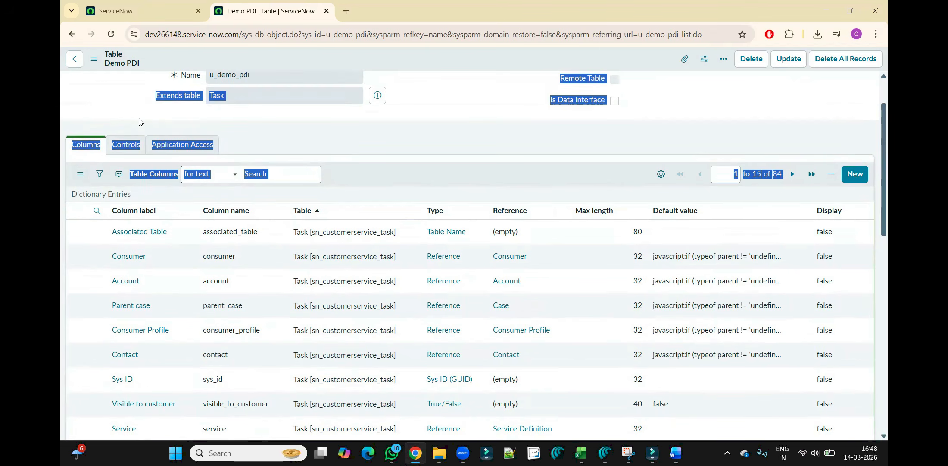
pyautogui.click(139, 122)
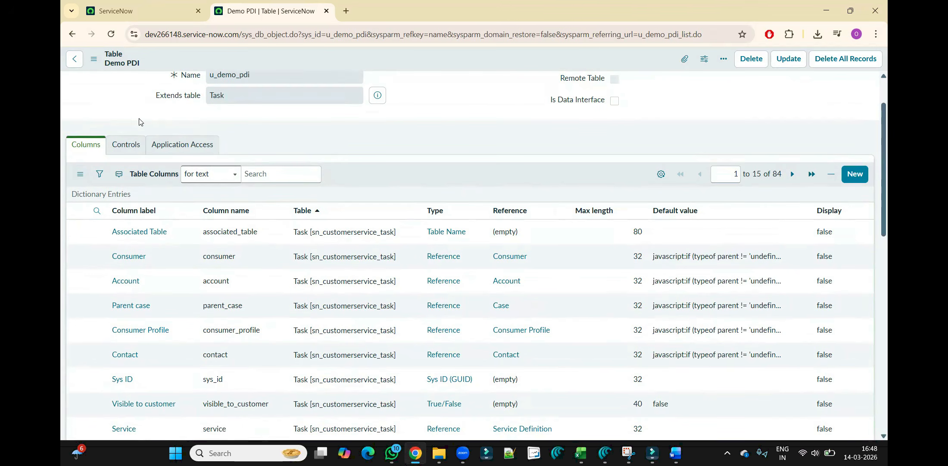
# Clear the navigator filter, open System Definition's Dictionary in a new browser tab, and inspect the first entry's column name.
pyautogui.click(127, 10)
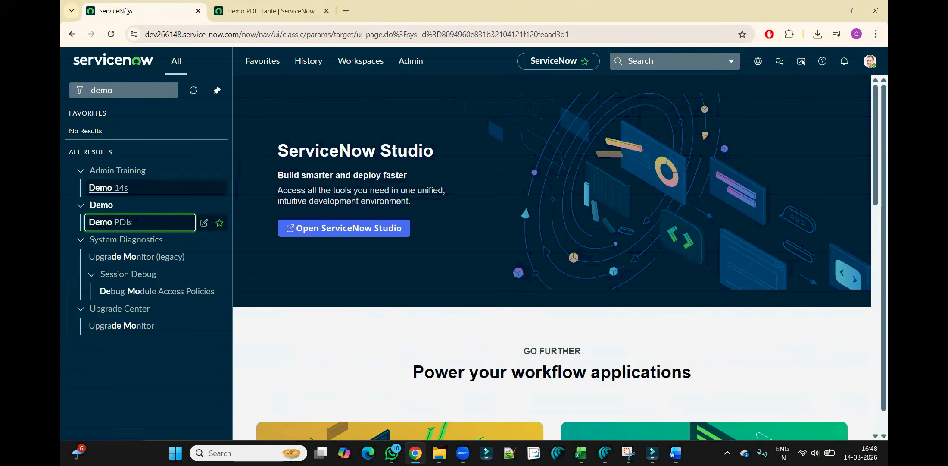
pyautogui.click(170, 90)
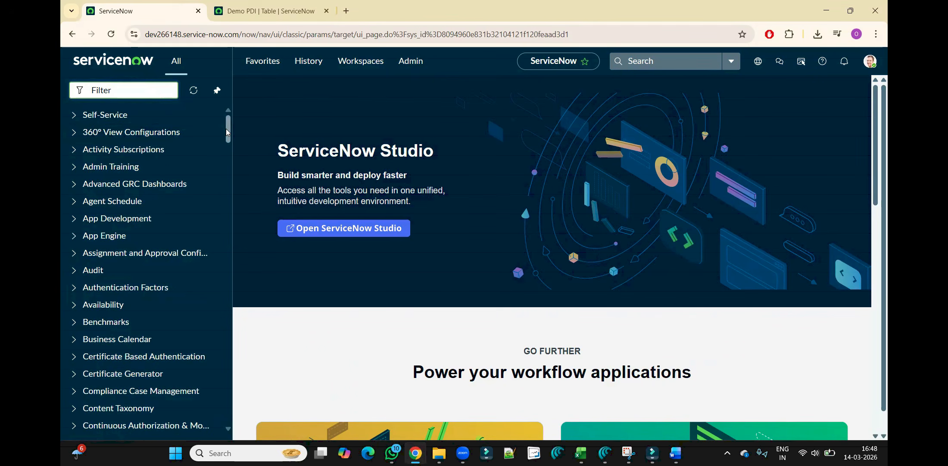
pyautogui.moveTo(227, 129); pyautogui.dragTo(254, 414)
pyautogui.click(142, 172)
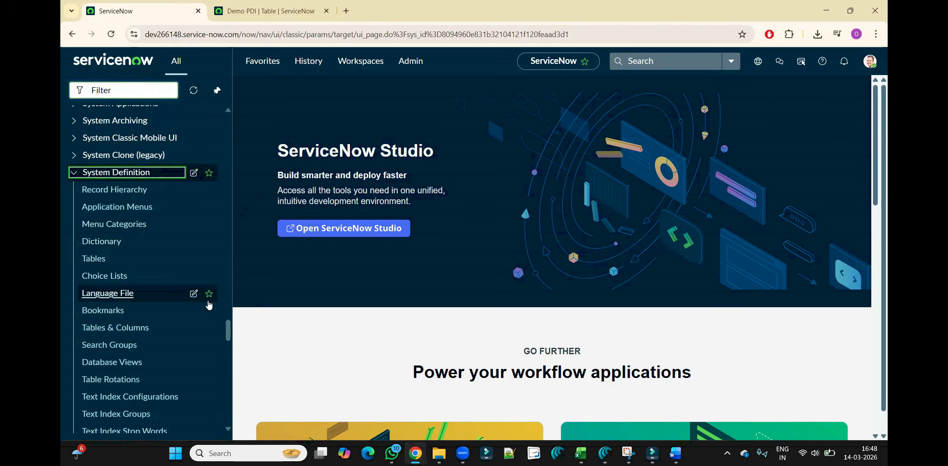
pyautogui.keyDown('ctrl'); pyautogui.click(108, 244); pyautogui.keyUp('ctrl')
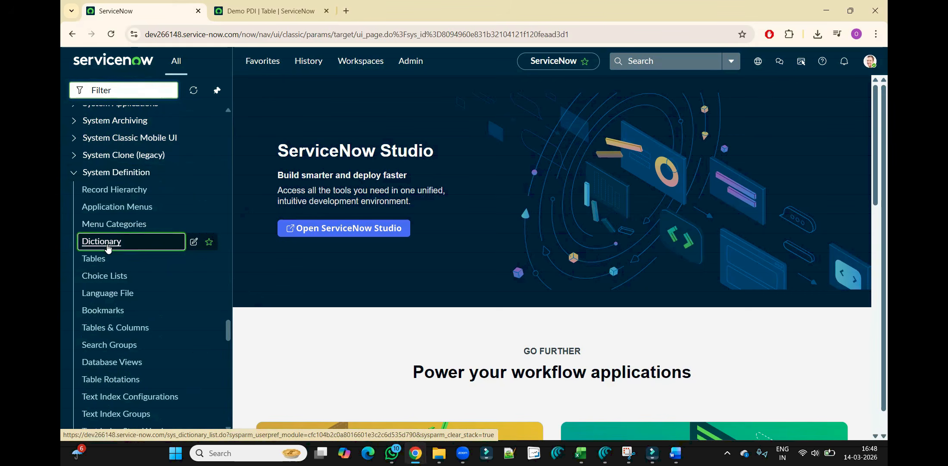
pyautogui.click(389, 5)
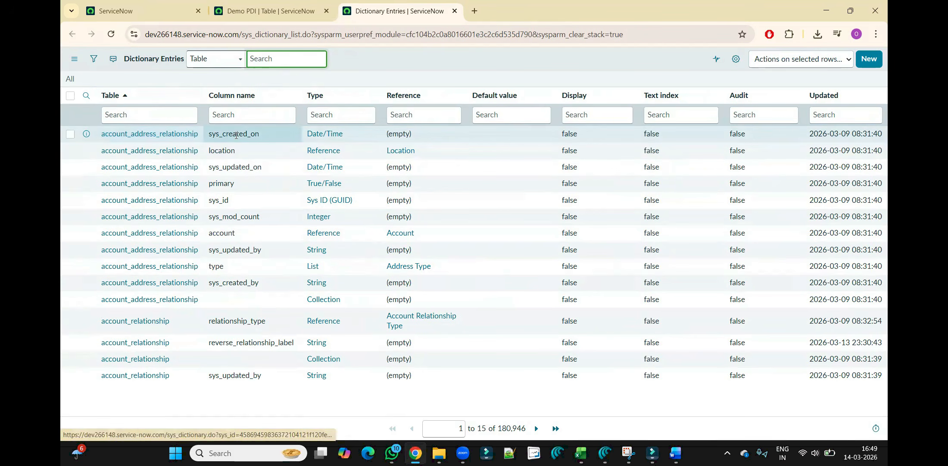
pyautogui.click(267, 136)
pyautogui.moveTo(267, 134); pyautogui.dragTo(212, 138)
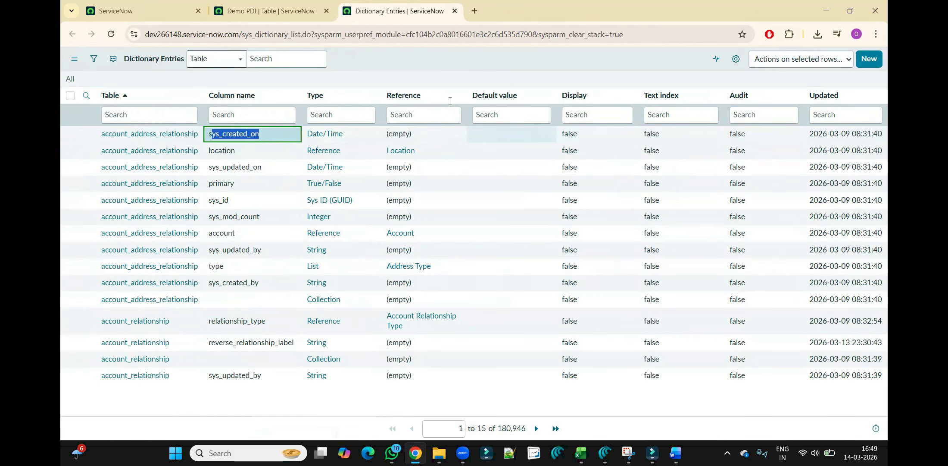
# Copy the Demo PDI table's name and filter the dictionary entries to Table =u_demo_pdi.
pyautogui.click(261, 12)
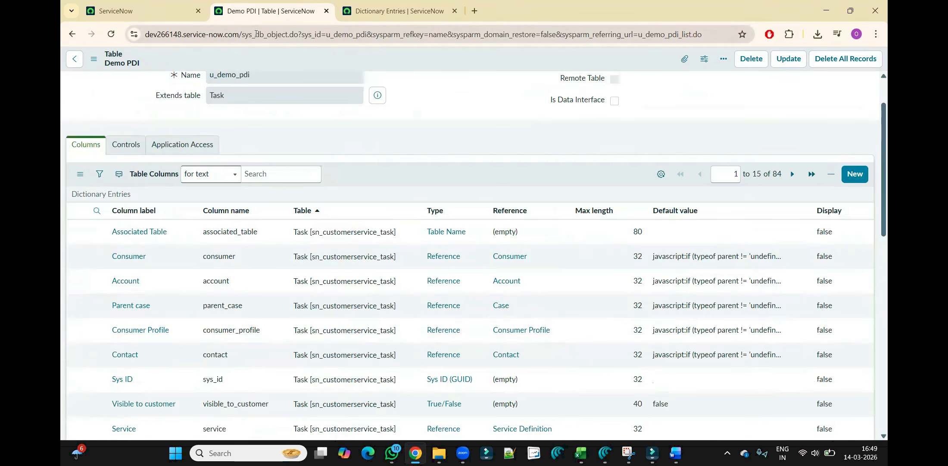
pyautogui.doubleClick(311, 78)
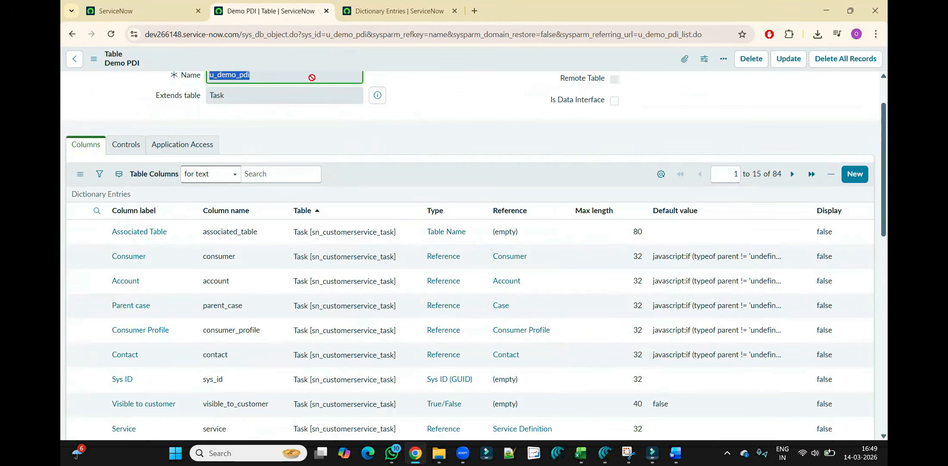
pyautogui.click(397, 11)
pyautogui.click(155, 115)
pyautogui.write('=u_demo_pdi')
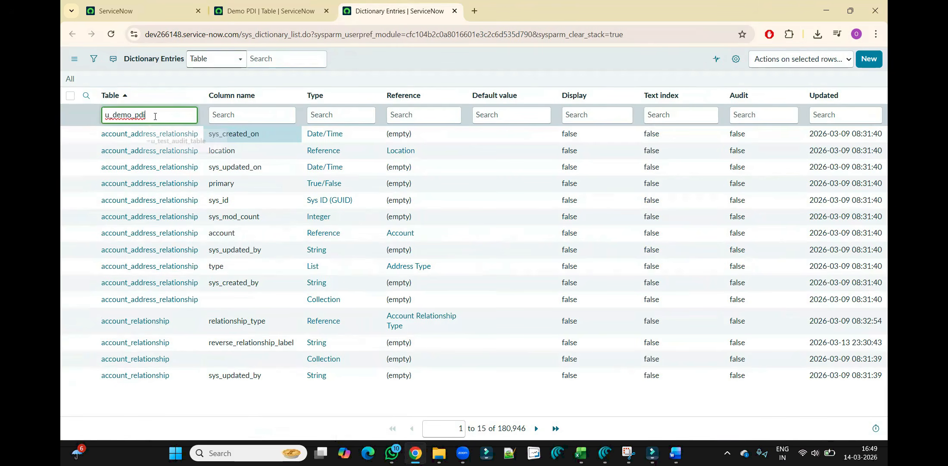
pyautogui.press('Return')
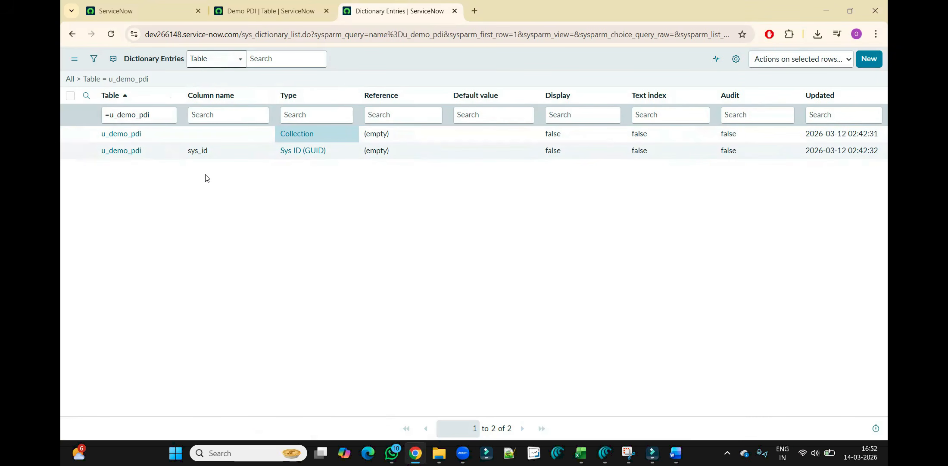
# Examine the sys_id column entry and the Collection type entry of the u_demo_pdi table, checking the Dictionary module's description.
pyautogui.doubleClick(216, 148)
pyautogui.click(238, 192)
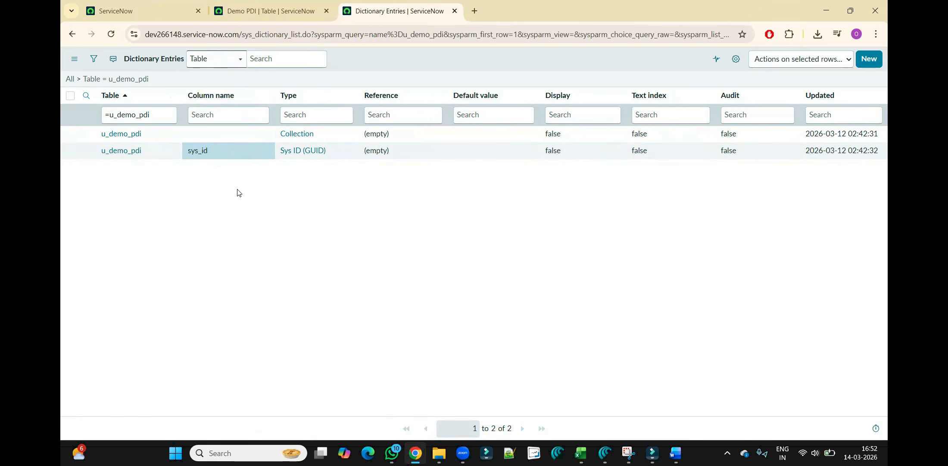
pyautogui.click(121, 12)
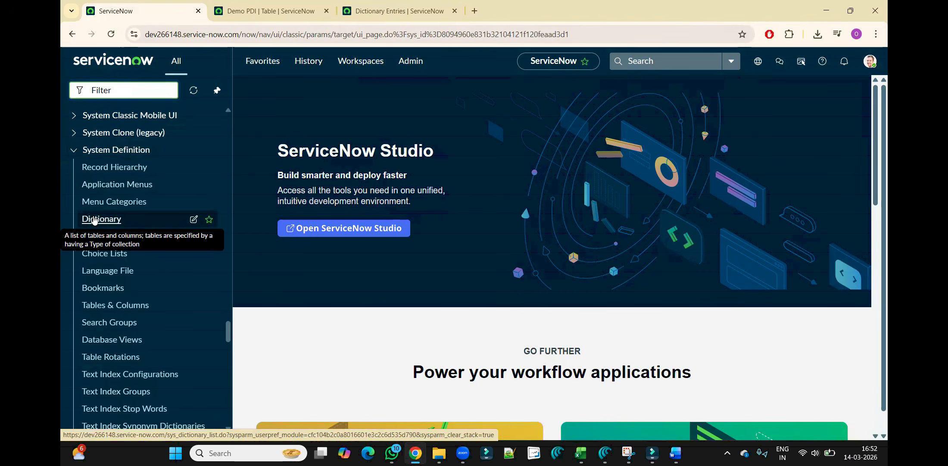
pyautogui.click(394, 15)
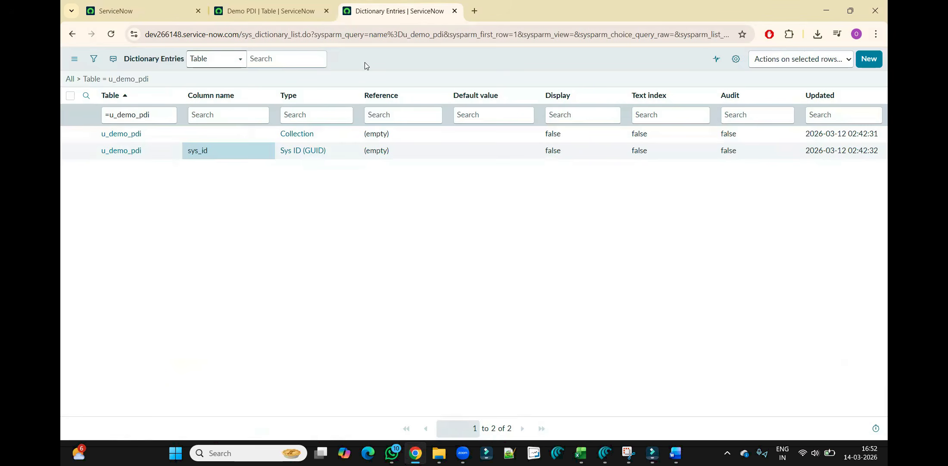
pyautogui.doubleClick(325, 132)
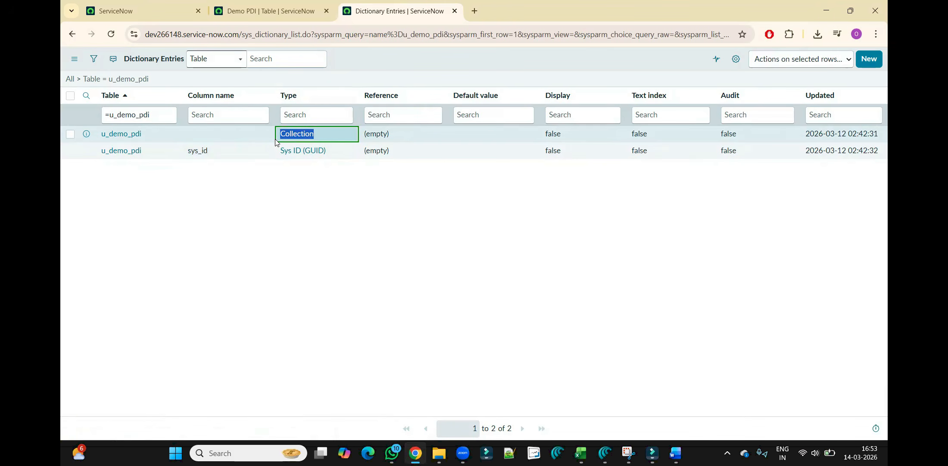
pyautogui.click(252, 198)
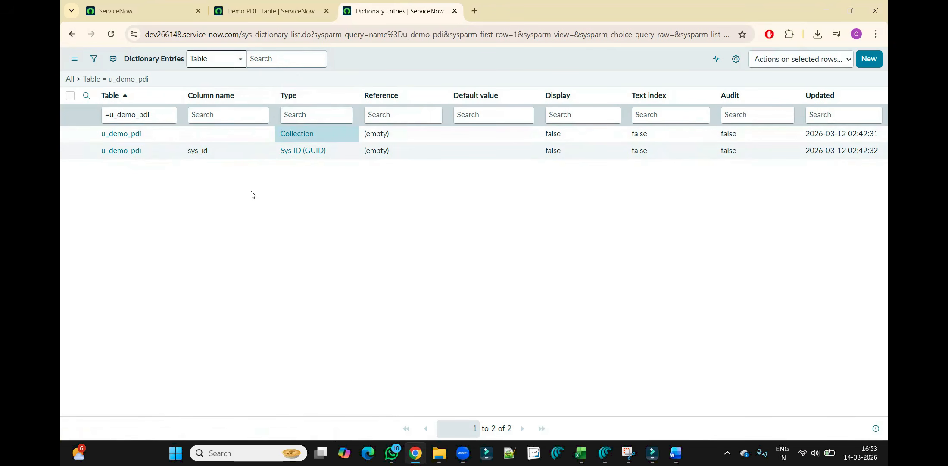
# Filter the application navigator by "table" and open System Definition's Tables list in a new browser tab.
pyautogui.click(125, 10)
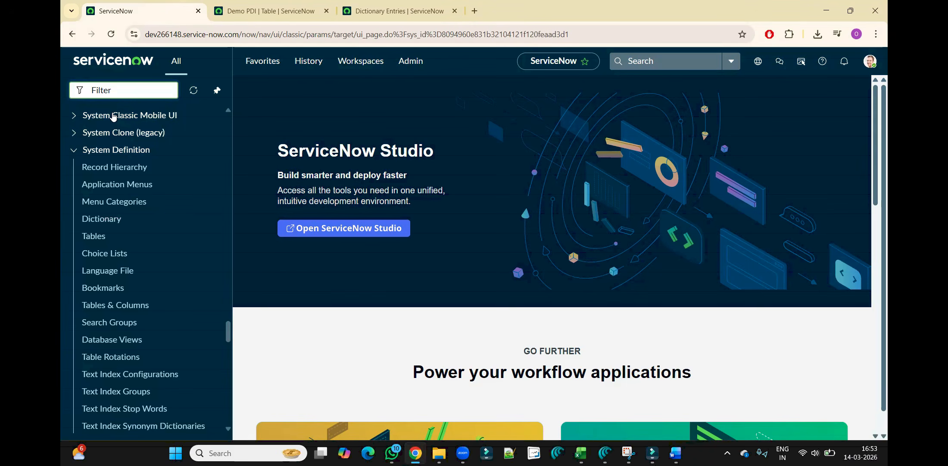
pyautogui.write('table')
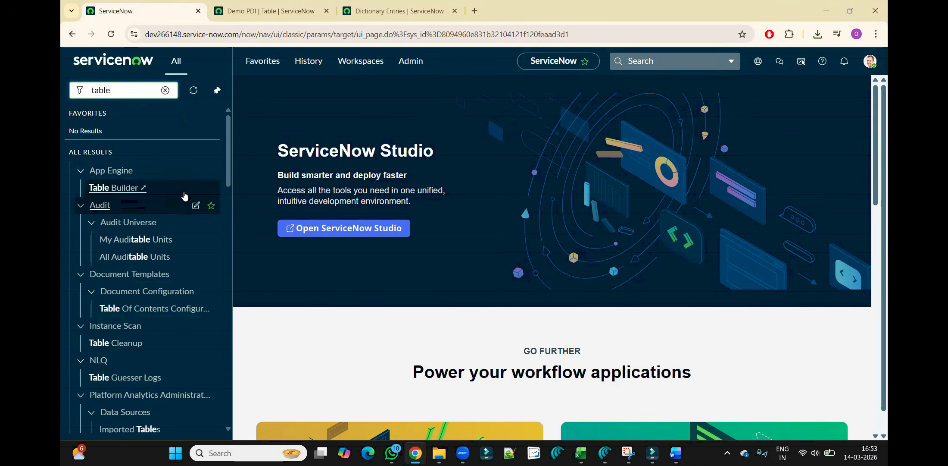
pyautogui.moveTo(230, 175); pyautogui.dragTo(222, 352)
pyautogui.keyDown('ctrl'); pyautogui.click(107, 334); pyautogui.keyUp('ctrl')
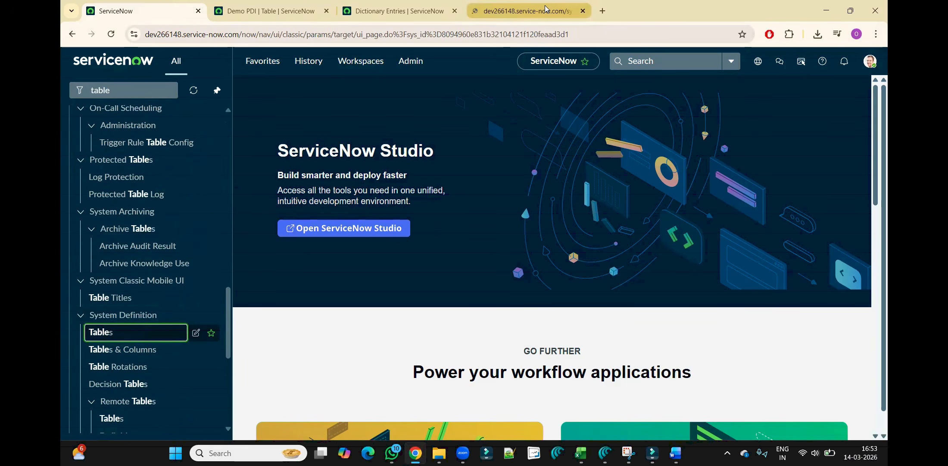
pyautogui.click(545, 11)
# Create a new table labelled "test demo" and save the record, staying on its form.
pyautogui.click(869, 59)
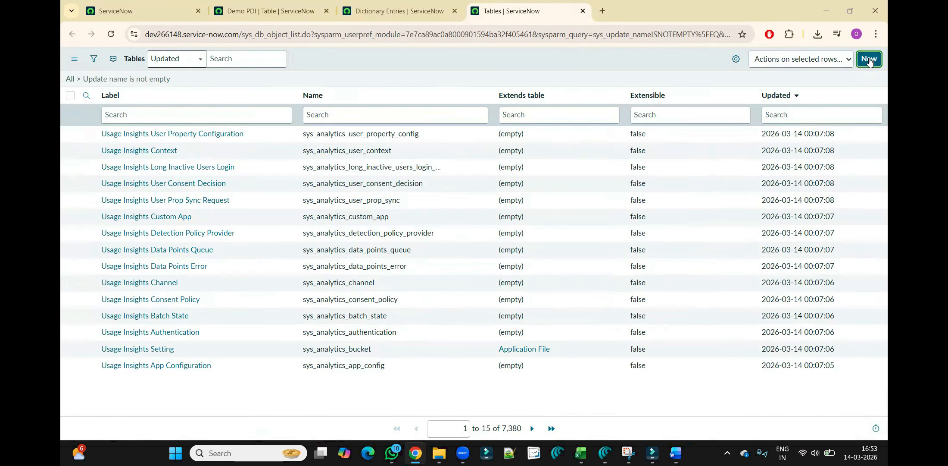
pyautogui.write('test demo')
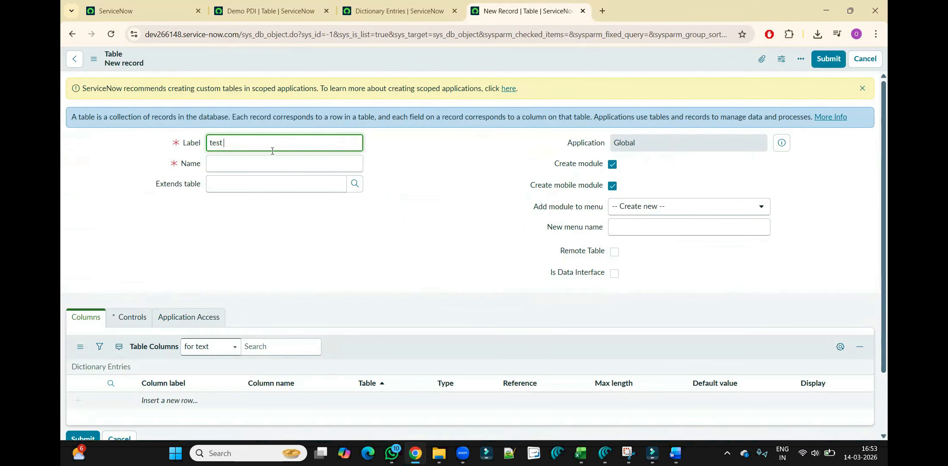
pyautogui.click(308, 247)
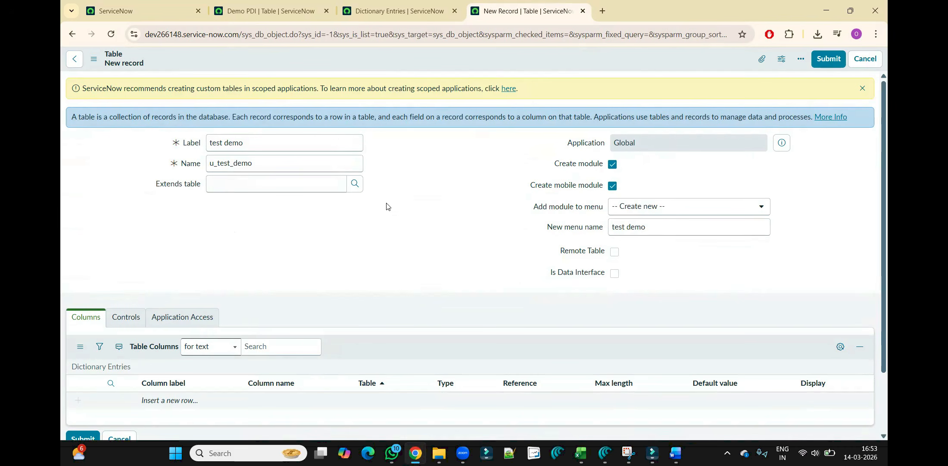
pyautogui.rightClick(585, 63)
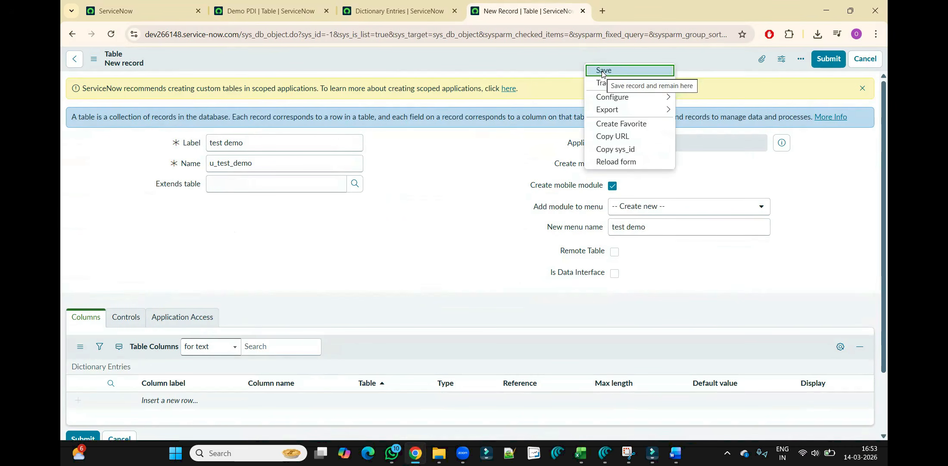
pyautogui.click(603, 71)
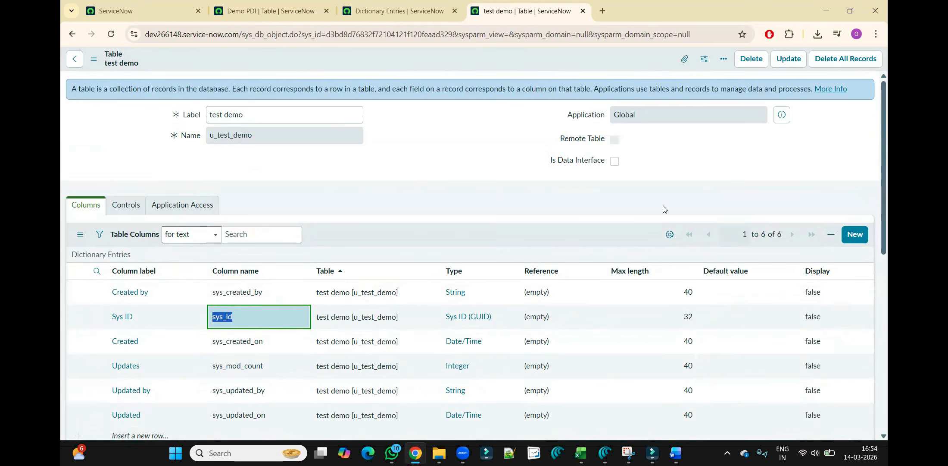
# Copy the test demo table's name and filter the dictionary entries to Table =u_test_demo.
pyautogui.click(666, 210)
pyautogui.moveTo(761, 234); pyautogui.dragTo(782, 234)
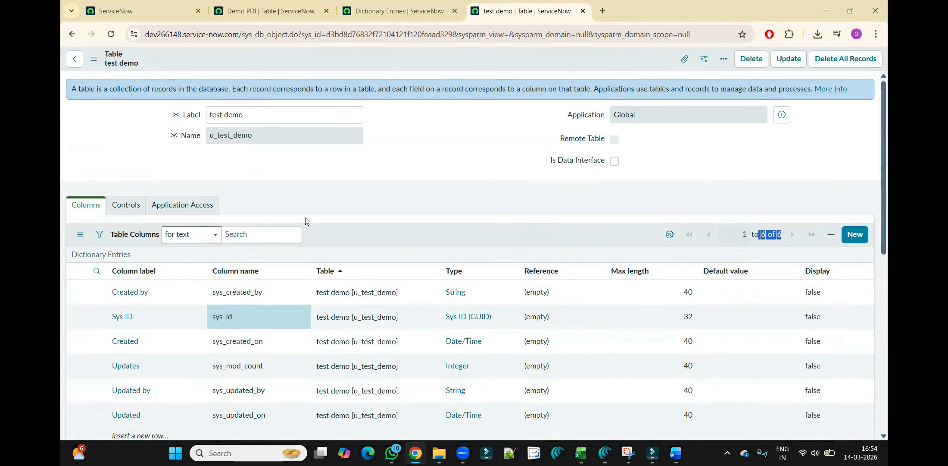
pyautogui.doubleClick(264, 143)
pyautogui.hotkey('ctrl', 'c')
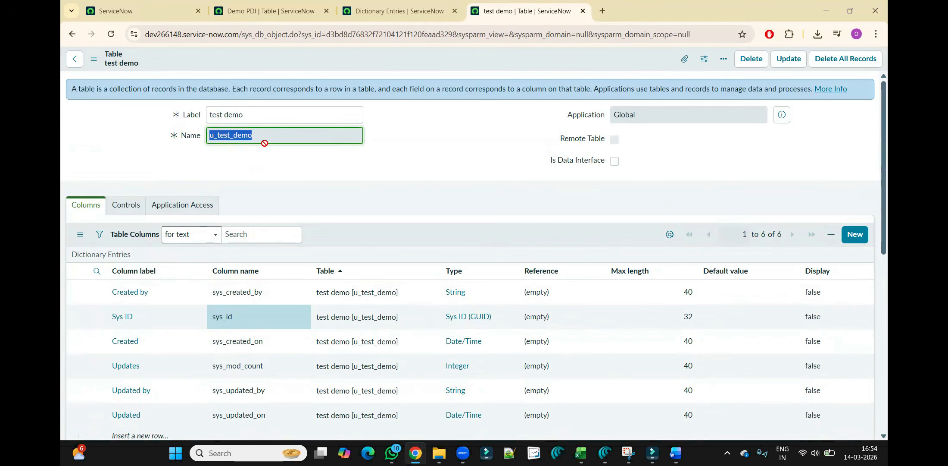
pyautogui.click(397, 10)
pyautogui.click(160, 113)
pyautogui.doubleClick(111, 115)
pyautogui.hotkey('ctrl', 'v')
pyautogui.press('Return')
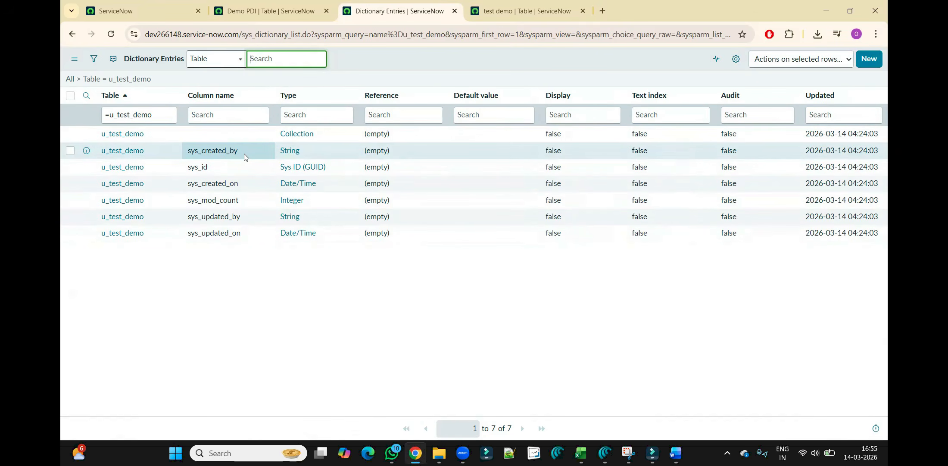
# Review the new table's column entries and the Demo PDI table's columns, and filter the dictionary entries back to Table =u_demo_pdi.
pyautogui.moveTo(244, 153); pyautogui.dragTo(205, 154)
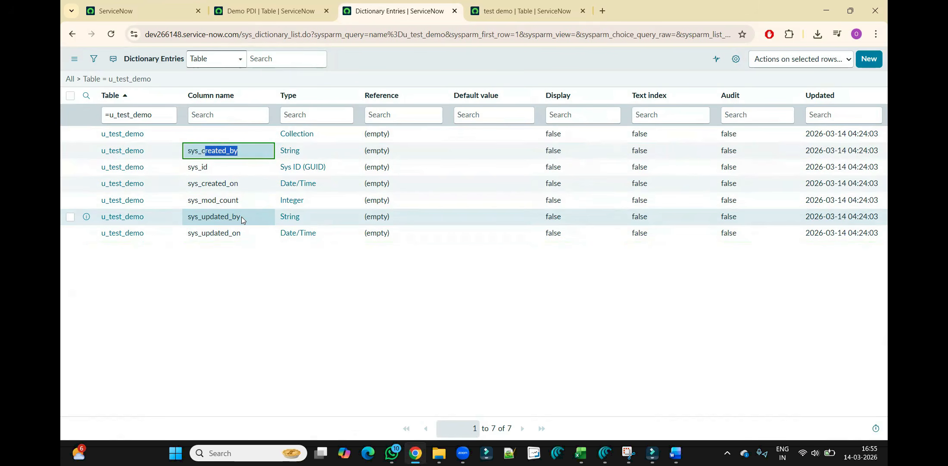
pyautogui.click(238, 264)
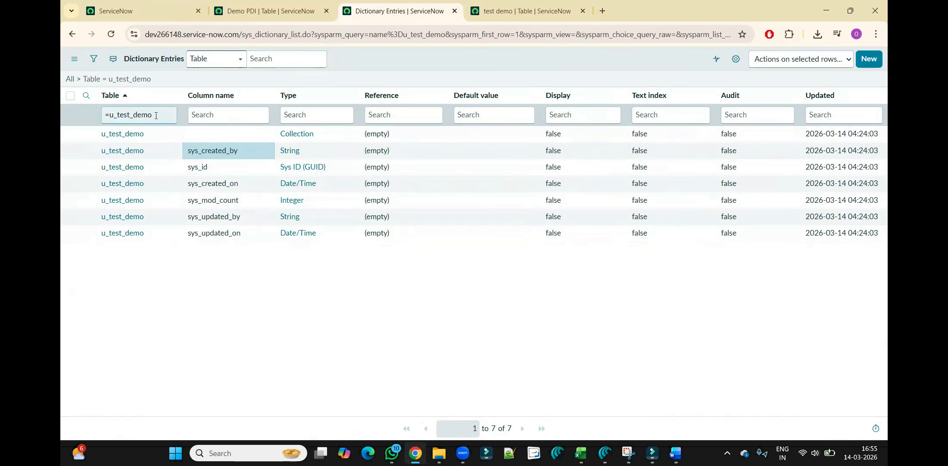
pyautogui.click(266, 12)
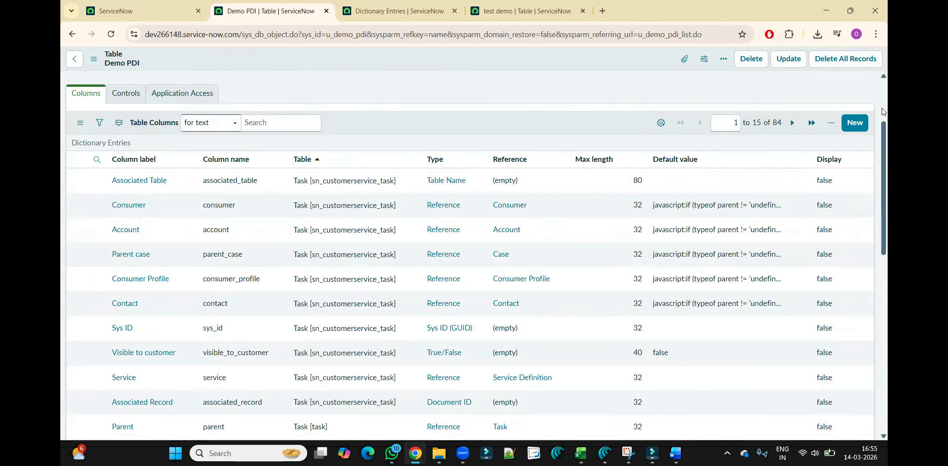
pyautogui.click(399, 11)
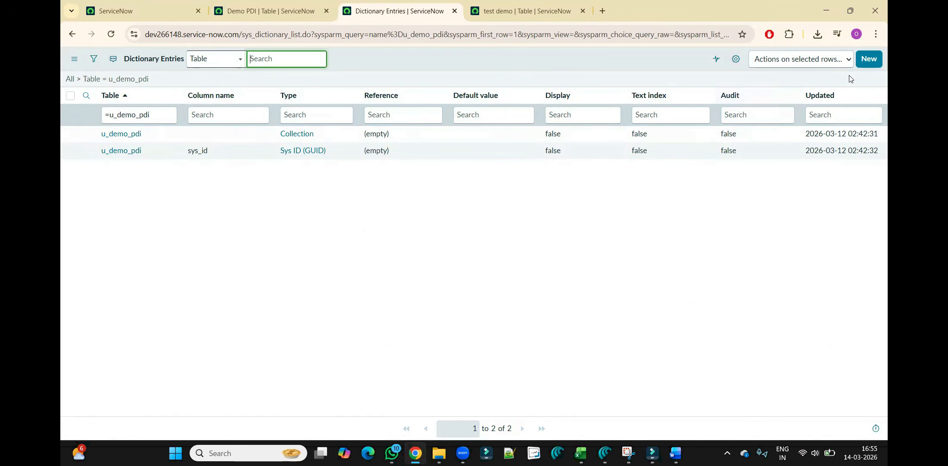
# Start a new dictionary entry for the Demo PDI table and choose True/False as its type from the field classes list.
pyautogui.click(868, 60)
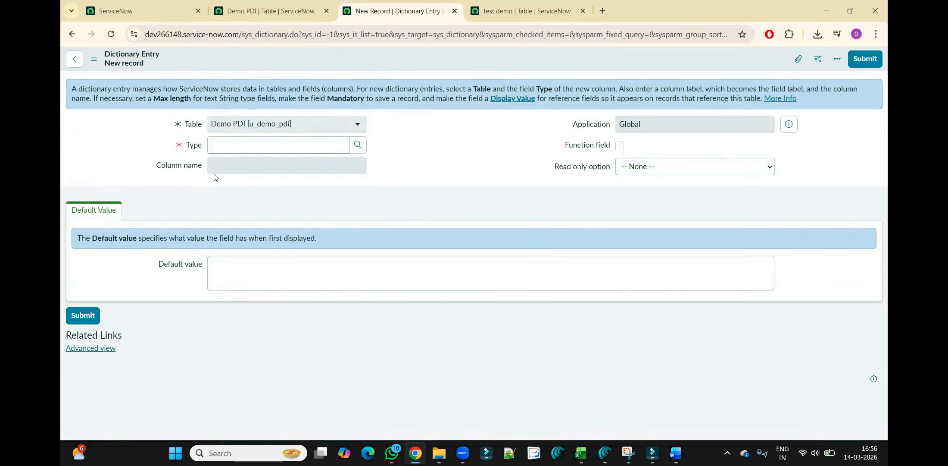
pyautogui.click(212, 149)
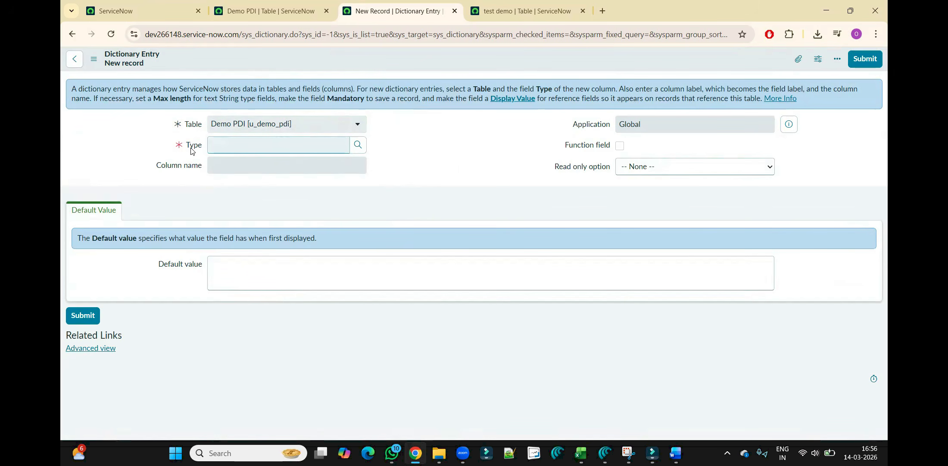
pyautogui.click(357, 146)
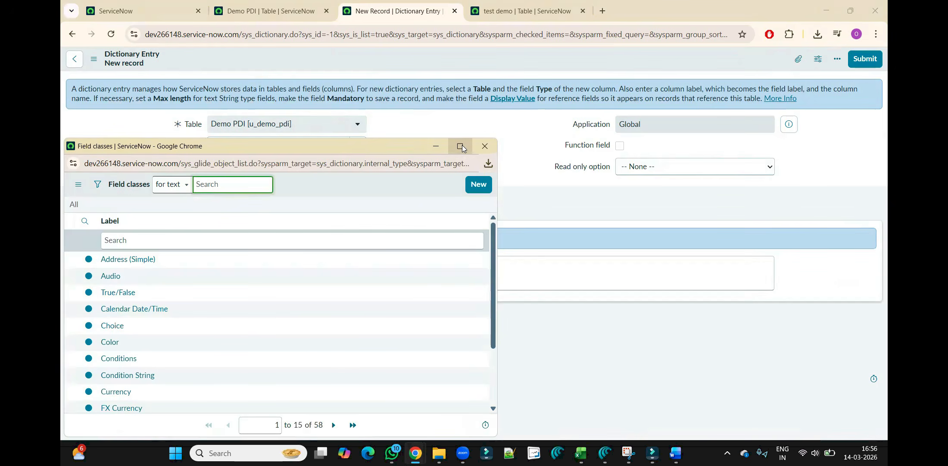
pyautogui.click(461, 146)
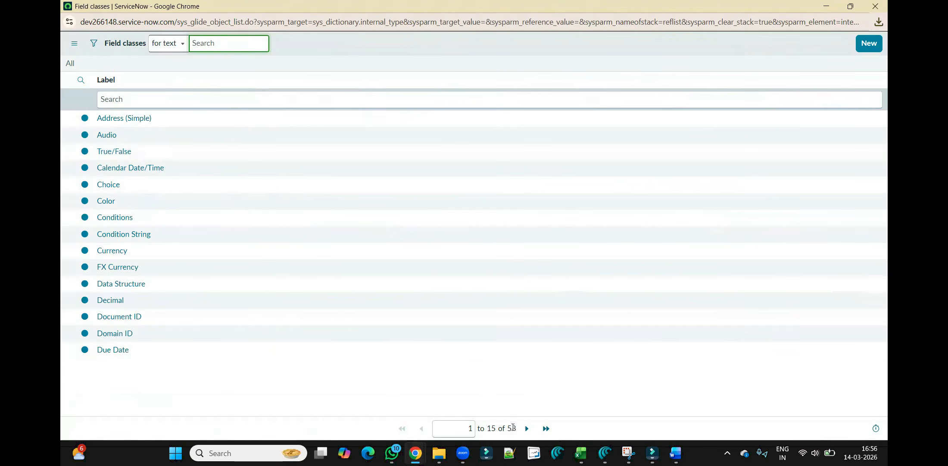
pyautogui.moveTo(517, 428); pyautogui.dragTo(487, 431)
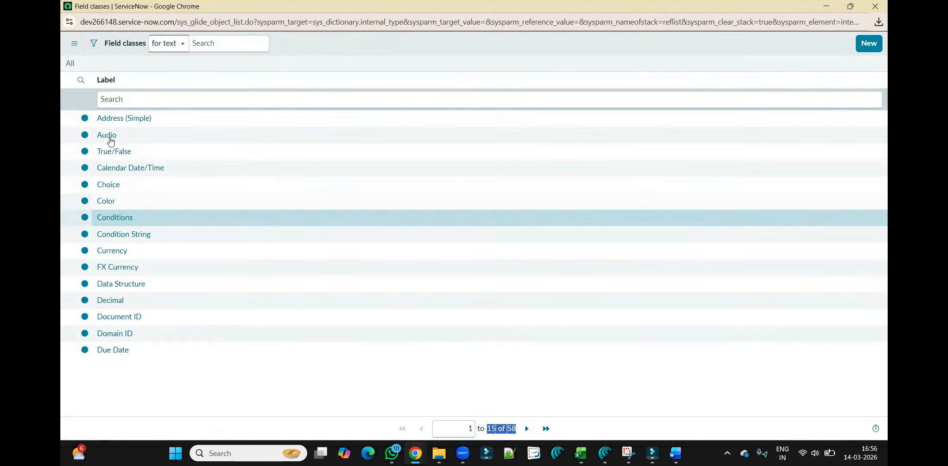
pyautogui.click(116, 152)
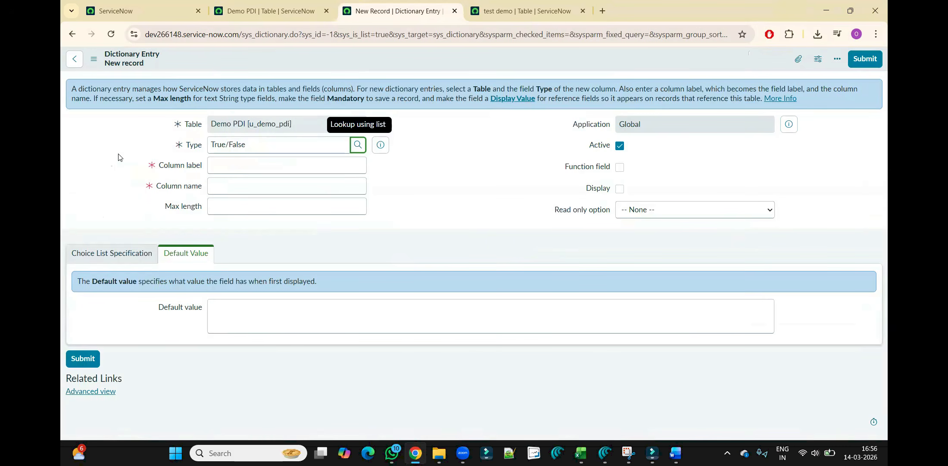
# Set the new dictionary entry's column label to "Do You have PDI?".
pyautogui.click(248, 146)
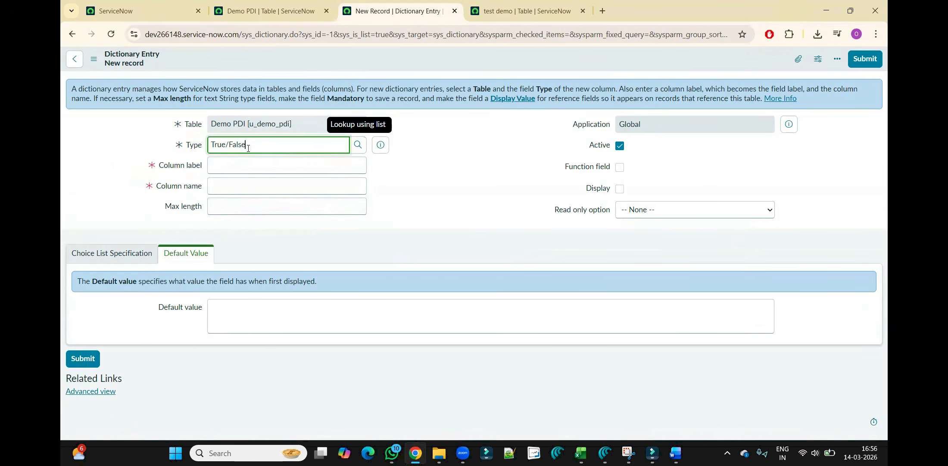
pyautogui.click(237, 167)
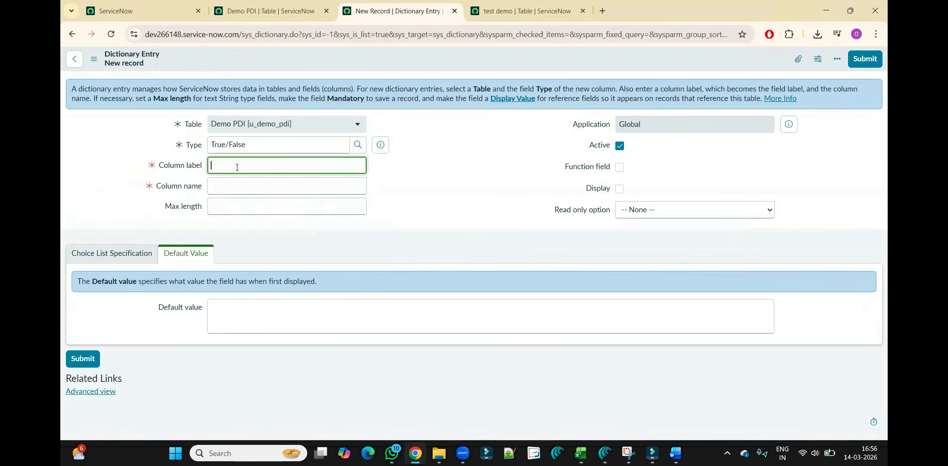
pyautogui.click(237, 183)
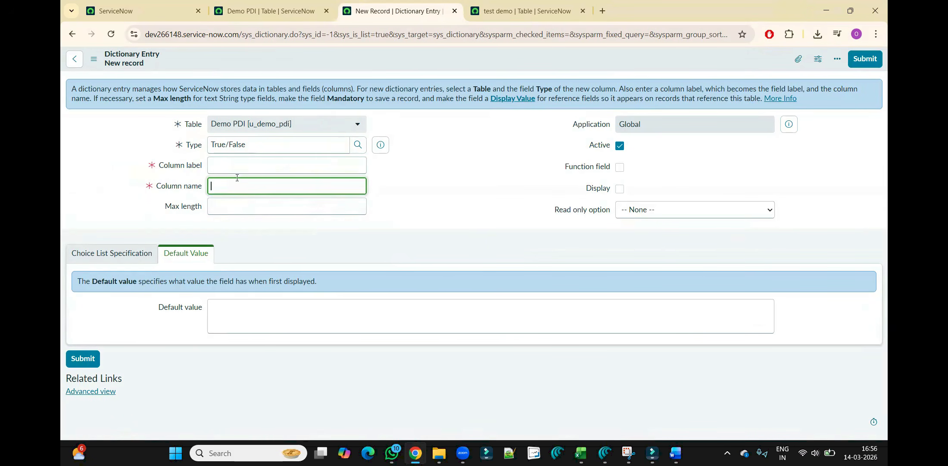
pyautogui.click(244, 166)
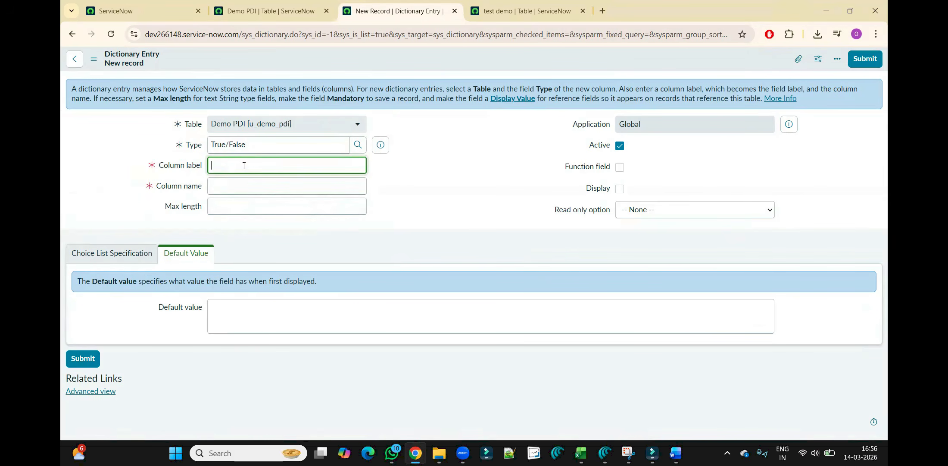
pyautogui.write('Do You have PDI')
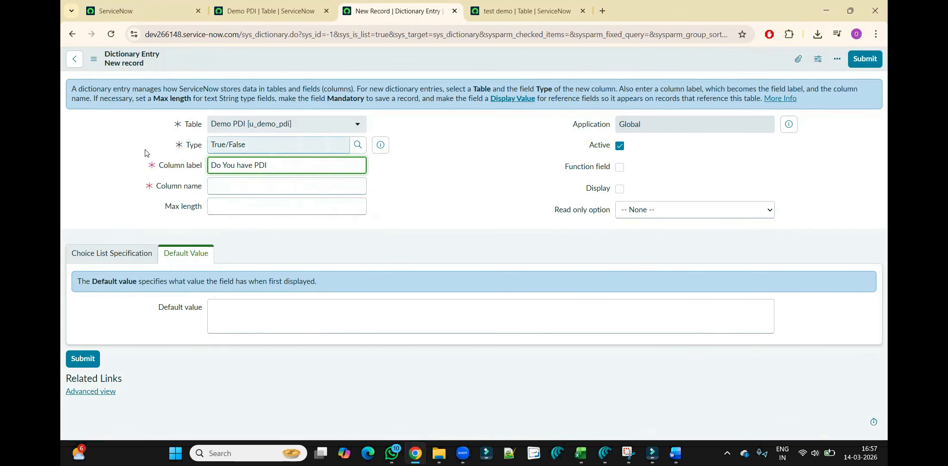
pyautogui.click(241, 144)
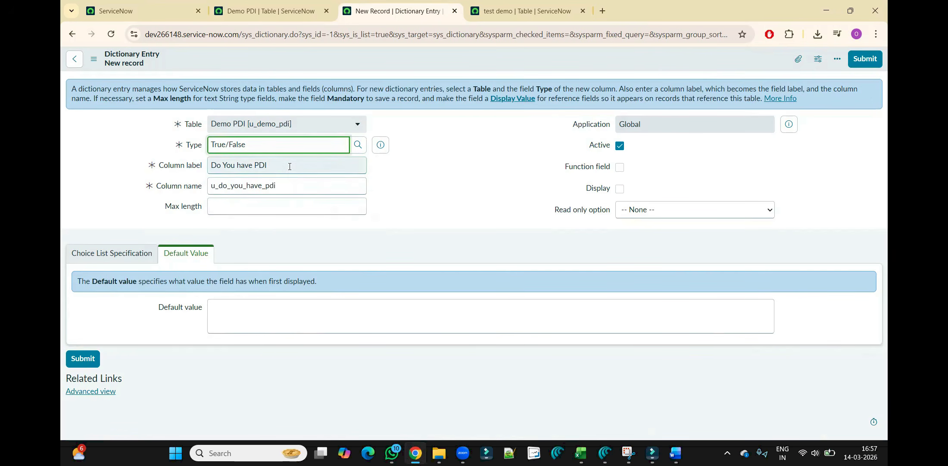
pyautogui.click(289, 166)
pyautogui.write('?')
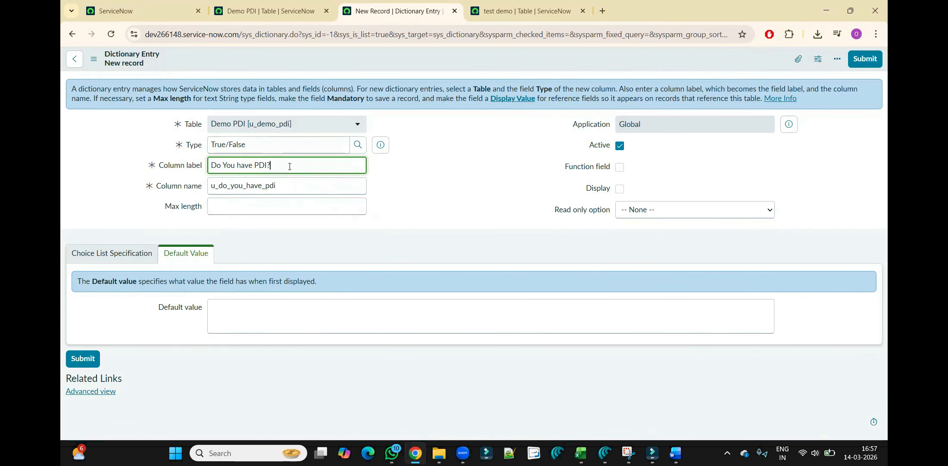
pyautogui.click(398, 183)
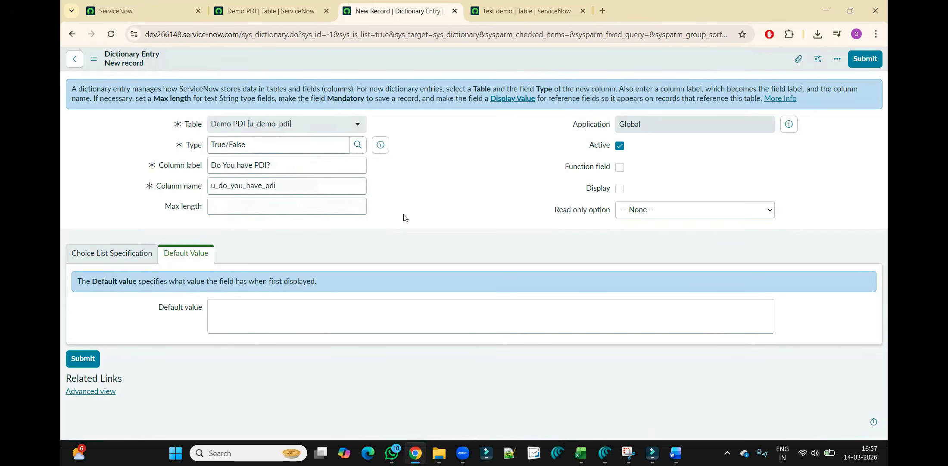
# Check the Max length field and the Choice List Specification, and set the entry's default value to true.
pyautogui.click(307, 202)
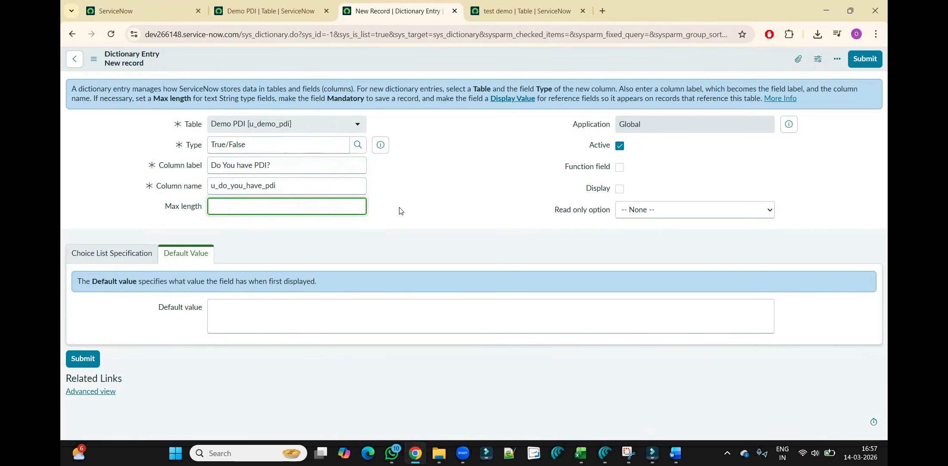
pyautogui.click(118, 252)
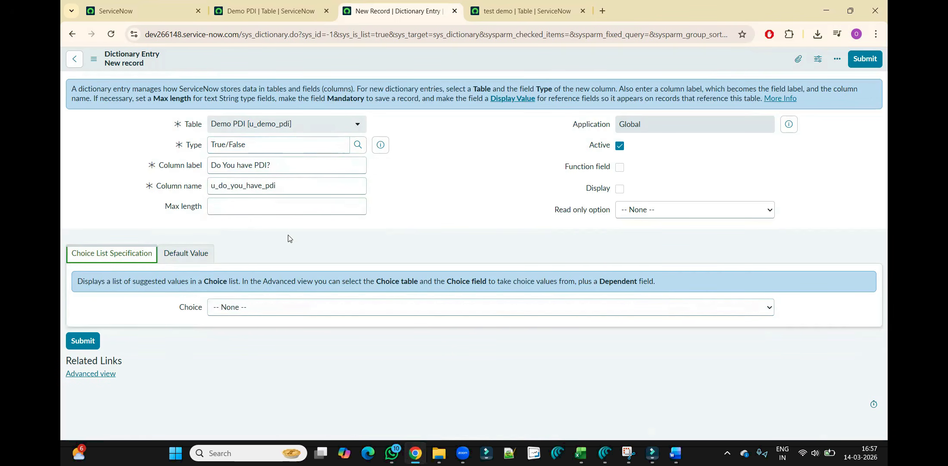
pyautogui.click(191, 253)
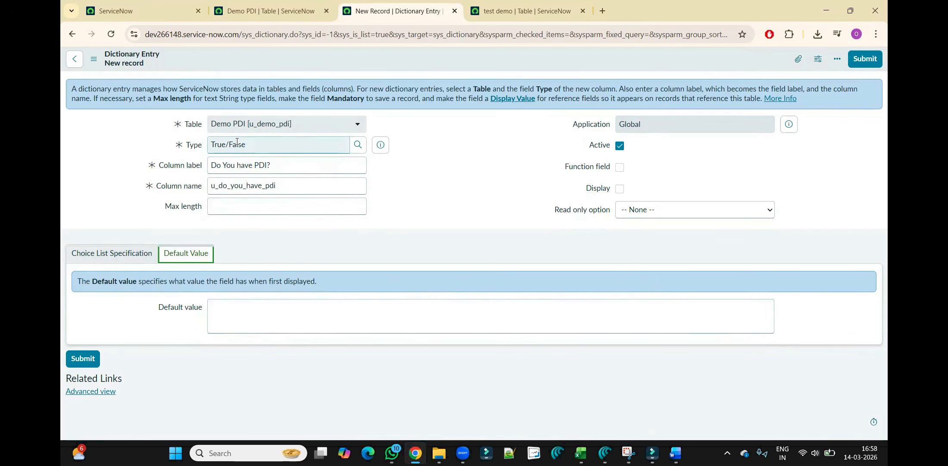
pyautogui.click(268, 311)
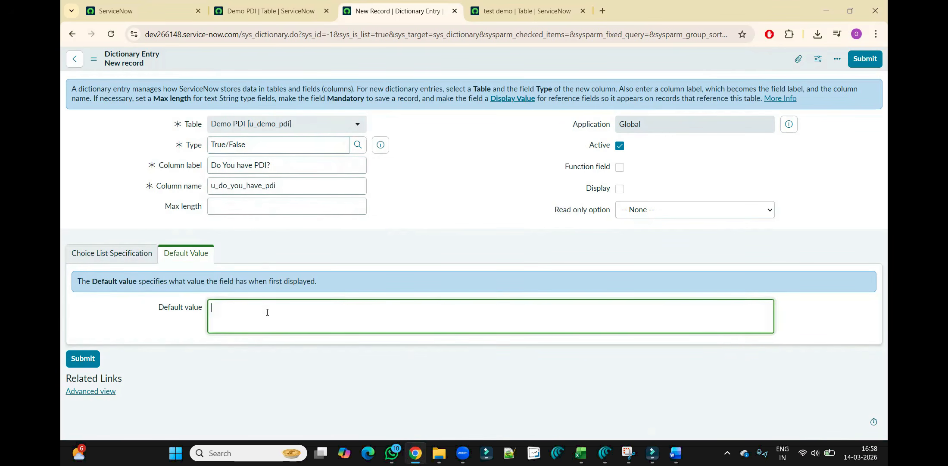
pyautogui.write('true')
pyautogui.click(405, 183)
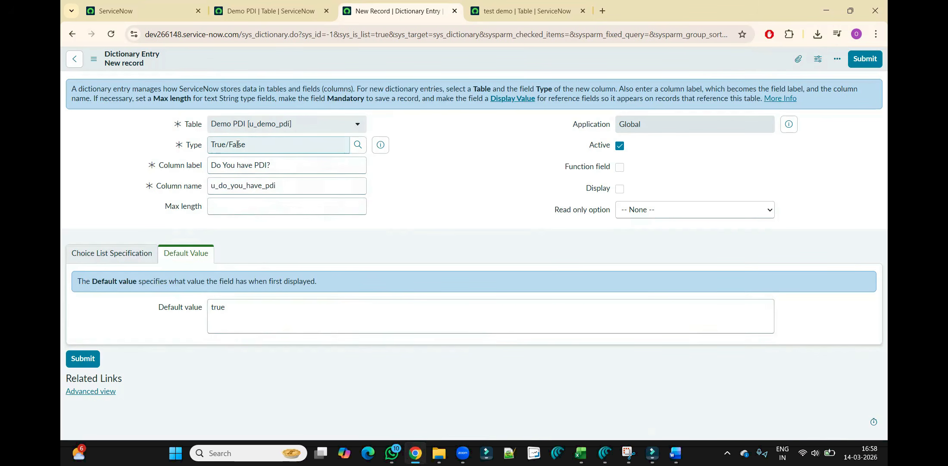
# Compare the entry's default value with its True/False type.
pyautogui.doubleClick(231, 308)
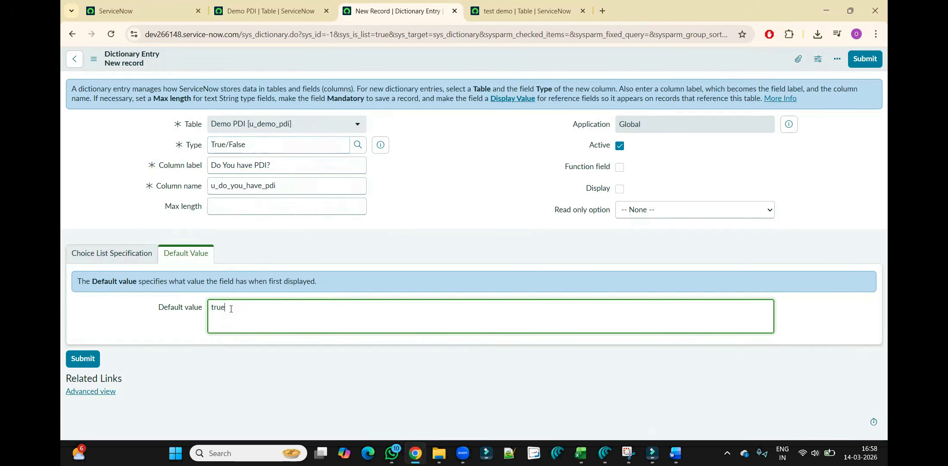
pyautogui.doubleClick(218, 144)
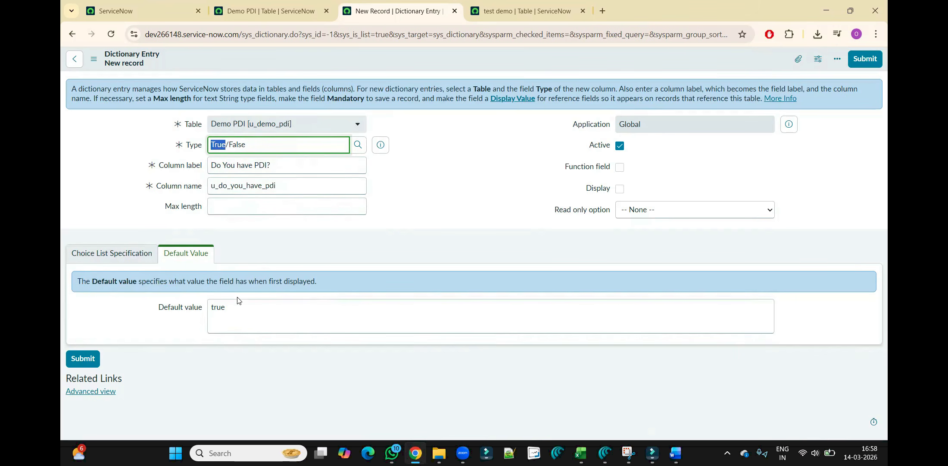
pyautogui.doubleClick(239, 310)
pyautogui.click(233, 310)
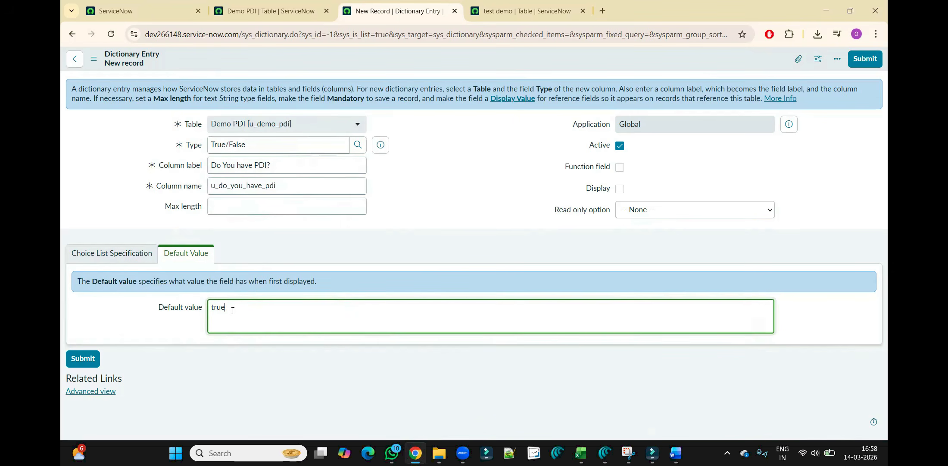
pyautogui.doubleClick(232, 310)
pyautogui.click(563, 176)
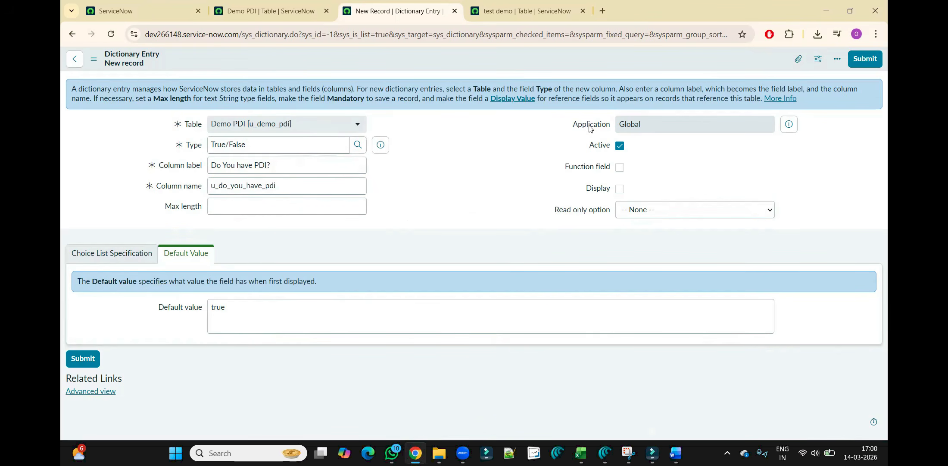
# Check the new dictionary entry's Application, Active and Type fields, toggling Active off and back on.
pyautogui.click(660, 121)
pyautogui.doubleClick(660, 122)
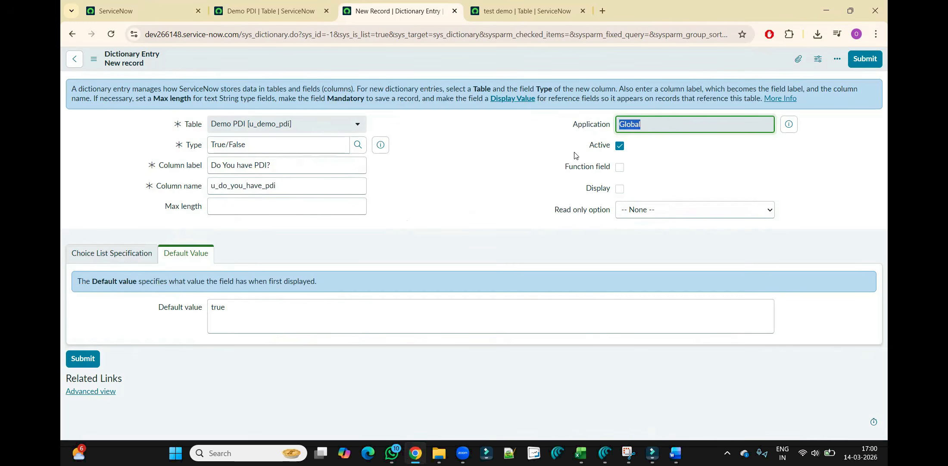
pyautogui.click(622, 147)
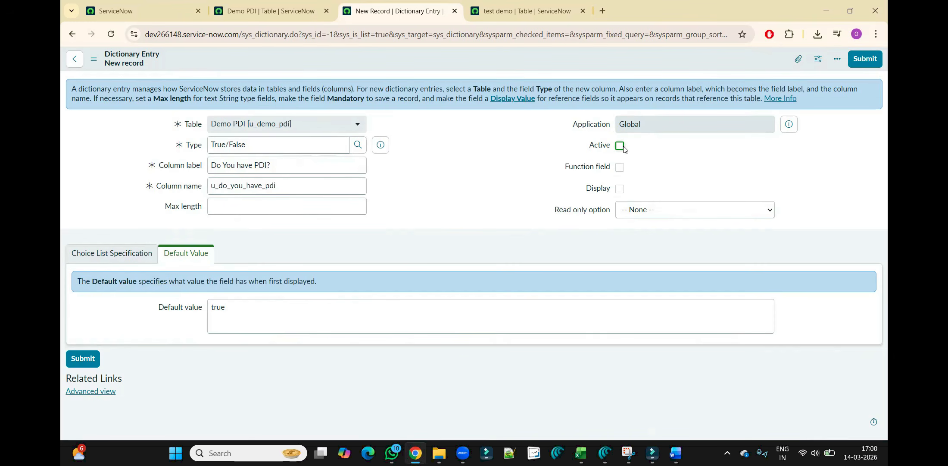
pyautogui.click(621, 145)
pyautogui.tripleClick(268, 144)
pyautogui.click(450, 190)
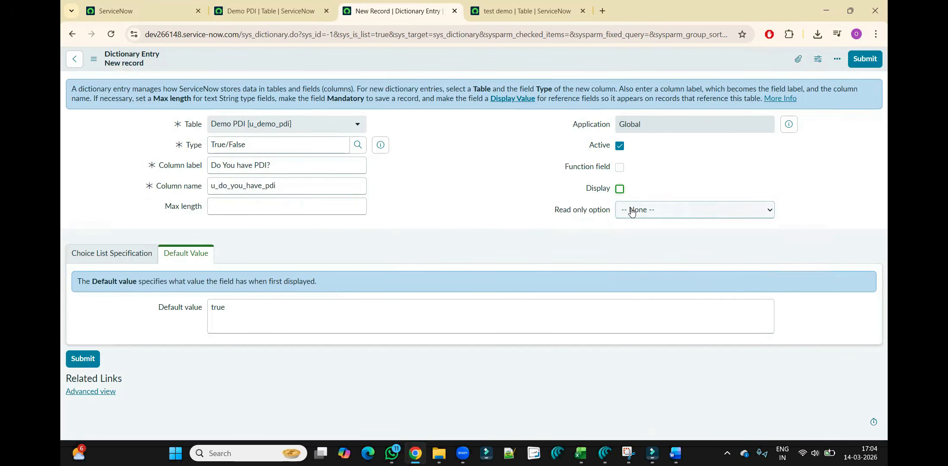
# Set the new dictionary entry's read only option to Display Read Only and submit the entry.
pyautogui.click(645, 211)
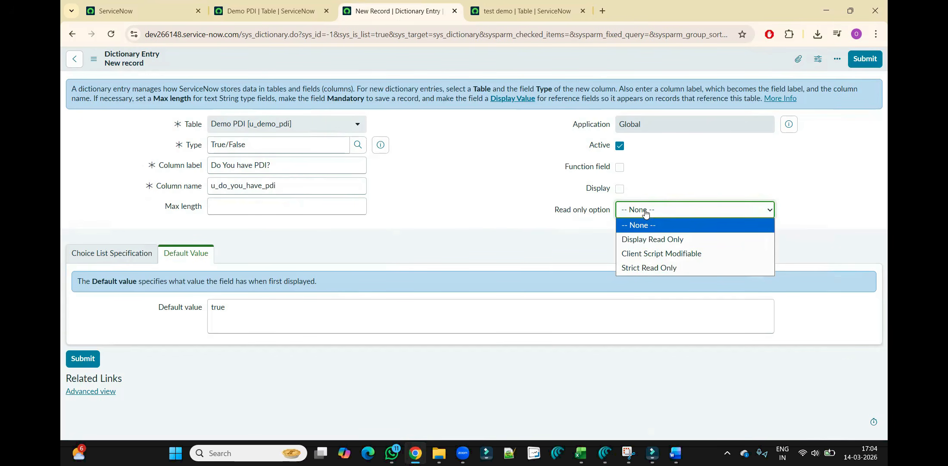
pyautogui.click(641, 240)
pyautogui.click(522, 191)
pyautogui.click(693, 212)
pyautogui.click(525, 214)
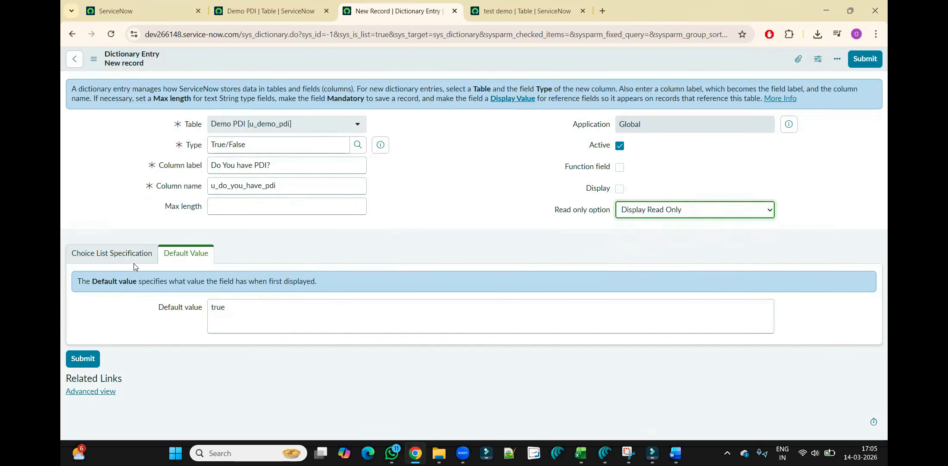
pyautogui.click(84, 359)
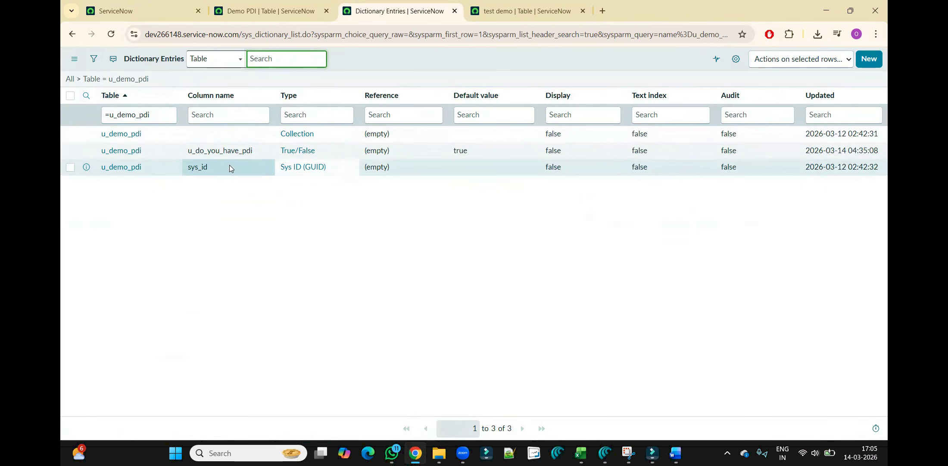
# Check the u_do_you_have_pdi entry in the dictionary list, and show a new record form from the Demo PDI table definition.
pyautogui.moveTo(263, 152); pyautogui.dragTo(187, 153)
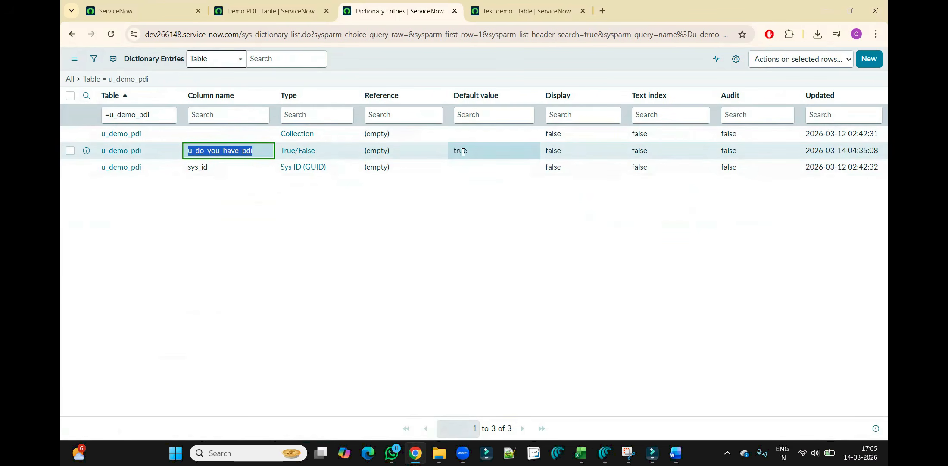
pyautogui.click(250, 13)
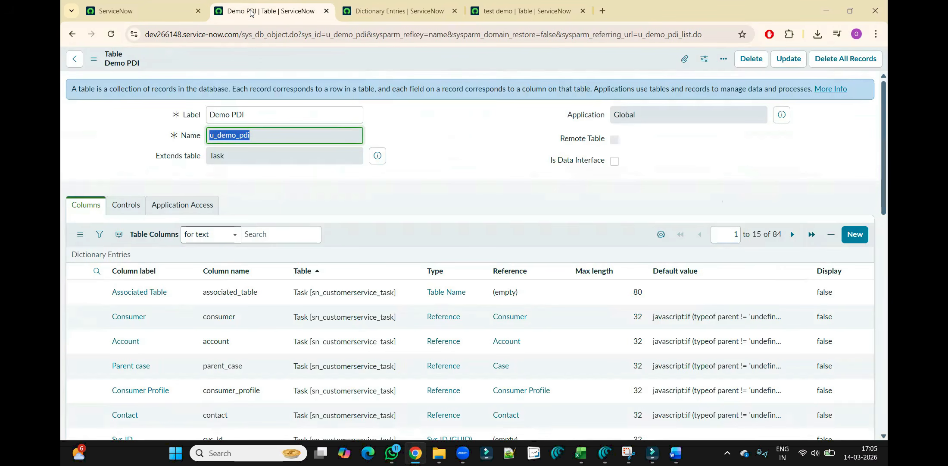
pyautogui.click(441, 169)
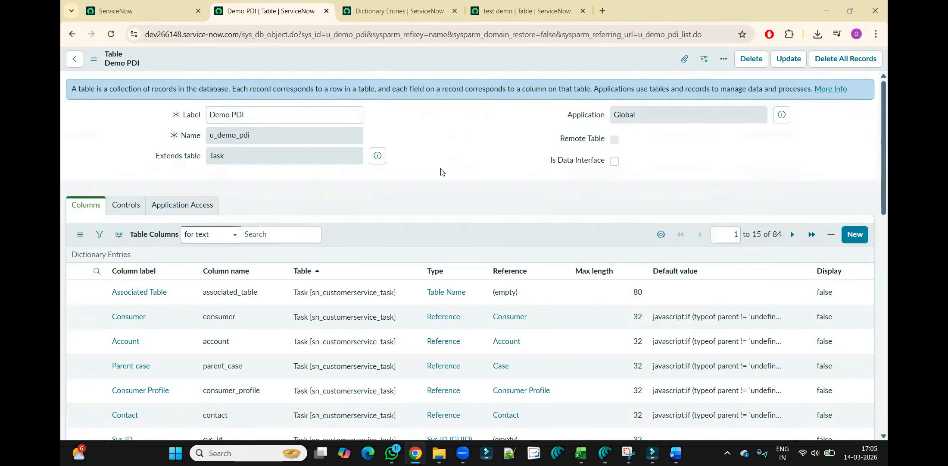
pyautogui.moveTo(888, 137); pyautogui.dragTo(888, 293)
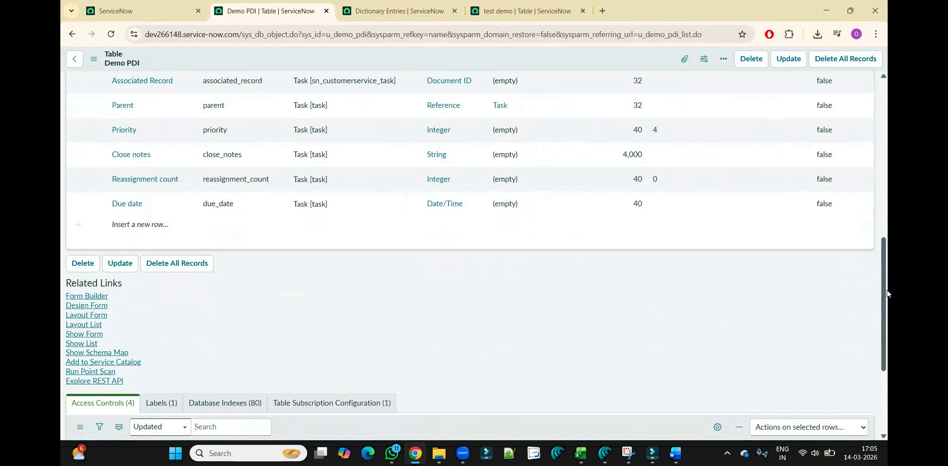
pyautogui.click(93, 337)
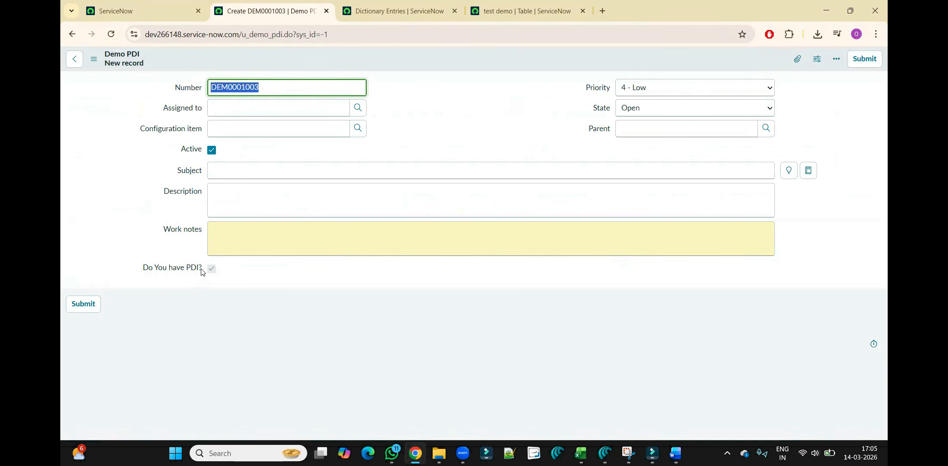
# Open the u_do_you_have_pdi dictionary entry and compare its default value with the field on the new Demo PDI record form.
pyautogui.click(386, 11)
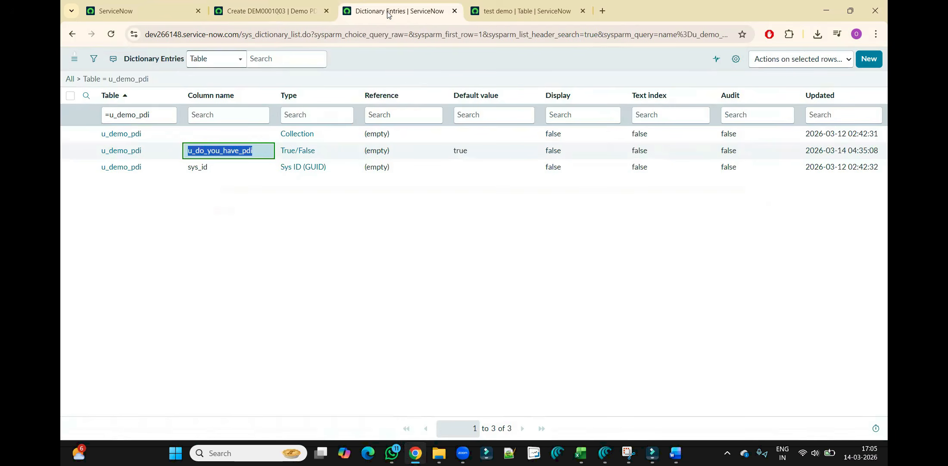
pyautogui.click(136, 152)
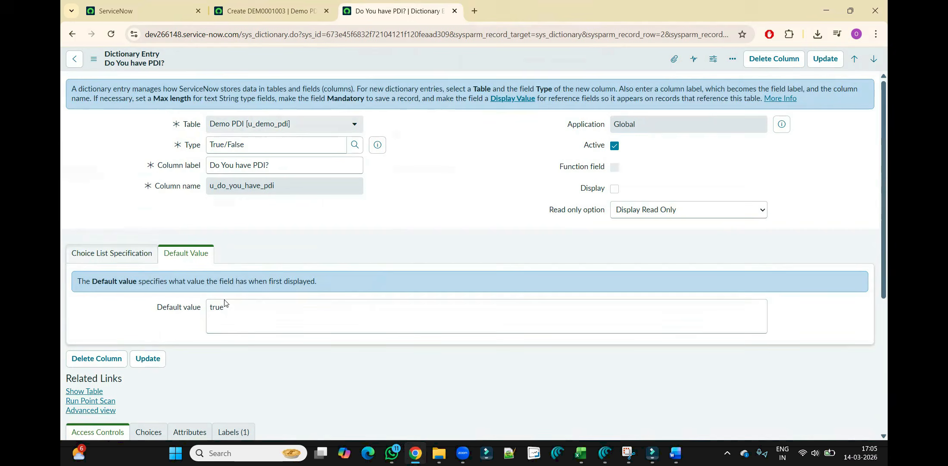
pyautogui.doubleClick(228, 303)
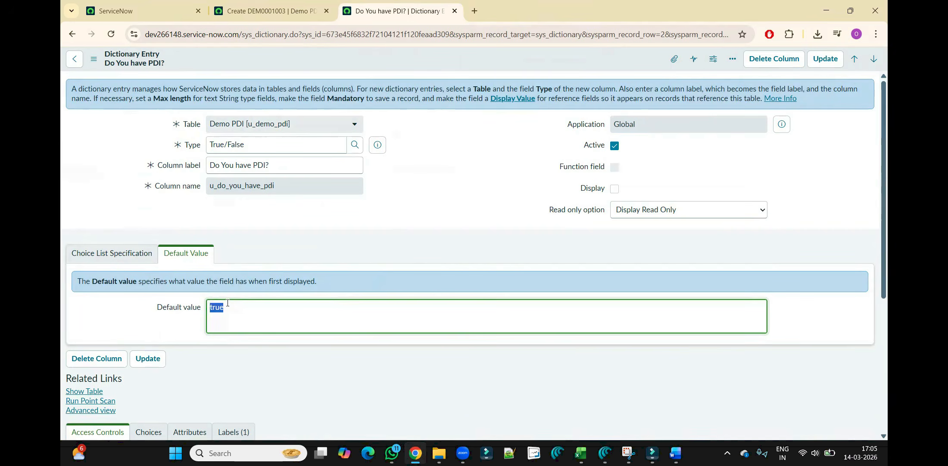
pyautogui.click(240, 4)
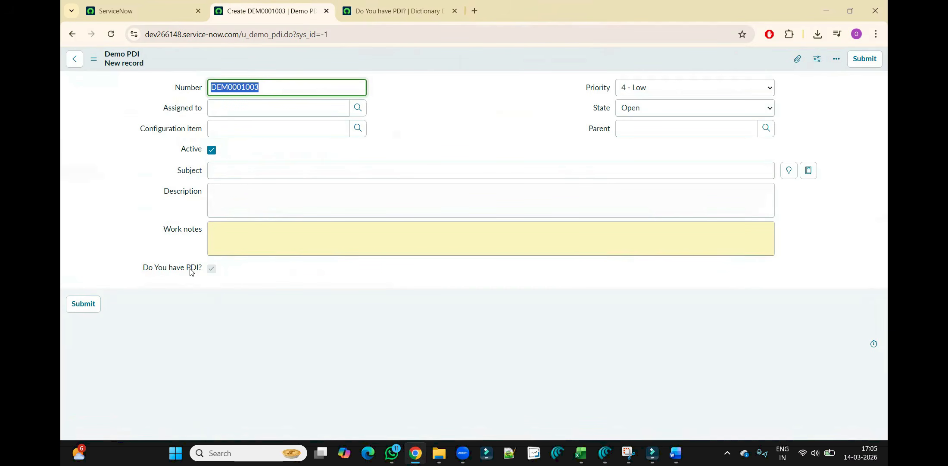
# Clear the default value of the Do You have PDI? dictionary entry, save it, and reload the new Demo PDI record form.
pyautogui.click(360, 5)
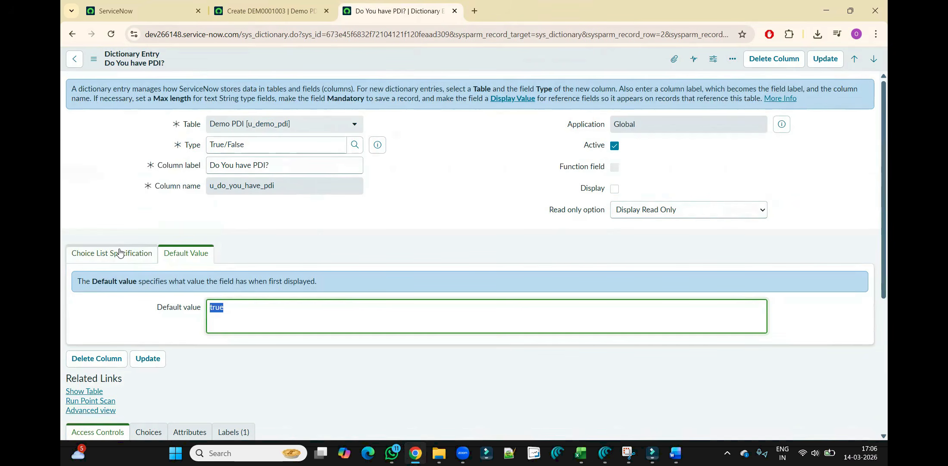
pyautogui.press('BackSpace')
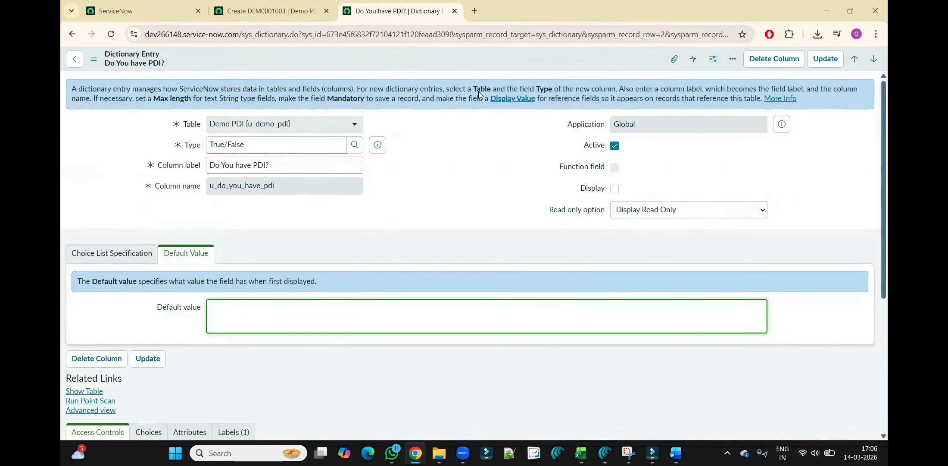
pyautogui.rightClick(474, 62)
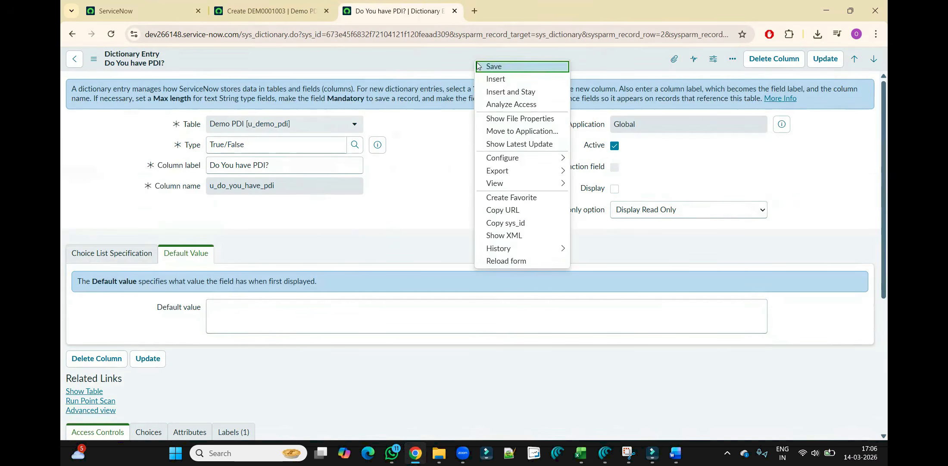
pyautogui.click(481, 66)
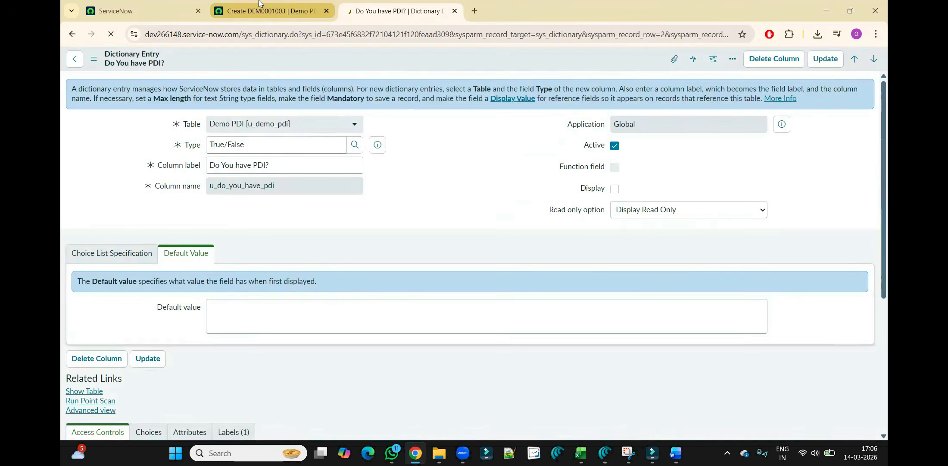
pyautogui.click(263, 11)
pyautogui.click(251, 35)
pyautogui.press('Return')
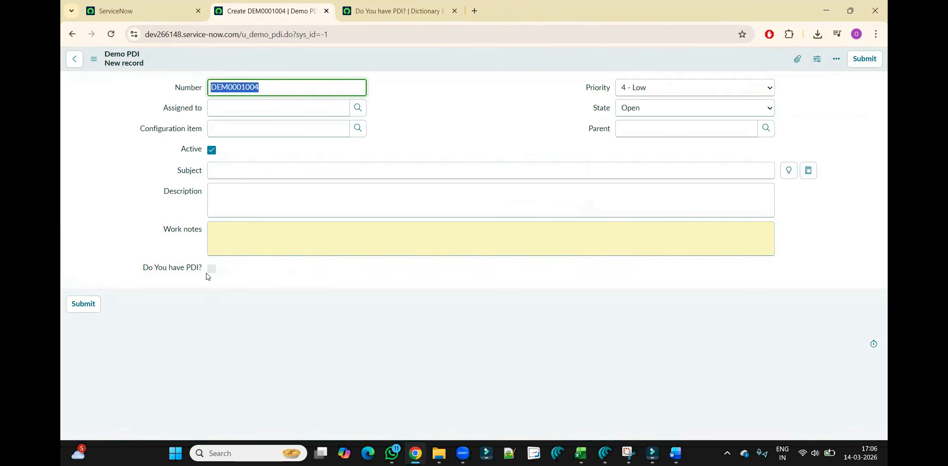
# Set the Do You have PDI? entry's read only option to None, save it, and reload the new Demo PDI record form.
pyautogui.click(393, 11)
pyautogui.click(663, 209)
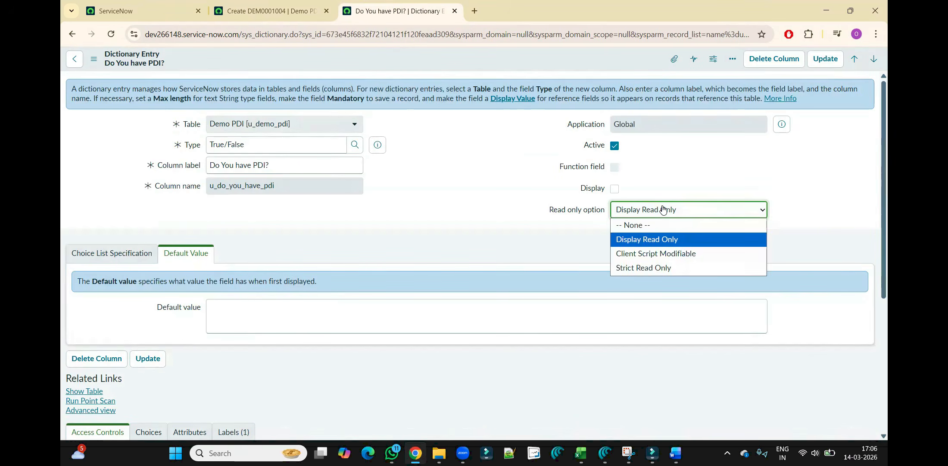
pyautogui.click(651, 226)
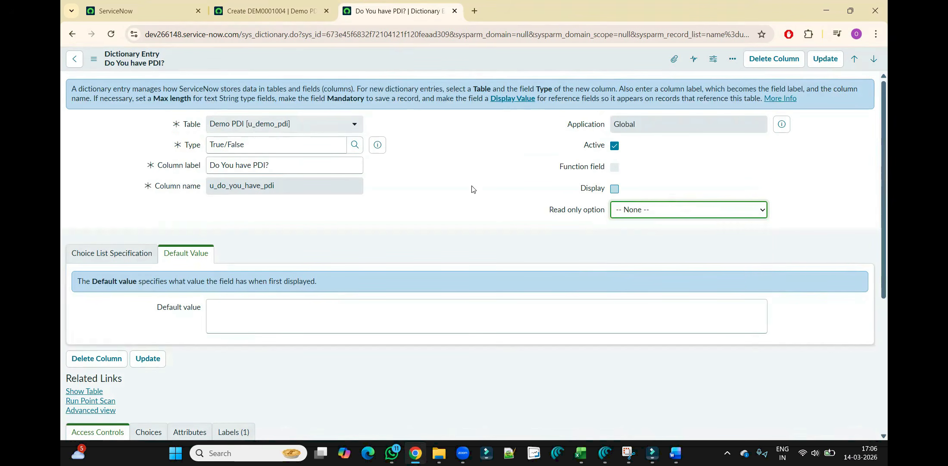
pyautogui.rightClick(437, 59)
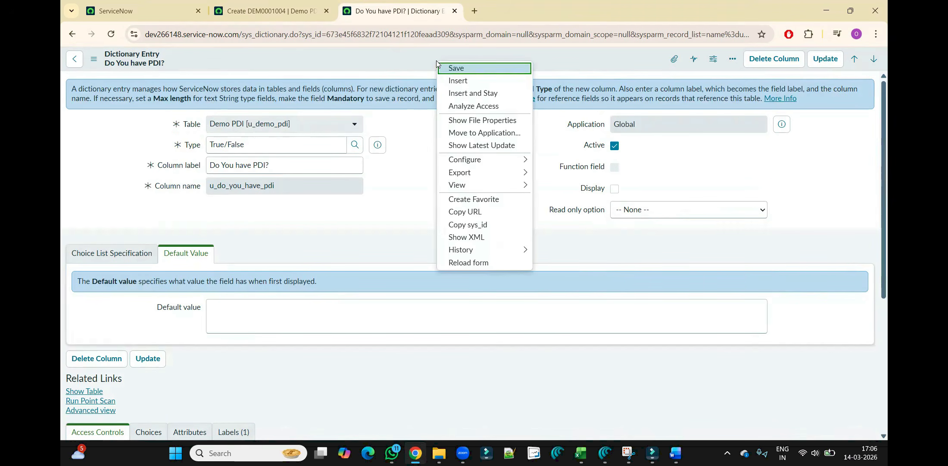
pyautogui.click(448, 68)
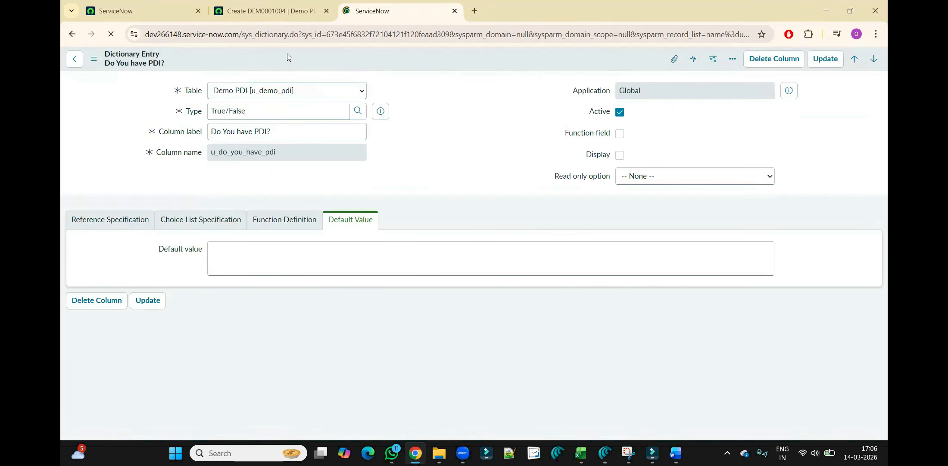
pyautogui.click(265, 10)
pyautogui.click(255, 35)
pyautogui.press('Return')
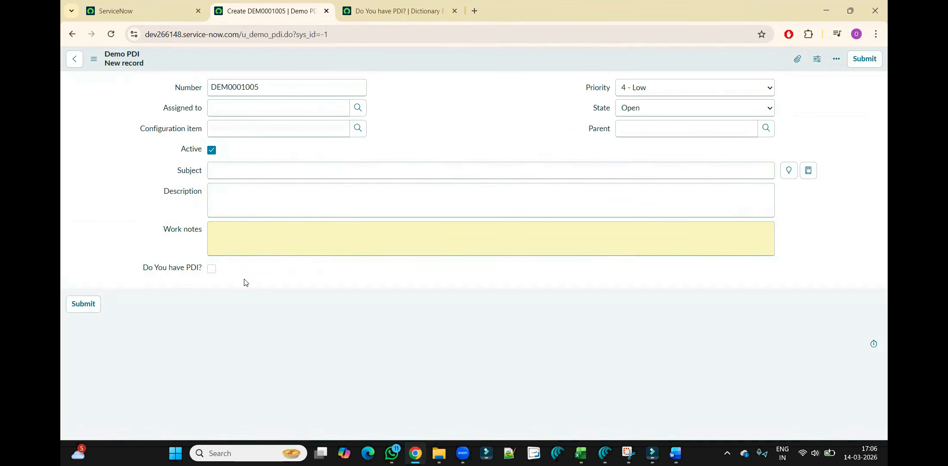
# Toggle the Do You have PDI? checkbox on the new Demo PDI record to test whether it is editable.
pyautogui.click(212, 269)
pyautogui.click(212, 268)
pyautogui.click(211, 269)
# In the Demo PDI form layout, move Do You have PDI? up to just below Parent, before the end of the split, and save.
pyautogui.rightClick(401, 55)
pyautogui.moveTo(436, 77)
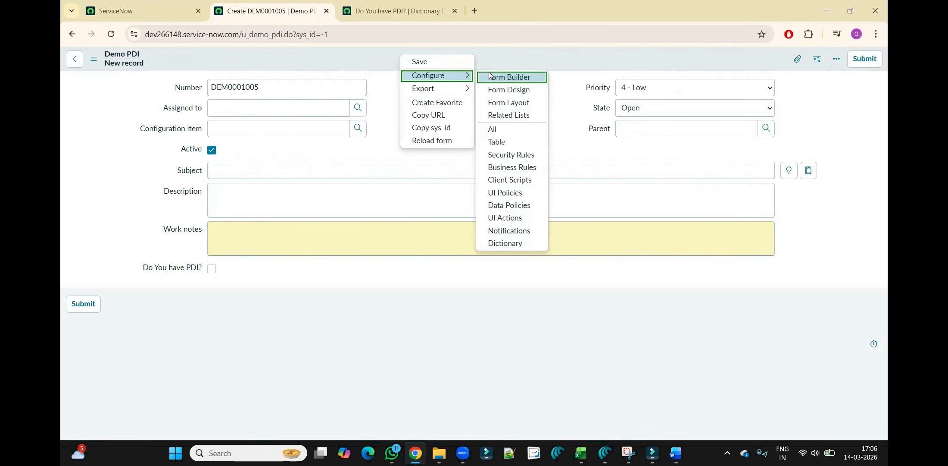
pyautogui.click(517, 104)
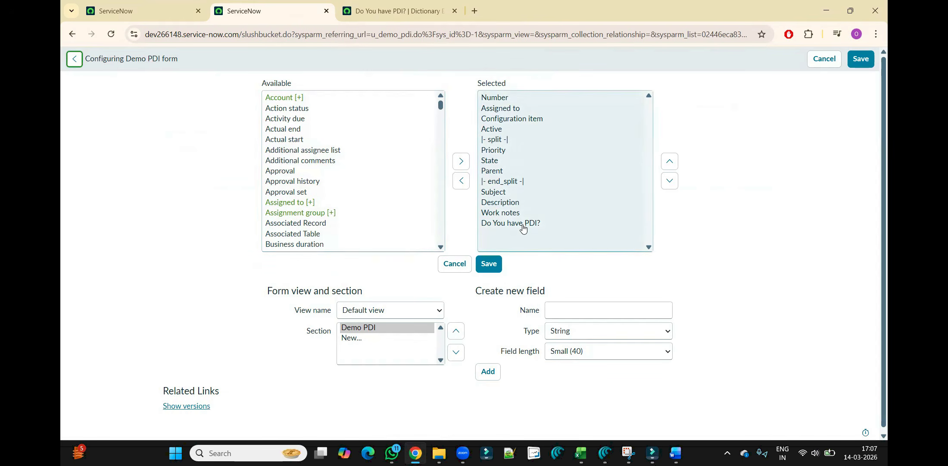
pyautogui.click(523, 224)
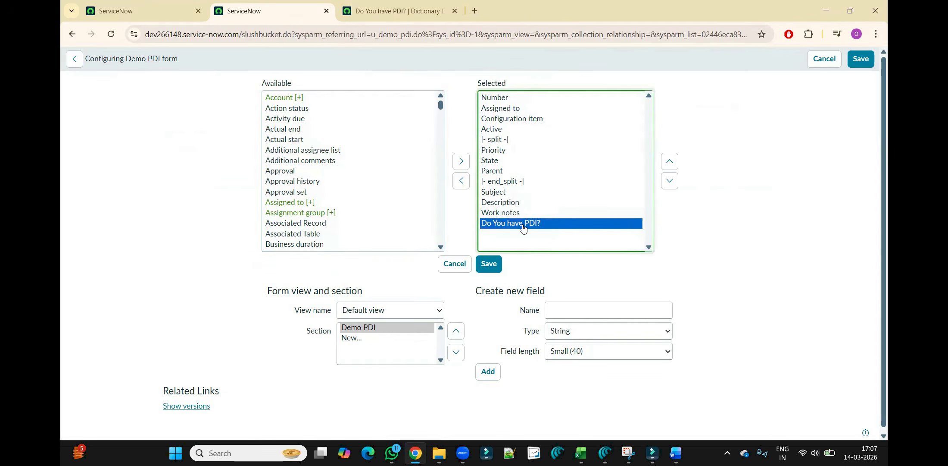
pyautogui.click(672, 163)
pyautogui.click(672, 163)
pyautogui.click(672, 164)
pyautogui.click(672, 165)
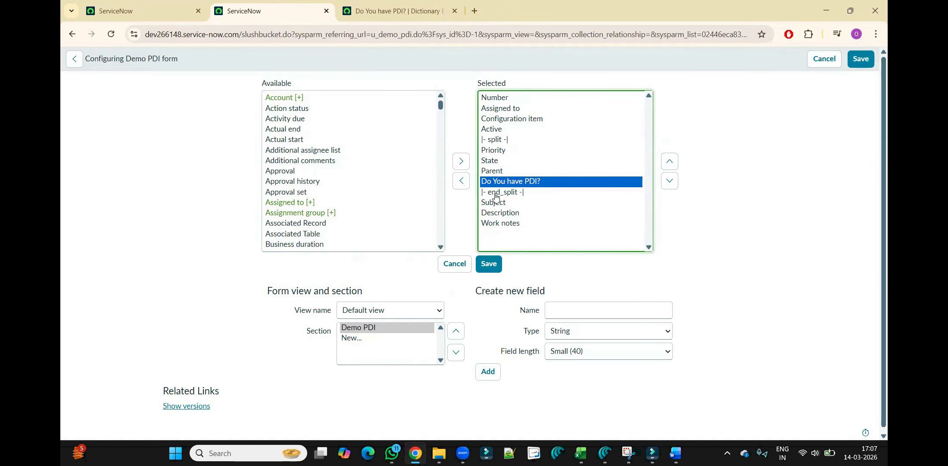
pyautogui.click(494, 268)
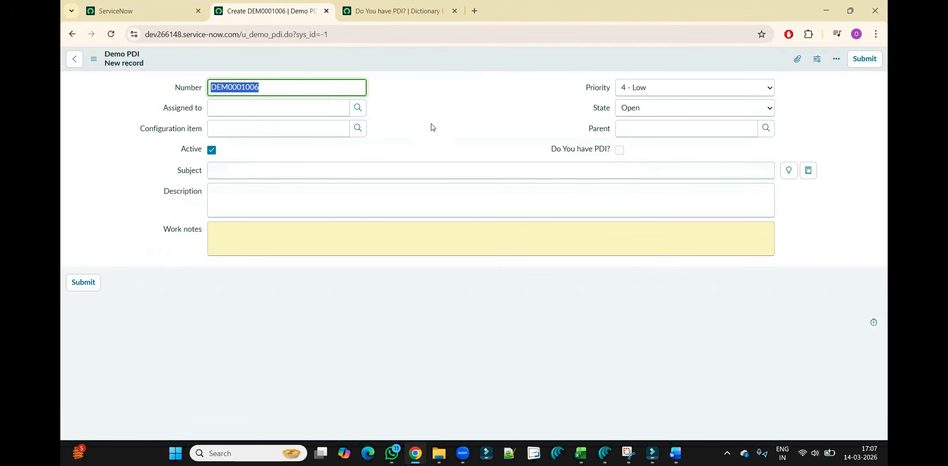
# Show the dictionary info of the Do You have PDI? field, review its table, field name, type and max length, and close it.
pyautogui.rightClick(585, 153)
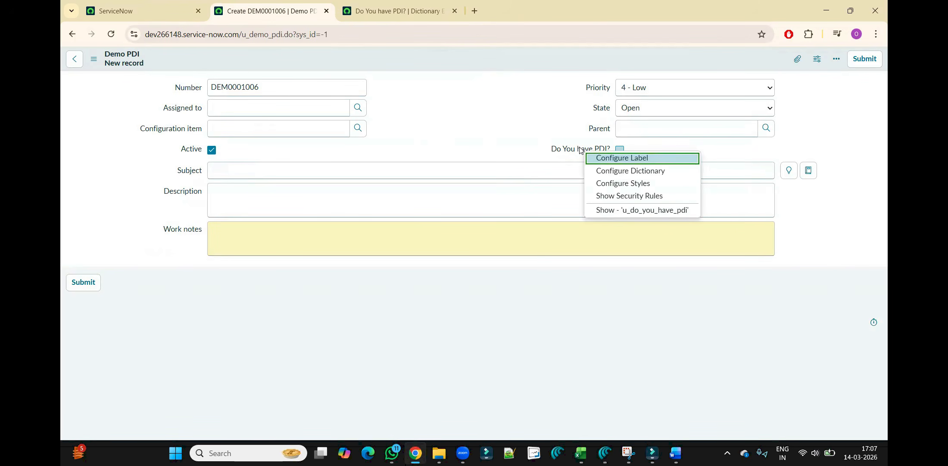
pyautogui.click(614, 210)
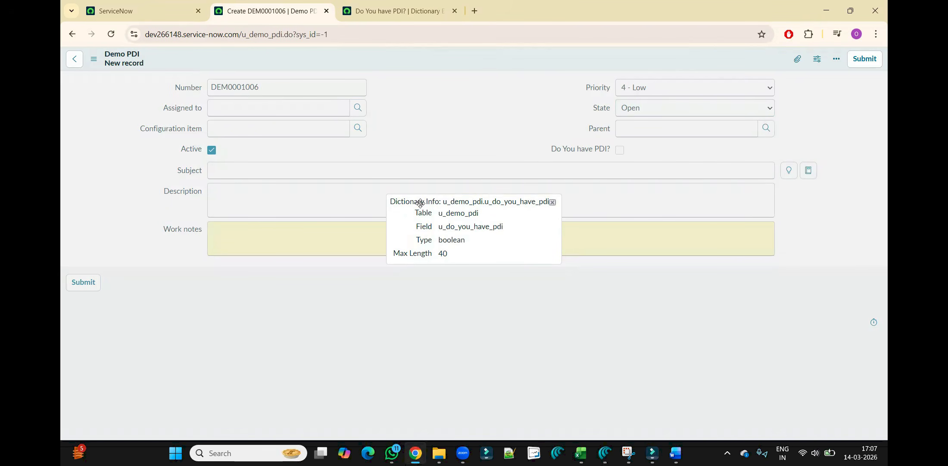
pyautogui.doubleClick(447, 212)
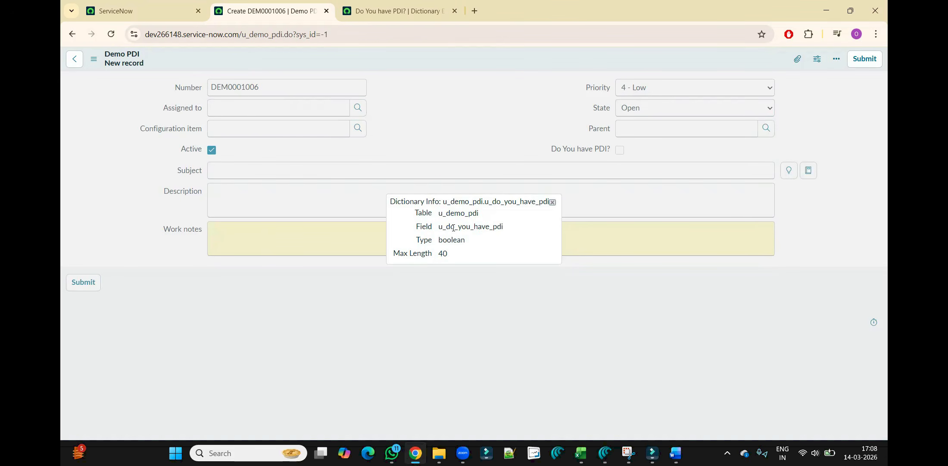
pyautogui.doubleClick(453, 227)
pyautogui.doubleClick(449, 240)
pyautogui.doubleClick(443, 253)
pyautogui.click(552, 202)
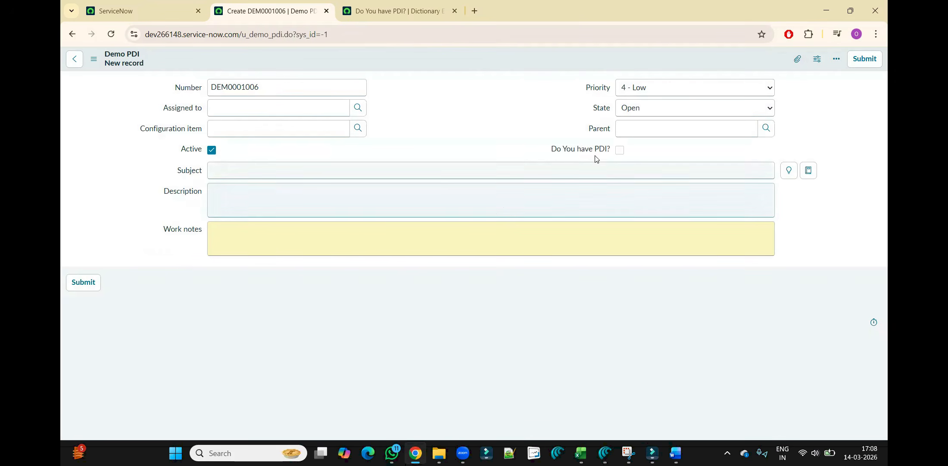
# Open the dictionary entry of Do You have PDI? from the form, compare it with the already open entry, and return to the form.
pyautogui.rightClick(598, 150)
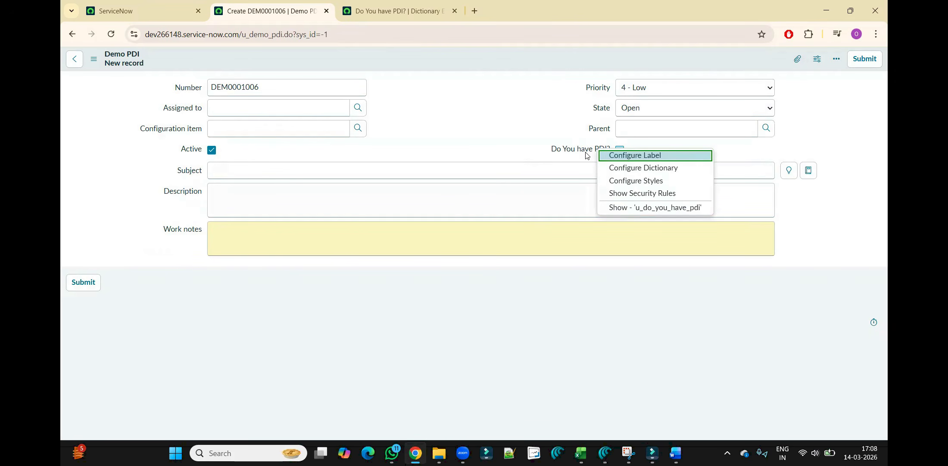
pyautogui.click(623, 169)
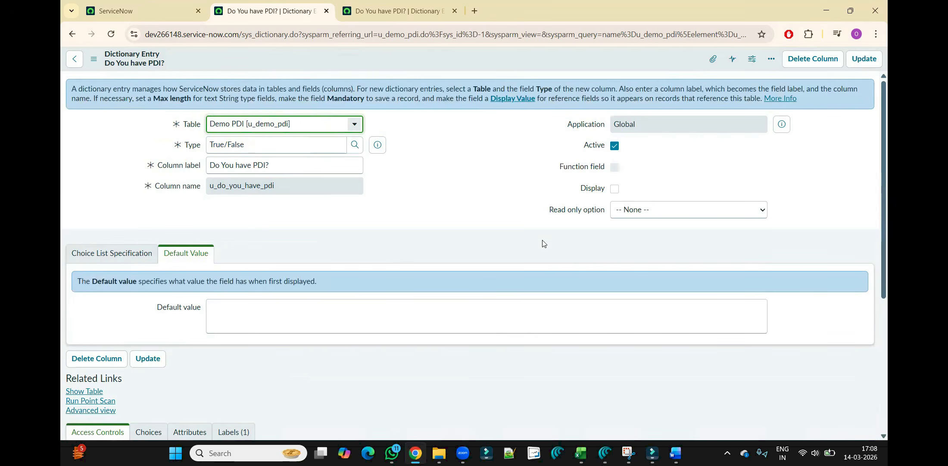
pyautogui.click(395, 9)
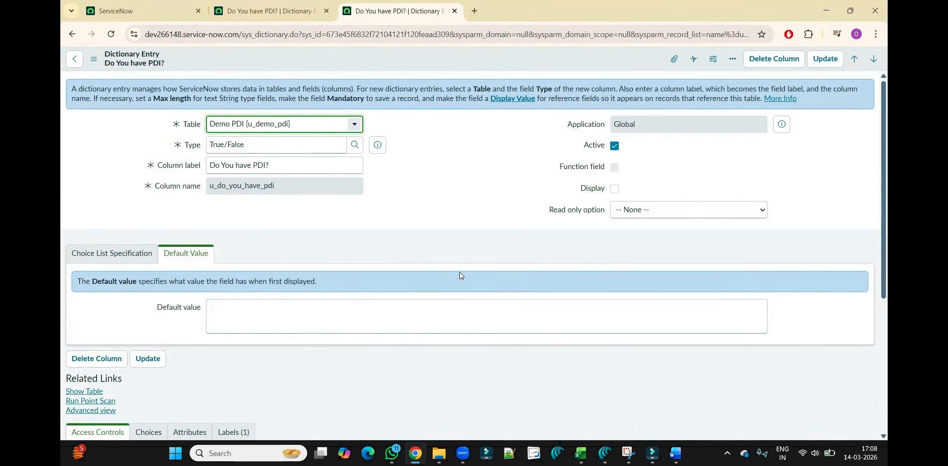
pyautogui.click(275, 12)
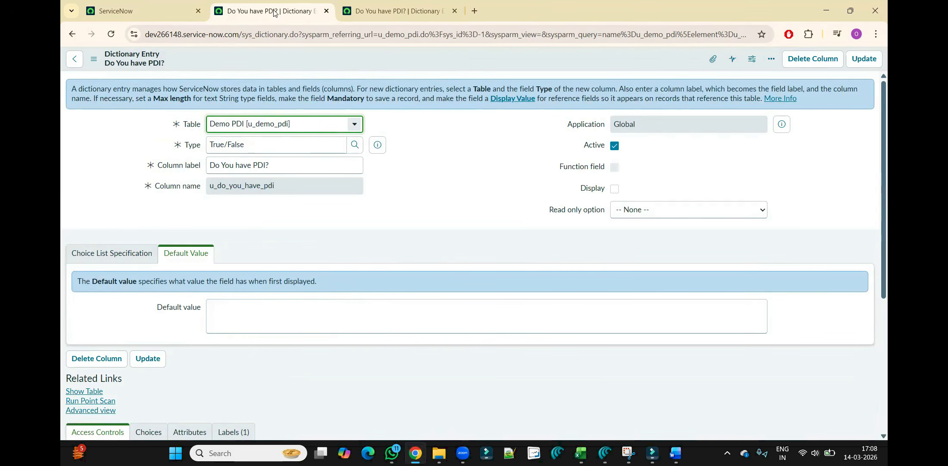
pyautogui.click(70, 35)
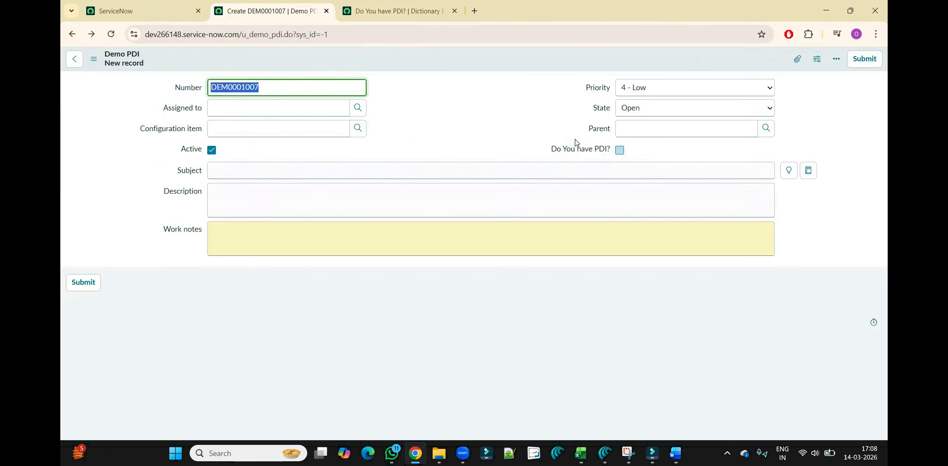
# Show the styles of the Do You have PDI? field, examine the sys_ui_style table name in the address, and remove the list filters.
pyautogui.rightClick(586, 154)
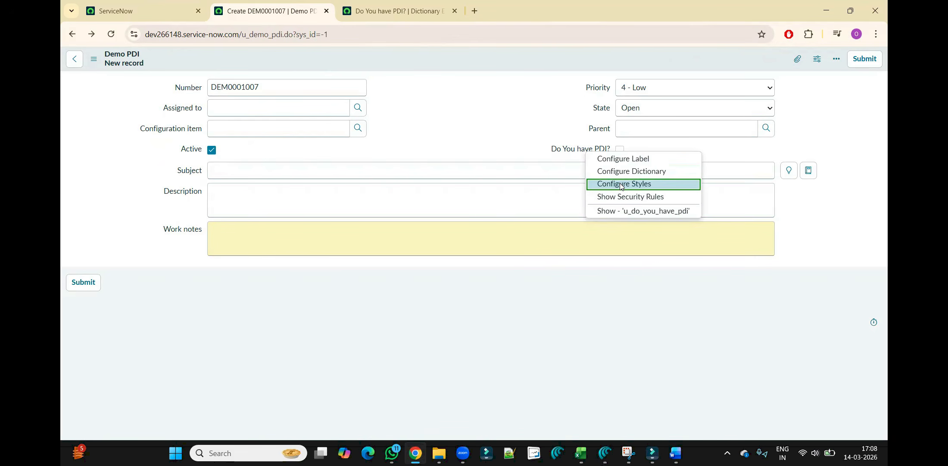
pyautogui.click(622, 187)
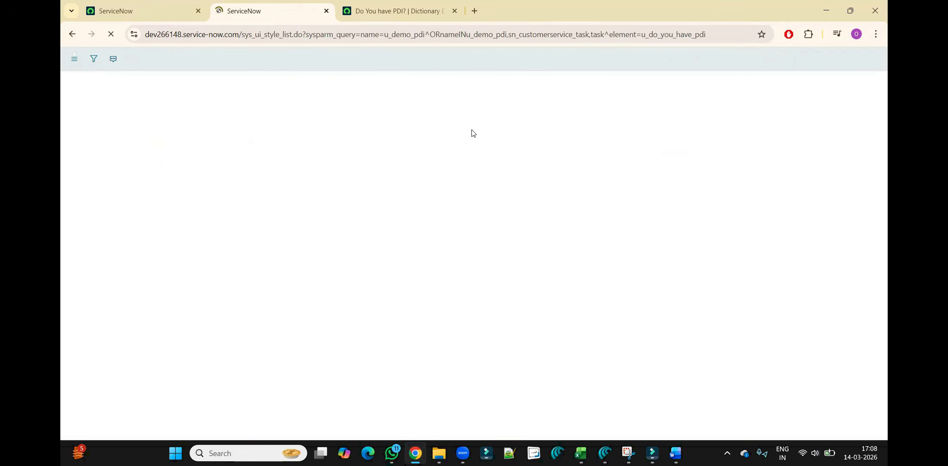
pyautogui.click(180, 173)
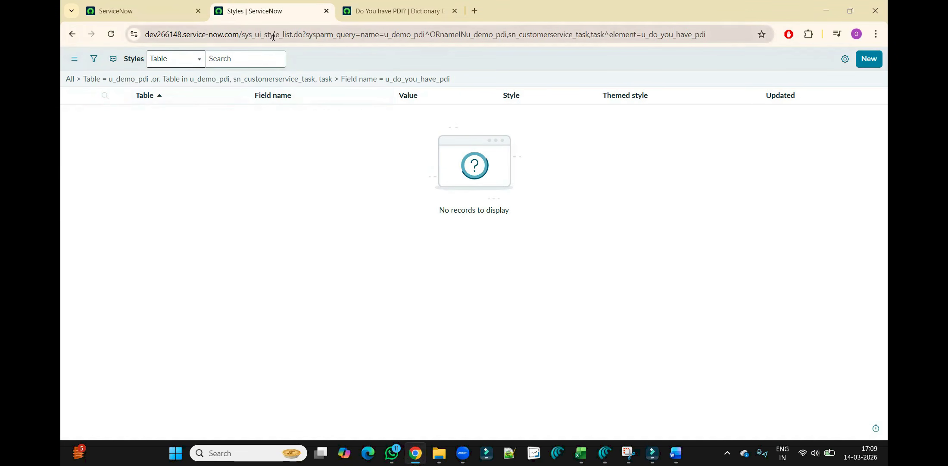
pyautogui.moveTo(280, 36); pyautogui.dragTo(240, 38)
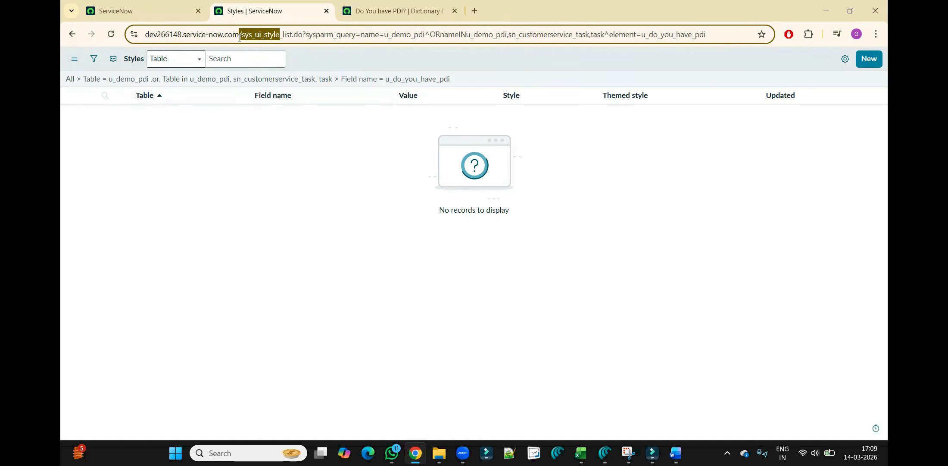
pyautogui.click(79, 82)
pyautogui.click(79, 82)
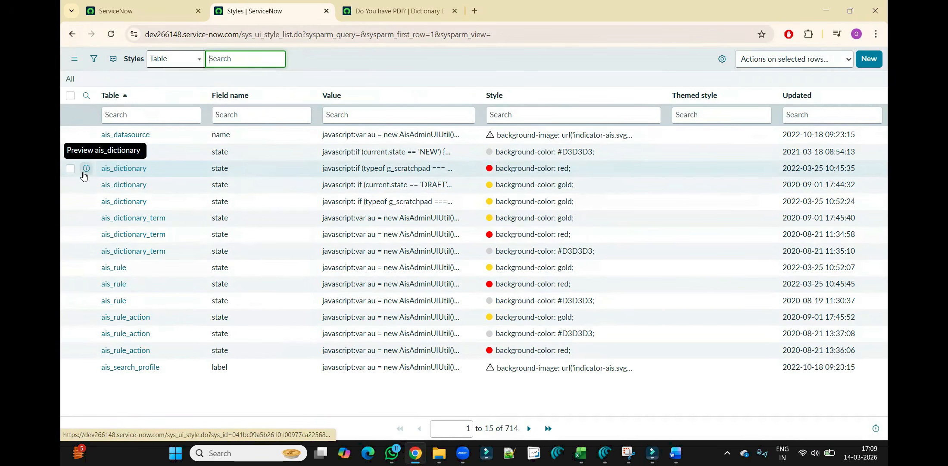
# Open the red ais_dictionary style record in a separate tab, review its value and style, and copy the style text background-color: red;.
pyautogui.rightClick(106, 184)
pyautogui.click(108, 186)
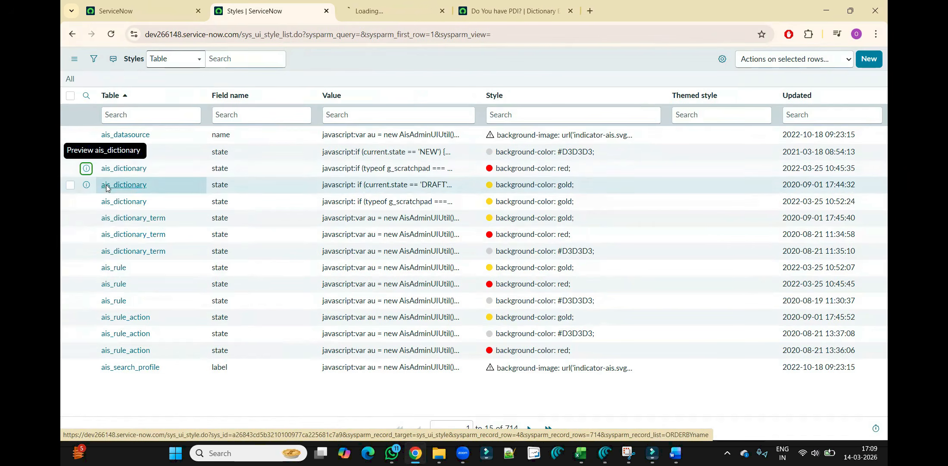
pyautogui.click(372, 9)
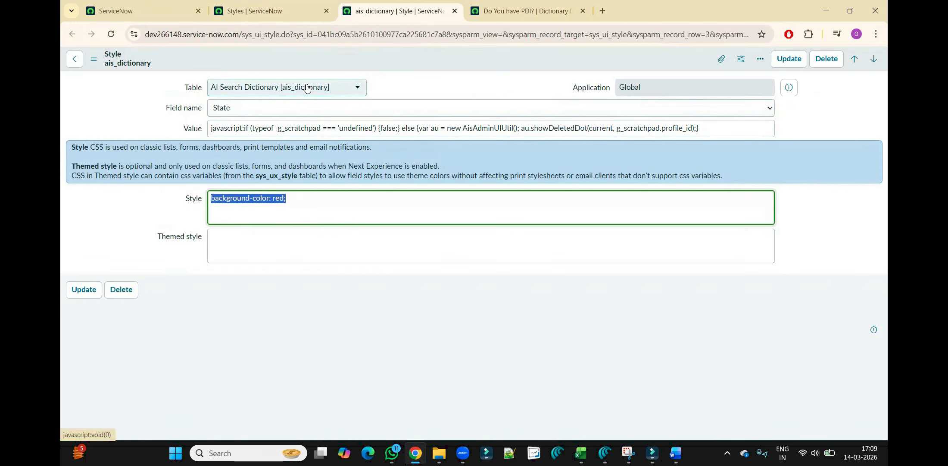
pyautogui.tripleClick(240, 131)
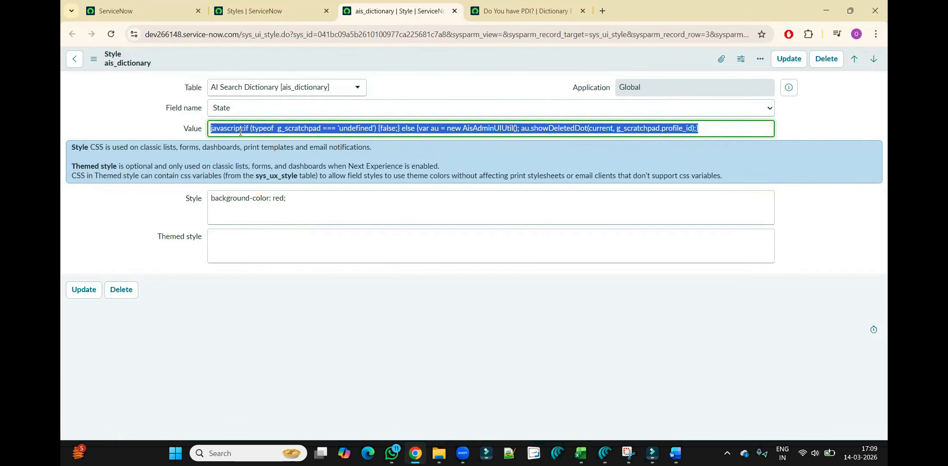
pyautogui.tripleClick(289, 198)
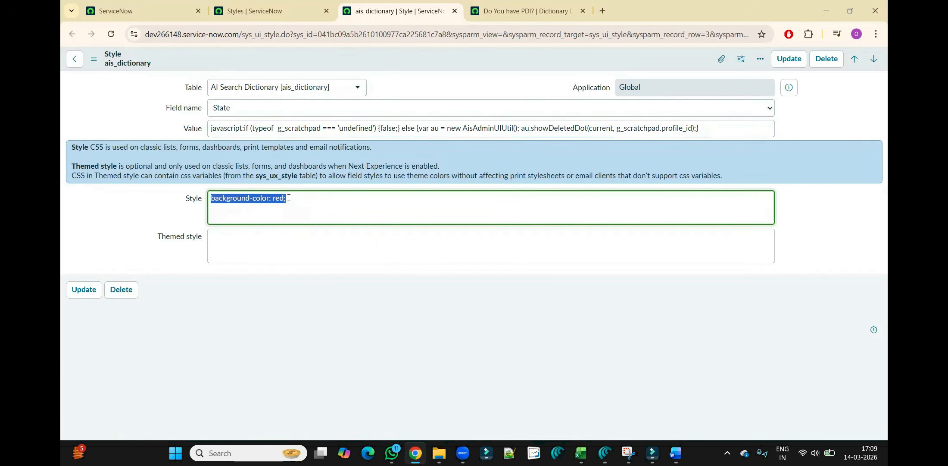
pyautogui.tripleClick(237, 129)
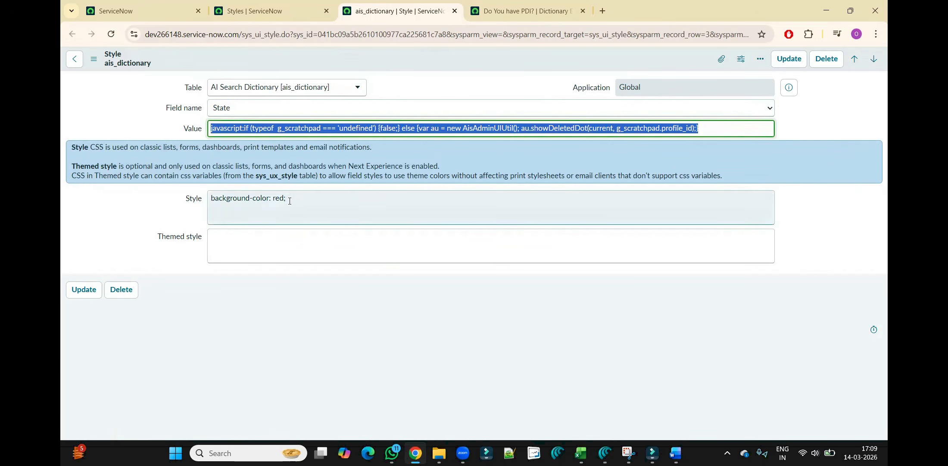
pyautogui.tripleClick(289, 199)
pyautogui.hotkey('ctrl', 'c')
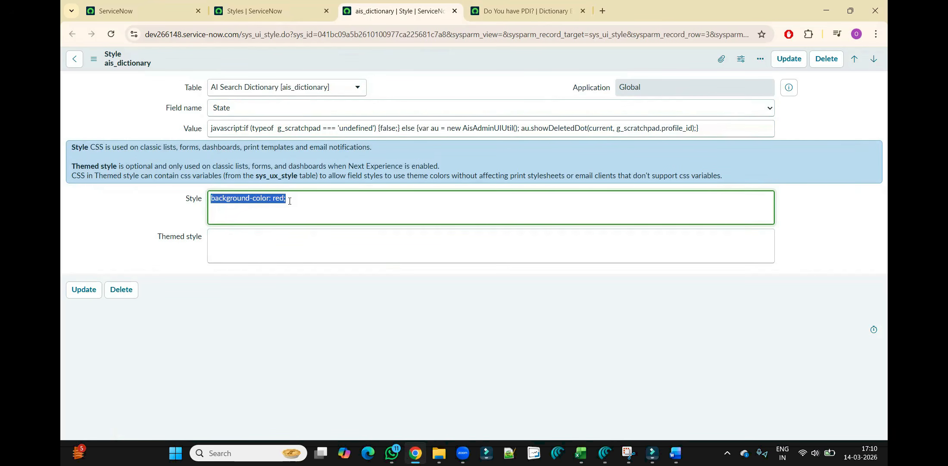
# Start a new style record with table Demo PDI [u_demo_pdi] and field name Do You have PDI?
pyautogui.click(259, 12)
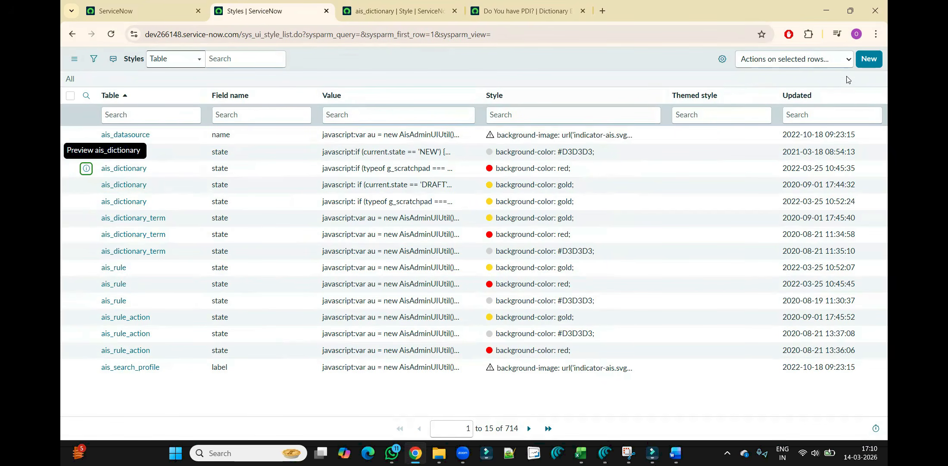
pyautogui.click(869, 61)
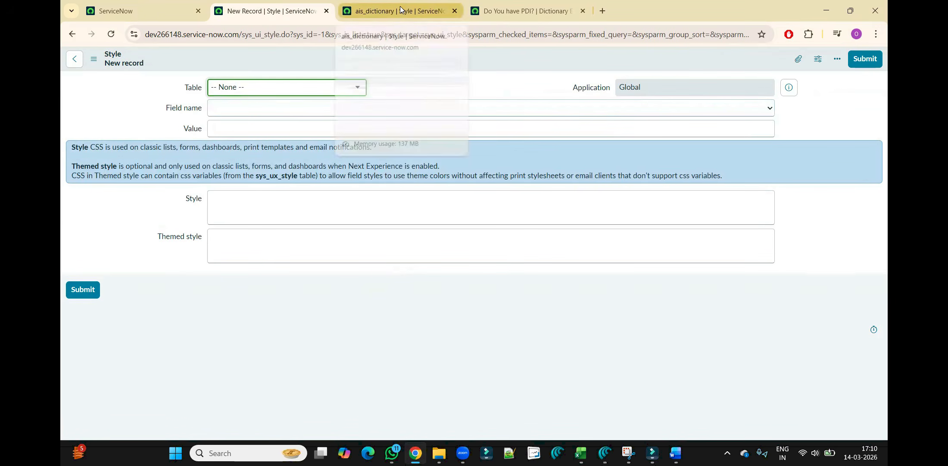
pyautogui.click(524, 11)
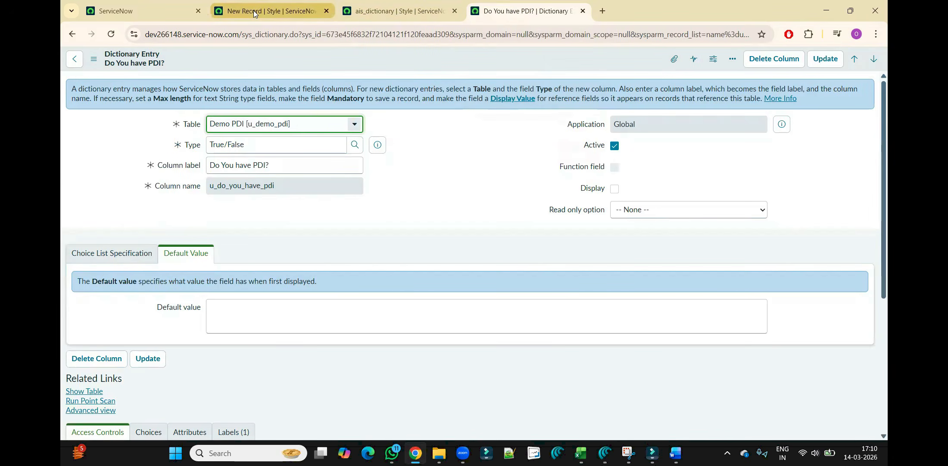
pyautogui.click(276, 11)
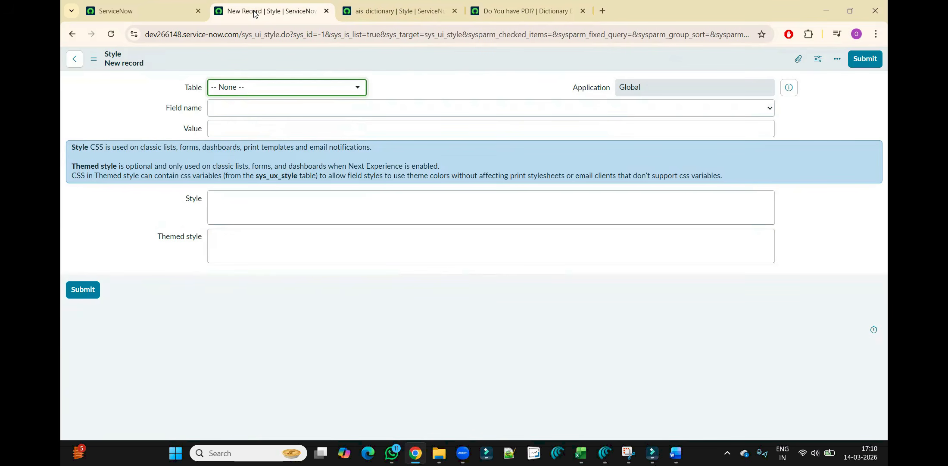
pyautogui.click(249, 88)
pyautogui.write('demo pdi')
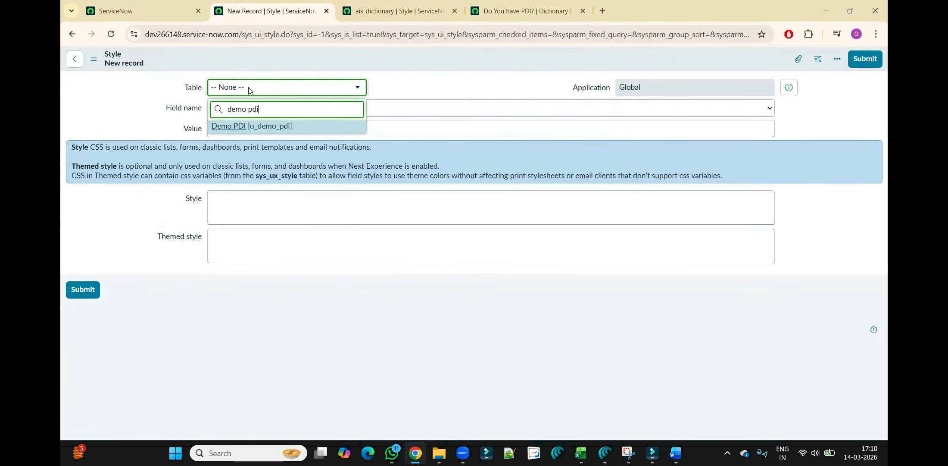
pyautogui.press('Return')
pyautogui.click(258, 109)
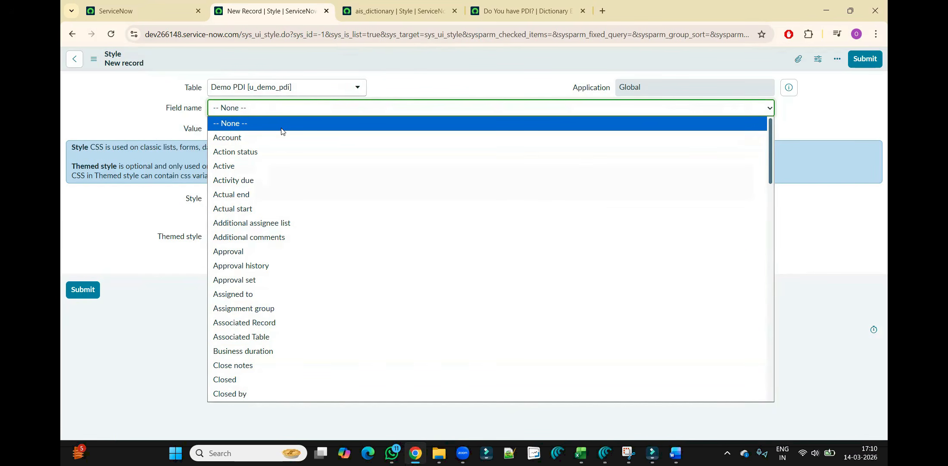
pyautogui.write('do')
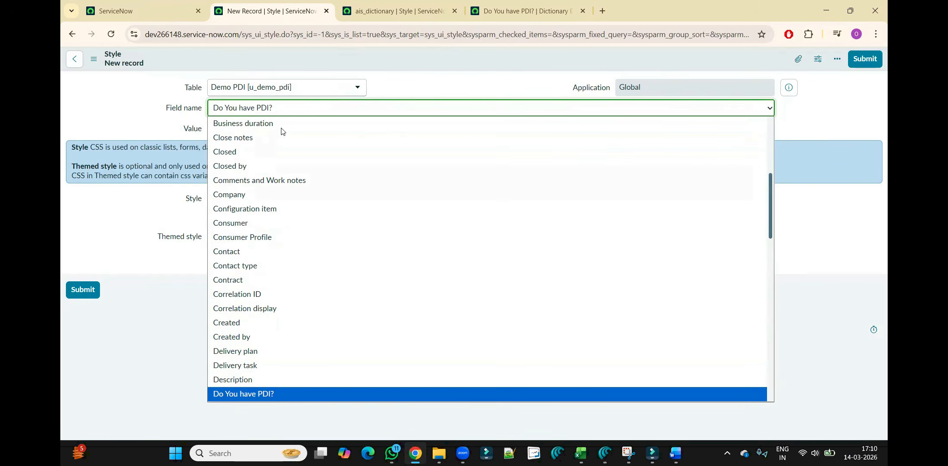
pyautogui.press('Return')
# Leave the new style's value empty, paste the copied background-color: red; as its style, and submit the record.
pyautogui.click(282, 128)
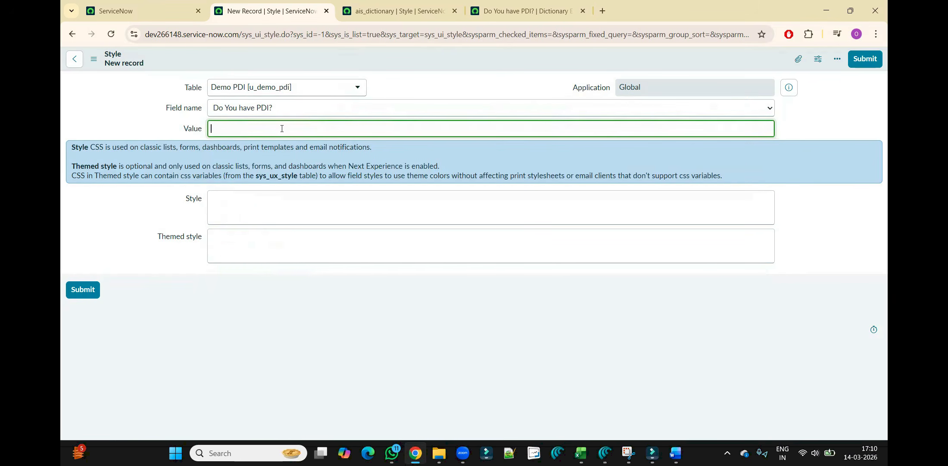
pyautogui.click(258, 203)
pyautogui.hotkey('ctrl', 'v')
pyautogui.click(83, 290)
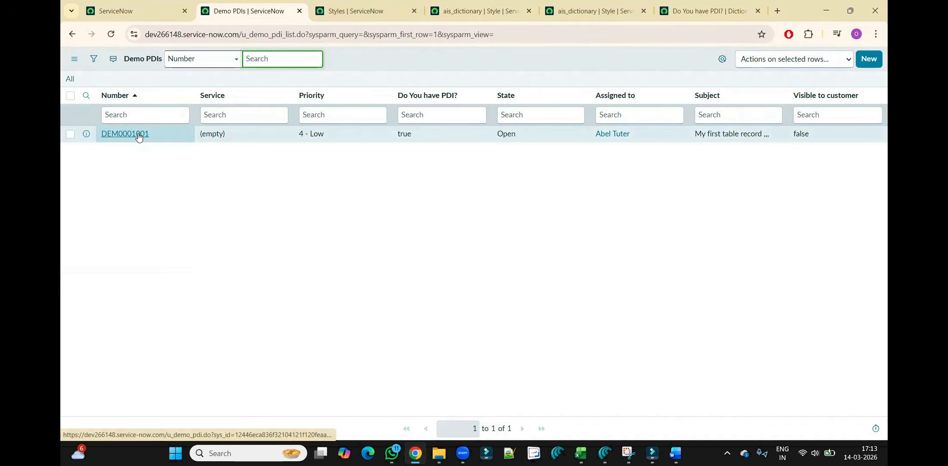
# Open the existing Demo PDI record in a separate tab and show the styles configured for its Subject field.
pyautogui.middleClick(138, 133)
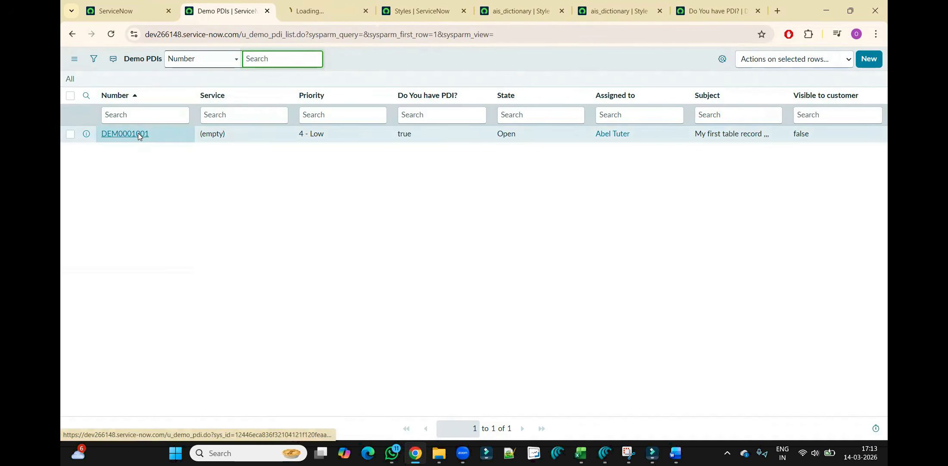
pyautogui.click(337, 4)
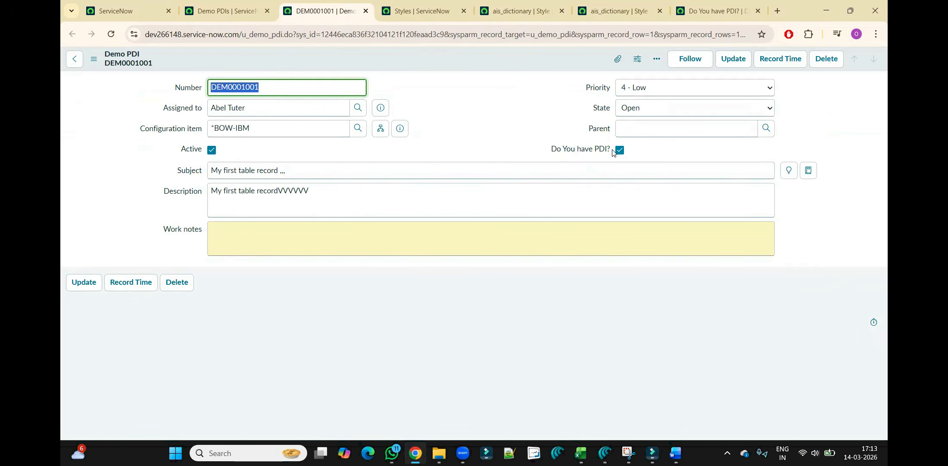
pyautogui.rightClick(194, 173)
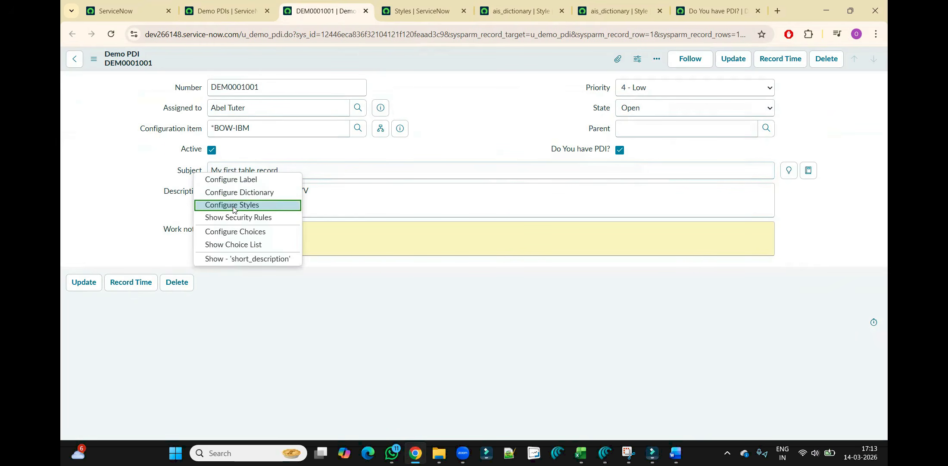
pyautogui.click(233, 206)
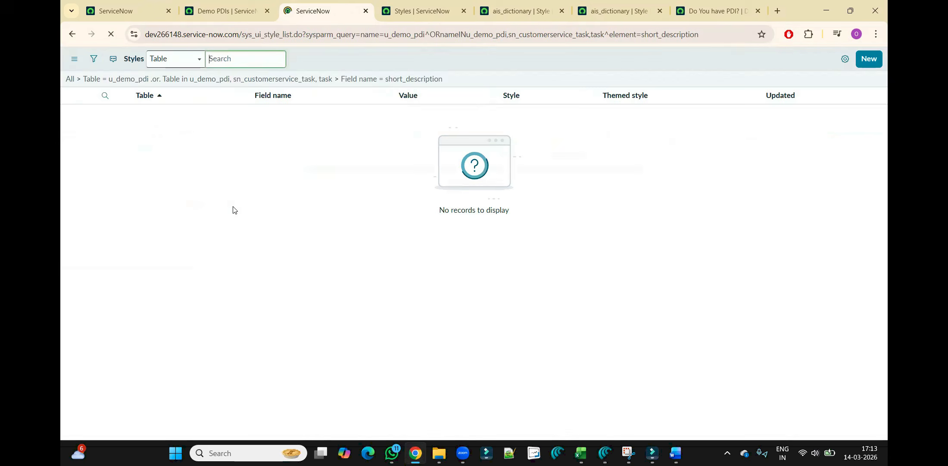
# Create a style record for the Demo PDI Subject field with the style background-color: red; and submit it.
pyautogui.click(869, 61)
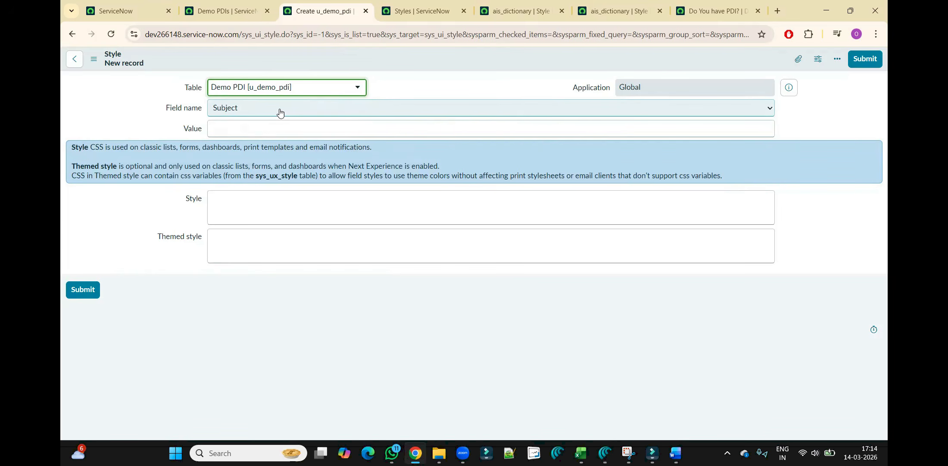
pyautogui.click(276, 203)
pyautogui.hotkey('ctrl', 'v')
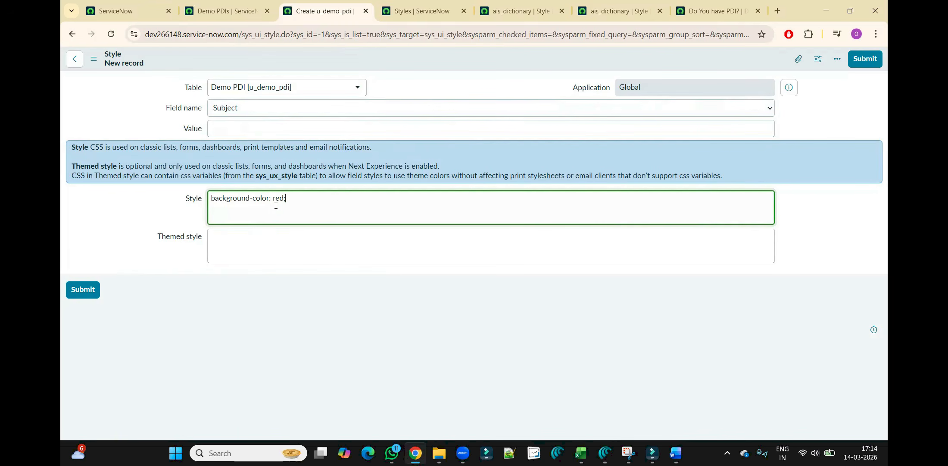
pyautogui.click(91, 291)
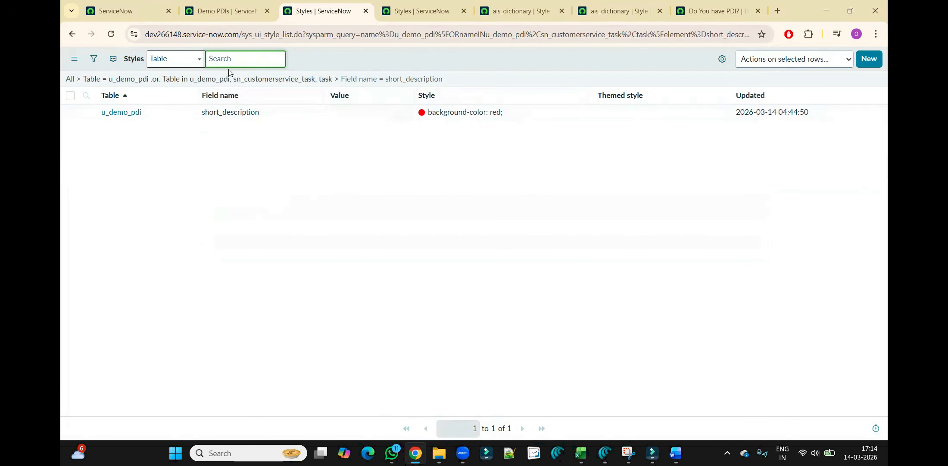
# Reopen the existing Demo PDI record to check the Subject field's styling, and return to the Subject styles list.
pyautogui.click(214, 4)
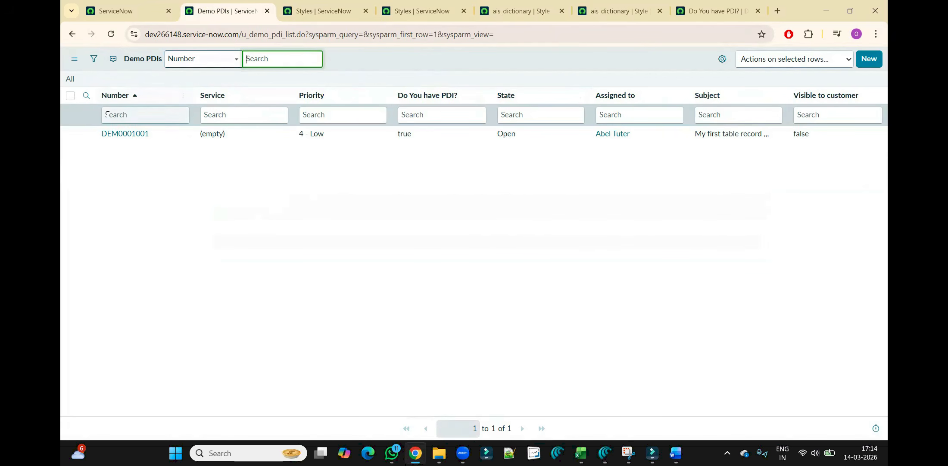
pyautogui.click(119, 135)
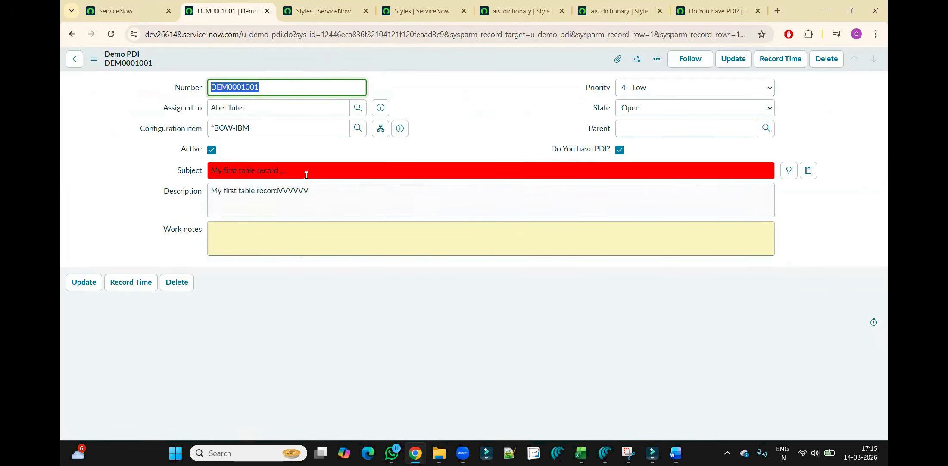
pyautogui.click(334, 3)
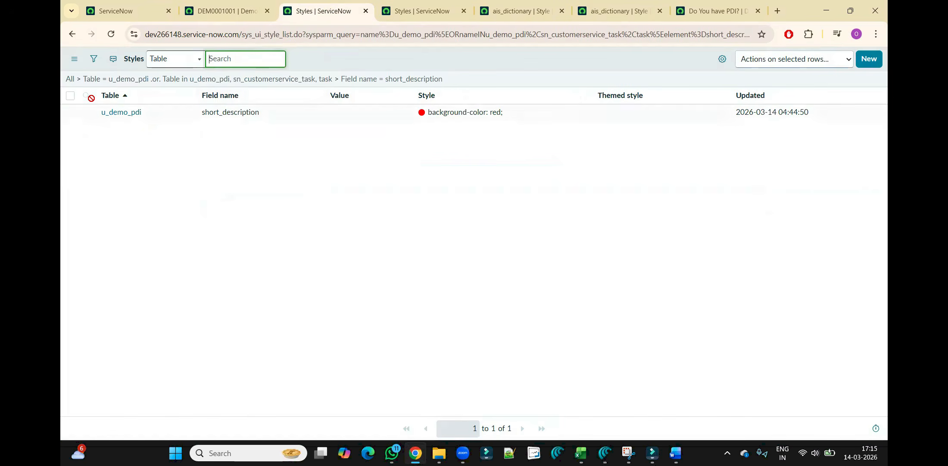
# Delete the background-color: red; style record of the Subject field and reload the existing Demo PDI record to check it.
pyautogui.click(70, 113)
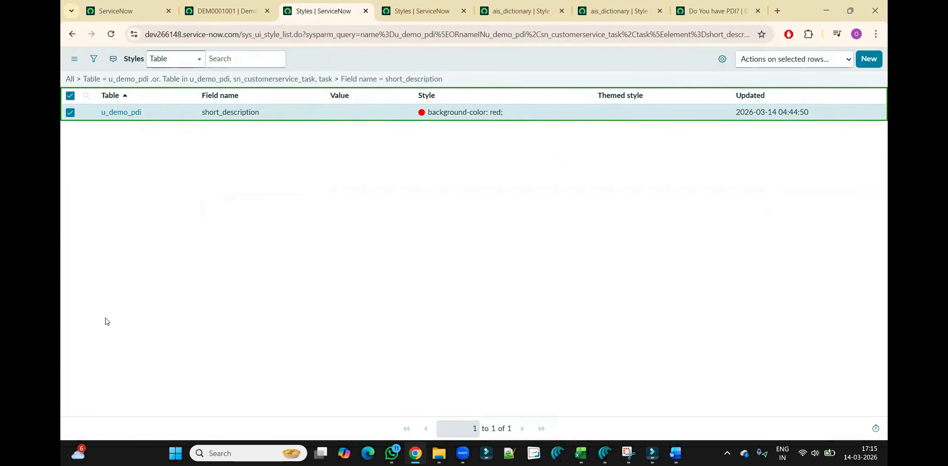
pyautogui.click(791, 61)
pyautogui.click(759, 89)
pyautogui.press('Escape')
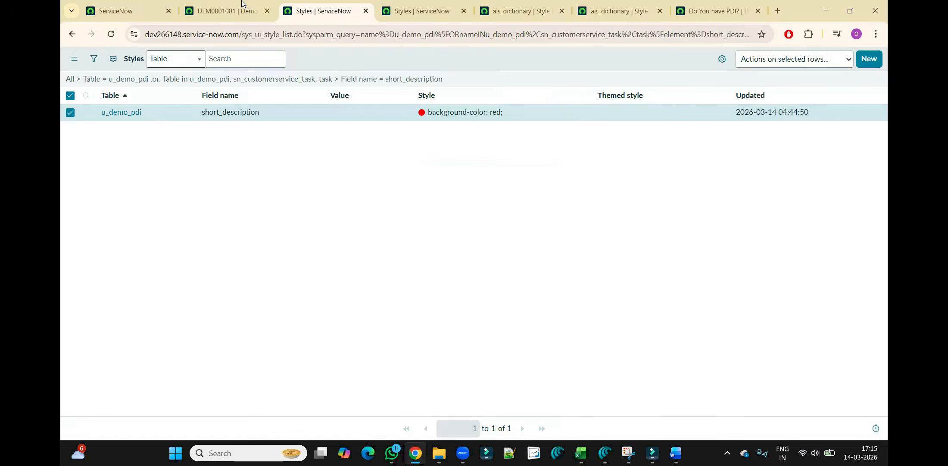
pyautogui.click(227, 11)
pyautogui.click(224, 34)
pyautogui.press('Return')
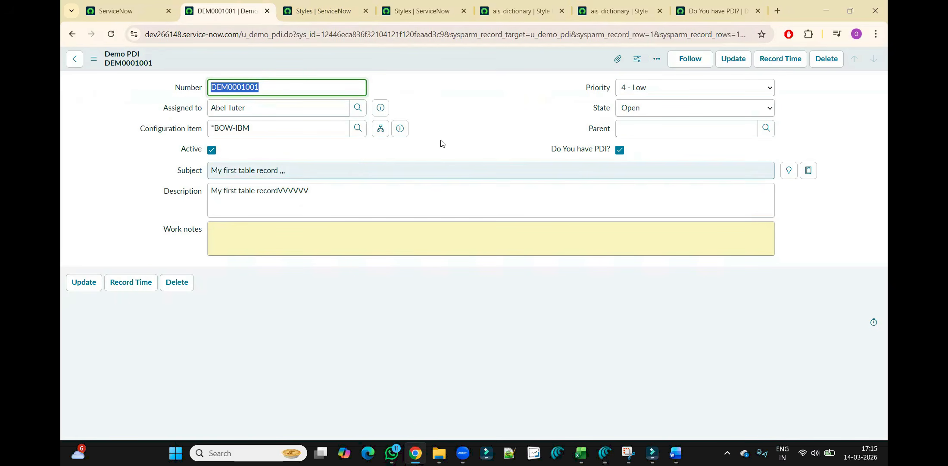
# Close the leftover Styles tabs and show the configuration options of the Do You have PDI? field on the record.
pyautogui.click(356, 11)
pyautogui.click(366, 11)
pyautogui.click(242, 11)
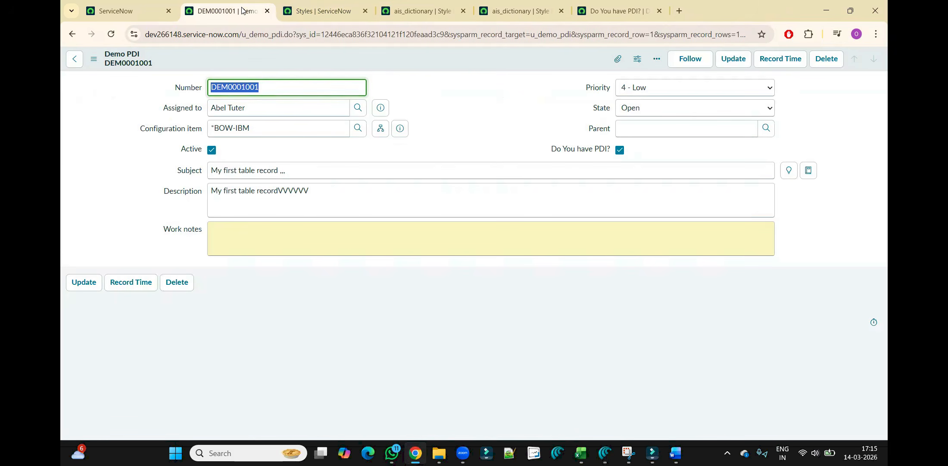
pyautogui.rightClick(577, 153)
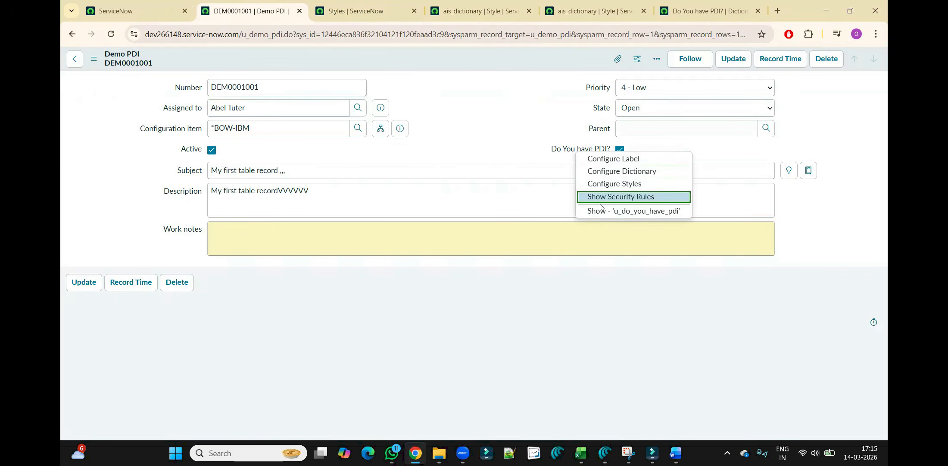
pyautogui.click(532, 112)
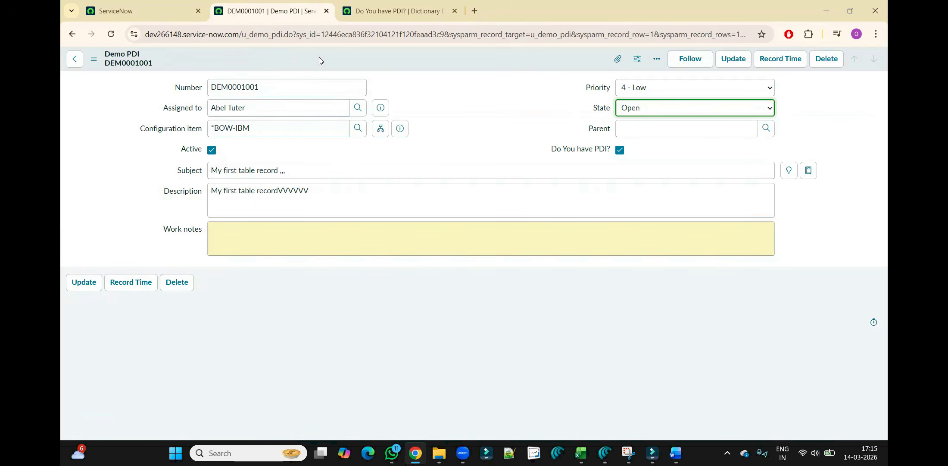
# Examine the Do You have PDI? dictionary entry, including its related choices, attributes and labels, and compare it with the Demo PDI record.
pyautogui.click(399, 11)
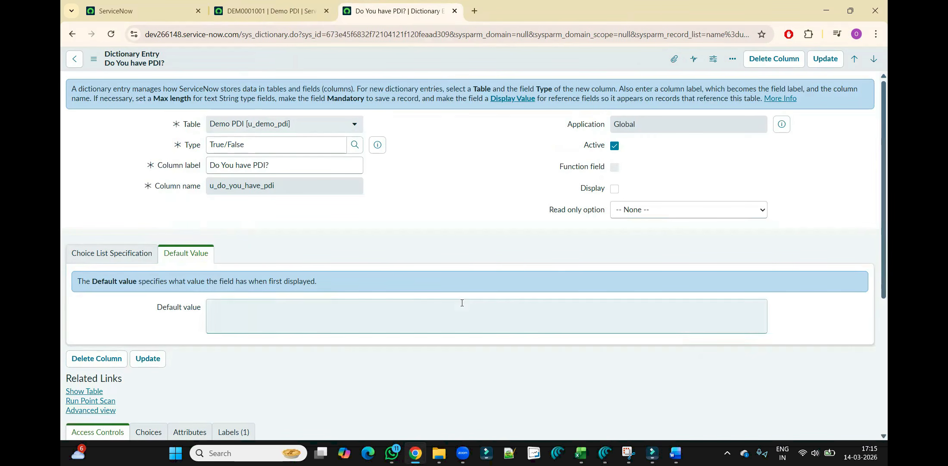
pyautogui.scroll(-4, 881, 191)
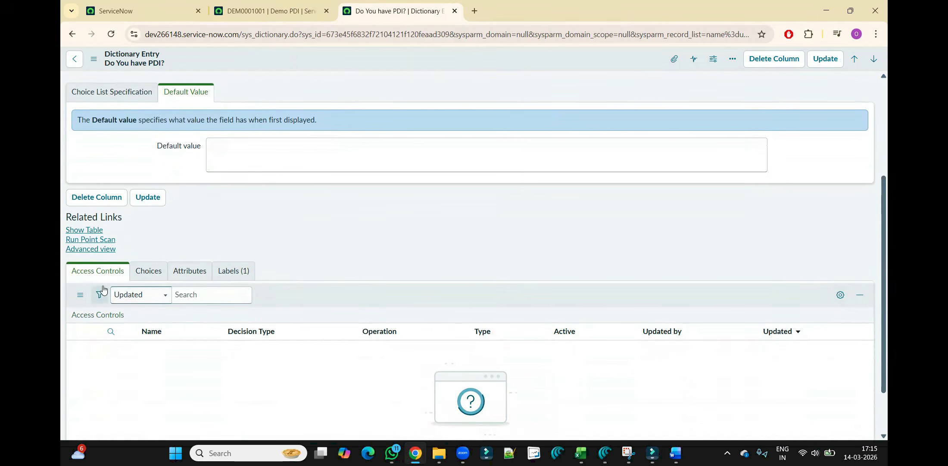
pyautogui.click(145, 279)
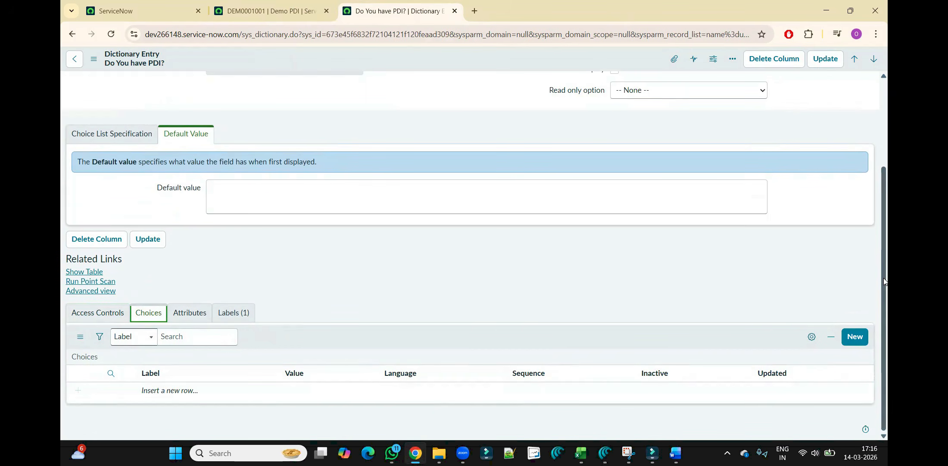
pyautogui.moveTo(884, 281); pyautogui.dragTo(882, 195)
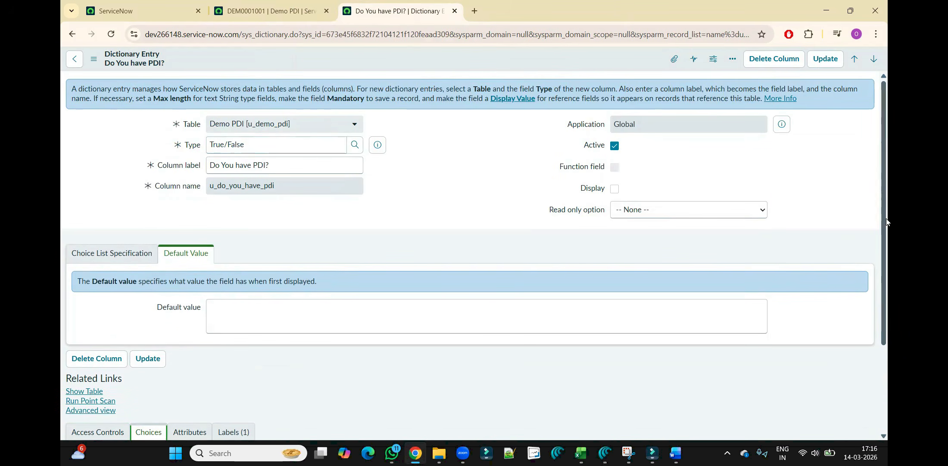
pyautogui.moveTo(882, 193); pyautogui.dragTo(889, 337)
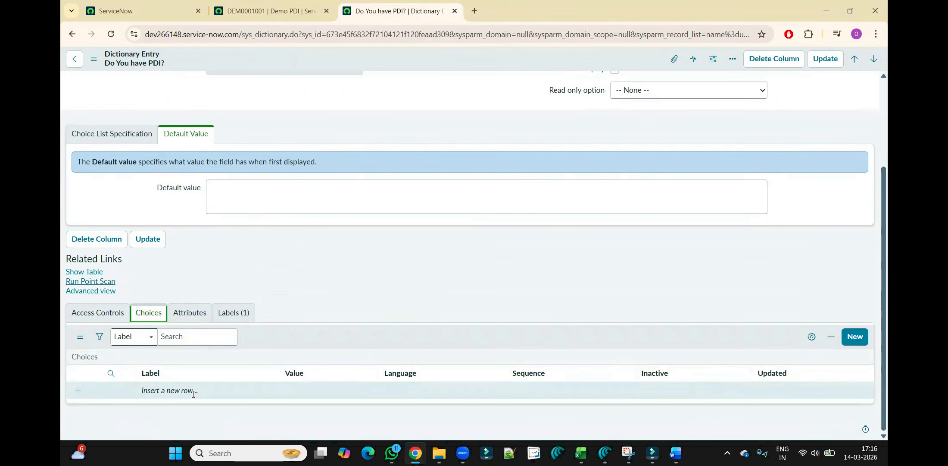
pyautogui.click(194, 315)
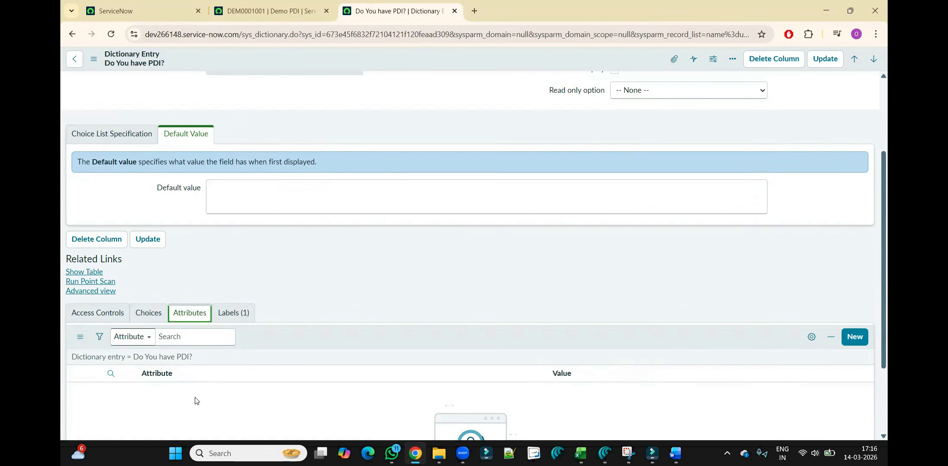
pyautogui.click(258, 3)
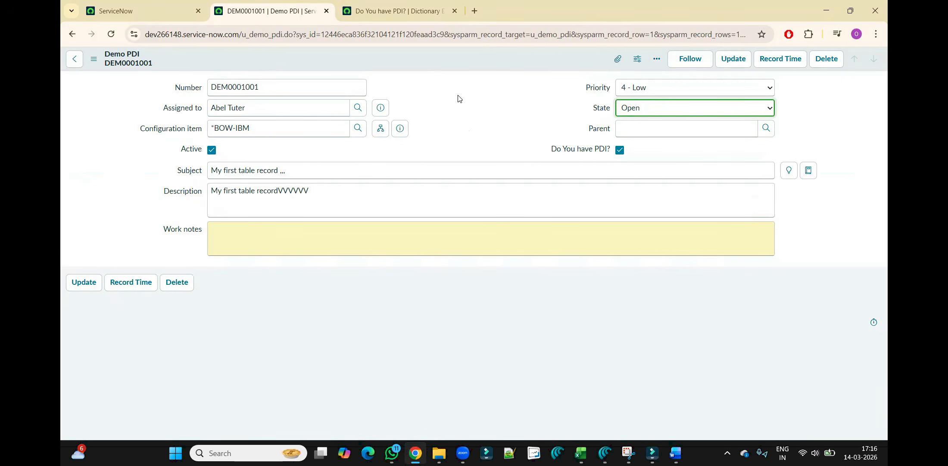
pyautogui.click(405, 9)
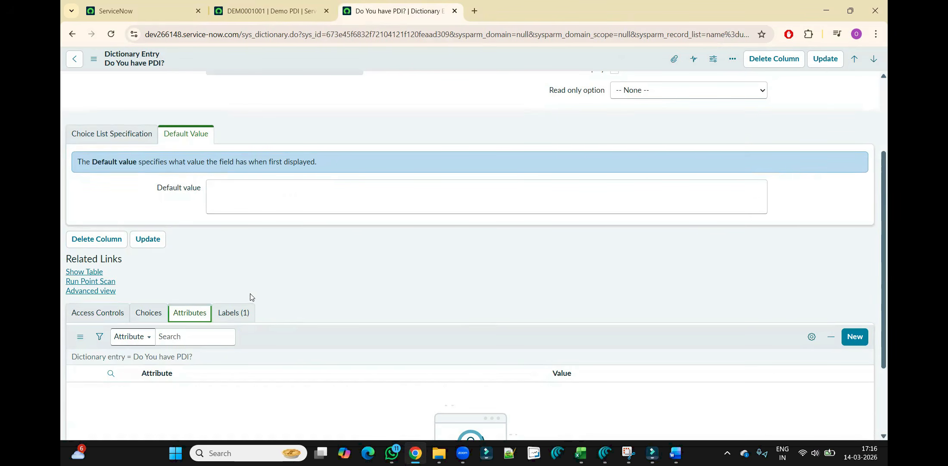
pyautogui.click(245, 316)
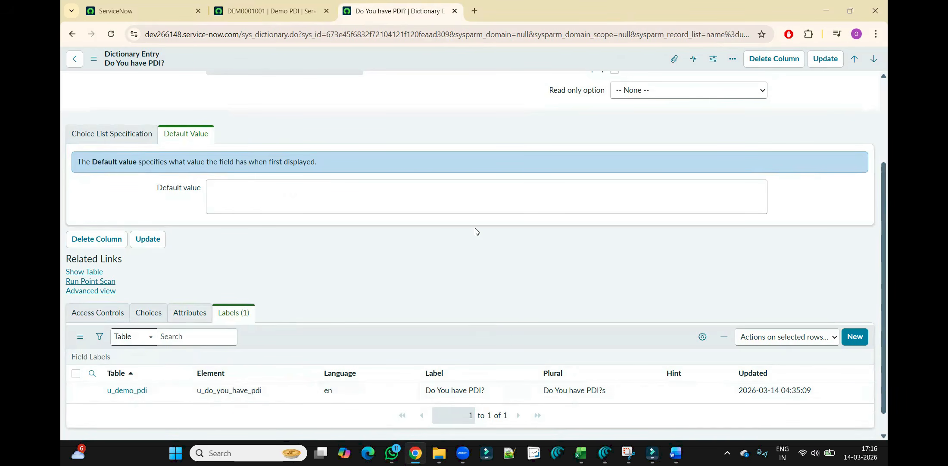
pyautogui.moveTo(888, 241); pyautogui.dragTo(885, 118)
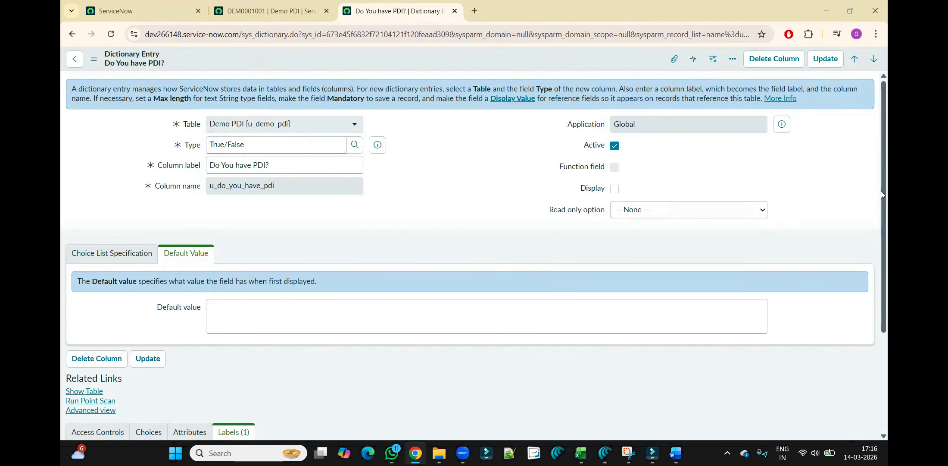
# Open the Demo PDI table definition from the dictionary entry and start a new column with type String.
pyautogui.scroll(-3, 881, 193)
pyautogui.click(76, 249)
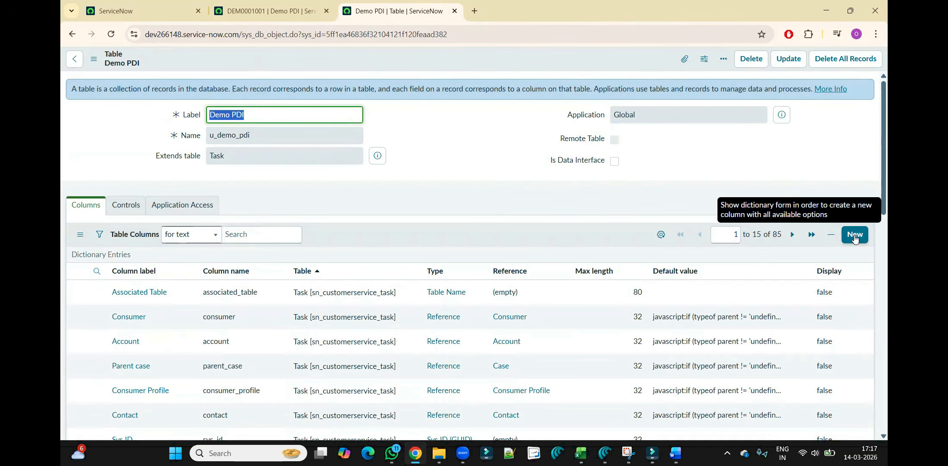
pyautogui.click(854, 237)
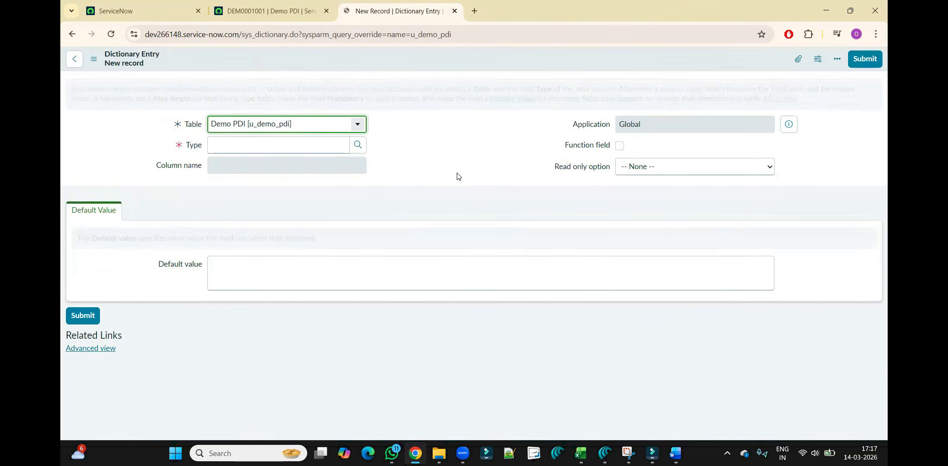
pyautogui.click(317, 150)
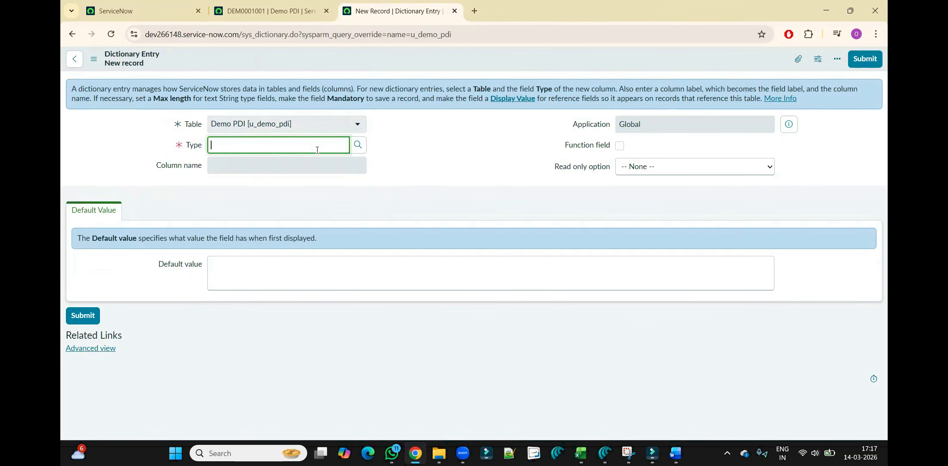
pyautogui.write('string')
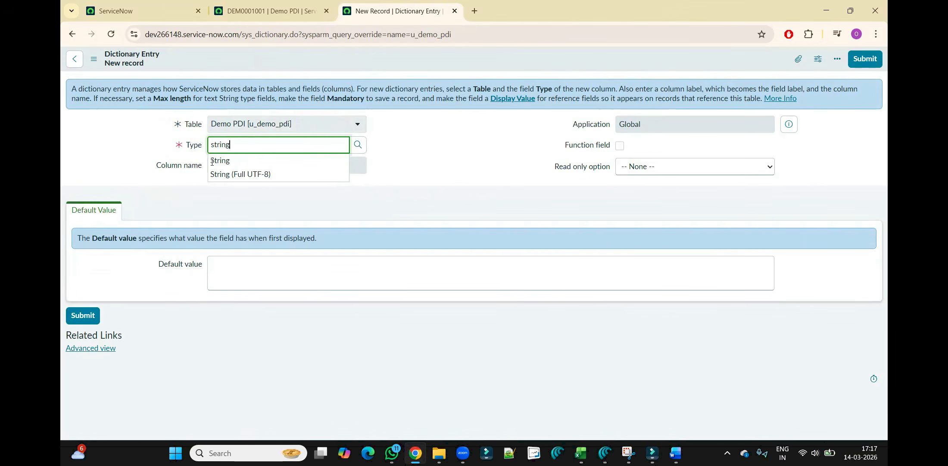
pyautogui.click(219, 162)
pyautogui.click(273, 331)
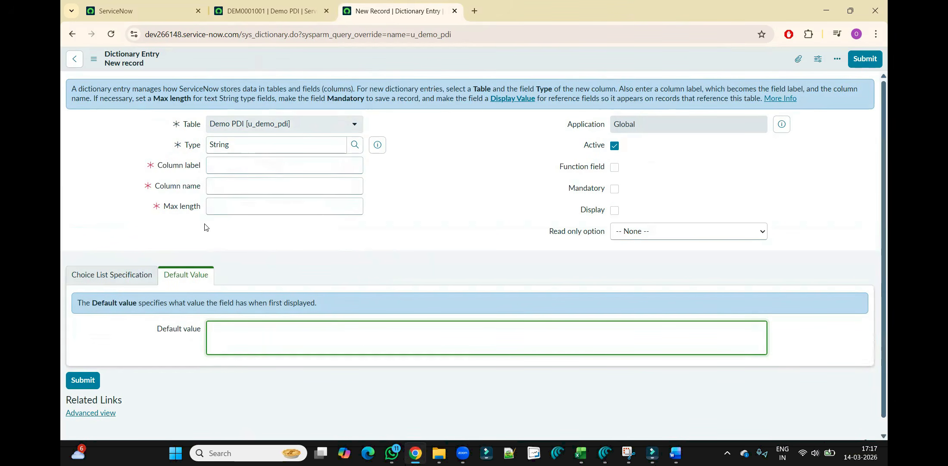
# Label the new column Explain Your Role, keep the column name u_explain_your_role, and set its max length to 1,000.
pyautogui.click(244, 168)
pyautogui.write('Explain Your Role')
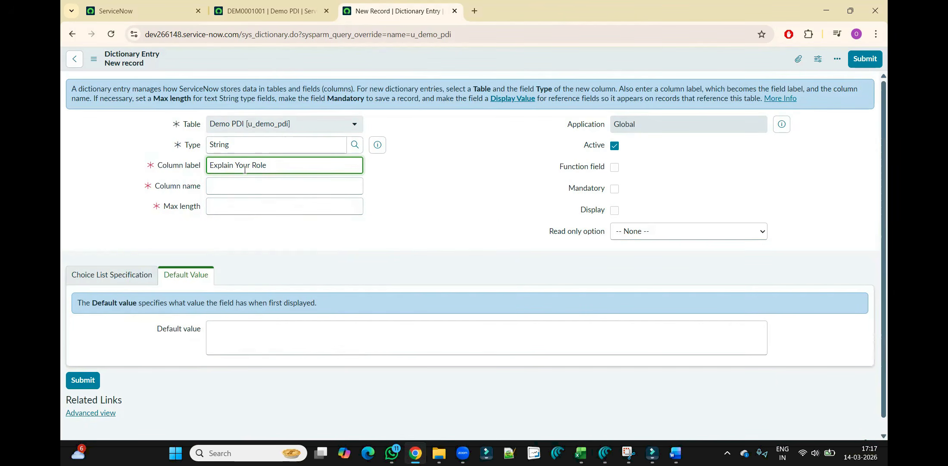
pyautogui.click(219, 186)
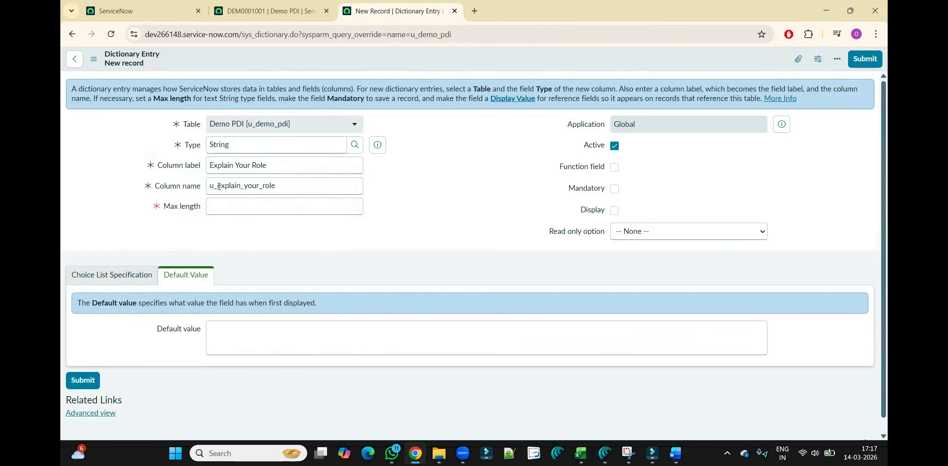
pyautogui.doubleClick(243, 186)
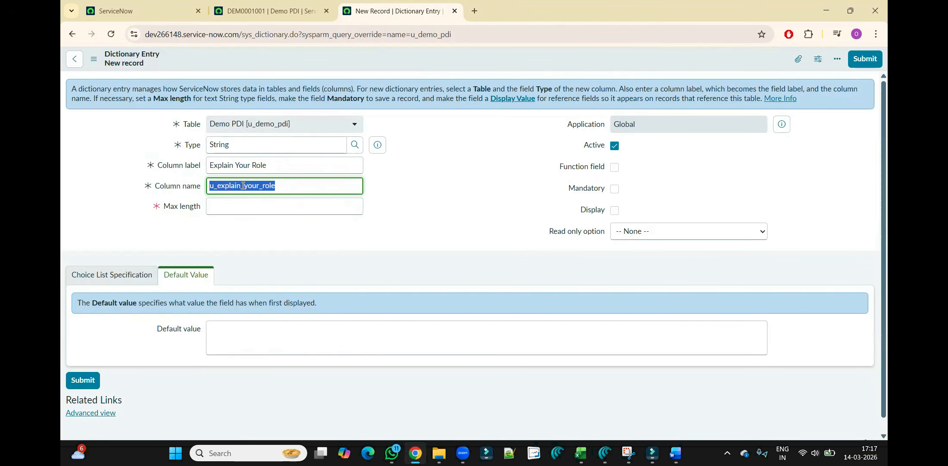
pyautogui.click(248, 211)
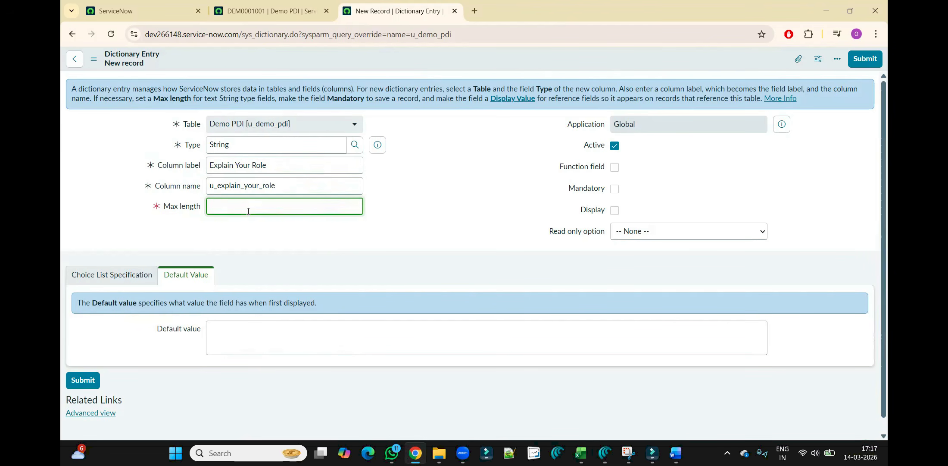
pyautogui.click(246, 330)
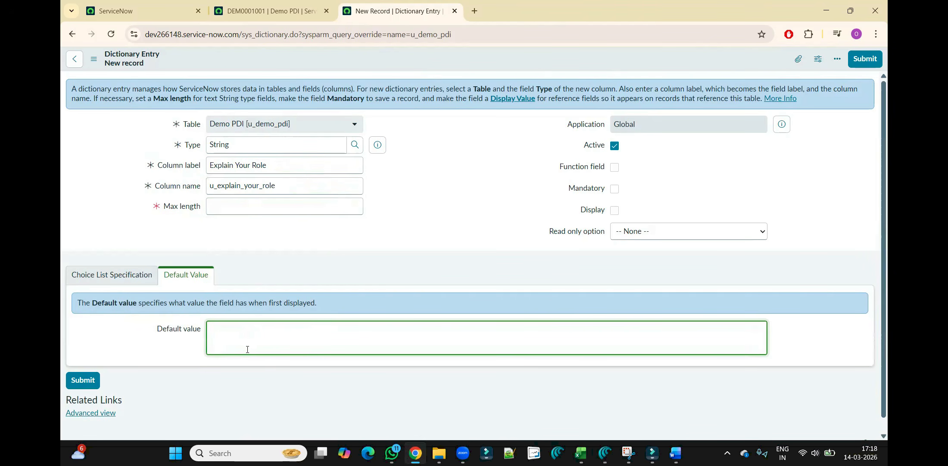
pyautogui.click(336, 210)
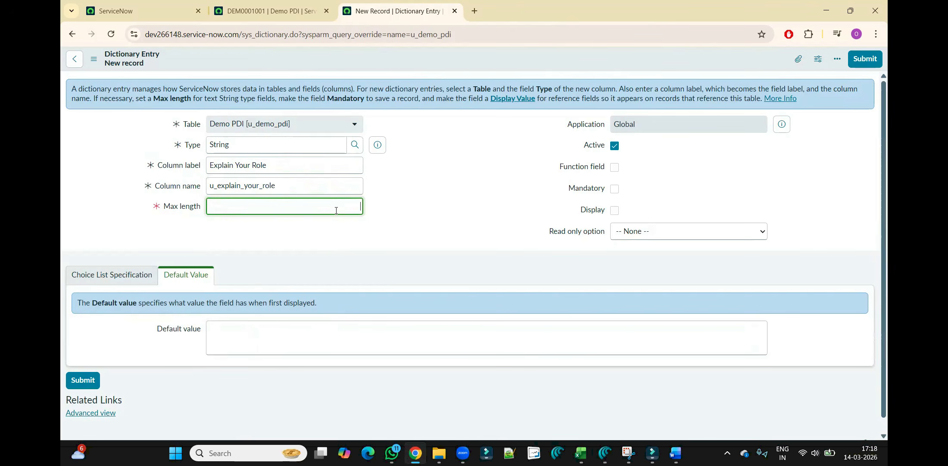
pyautogui.click(432, 212)
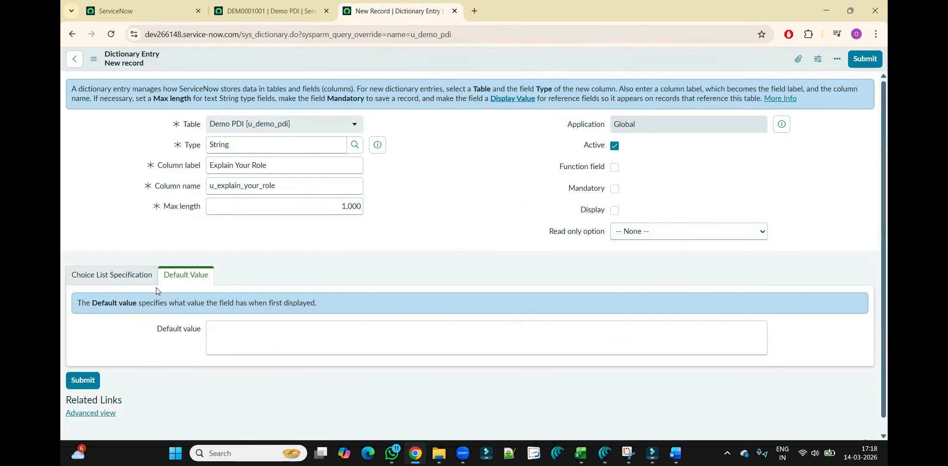
# Show the new column's choice list specification, leave Choice at None, and save the dictionary entry without leaving the form.
pyautogui.click(101, 276)
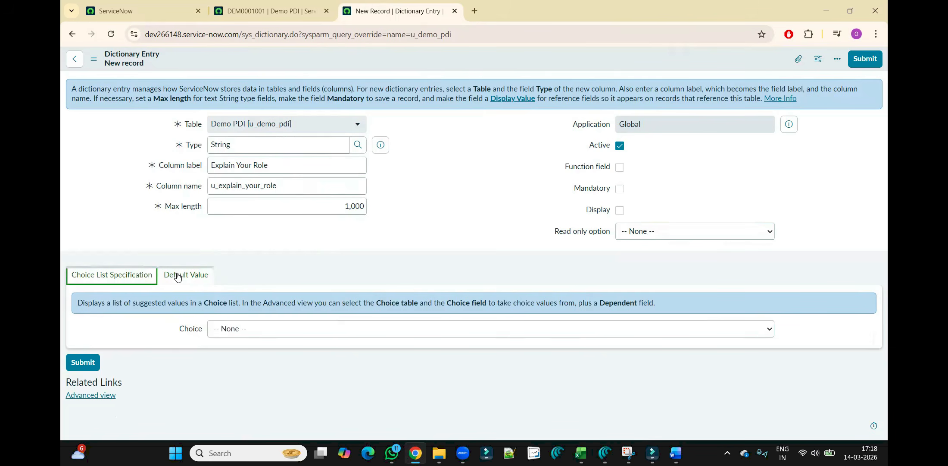
pyautogui.click(366, 259)
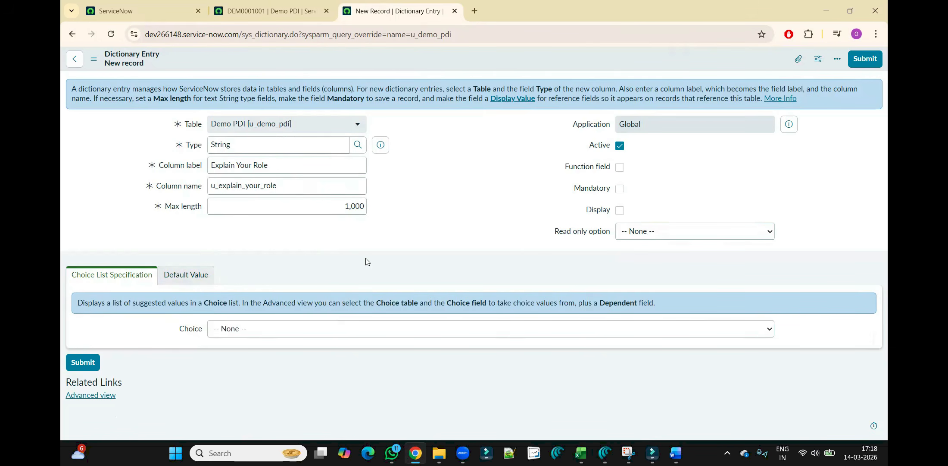
pyautogui.rightClick(469, 61)
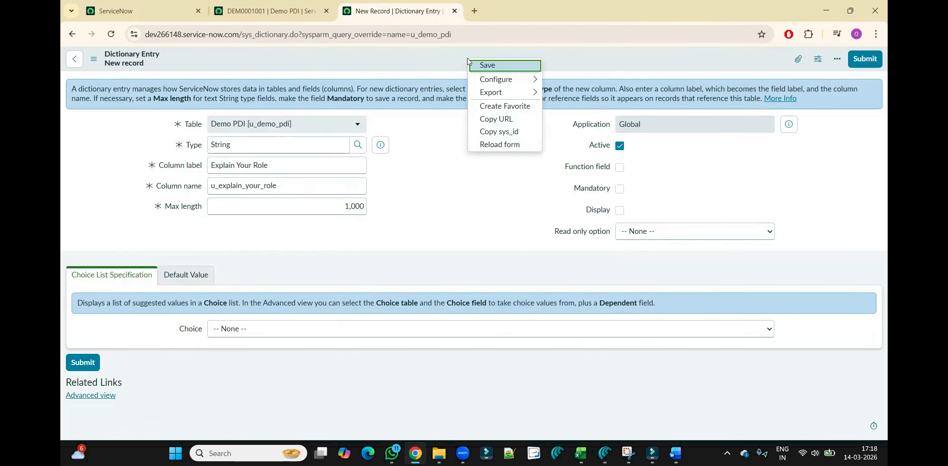
pyautogui.click(476, 65)
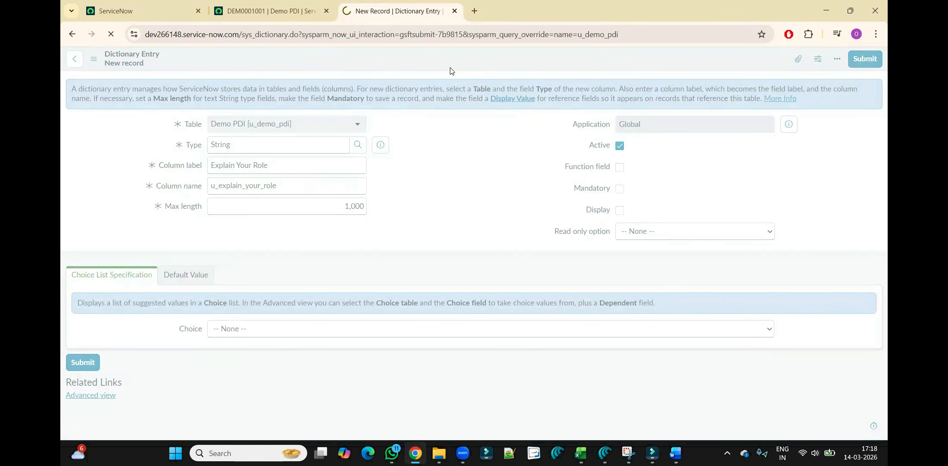
# Reload the existing Demo PDI record to check for the Explain Your Role field on its form.
pyautogui.click(256, 11)
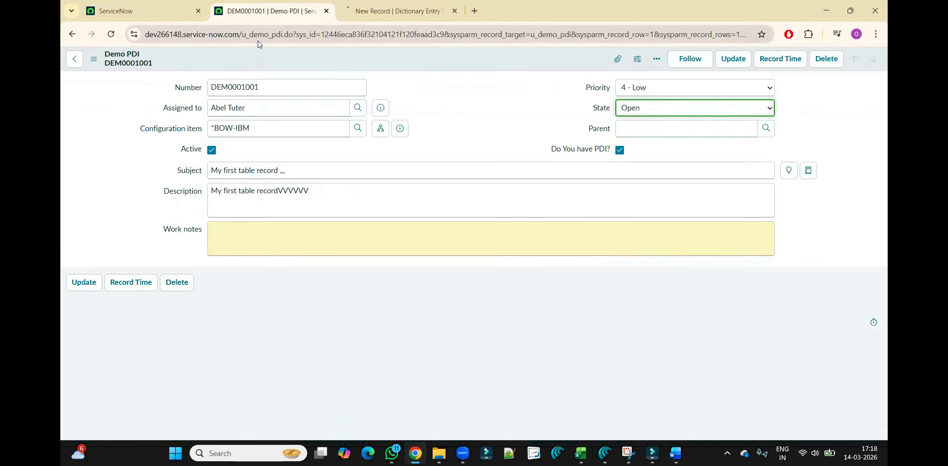
pyautogui.click(261, 36)
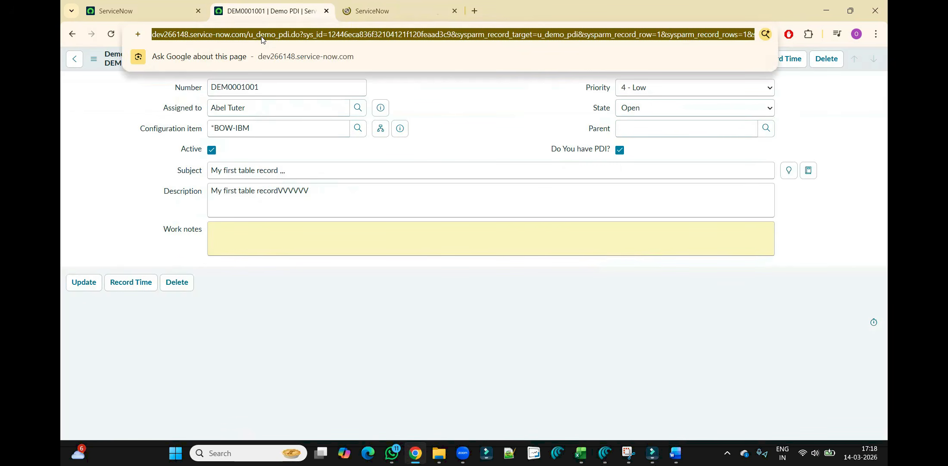
pyautogui.press('Return')
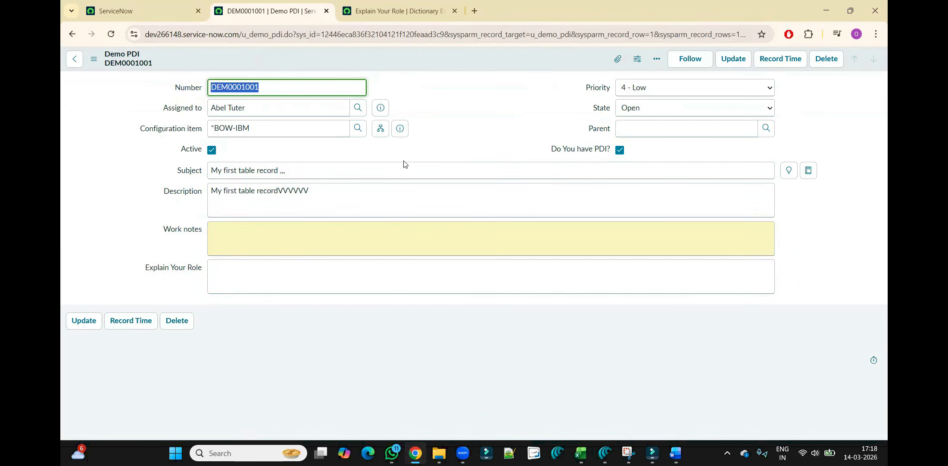
# Enter 12132 in the Explain Your Role field of the Demo PDI record and save the record without leaving it.
pyautogui.rightClick(175, 270)
pyautogui.click(174, 271)
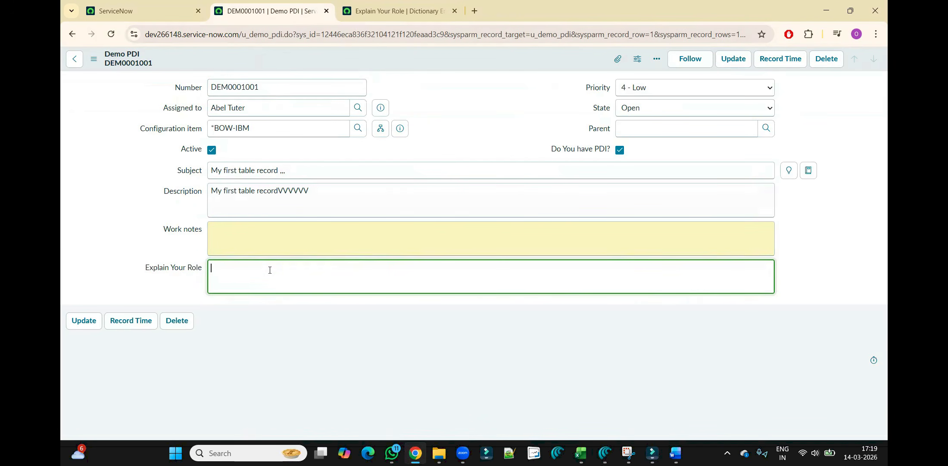
pyautogui.write('12132')
pyautogui.rightClick(397, 63)
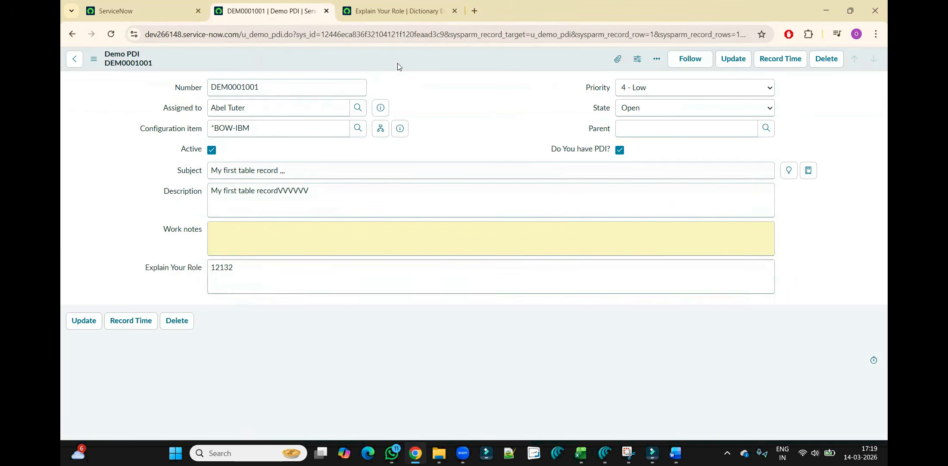
pyautogui.click(409, 72)
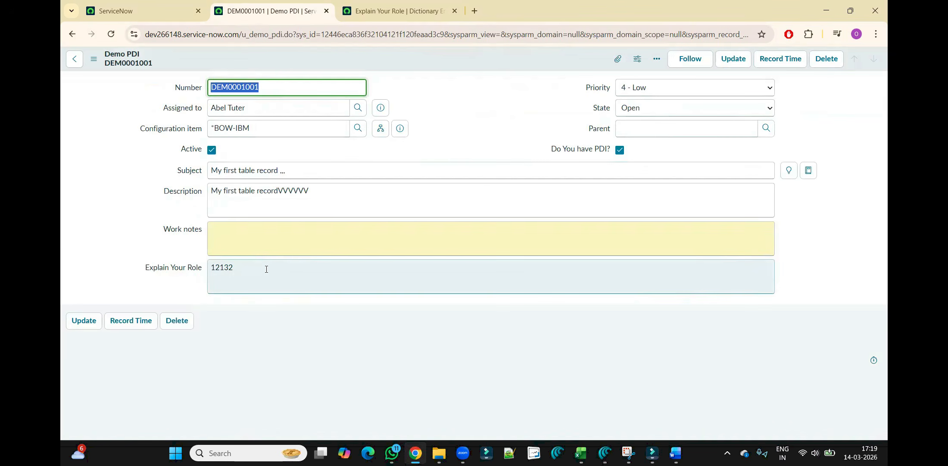
# Make the Explain Your Role column mandatory in its dictionary entry and save the entry without leaving the form.
pyautogui.click(387, 9)
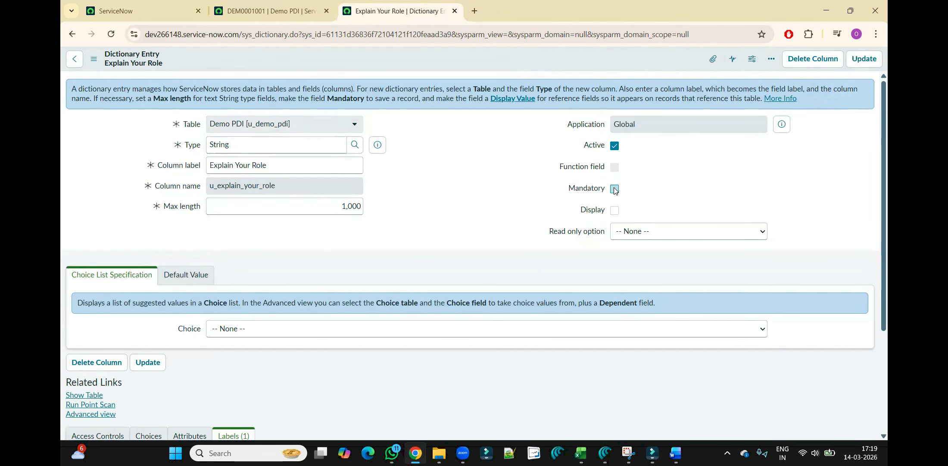
pyautogui.click(615, 189)
pyautogui.rightClick(433, 53)
pyautogui.click(459, 60)
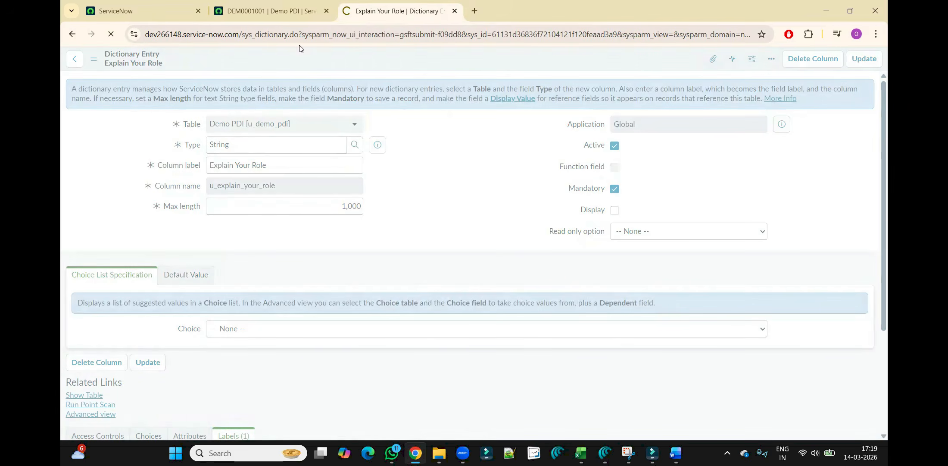
# Reload the Demo PDI record to check how the mandatory setting appears on Explain Your Role.
pyautogui.click(291, 14)
pyautogui.click(294, 35)
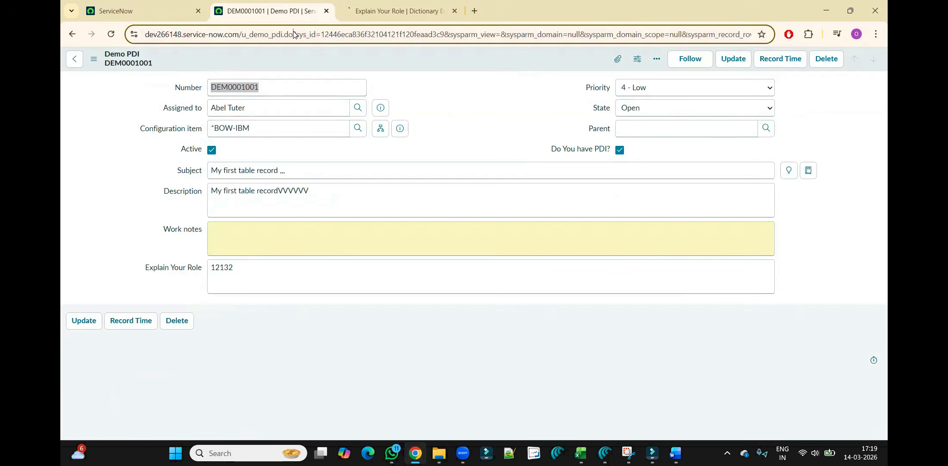
pyautogui.press('Return')
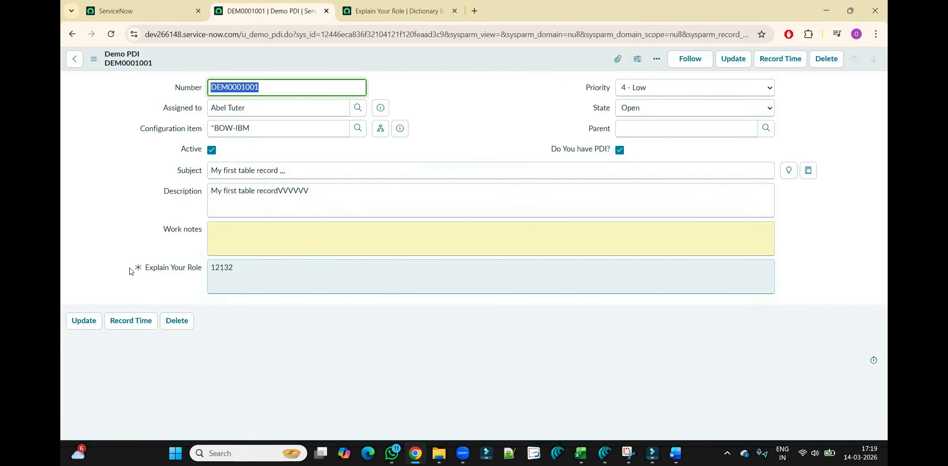
# Clear the Explain Your Role field on the record and try to save the record with it empty.
pyautogui.click(240, 271)
pyautogui.hotkey('ctrl', 'a')
pyautogui.press('BackSpace')
pyautogui.click(107, 219)
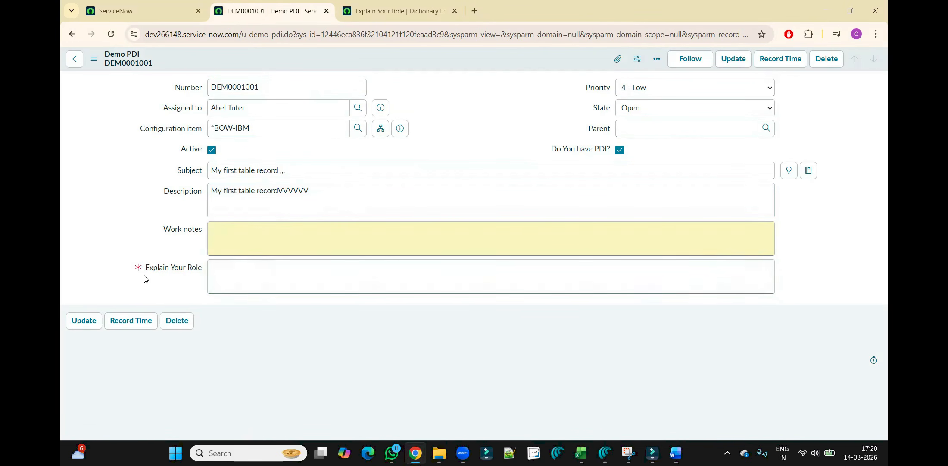
pyautogui.rightClick(422, 63)
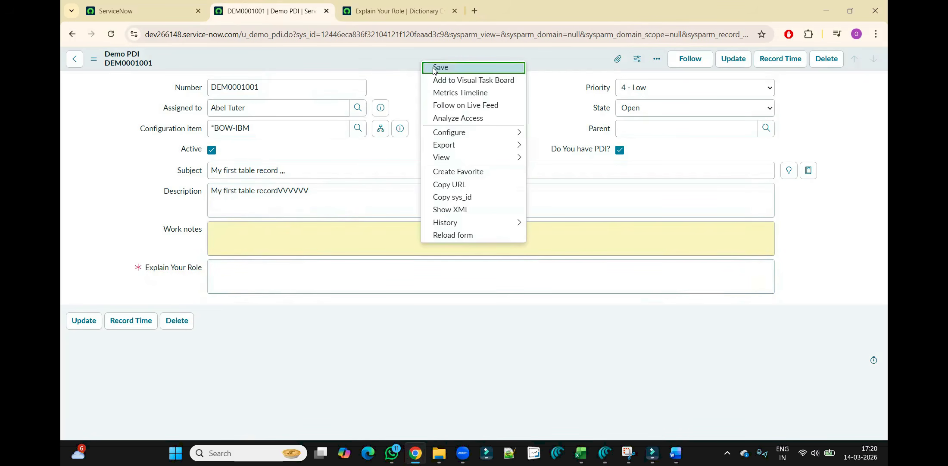
pyautogui.click(434, 68)
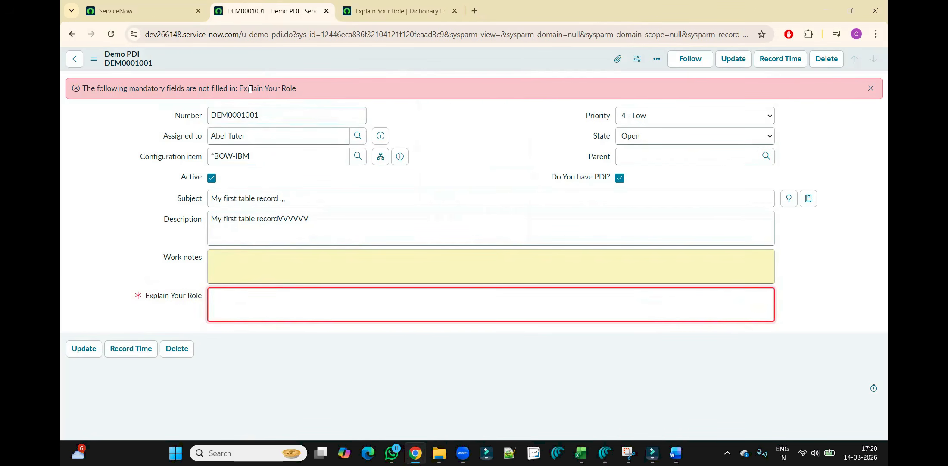
# Set the read only option of the Explain Your Role dictionary entry to Display Read Only and save the entry.
pyautogui.click(405, 6)
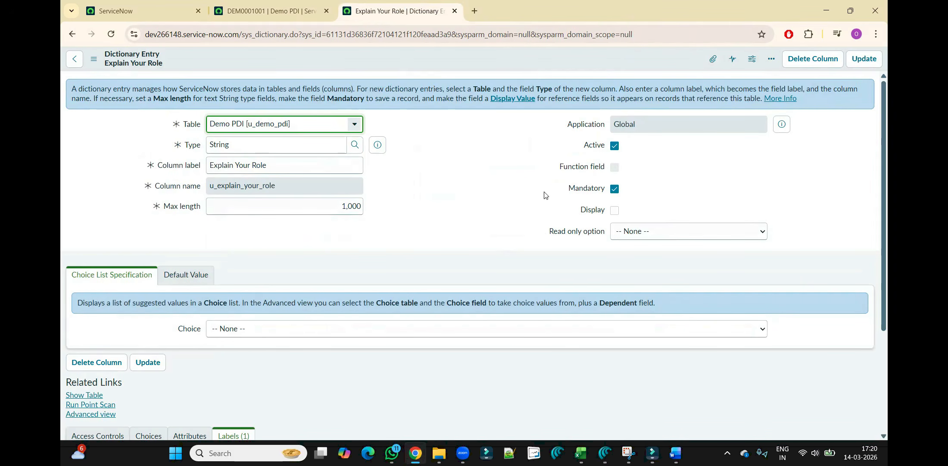
pyautogui.click(649, 231)
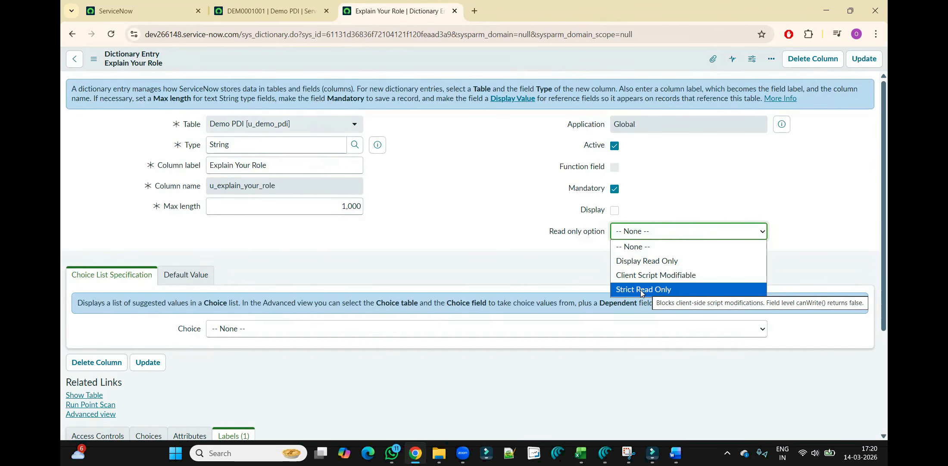
pyautogui.click(513, 259)
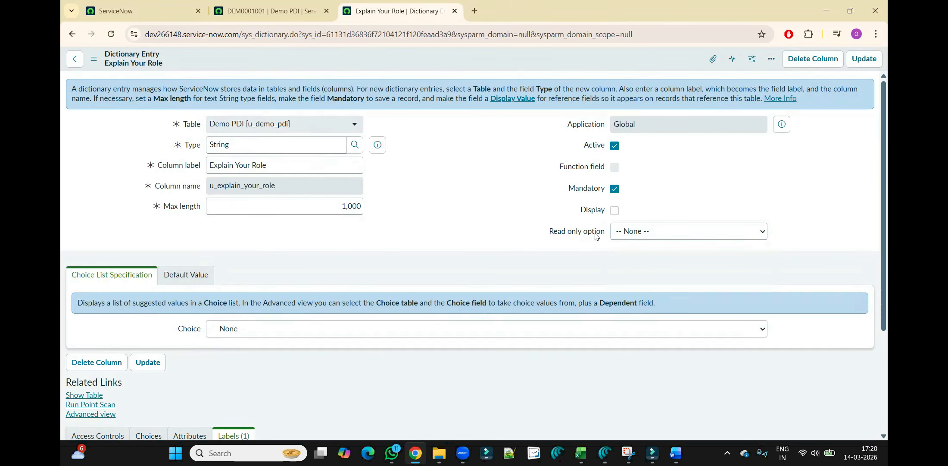
pyautogui.click(633, 238)
pyautogui.click(640, 262)
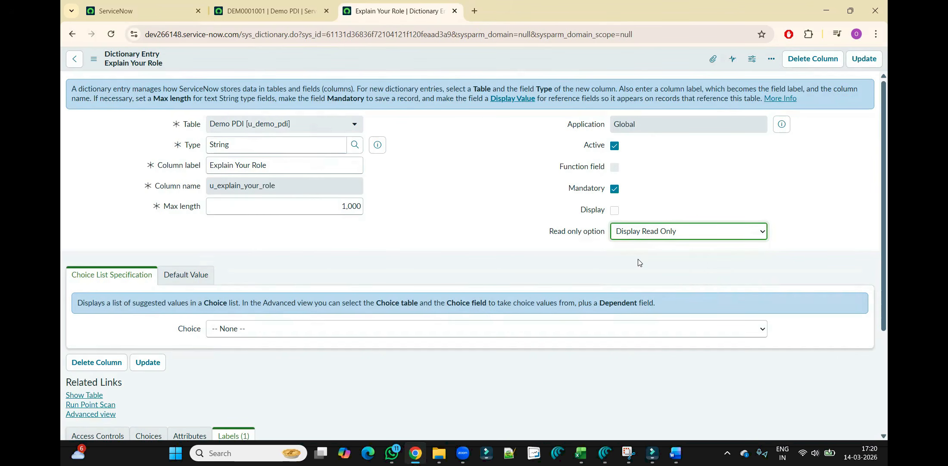
pyautogui.rightClick(494, 68)
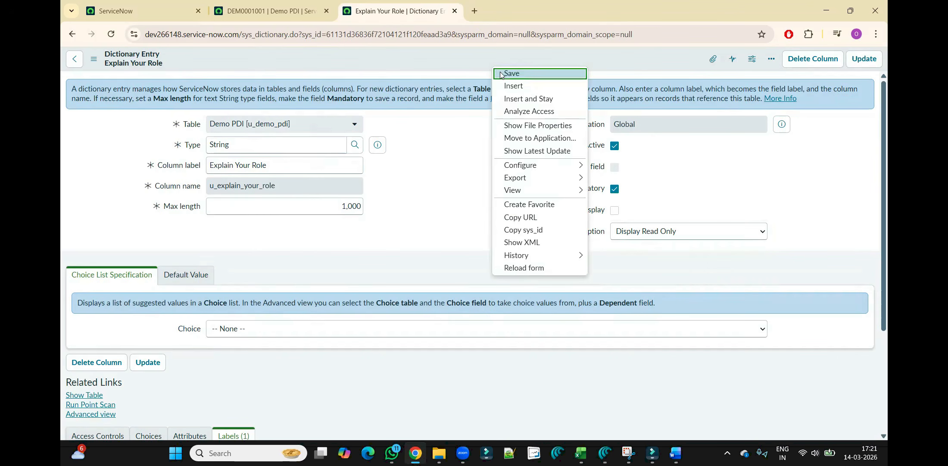
pyautogui.click(512, 73)
# Reload the Demo PDI record and test whether the Explain Your Role value can be edited.
pyautogui.click(272, 11)
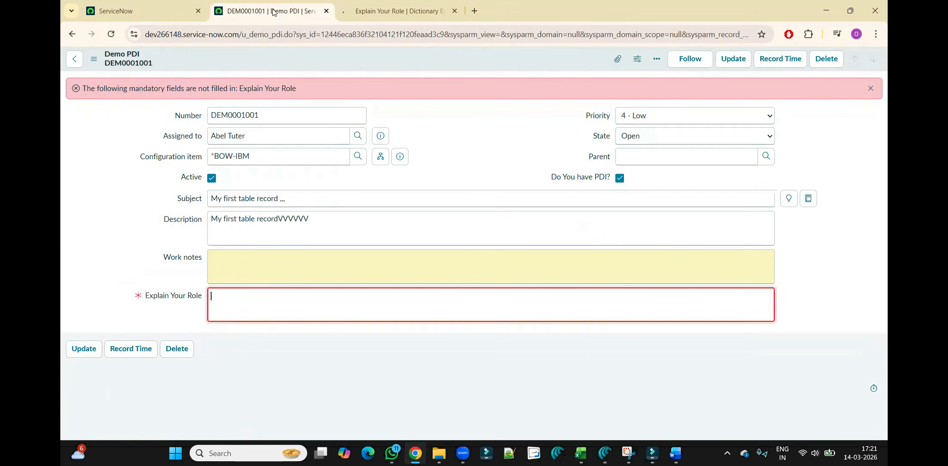
pyautogui.click(279, 34)
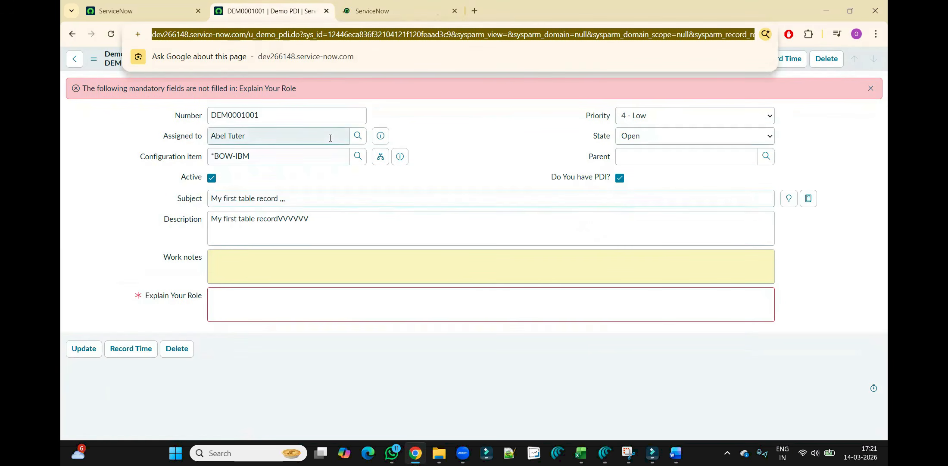
pyautogui.press('Return')
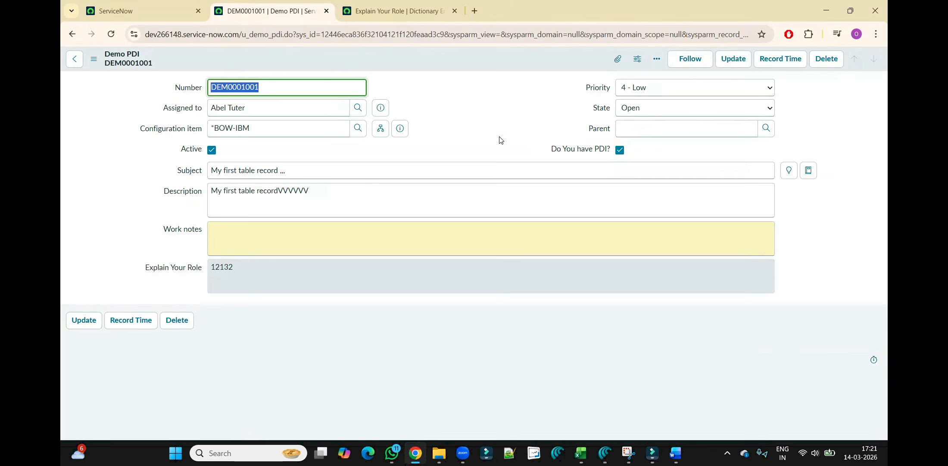
pyautogui.doubleClick(233, 276)
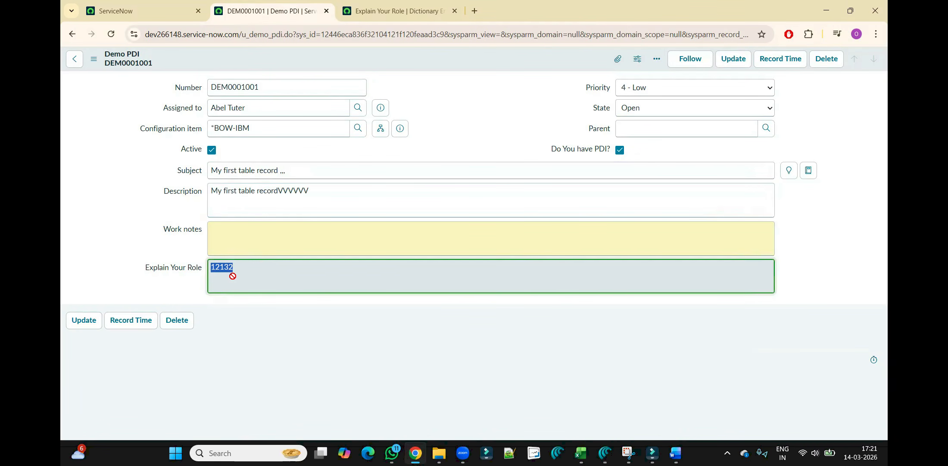
# Add Developer and Tester as choices in the Explain Your Role dictionary entry and save the entry.
pyautogui.hotkey('ctrl', 'Tab')
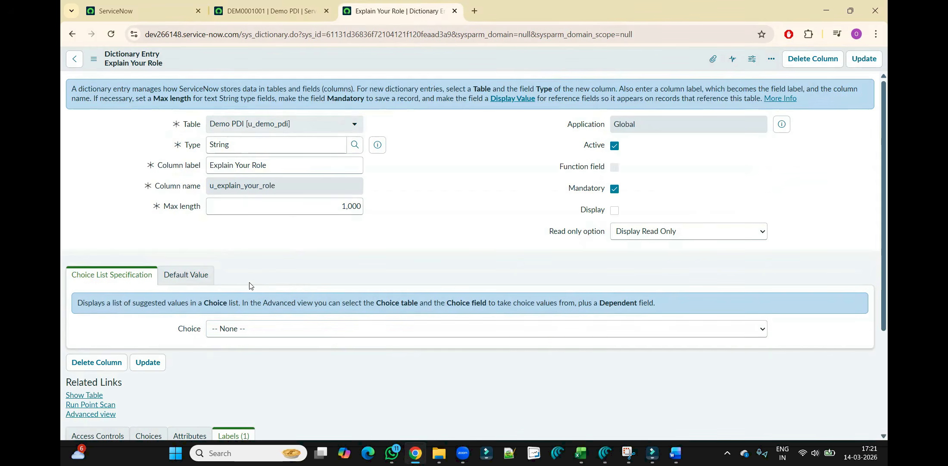
pyautogui.click(233, 328)
pyautogui.scroll(-3, 888, 271)
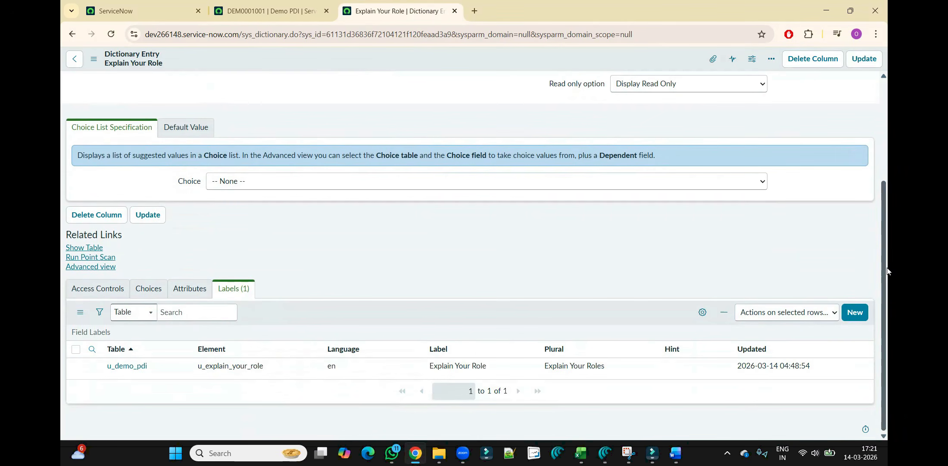
pyautogui.click(148, 288)
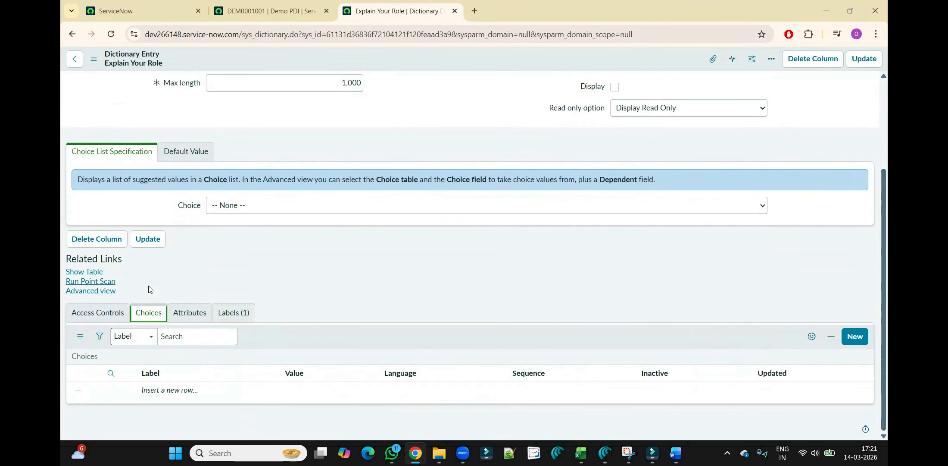
pyautogui.doubleClick(192, 393)
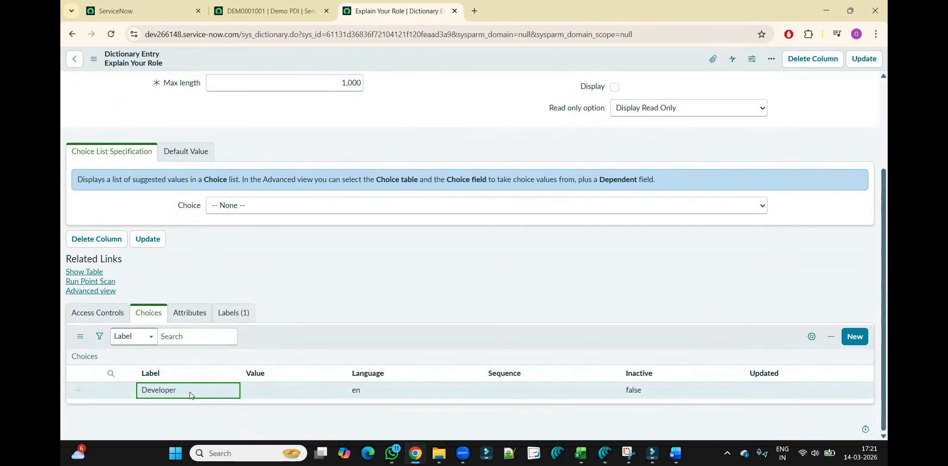
pyautogui.doubleClick(189, 406)
pyautogui.write('Tester')
pyautogui.press('Return')
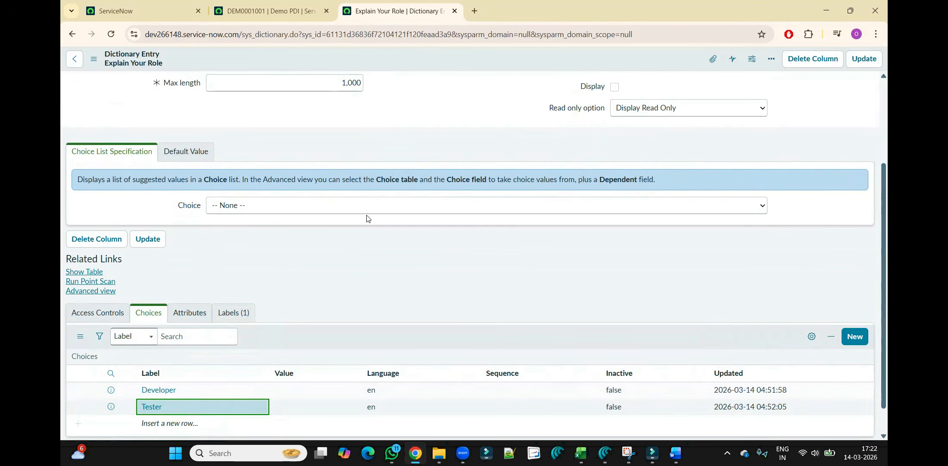
pyautogui.rightClick(415, 65)
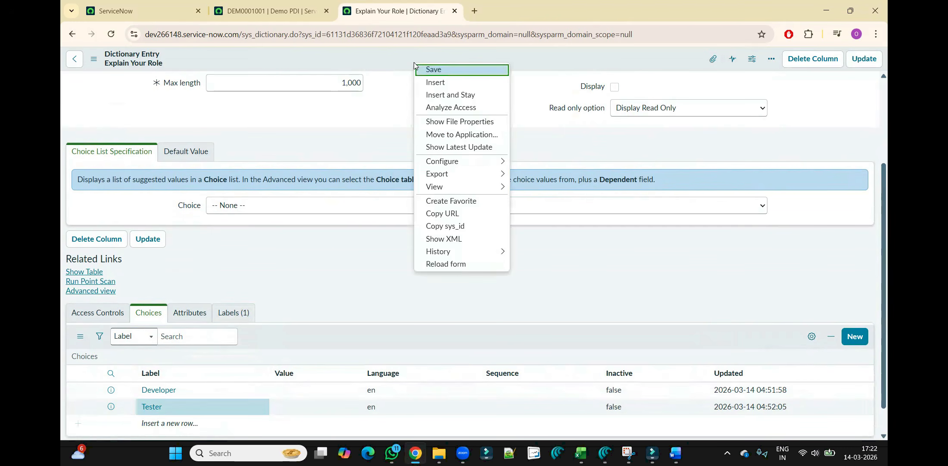
pyautogui.click(419, 66)
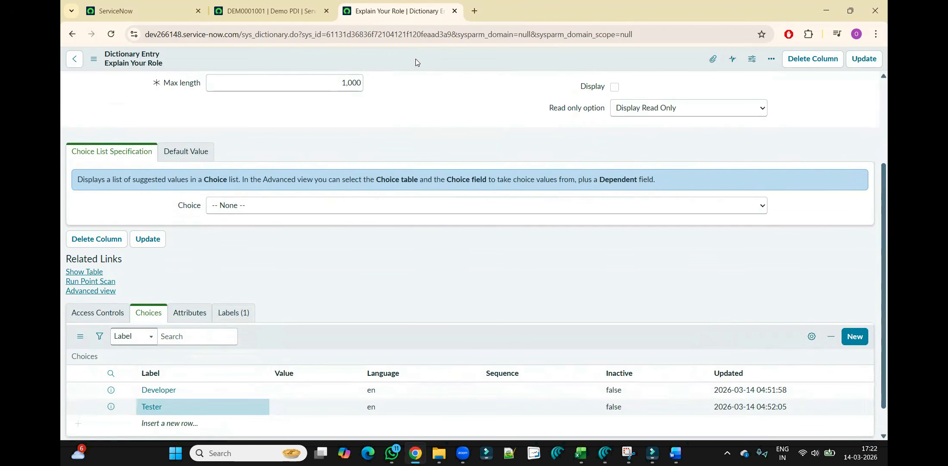
pyautogui.rightClick(415, 59)
pyautogui.click(433, 69)
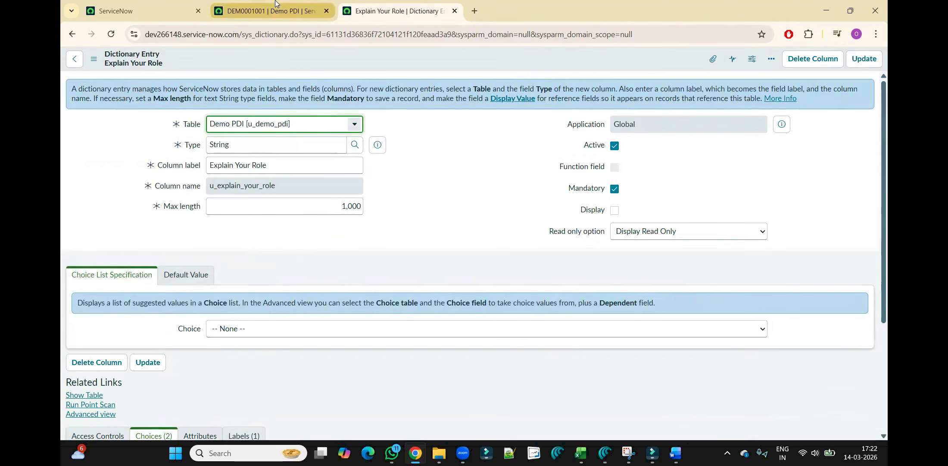
# Reload the Demo PDI record to check whether Explain Your Role offers the added choices.
pyautogui.click(275, 10)
pyautogui.click(275, 35)
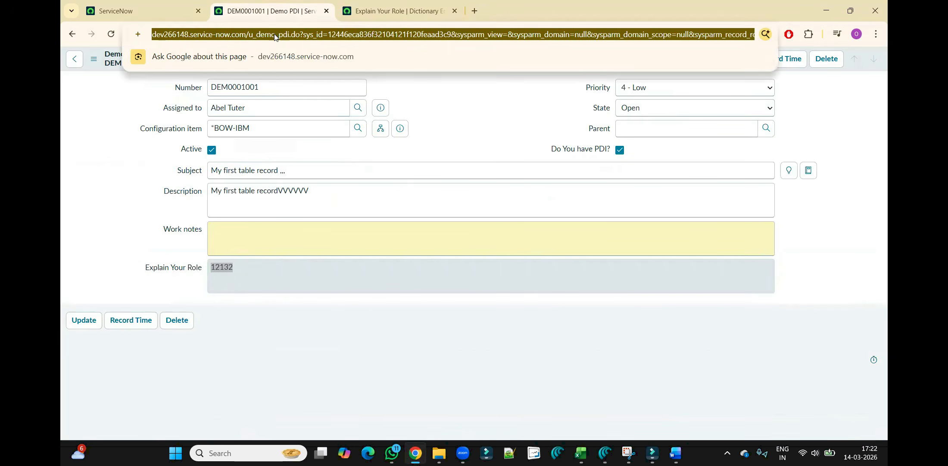
pyautogui.press('Return')
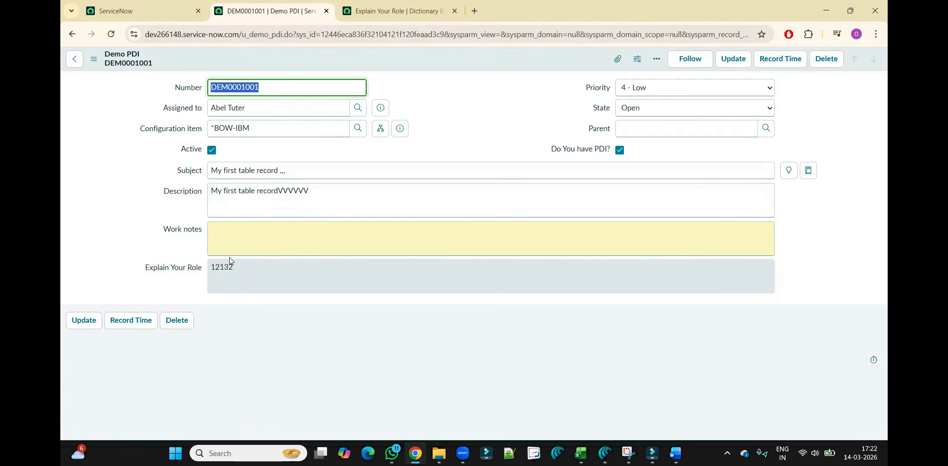
# Set the column's read only option to None and its Choice to Dropdown with -- None --, saving the dictionary entry.
pyautogui.click(398, 5)
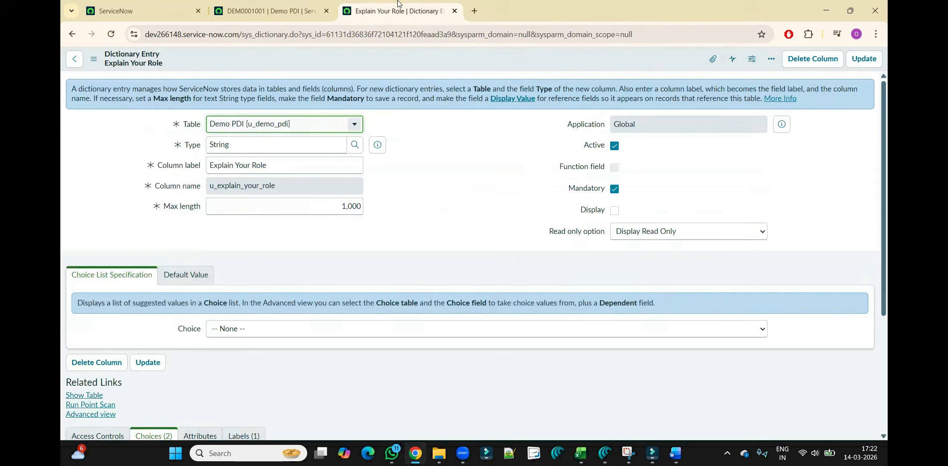
pyautogui.click(646, 230)
pyautogui.click(638, 247)
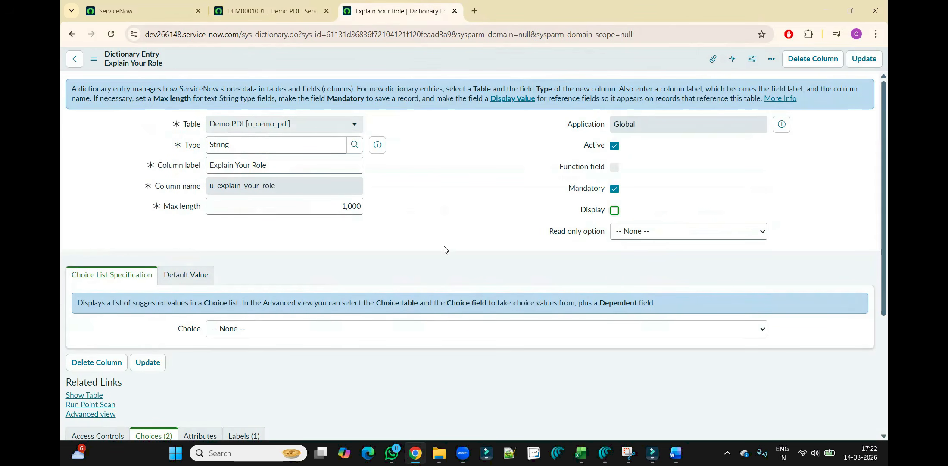
pyautogui.click(364, 332)
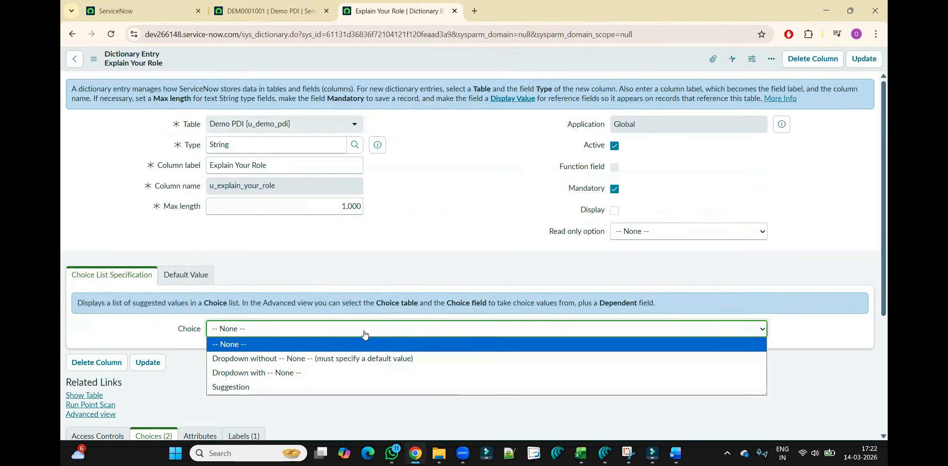
pyautogui.click(312, 373)
pyautogui.click(425, 151)
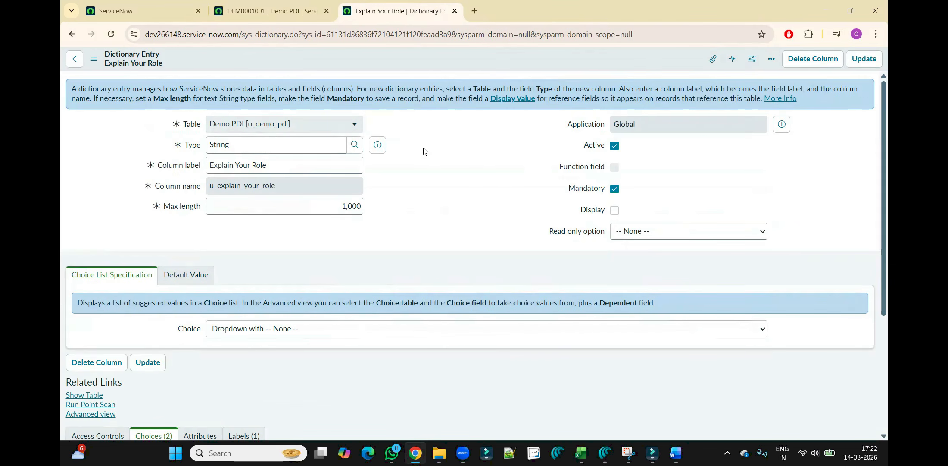
pyautogui.rightClick(452, 57)
pyautogui.click(458, 64)
# Reload the Demo PDI record to check Explain Your Role with the dropdown setting applied.
pyautogui.click(302, 11)
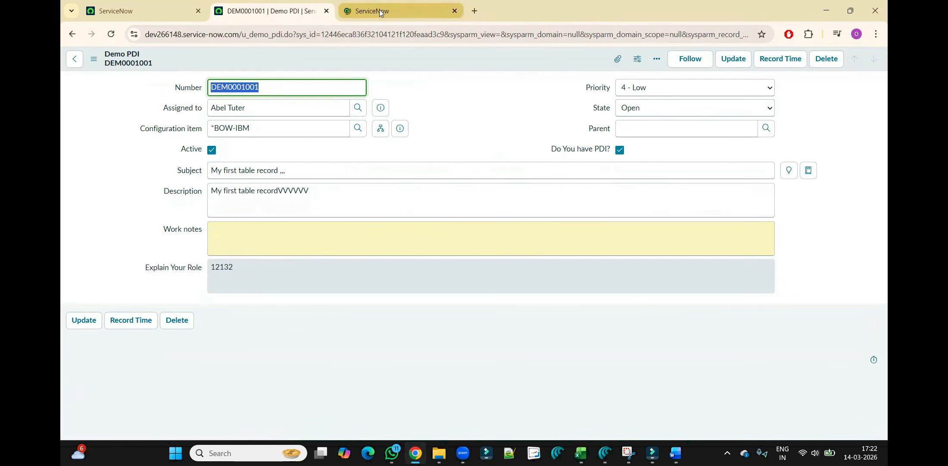
pyautogui.click(376, 34)
pyautogui.press('Return')
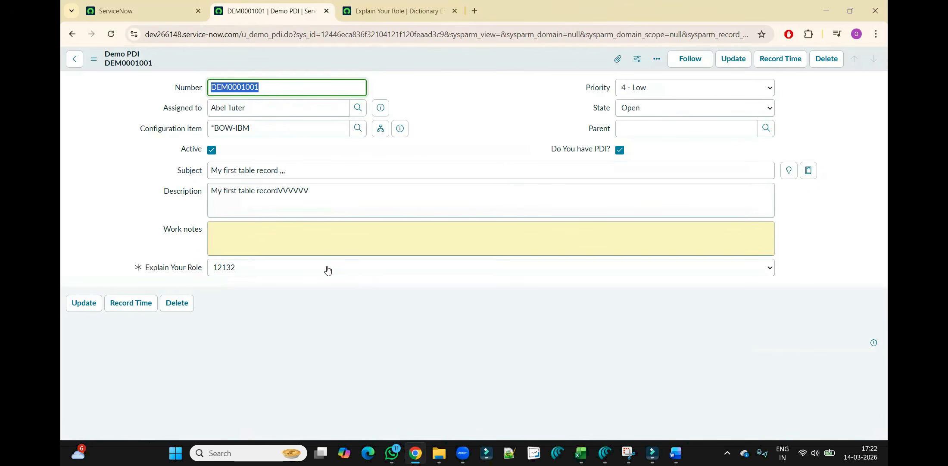
# Examine the choices that Explain Your Role offers on the existing Demo PDI record, leaving its value as is.
pyautogui.click(358, 271)
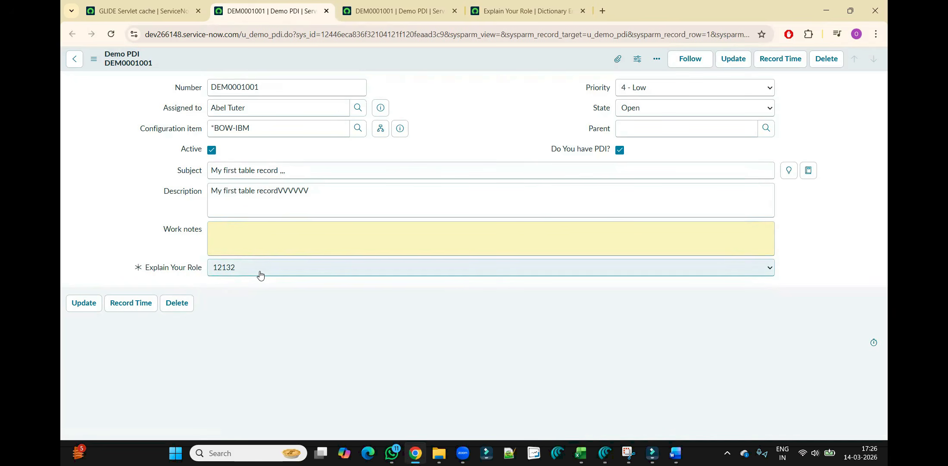
pyautogui.click(260, 274)
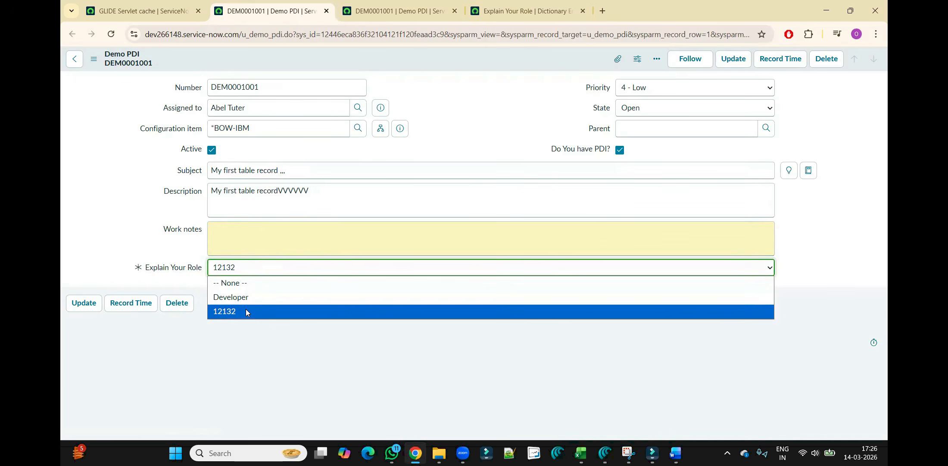
pyautogui.click(163, 261)
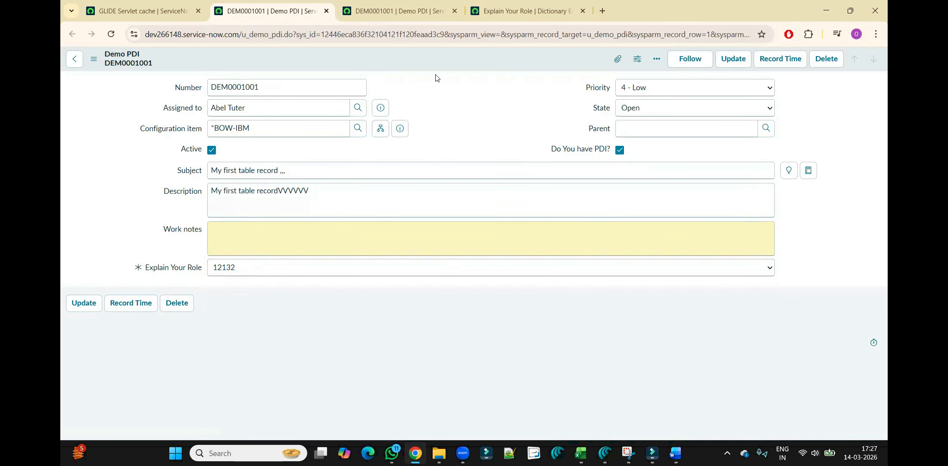
# Review the max length setting in the Explain Your Role dictionary entry.
pyautogui.click(524, 11)
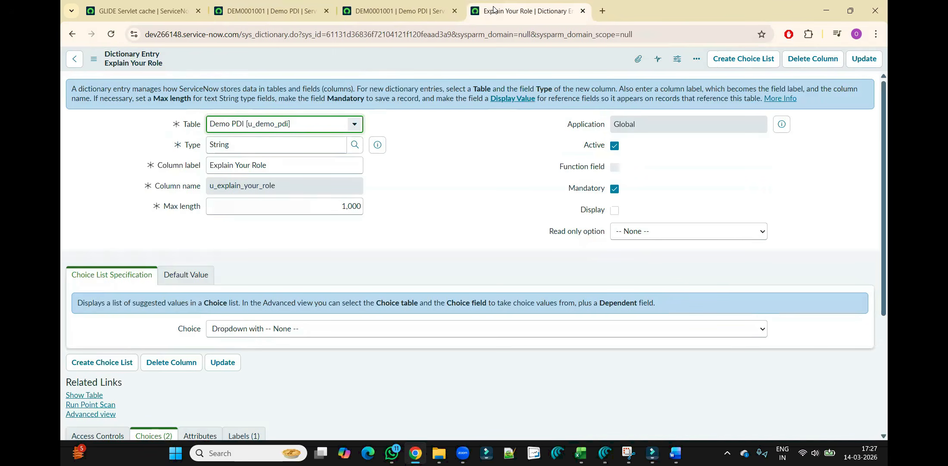
pyautogui.click(440, 155)
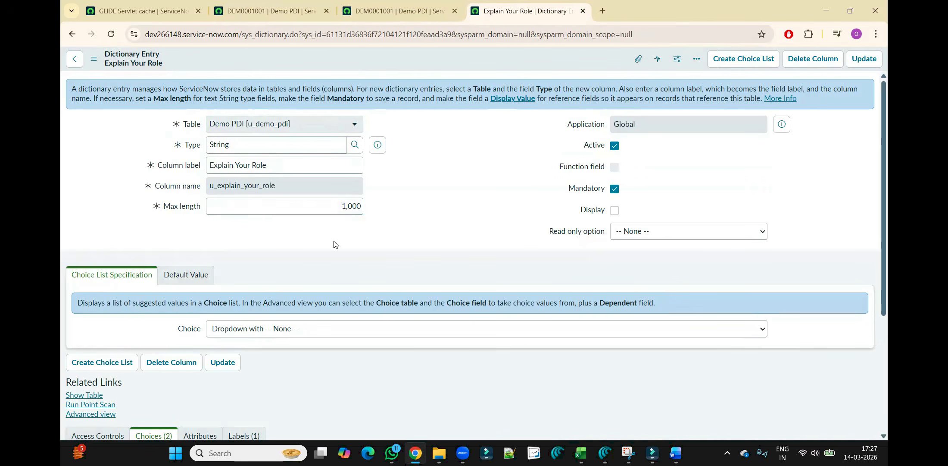
pyautogui.doubleClick(341, 205)
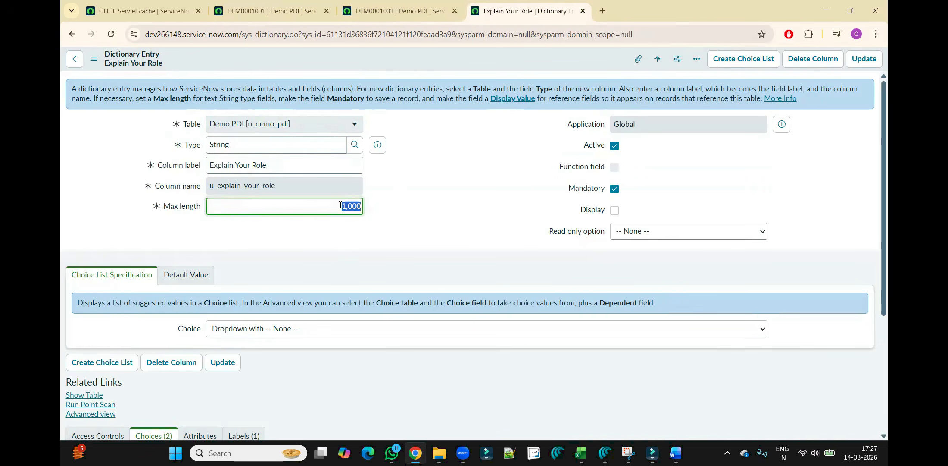
pyautogui.click(434, 205)
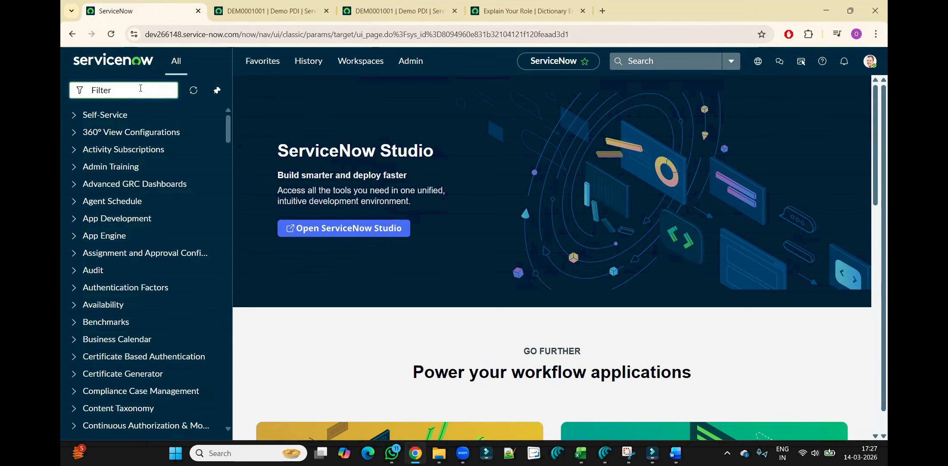
# Create a new Demo PDI record from the Demo PDIs list with Explain Your Role set to Tester and an assignee, and submit it.
pyautogui.write('demo')
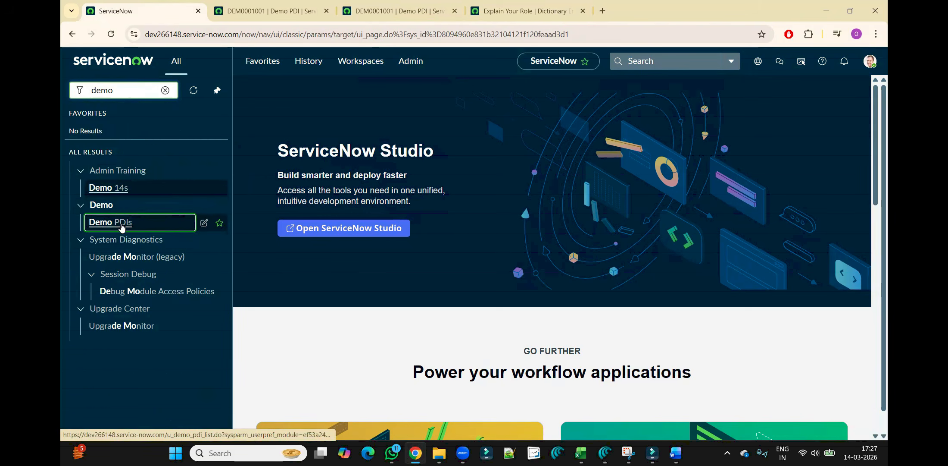
pyautogui.middleClick(125, 221)
pyautogui.click(274, 4)
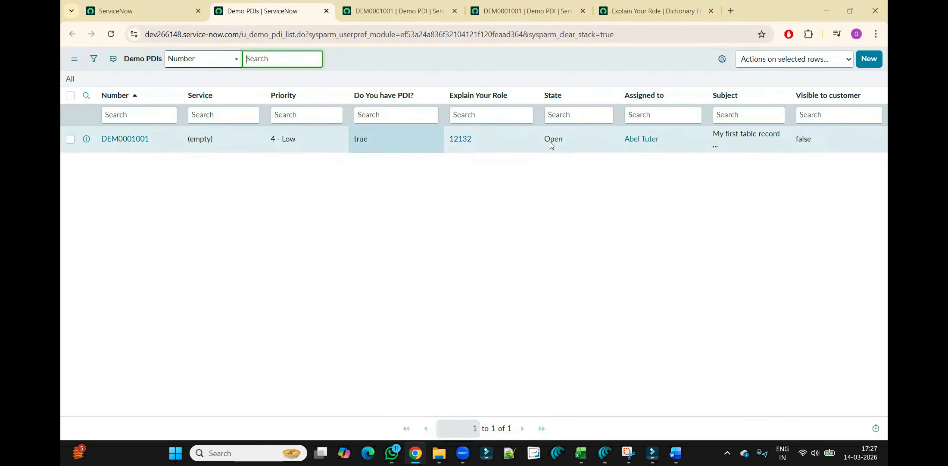
pyautogui.click(871, 60)
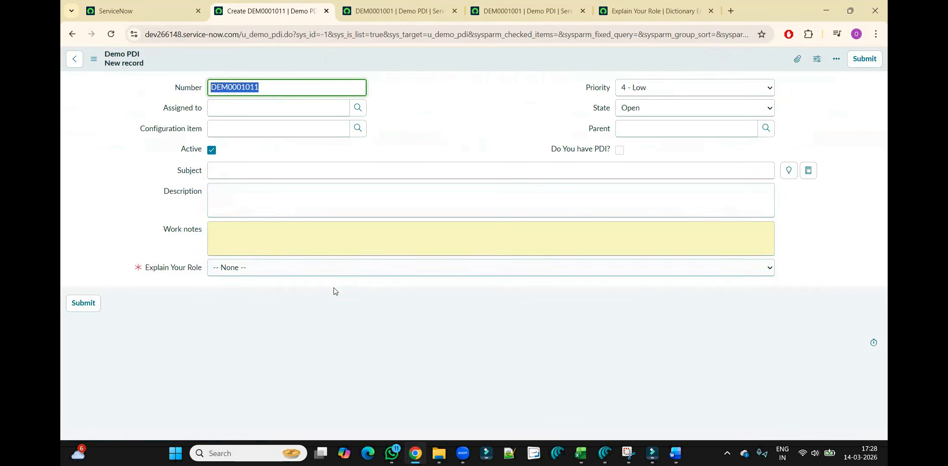
pyautogui.click(348, 271)
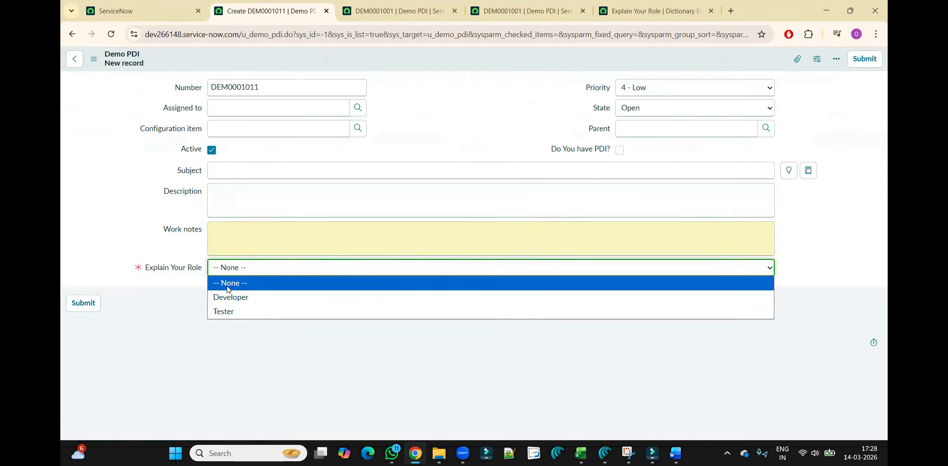
pyautogui.click(239, 310)
pyautogui.click(319, 113)
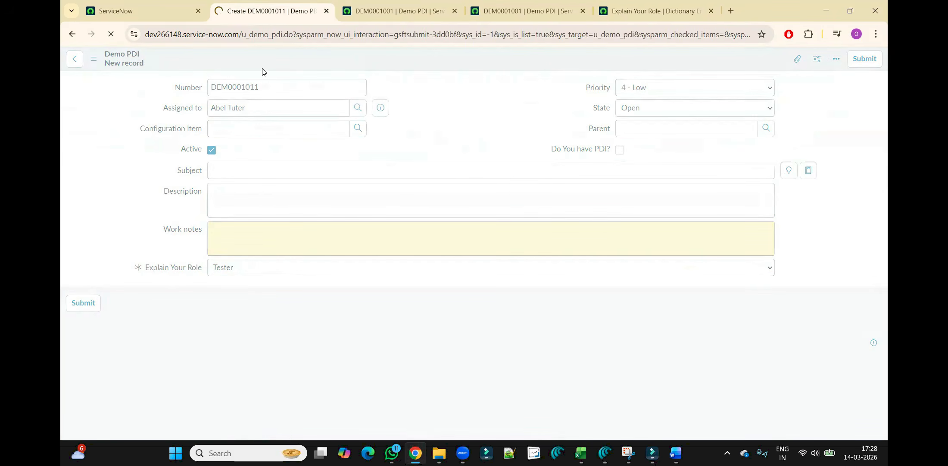
# Open the Demo PDIs list in the main ServiceNow page to compare the Explain Your Role values of the records.
pyautogui.click(156, 11)
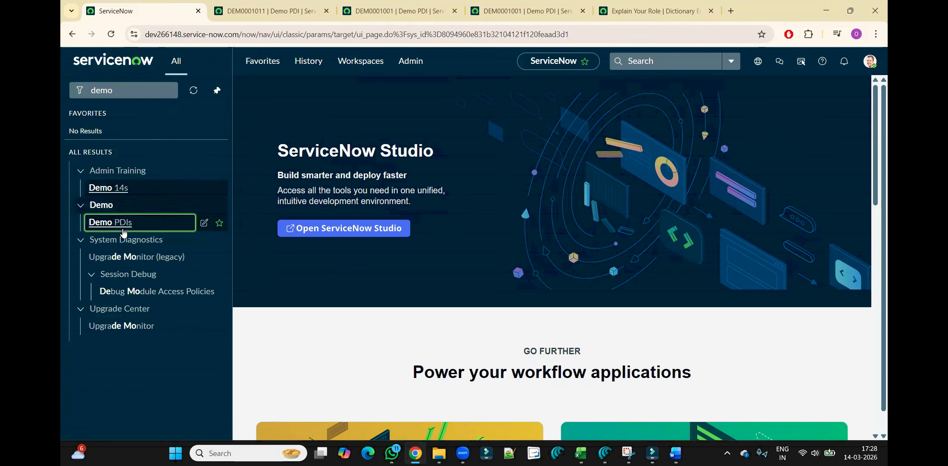
pyautogui.click(125, 224)
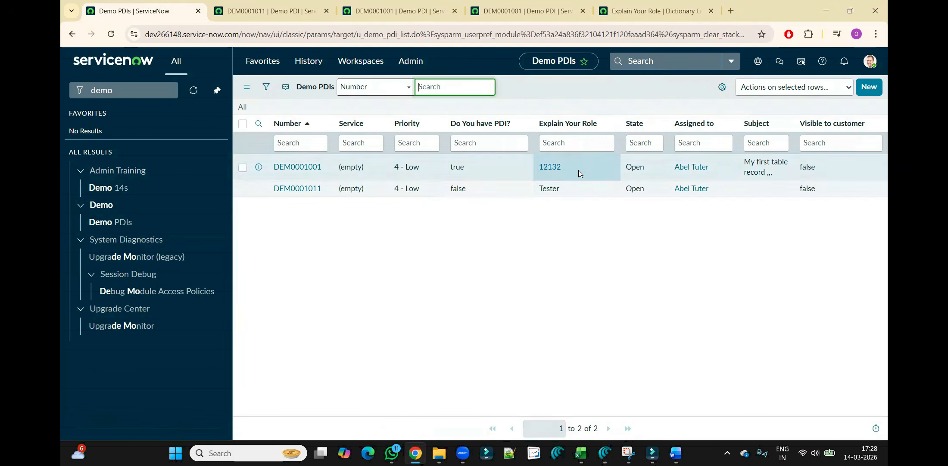
# Check the available Explain Your Role choices for record DEM0001011 in the Demo PDIs list without changing the value.
pyautogui.click(575, 168)
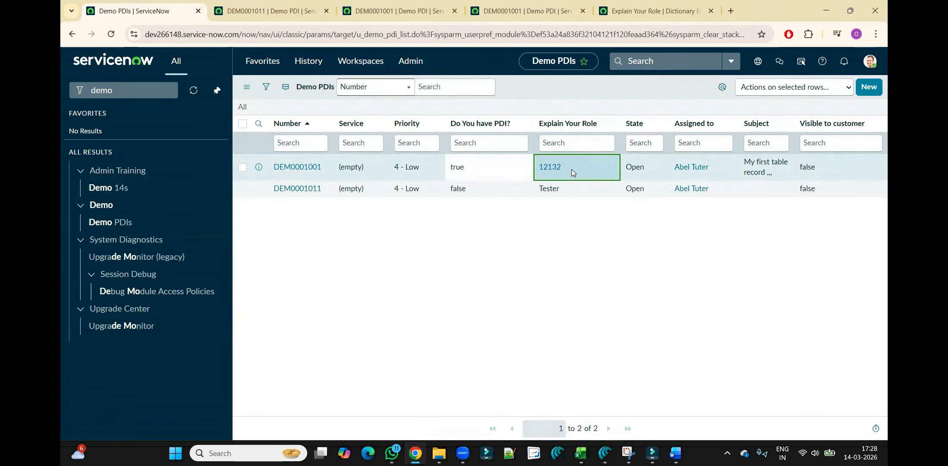
pyautogui.click(573, 189)
pyautogui.doubleClick(573, 188)
pyautogui.click(574, 192)
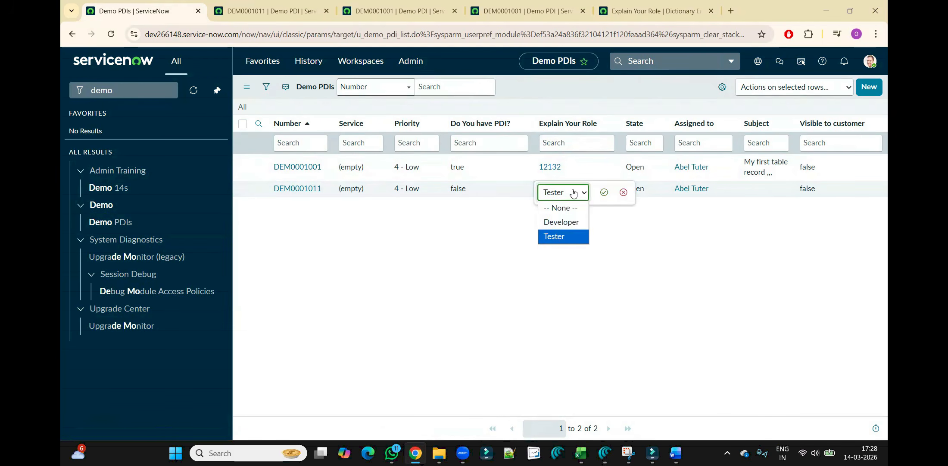
pyautogui.click(595, 168)
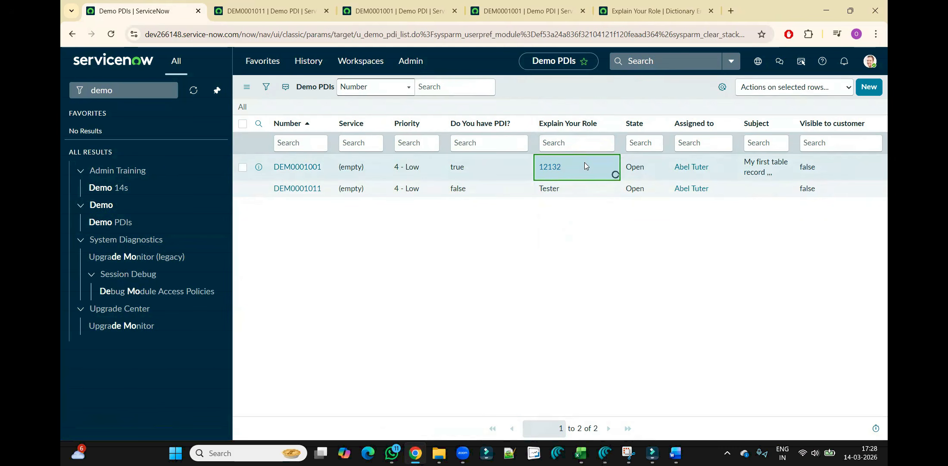
# Set Explain Your Role to Developer for record DEM0001001 directly in the Demo PDIs list.
pyautogui.doubleClick(585, 167)
pyautogui.click(574, 167)
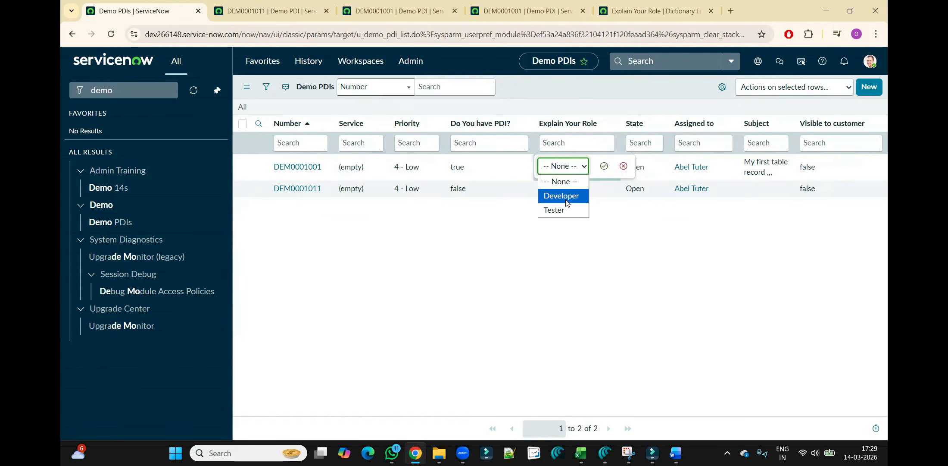
pyautogui.click(562, 196)
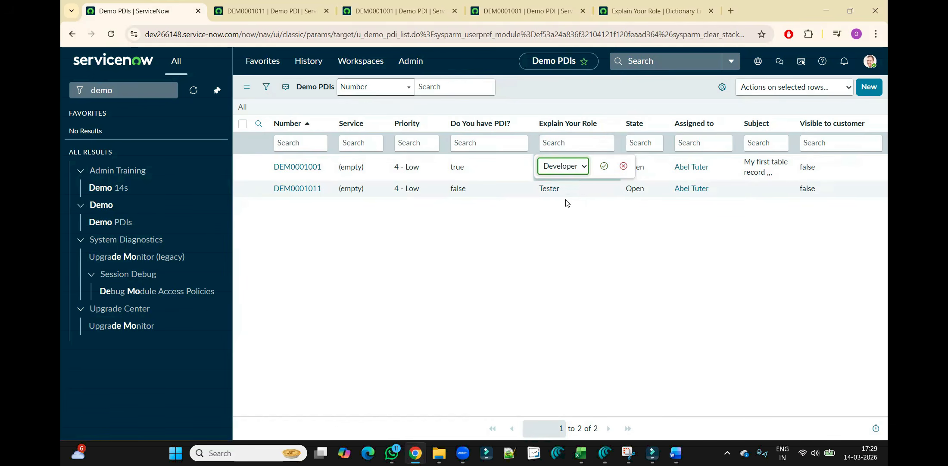
pyautogui.click(604, 165)
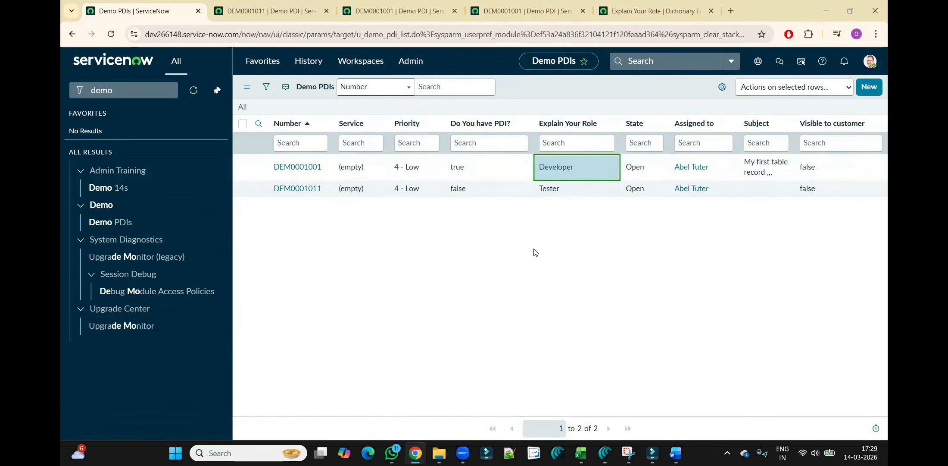
# Check the modification indicator beside Explain Your Role on the open DEM0001001 form and reload the form.
pyautogui.click(493, 4)
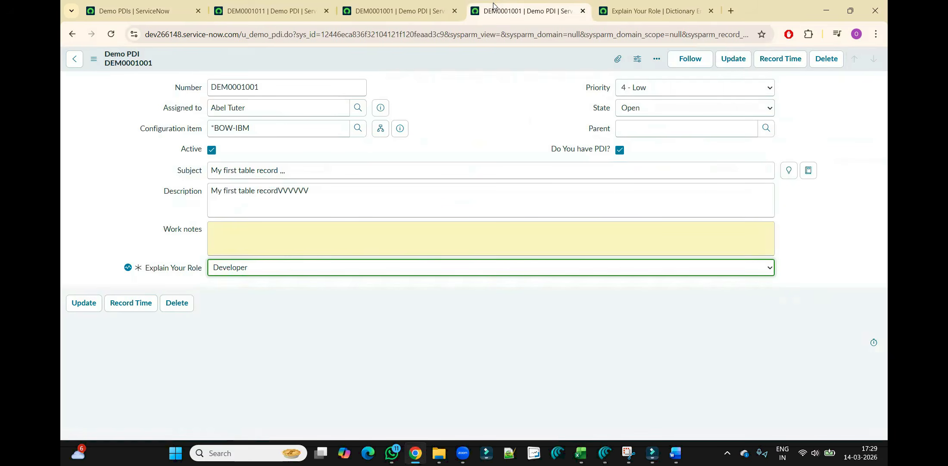
pyautogui.click(481, 38)
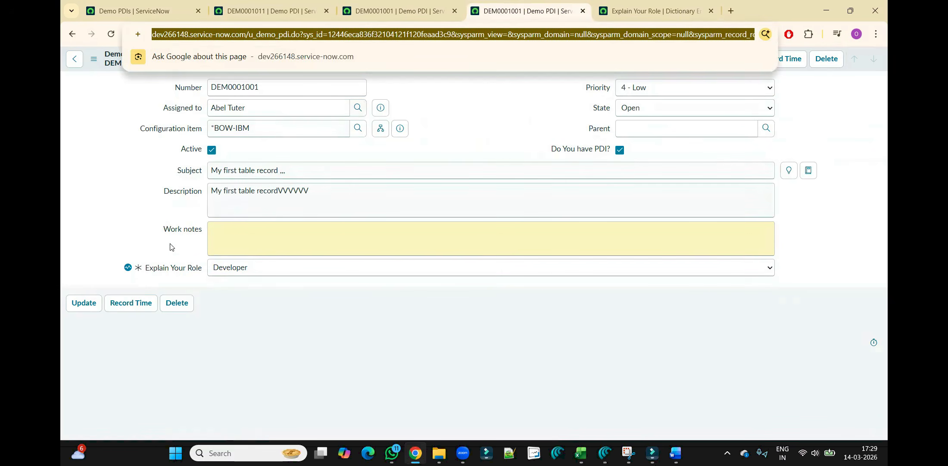
pyautogui.moveTo(132, 272)
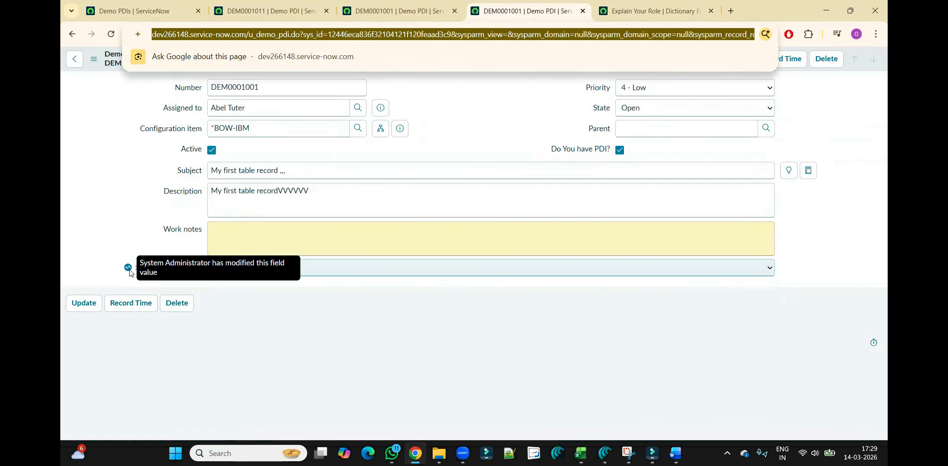
pyautogui.click(397, 324)
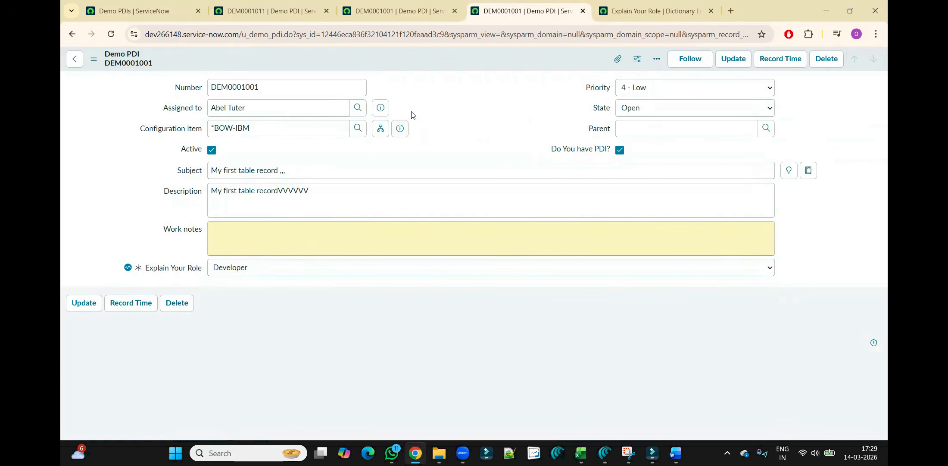
pyautogui.rightClick(425, 59)
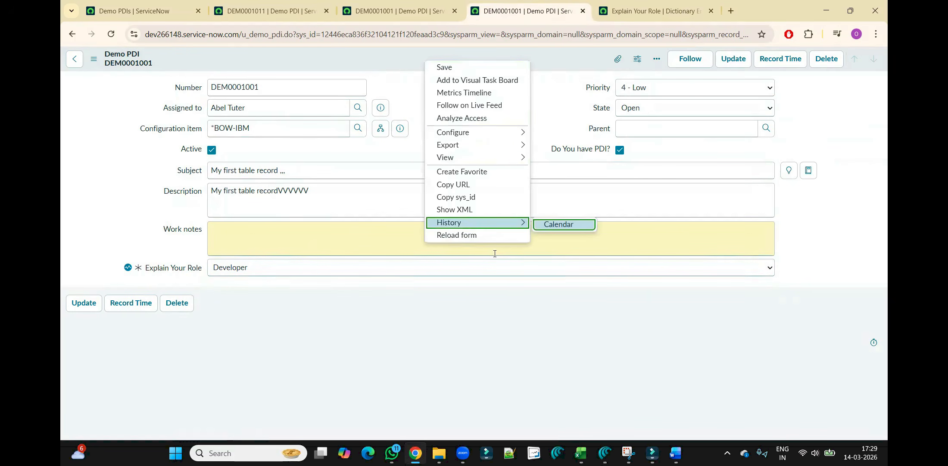
pyautogui.click(496, 237)
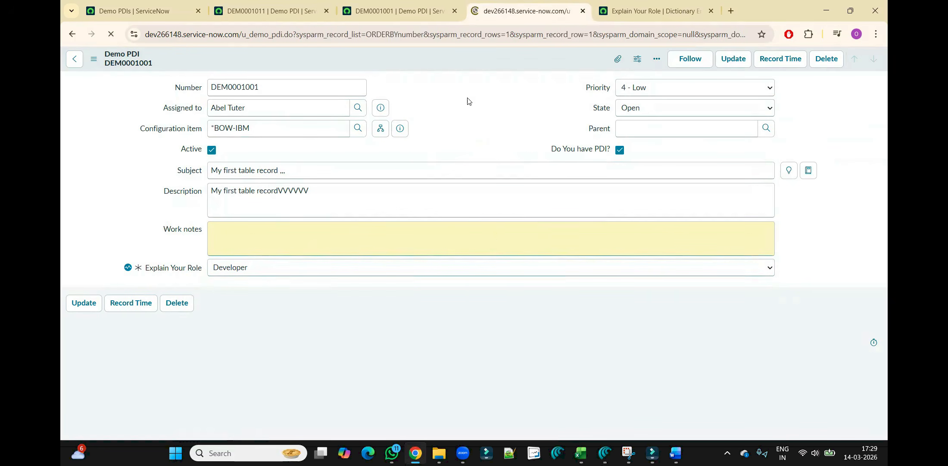
# Show the Explain Your Role dictionary entry in its Advanced view and locate the Attributes field.
pyautogui.click(641, 11)
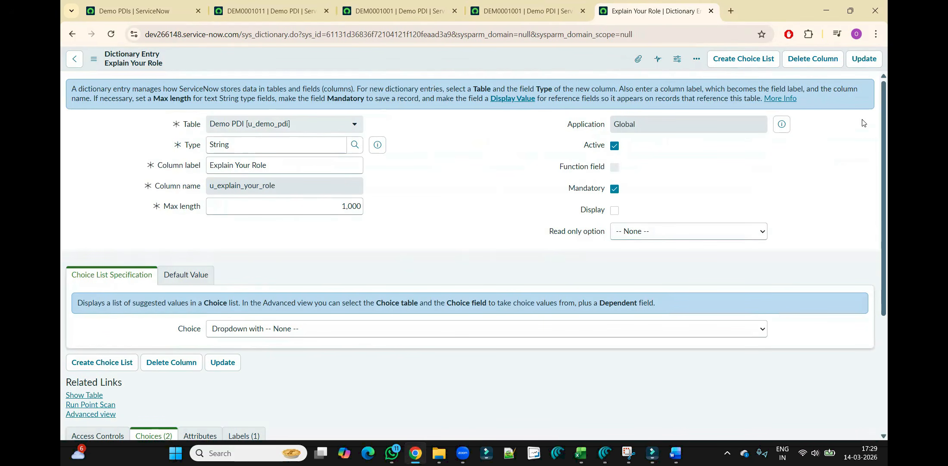
pyautogui.moveTo(887, 126); pyautogui.dragTo(887, 180)
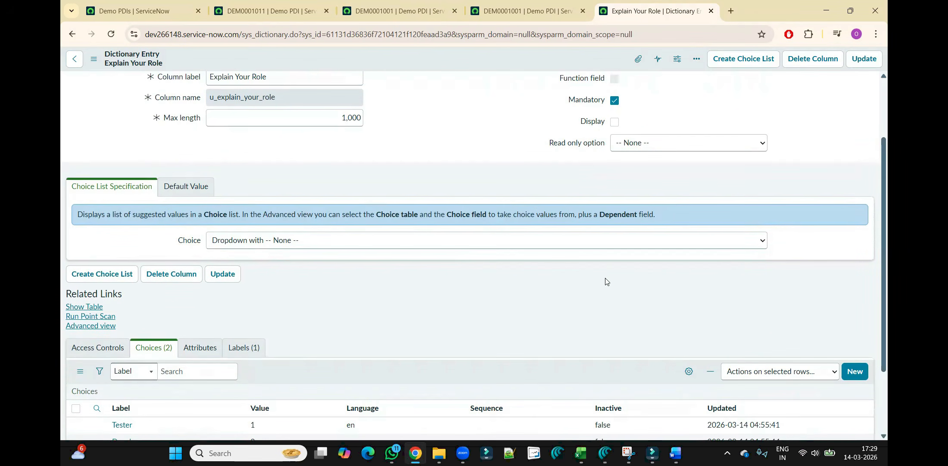
pyautogui.click(99, 326)
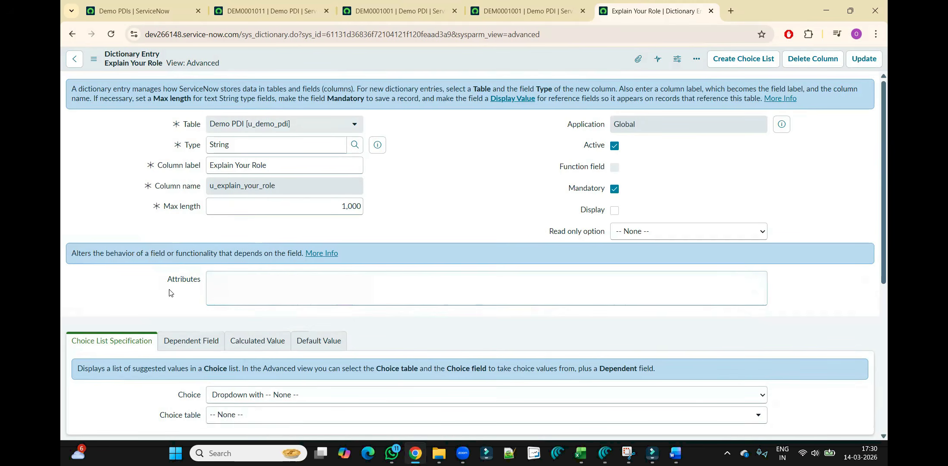
pyautogui.click(240, 288)
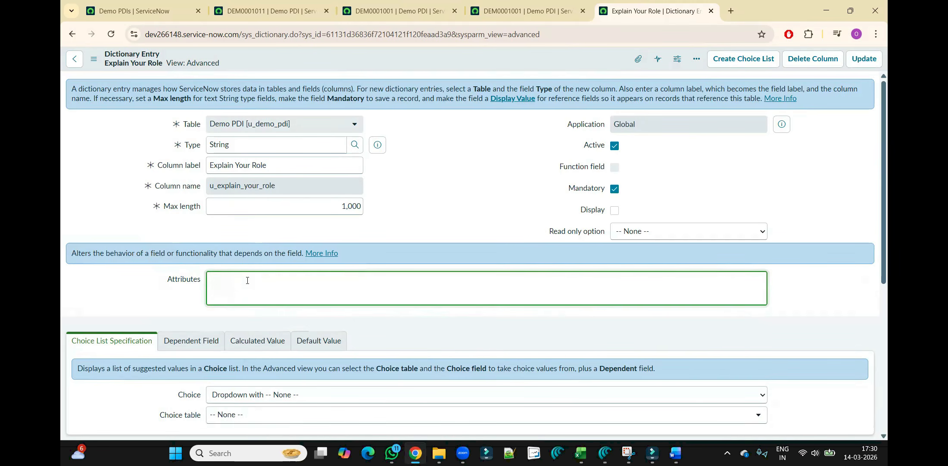
pyautogui.click(438, 202)
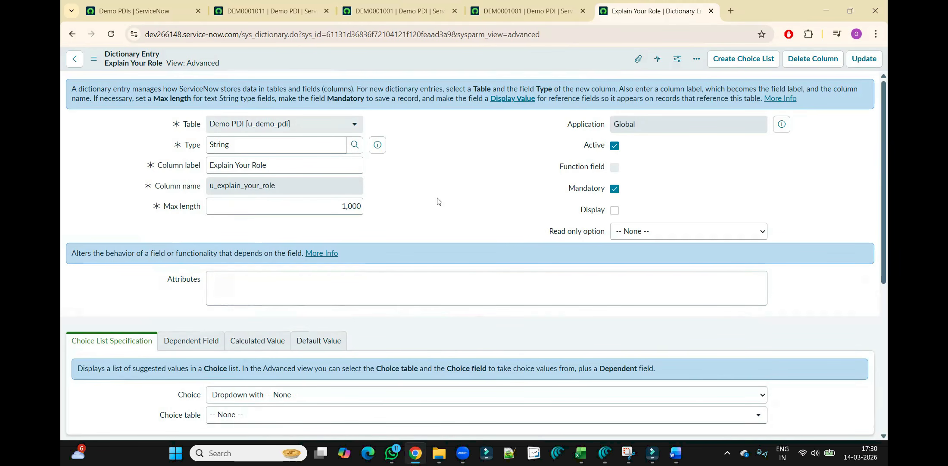
# Open the More Info documentation about attributes in a separate browser tab and read the Attributes description on the dictionary entry.
pyautogui.middleClick(319, 253)
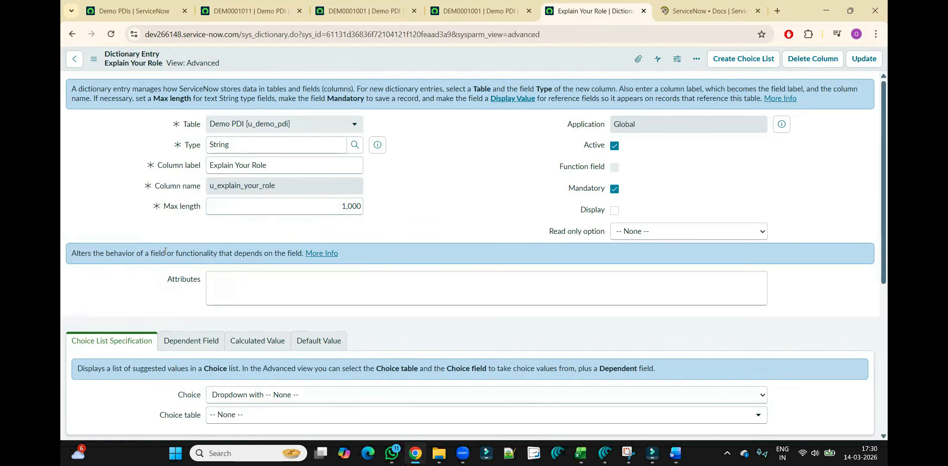
pyautogui.moveTo(178, 253); pyautogui.dragTo(300, 252)
pyautogui.tripleClick(299, 252)
pyautogui.click(249, 213)
pyautogui.click(594, 145)
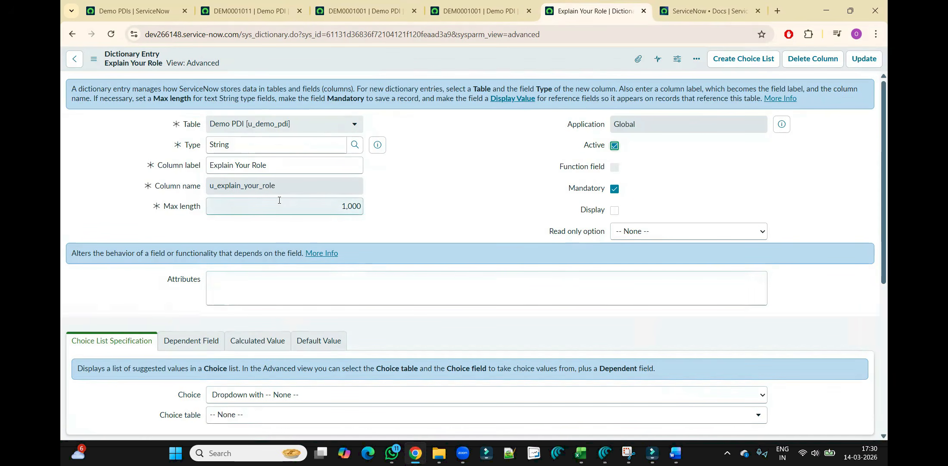
# Return to the Demo PDIs page and open the full Dictionary Entries list in a separate browser tab.
pyautogui.click(158, 12)
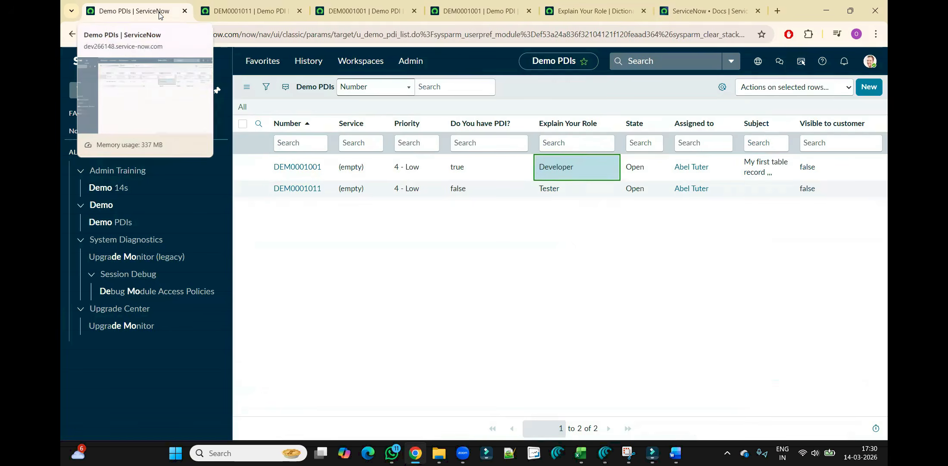
pyautogui.click(561, 10)
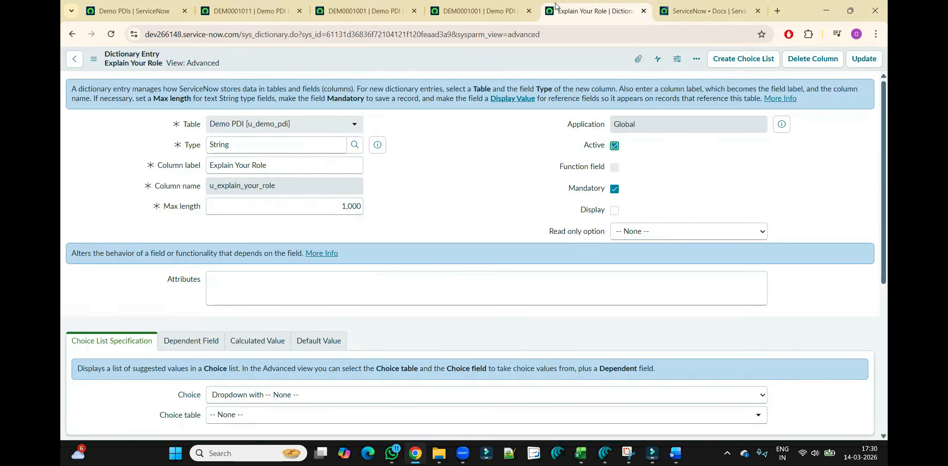
pyautogui.click(136, 11)
pyautogui.click(123, 91)
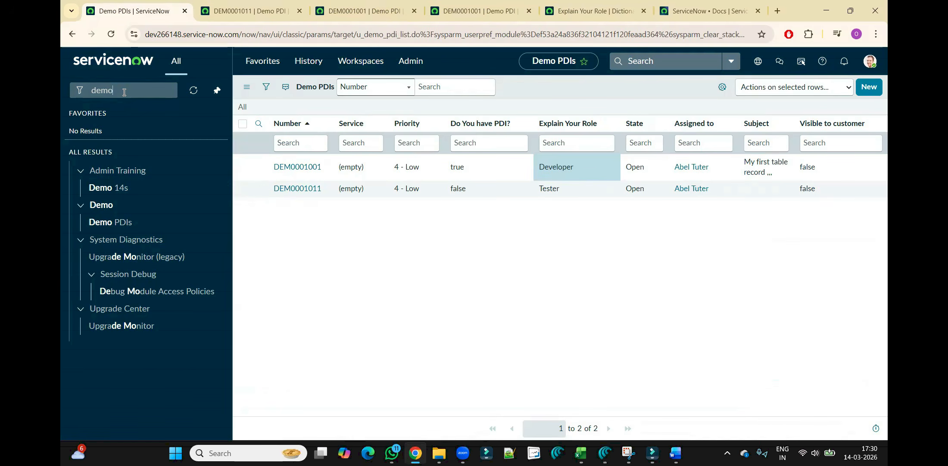
pyautogui.click(304, 6)
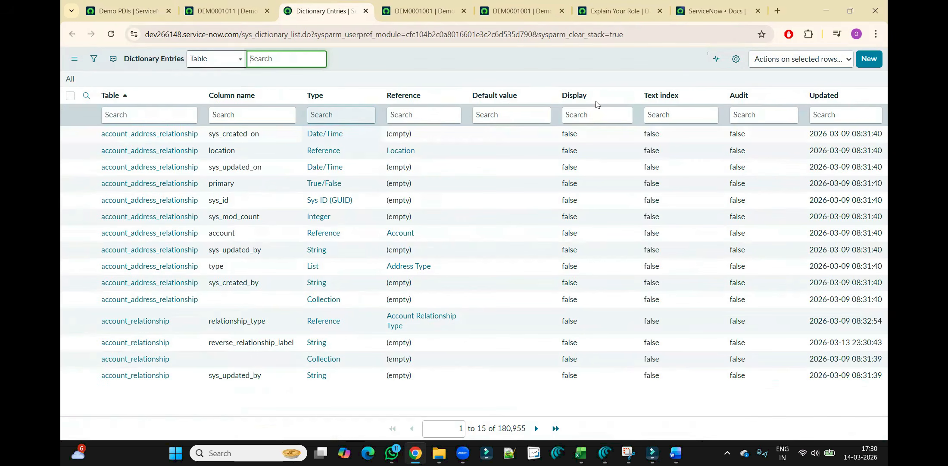
# Add the Attributes column to the Dictionary Entries list, placing it between Type and Reference.
pyautogui.click(736, 60)
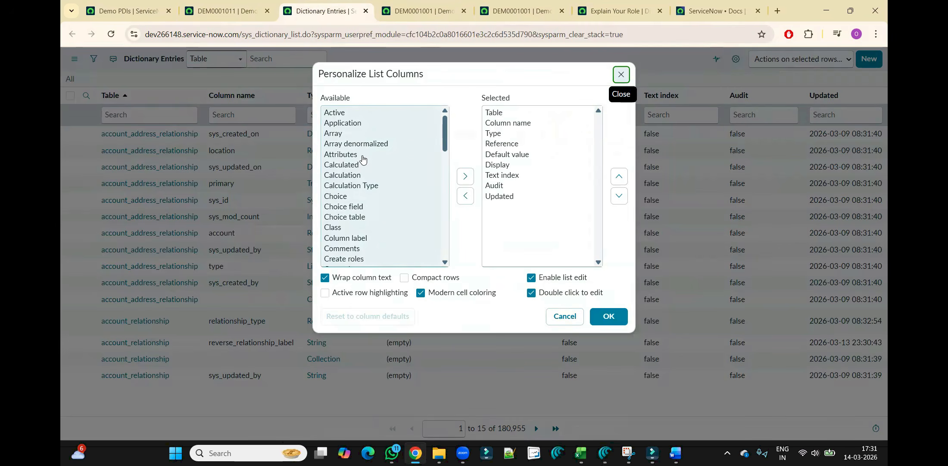
pyautogui.doubleClick(363, 159)
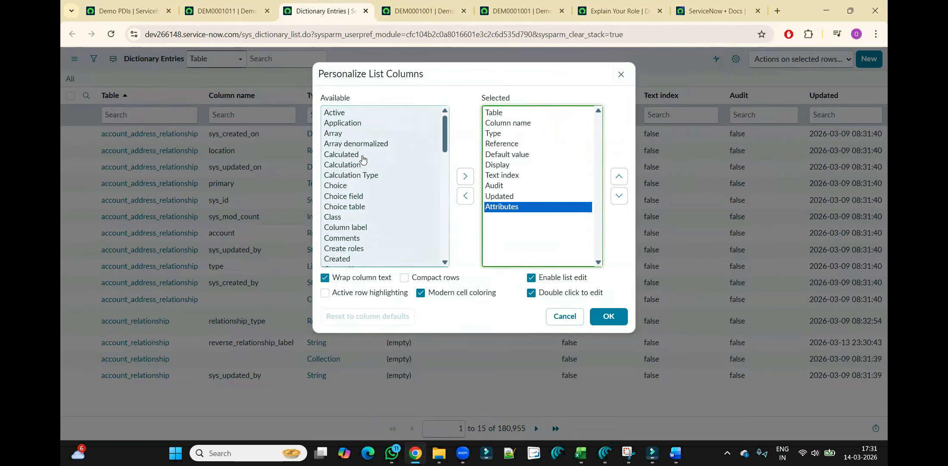
pyautogui.click(619, 177)
pyautogui.click(620, 177)
pyautogui.click(619, 177)
pyautogui.click(620, 176)
pyautogui.click(619, 177)
pyautogui.click(620, 177)
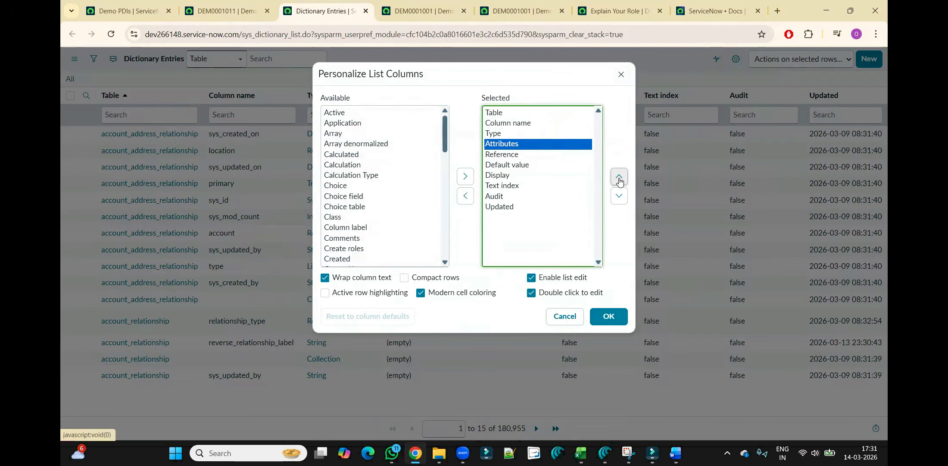
pyautogui.click(608, 316)
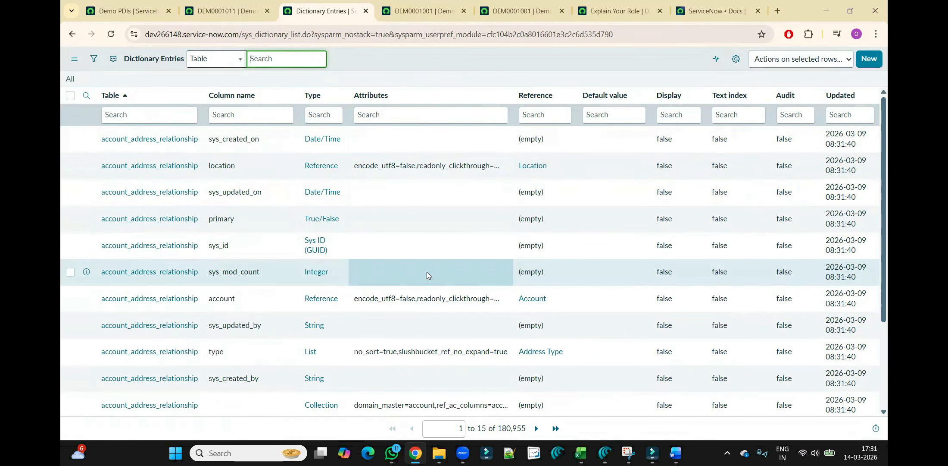
# Filter the Dictionary Entries list to records whose Attributes value is not empty.
pyautogui.click(403, 140)
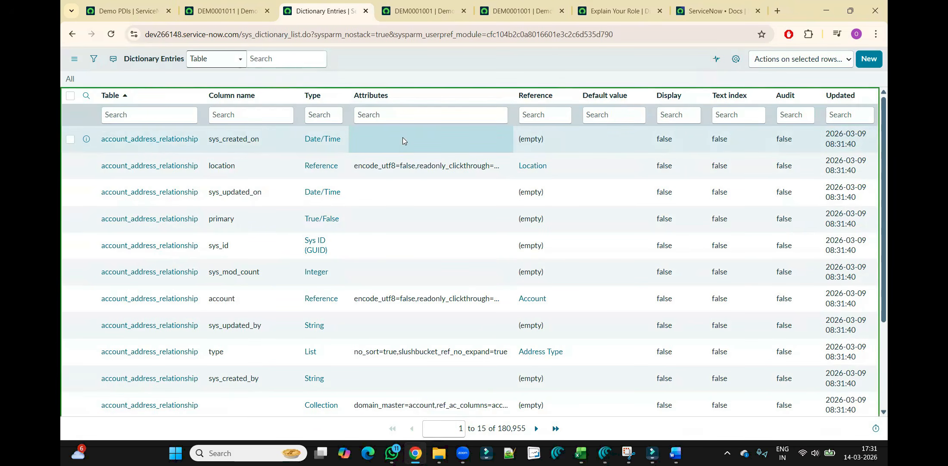
pyautogui.rightClick(402, 137)
pyautogui.click(421, 156)
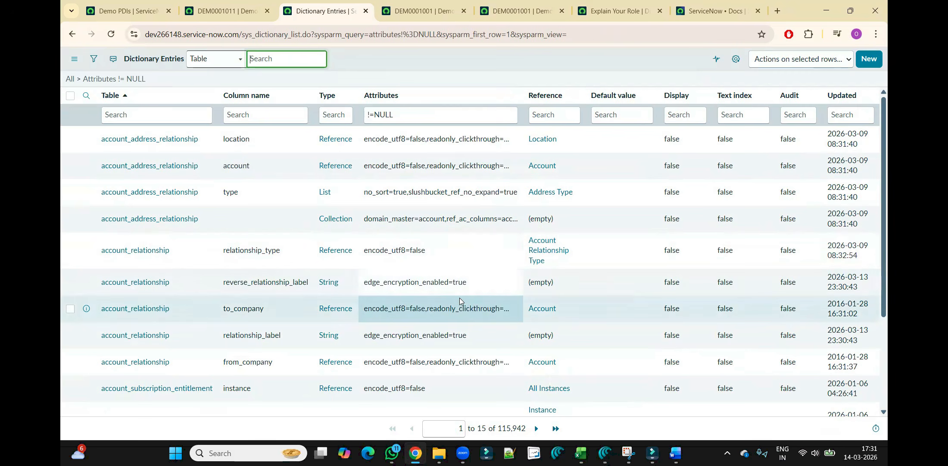
# Page through the filtered dictionary entries and examine example attribute values, including case_sensitive=true on sys_domain_path.
pyautogui.moveTo(474, 288); pyautogui.dragTo(365, 295)
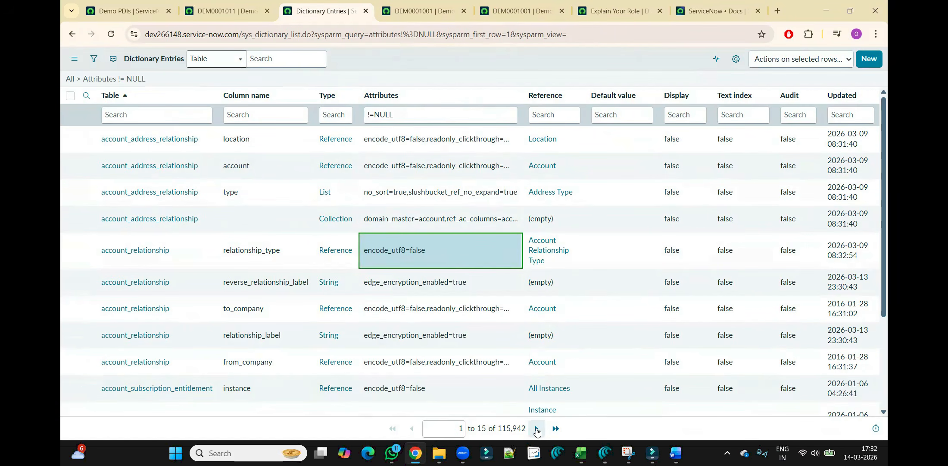
pyautogui.click(537, 428)
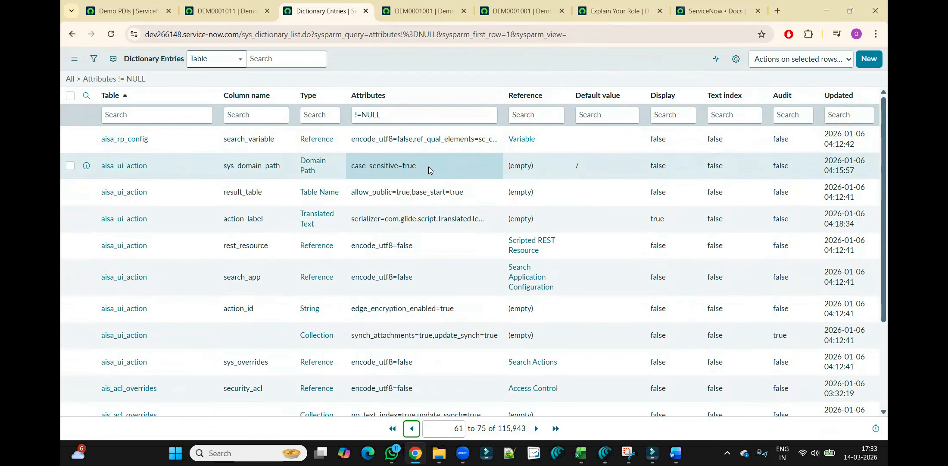
pyautogui.moveTo(428, 167); pyautogui.dragTo(352, 171)
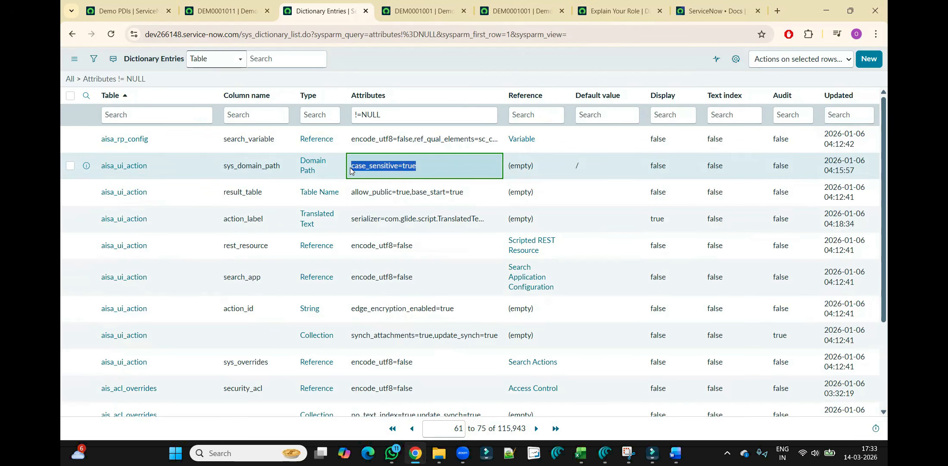
# Search the ServiceNow product documentation for dictionary attributes and open the Dictionary attributes article.
pyautogui.click(705, 9)
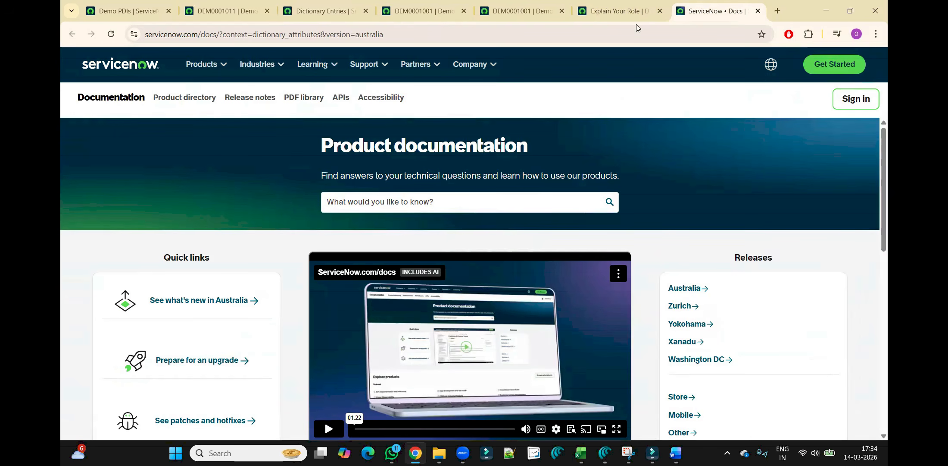
pyautogui.click(469, 202)
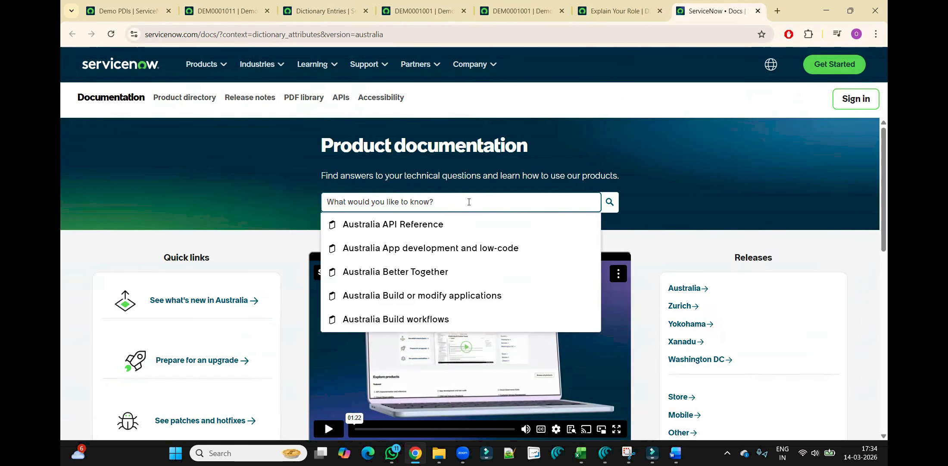
pyautogui.write('dict')
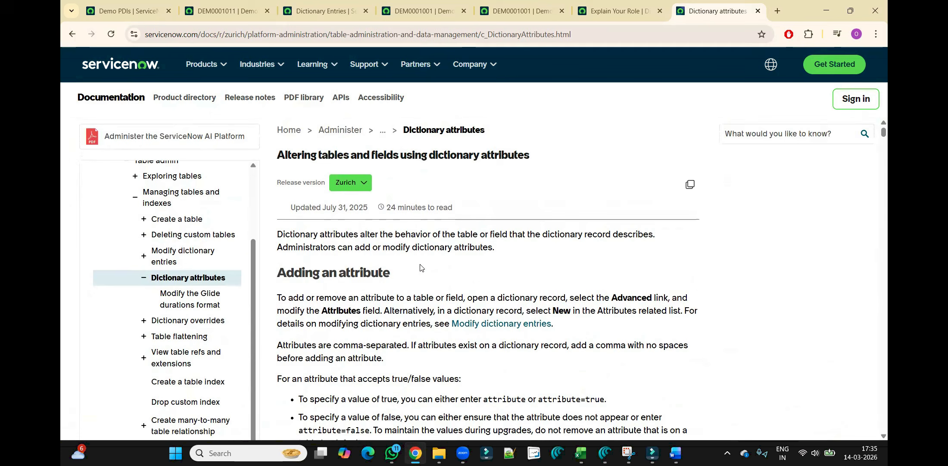
# Examine the knowledge_search entry in the available dictionary attributes table, including its target element and description.
pyautogui.scroll(-10, 420, 267)
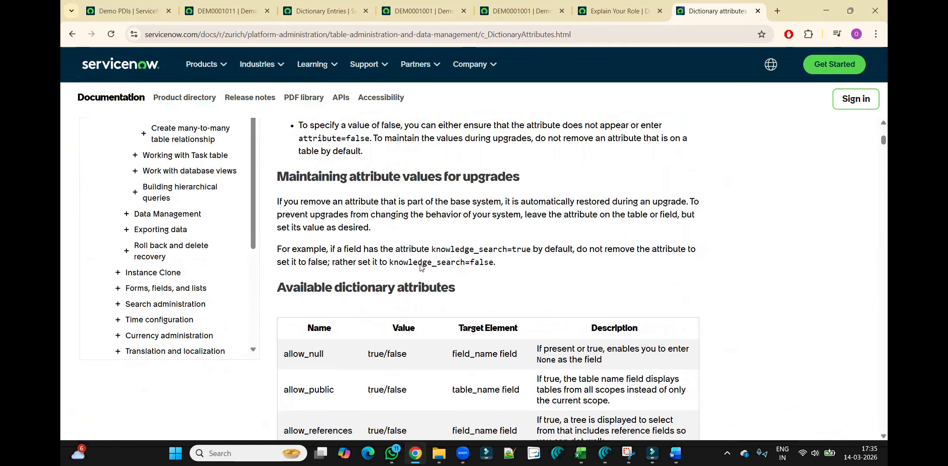
pyautogui.scroll(-1, 420, 267)
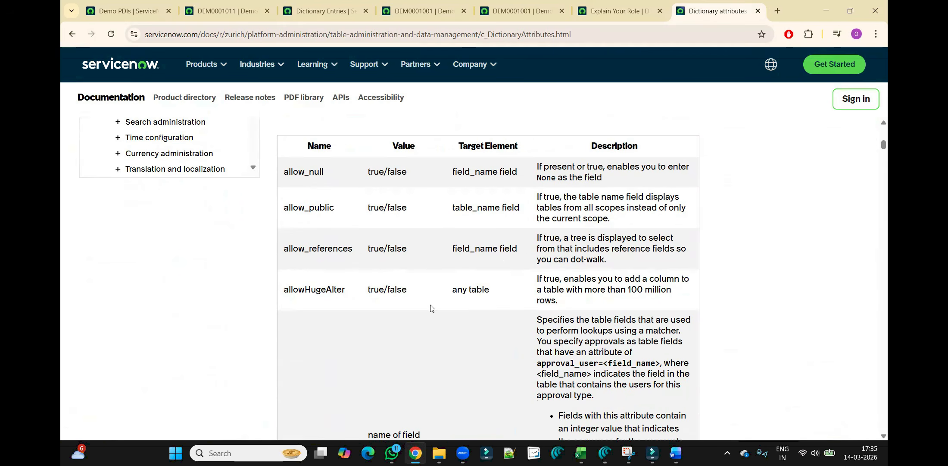
pyautogui.moveTo(540, 168); pyautogui.dragTo(599, 175)
pyautogui.click(599, 175)
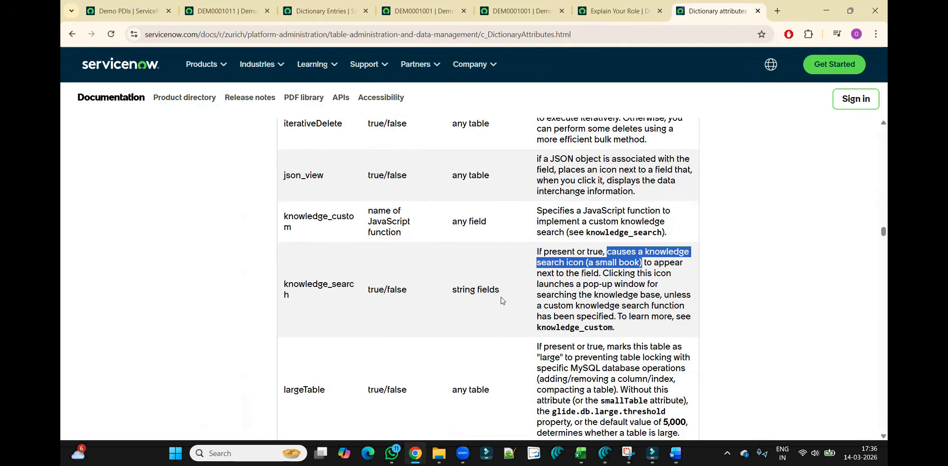
pyautogui.moveTo(298, 303); pyautogui.dragTo(281, 287)
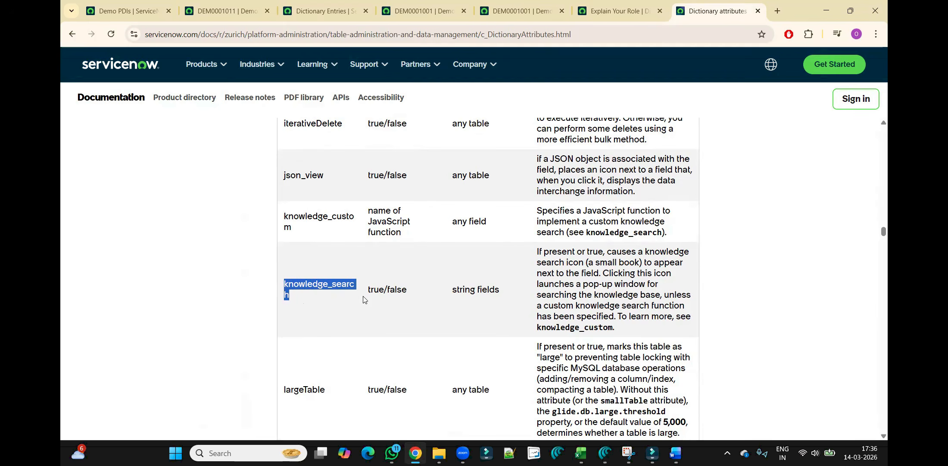
pyautogui.tripleClick(463, 288)
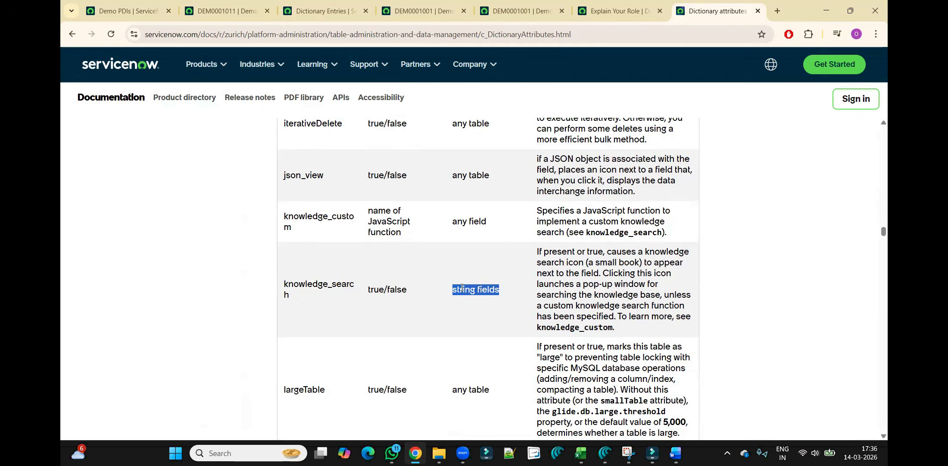
pyautogui.click(539, 250)
pyautogui.moveTo(539, 250); pyautogui.dragTo(609, 251)
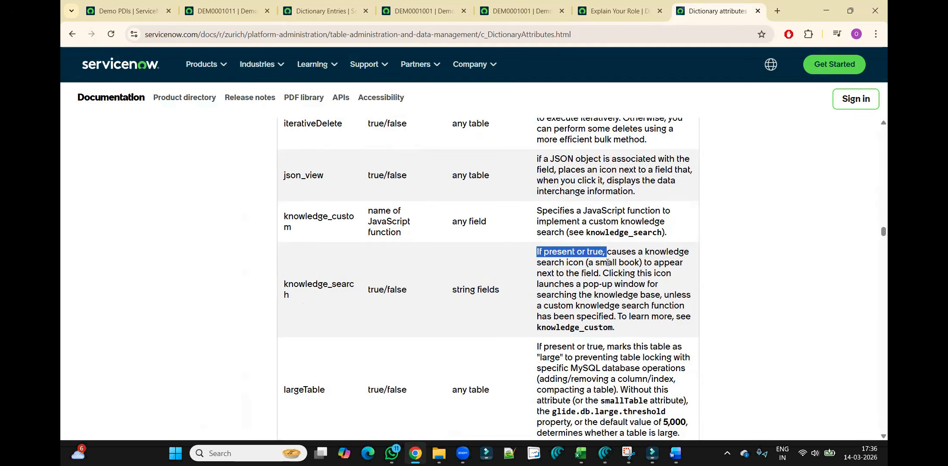
pyautogui.click(589, 263)
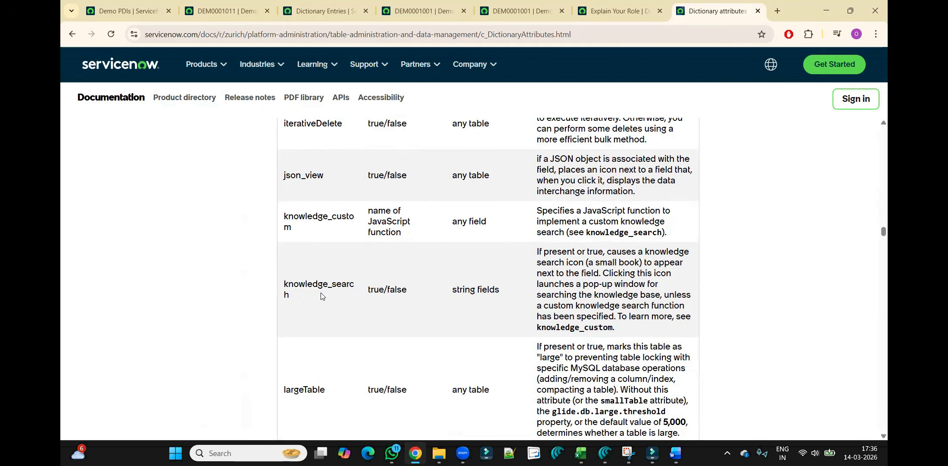
# Copy the knowledge_search attribute name, set the Explain Your Role dictionary entry's Attributes to knowledge_search=true, and save the entry.
pyautogui.moveTo(306, 296); pyautogui.dragTo(279, 289)
pyautogui.hotkey('ctrl', 'c')
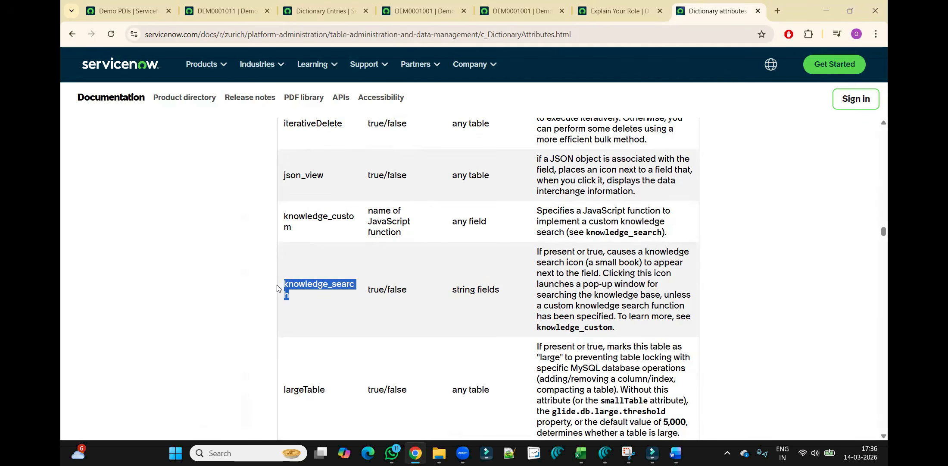
pyautogui.click(614, 12)
pyautogui.click(378, 276)
pyautogui.hotkey('ctrl', 'v')
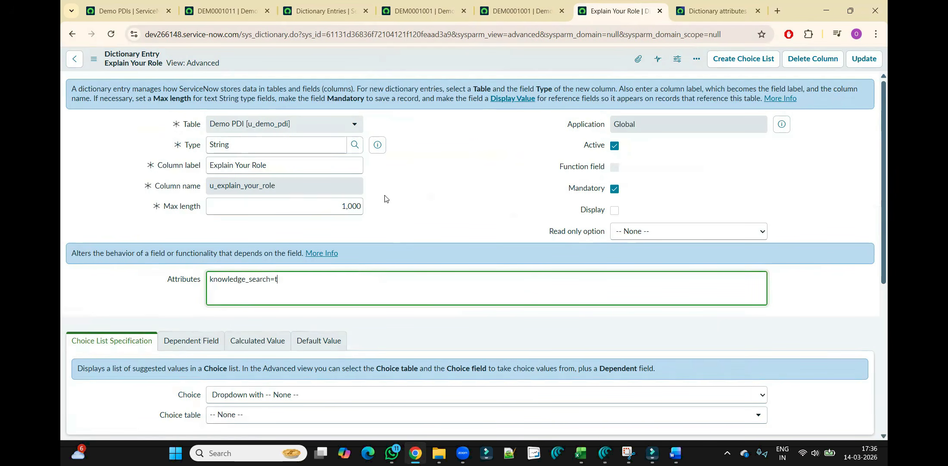
pyautogui.click(452, 126)
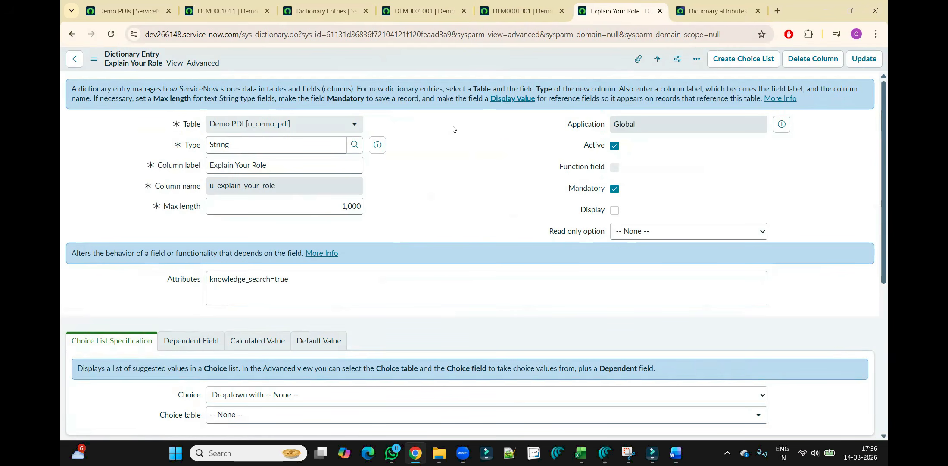
pyautogui.rightClick(463, 58)
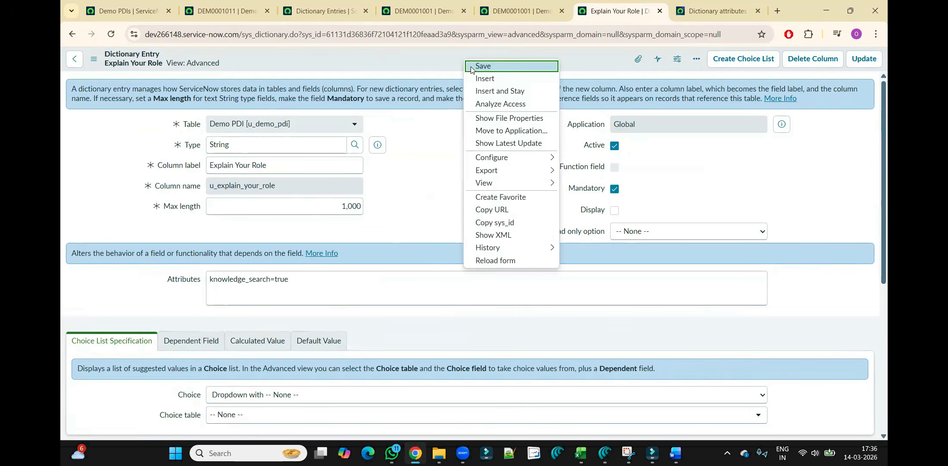
# Reload the Demo PDI record DEM0001001 and check the Explain Your Role field and its choices.
pyautogui.click(524, 4)
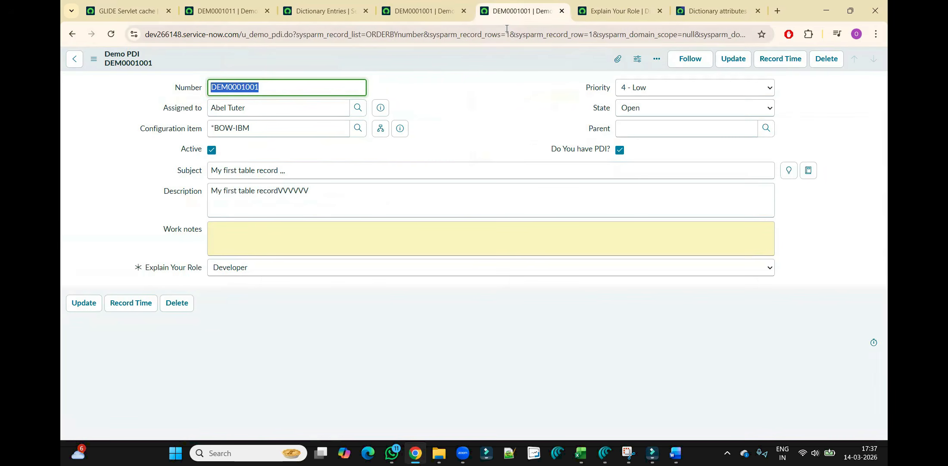
pyautogui.click(506, 30)
pyautogui.press('Return')
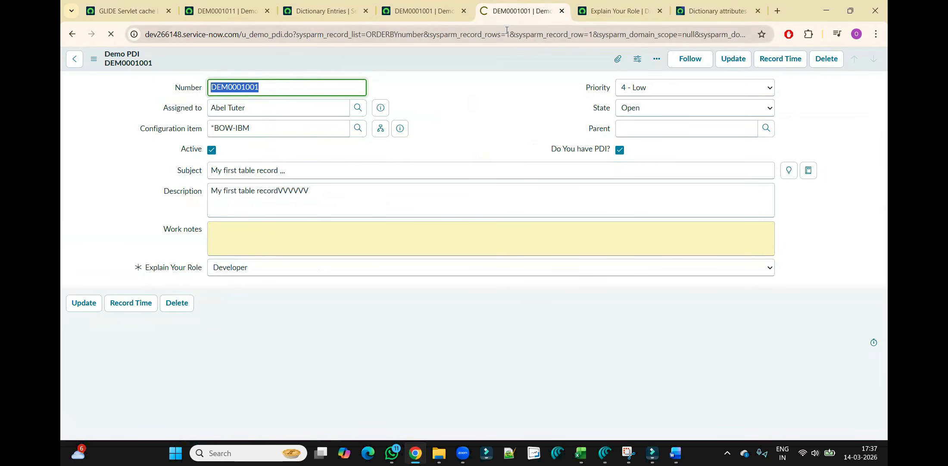
pyautogui.click(421, 270)
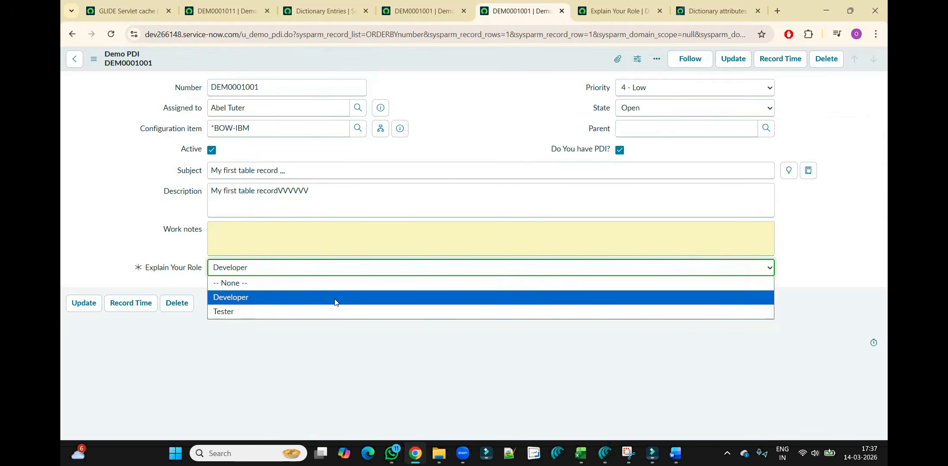
pyautogui.click(360, 361)
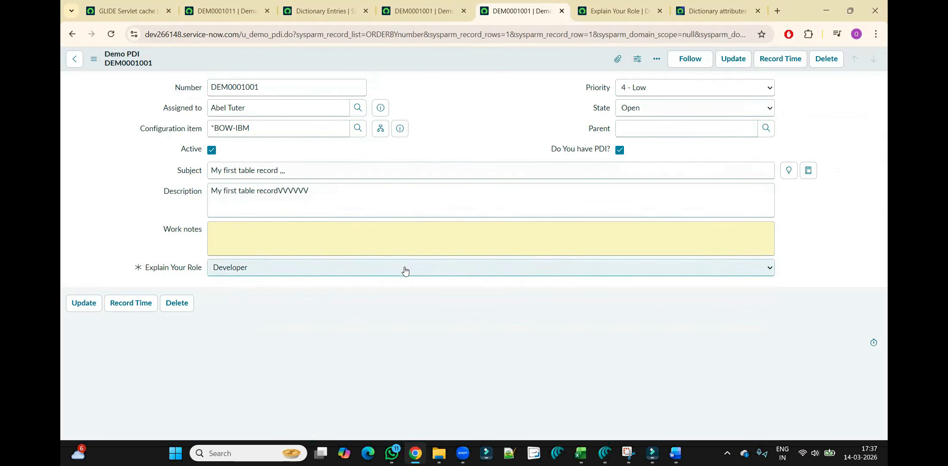
# Set Choice to -- None -- on the Explain Your Role dictionary entry and delete its Tester and Developer choices.
pyautogui.click(604, 8)
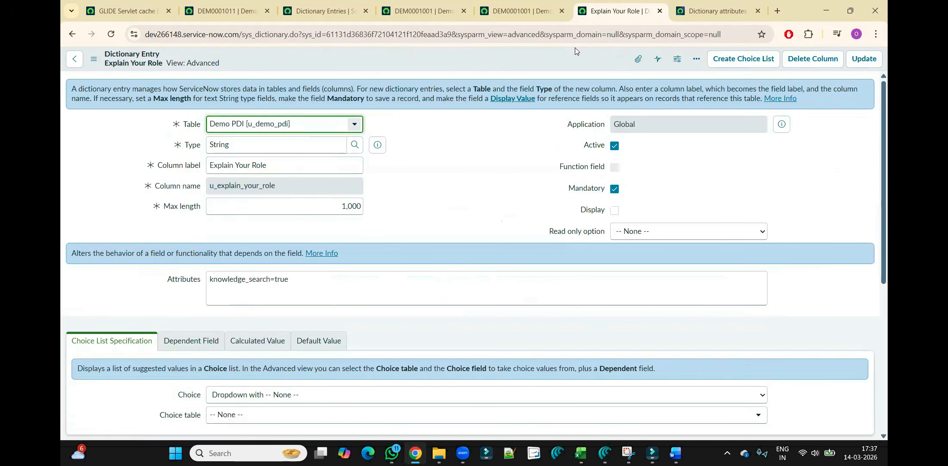
pyautogui.scroll(-6, 463, 216)
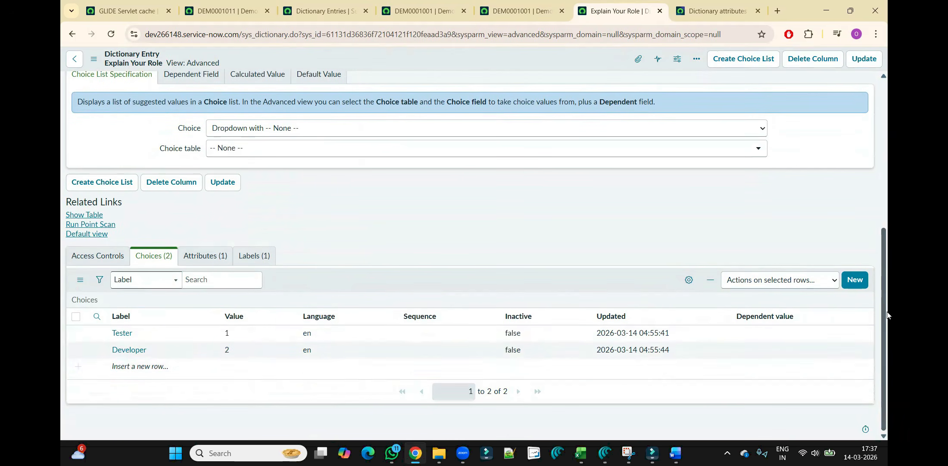
pyautogui.click(76, 316)
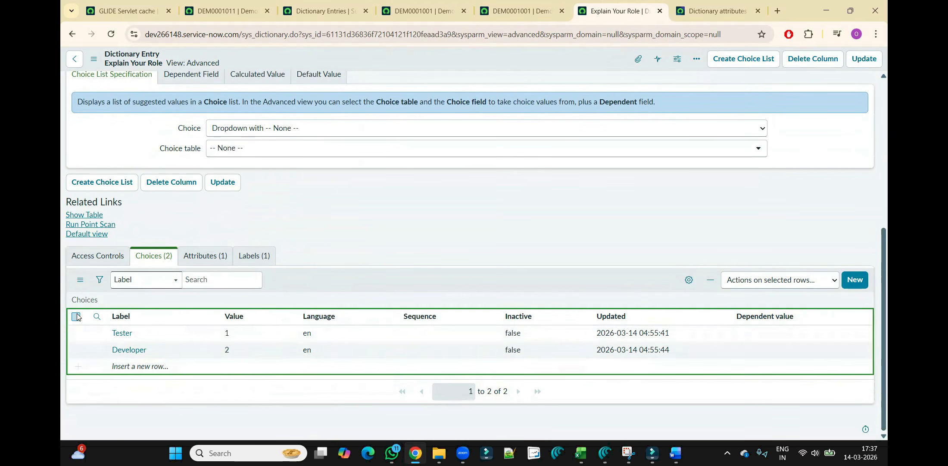
pyautogui.click(302, 132)
pyautogui.click(300, 144)
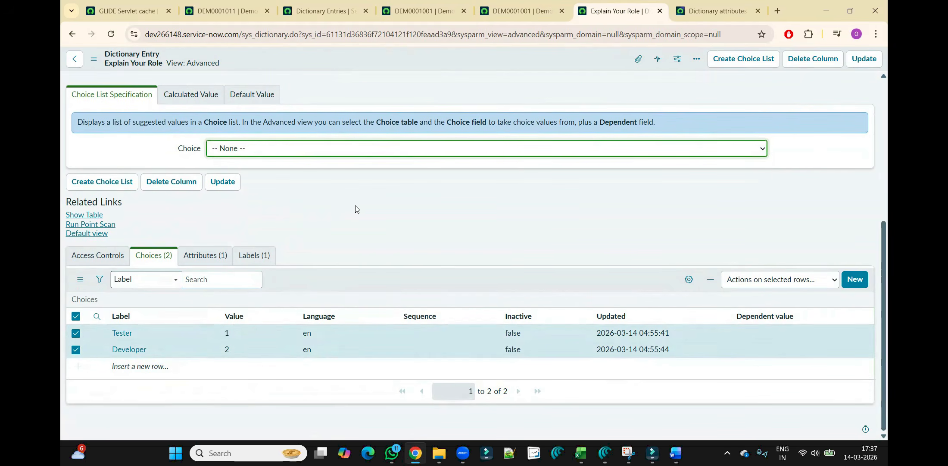
pyautogui.click(769, 280)
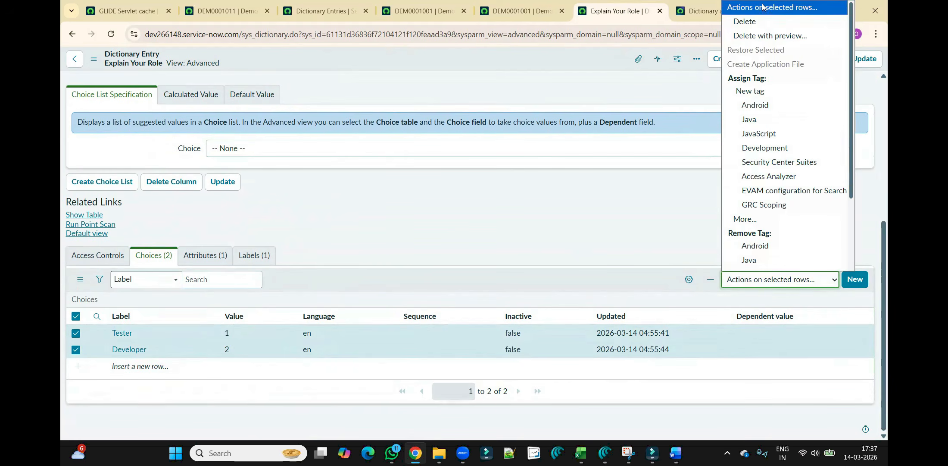
pyautogui.click(744, 21)
pyautogui.press('F5')
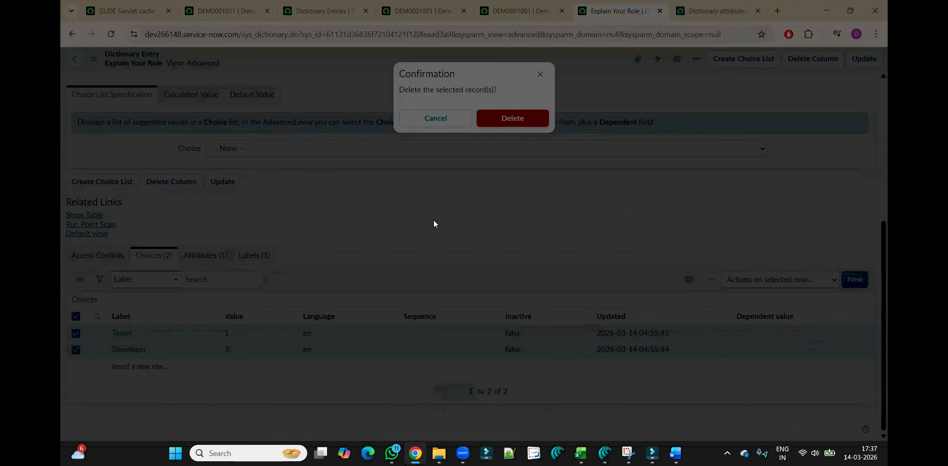
pyautogui.click(520, 105)
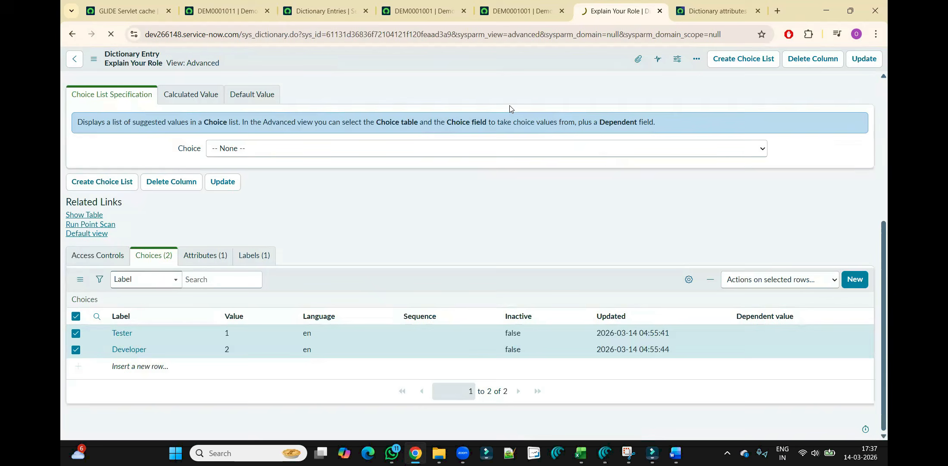
# Reload the Demo PDI record DEM0001001 again and inspect the knowledge search icon beside Explain Your Role.
pyautogui.click(511, 11)
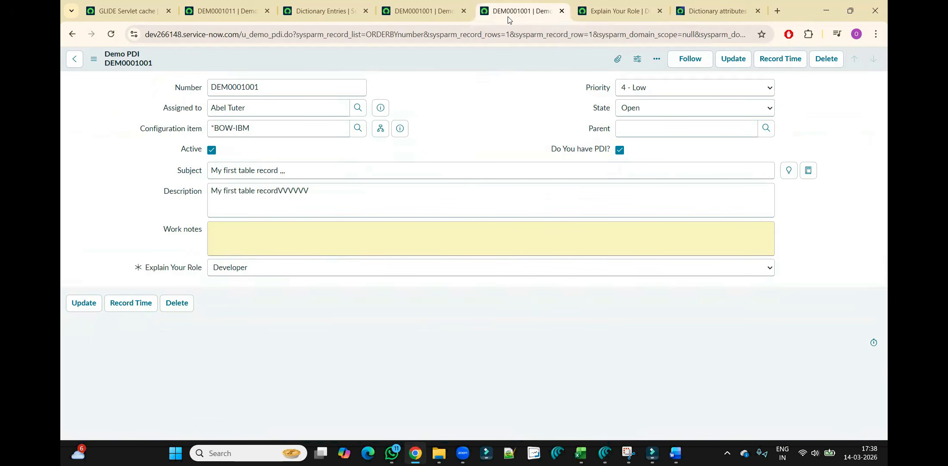
pyautogui.click(507, 35)
pyautogui.press('Return')
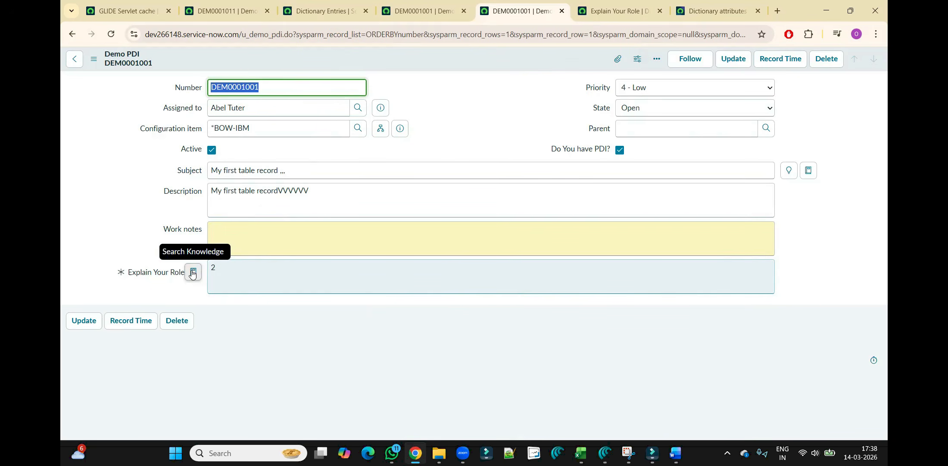
# Review the Explain Your Role attribute value and compare it with example attributes in the Dictionary Entries list.
pyautogui.click(589, 9)
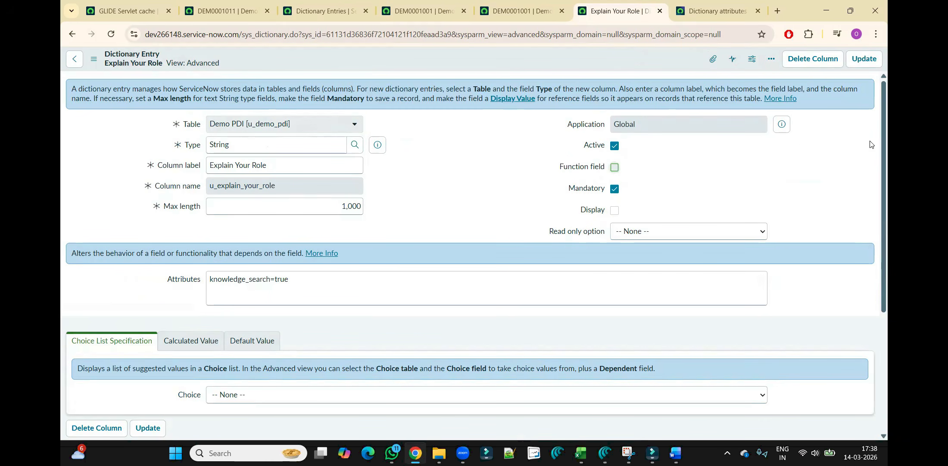
pyautogui.moveTo(884, 153); pyautogui.dragTo(884, 199)
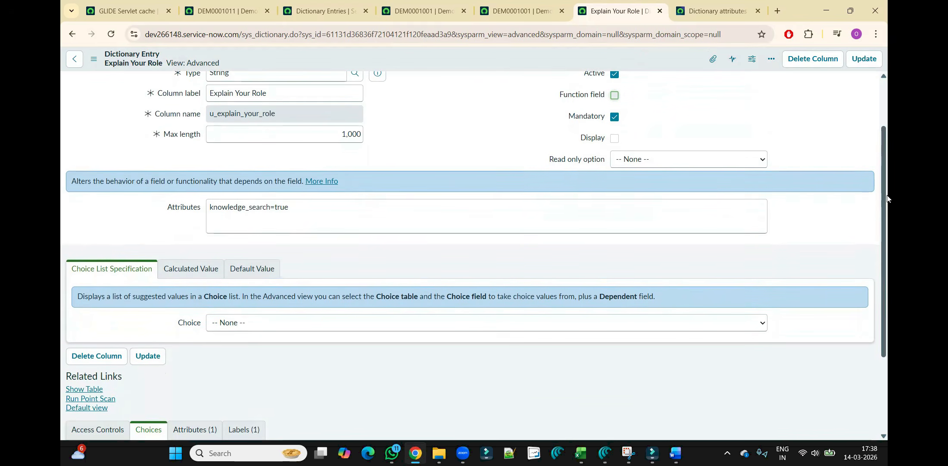
pyautogui.click(626, 207)
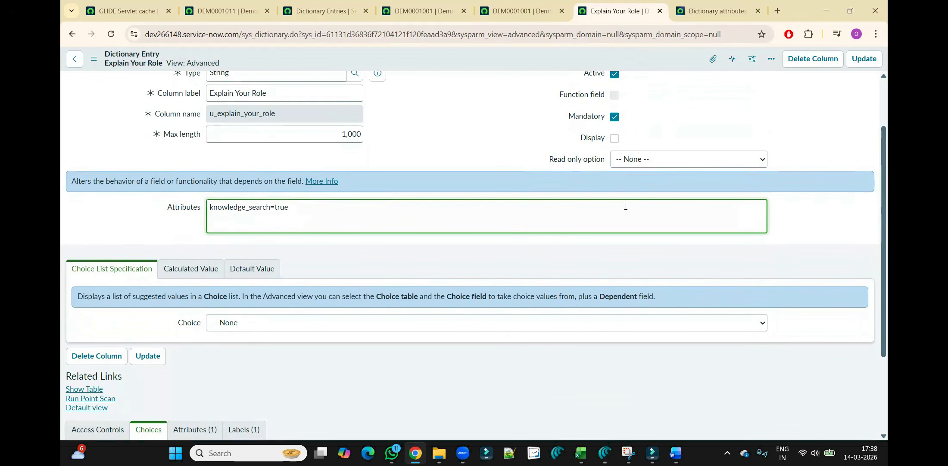
pyautogui.click(315, 11)
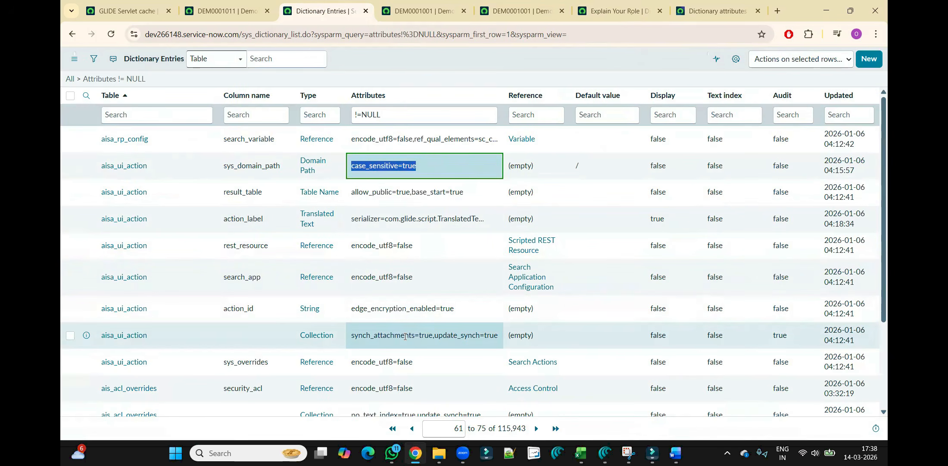
pyautogui.moveTo(406, 336); pyautogui.dragTo(435, 336)
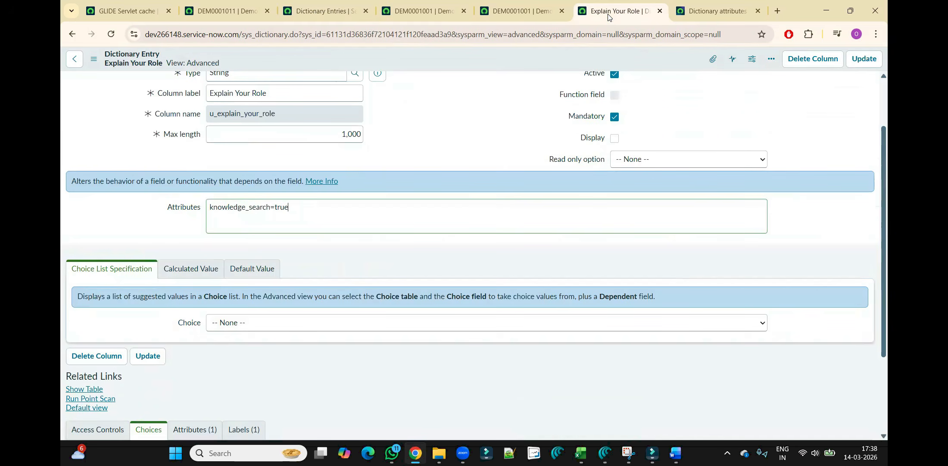
# Clear the Attributes value on the Explain Your Role dictionary entry.
pyautogui.click(608, 14)
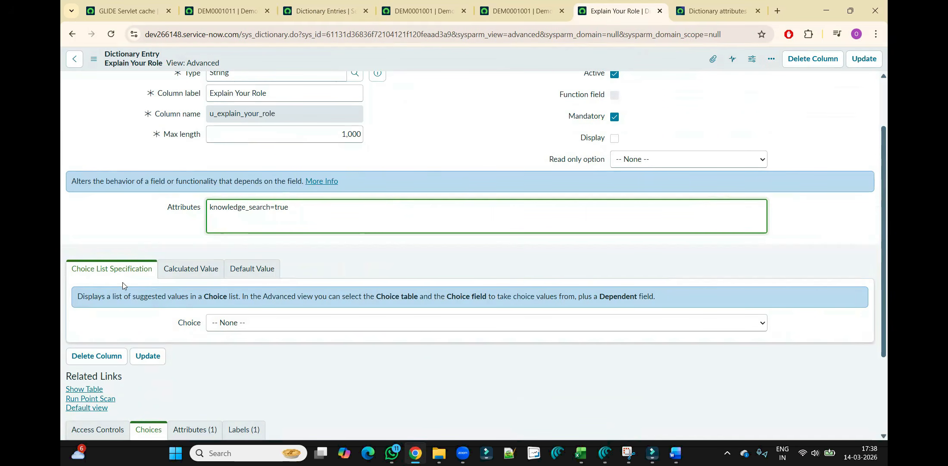
pyautogui.tripleClick(280, 209)
pyautogui.press('BackSpace')
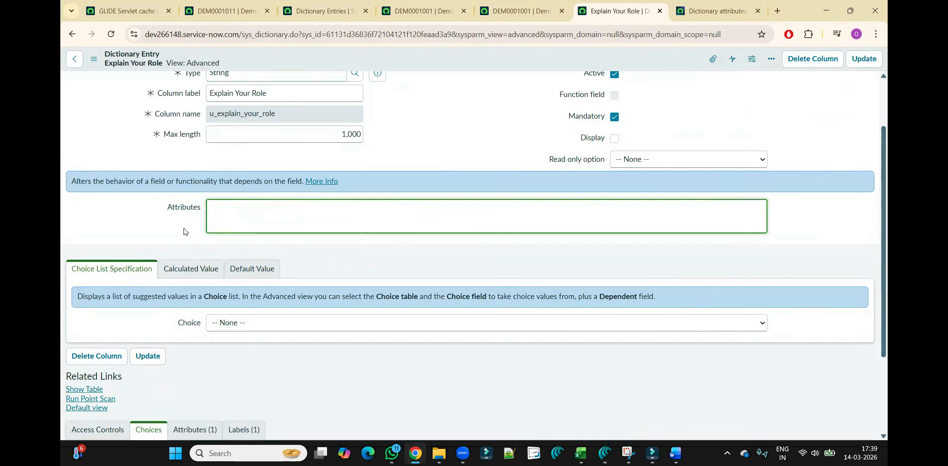
# Set Choice to Dropdown with -- None -- on the Explain Your Role dictionary entry.
pyautogui.click(235, 323)
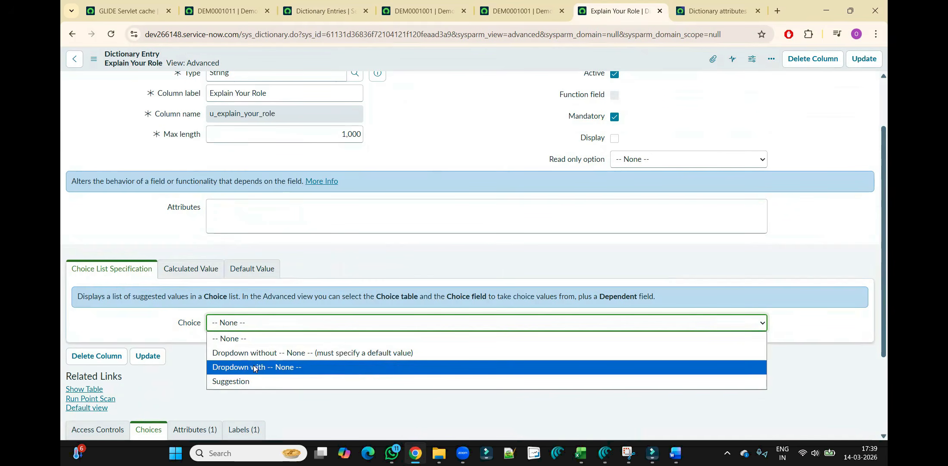
pyautogui.click(254, 367)
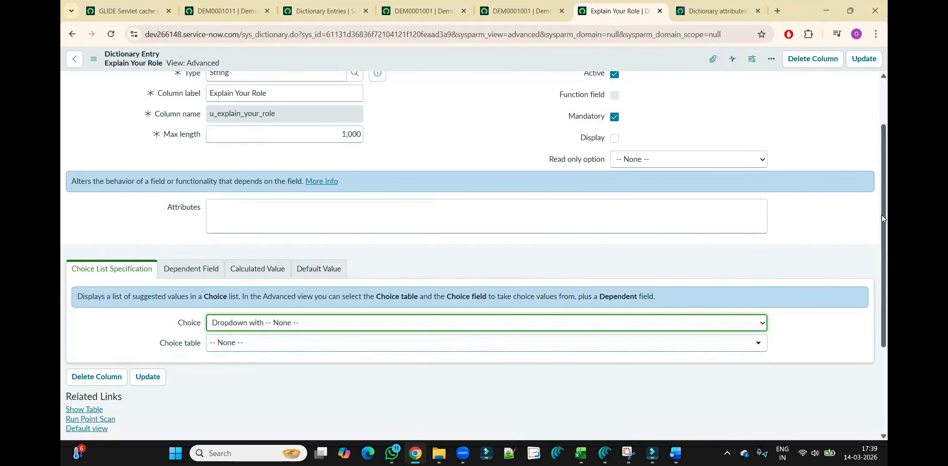
pyautogui.scroll(-3, 881, 214)
pyautogui.scroll(4, 878, 211)
pyautogui.scroll(-1, 878, 212)
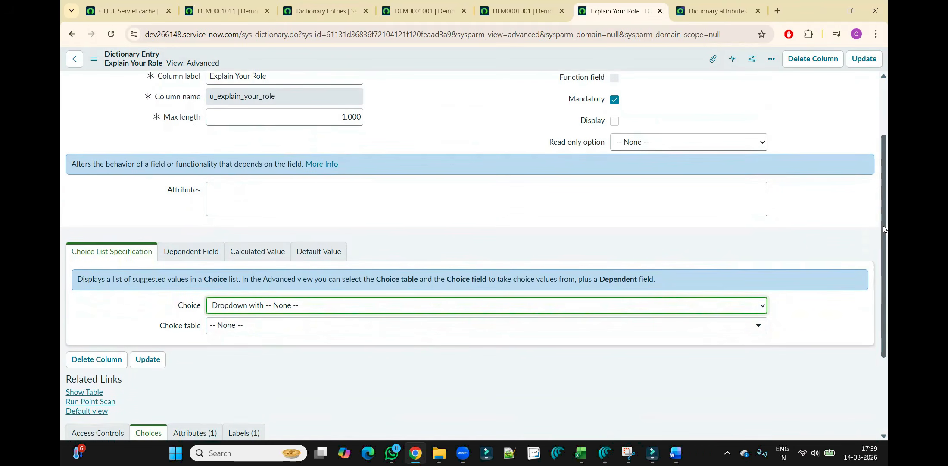
# Set the choice table to Incident [incident] and the choice field to Category, and save the dictionary entry.
pyautogui.click(504, 328)
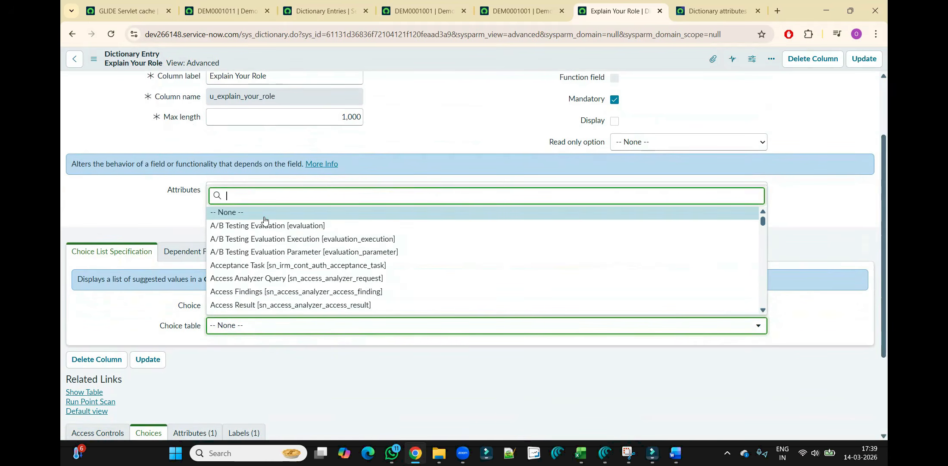
pyautogui.write('incident')
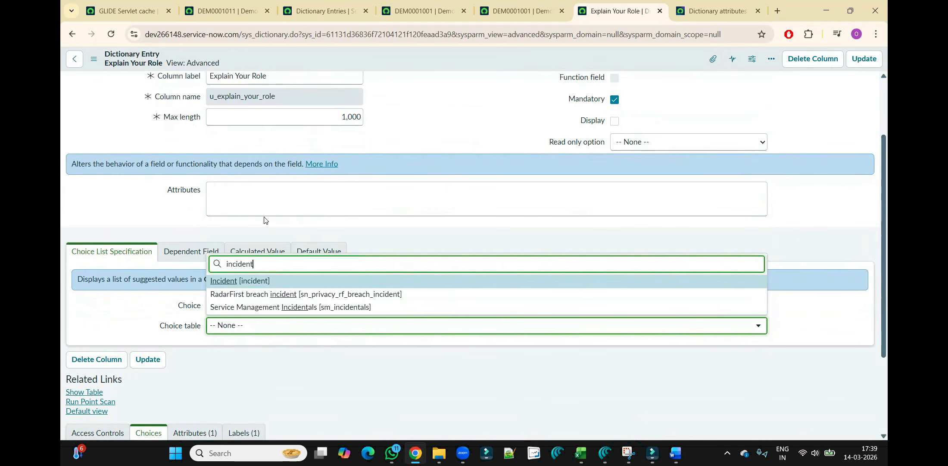
pyautogui.press('Return')
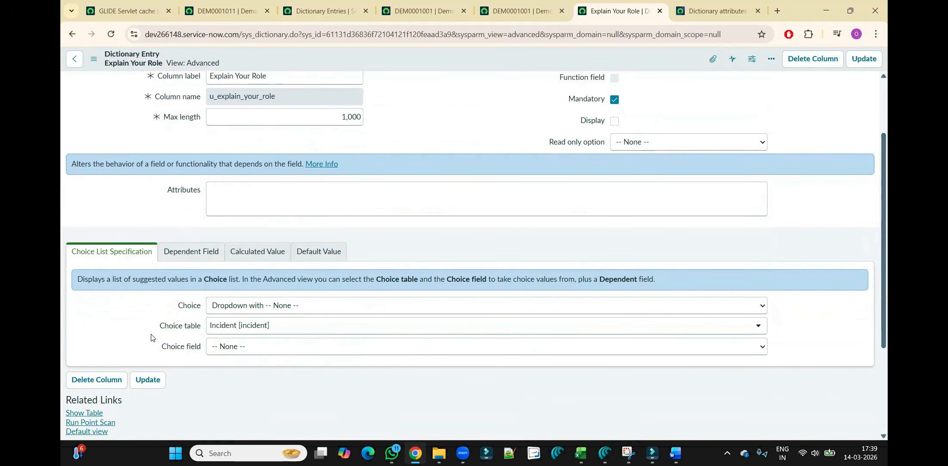
pyautogui.click(285, 346)
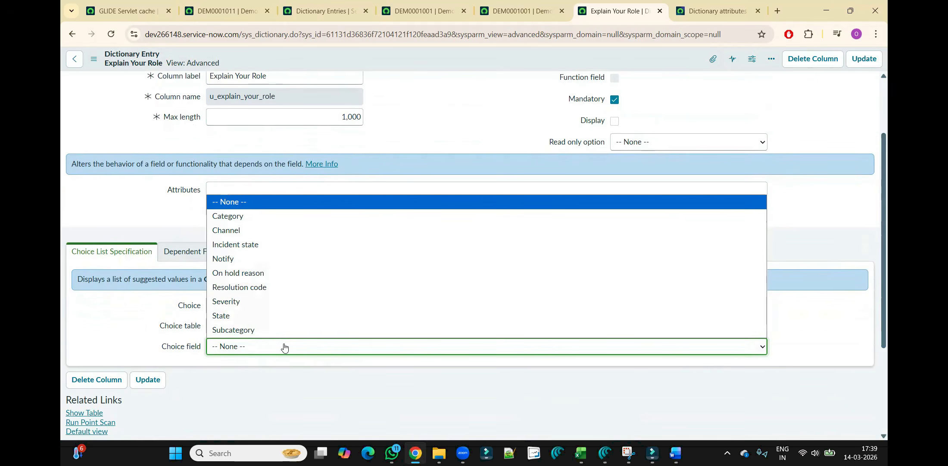
pyautogui.press('c')
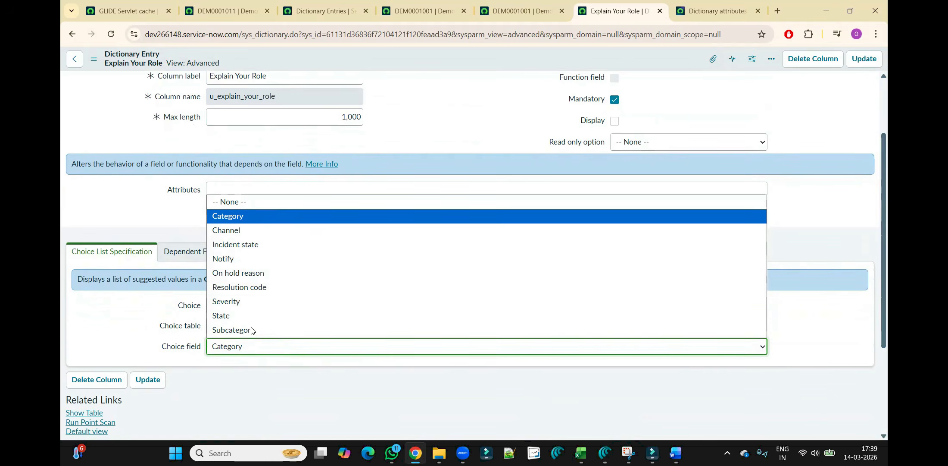
pyautogui.click(150, 332)
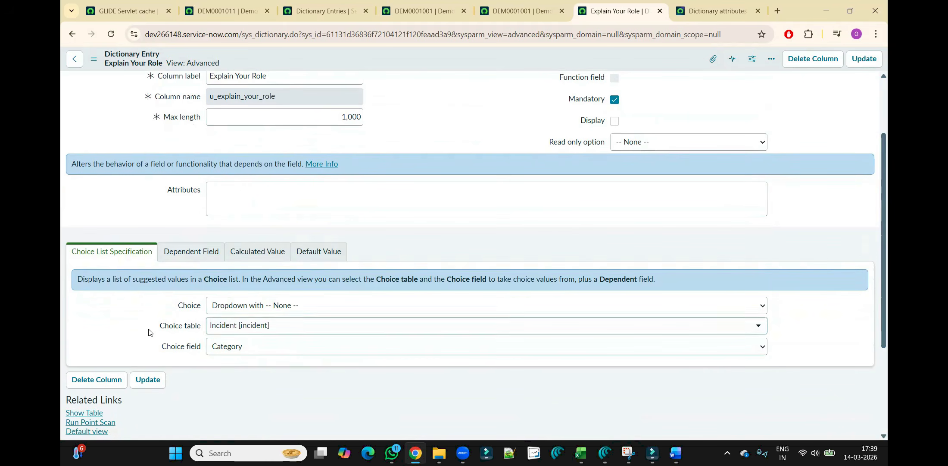
pyautogui.rightClick(478, 61)
pyautogui.click(486, 67)
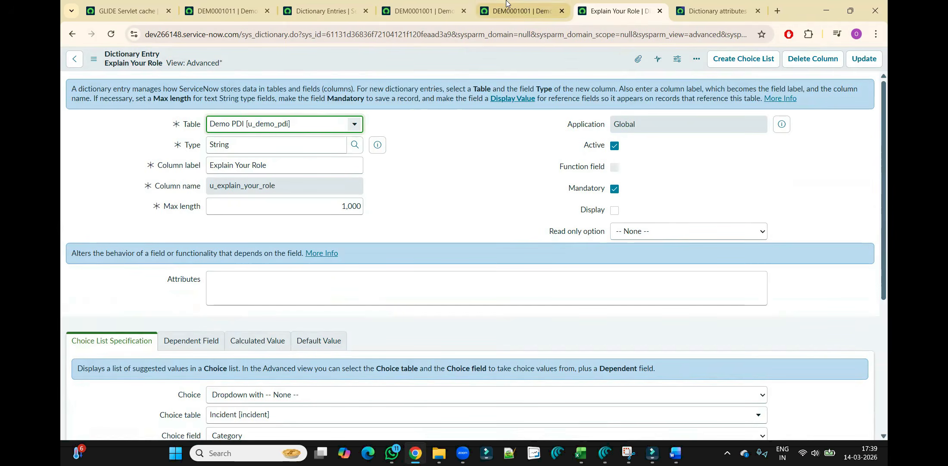
# Reload the Demo PDI record DEM0001001 and inspect the options offered for Explain Your Role.
pyautogui.click(507, 4)
pyautogui.click(477, 35)
pyautogui.press('Return')
pyautogui.click(335, 268)
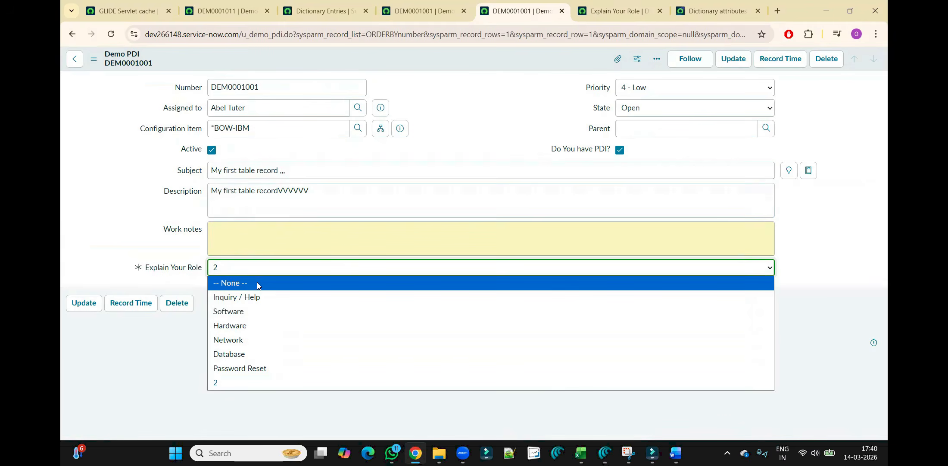
# Return to the Explain Your Role dictionary entry and read the explanation of its dependent field setting.
pyautogui.click(611, 3)
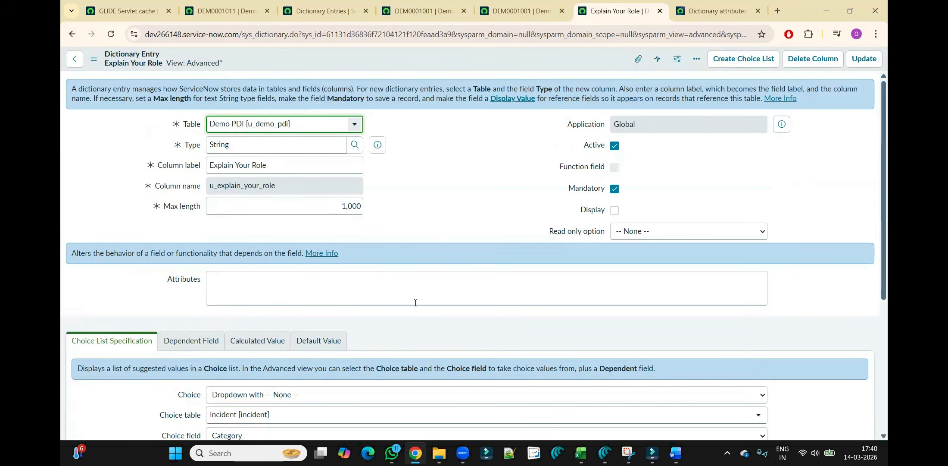
pyautogui.scroll(-2, 887, 163)
pyautogui.click(190, 278)
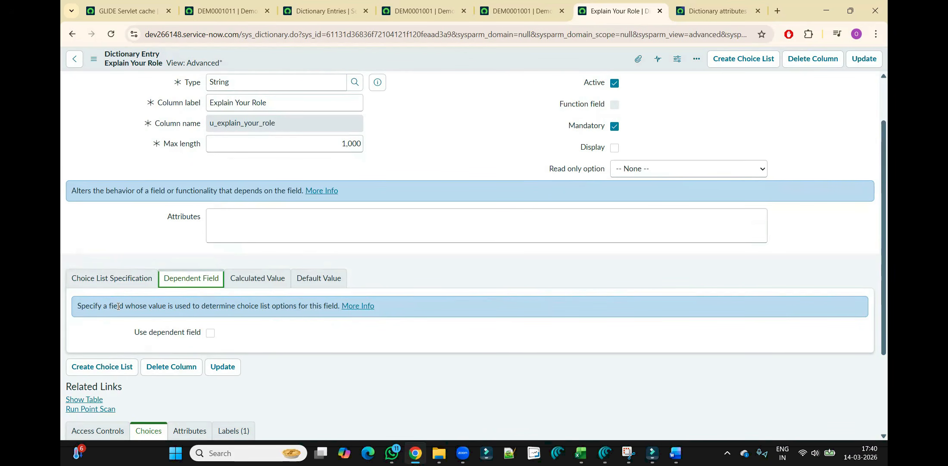
pyautogui.moveTo(212, 304); pyautogui.dragTo(331, 301)
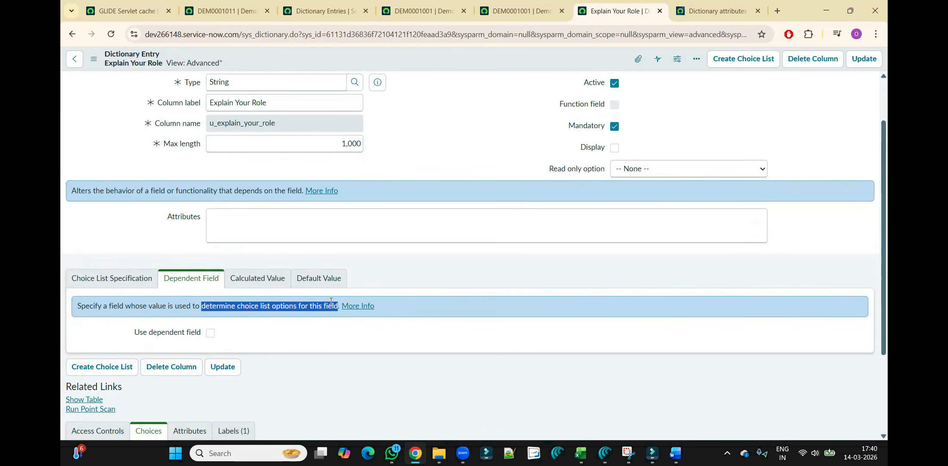
pyautogui.click(144, 247)
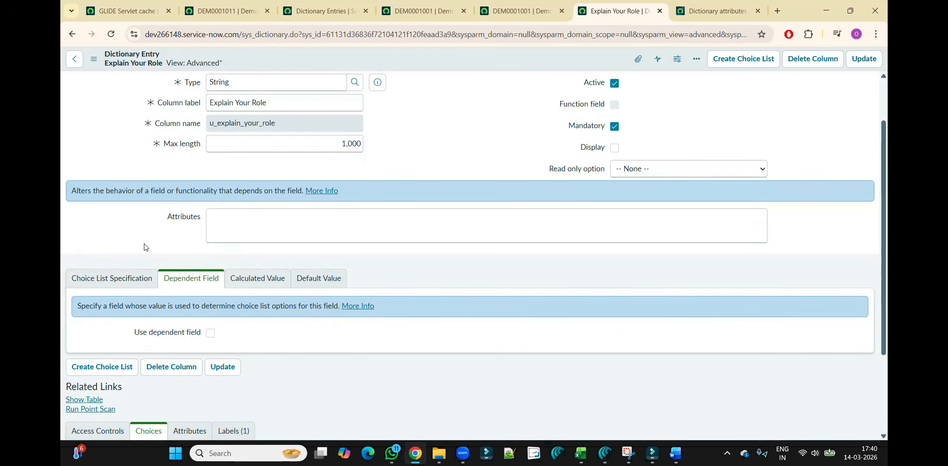
# Open a new incident form in a separate browser tab and switch to it.
pyautogui.click(125, 6)
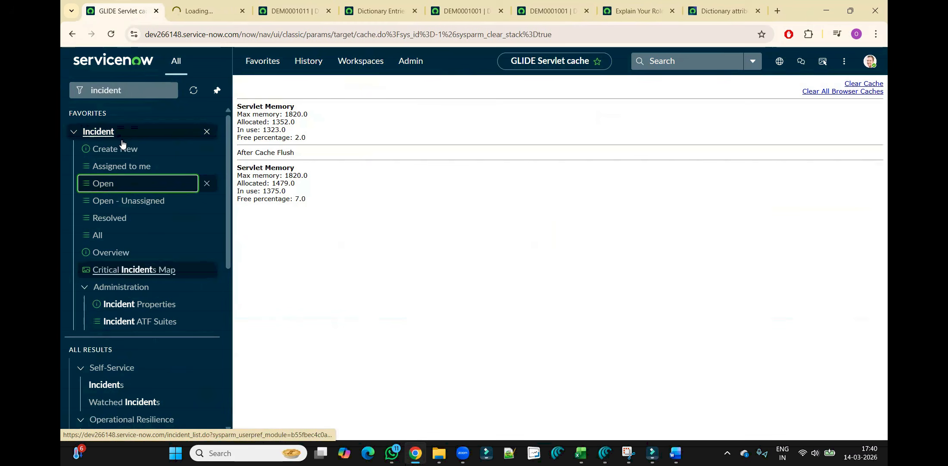
pyautogui.keyDown('ctrl'); pyautogui.click(120, 151); pyautogui.keyUp('ctrl')
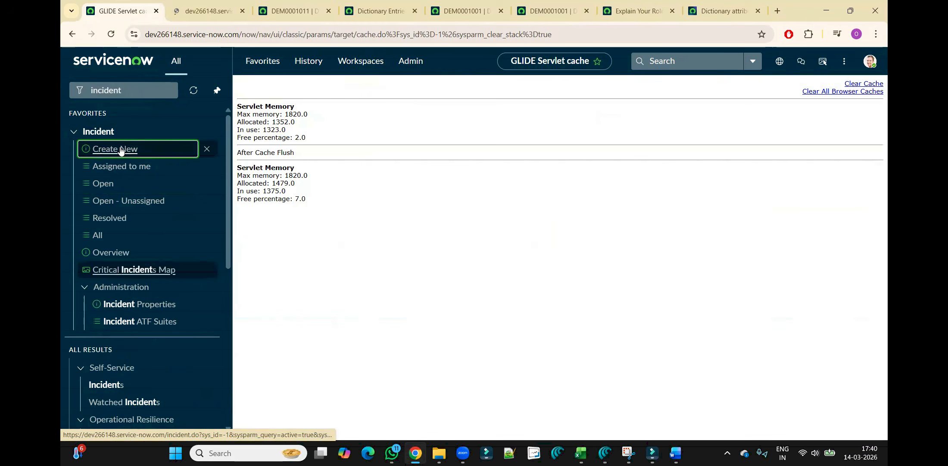
pyautogui.click(222, 10)
pyautogui.click(200, 10)
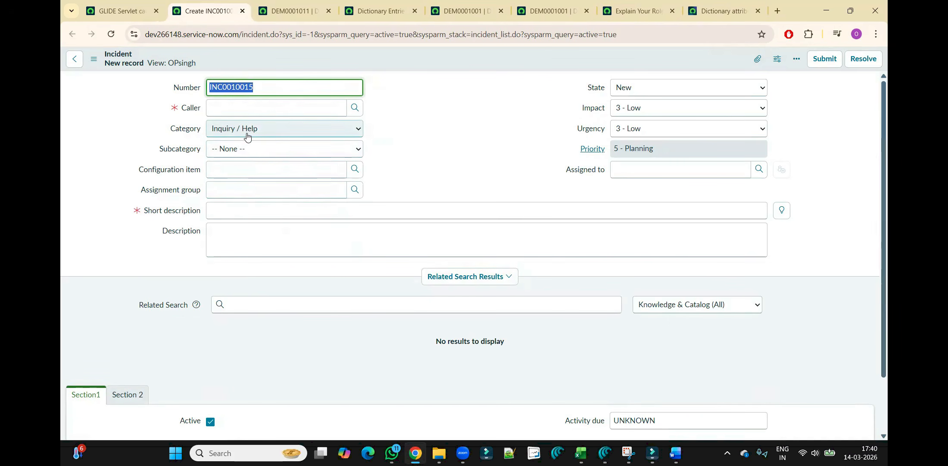
# Compare the Subcategory options for the Inquiry / Help category with those offered after setting Category to Software.
pyautogui.click(255, 149)
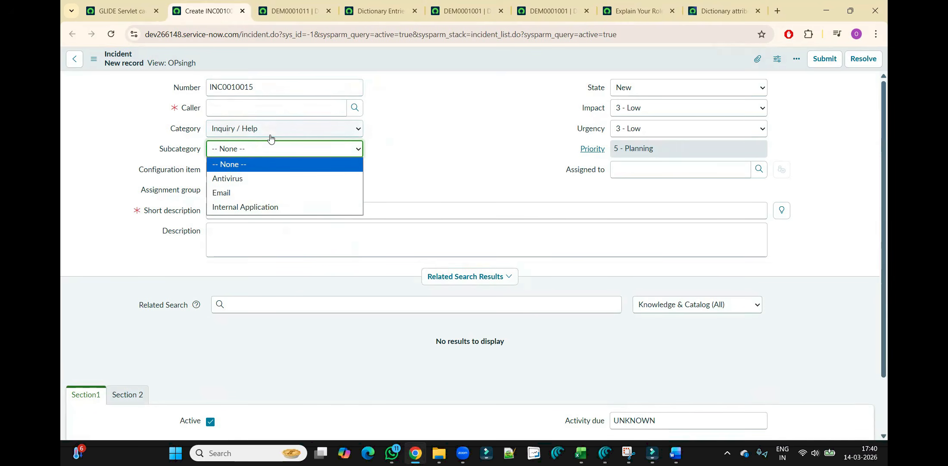
pyautogui.click(271, 136)
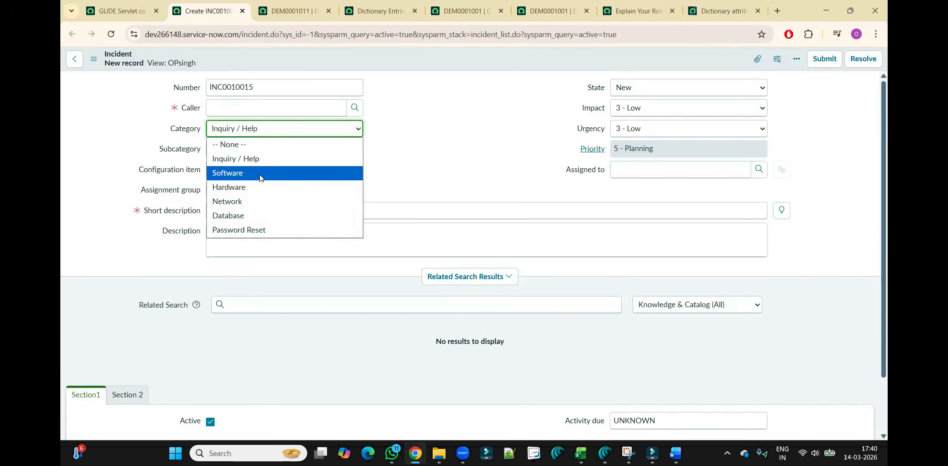
pyautogui.click(276, 173)
pyautogui.click(283, 148)
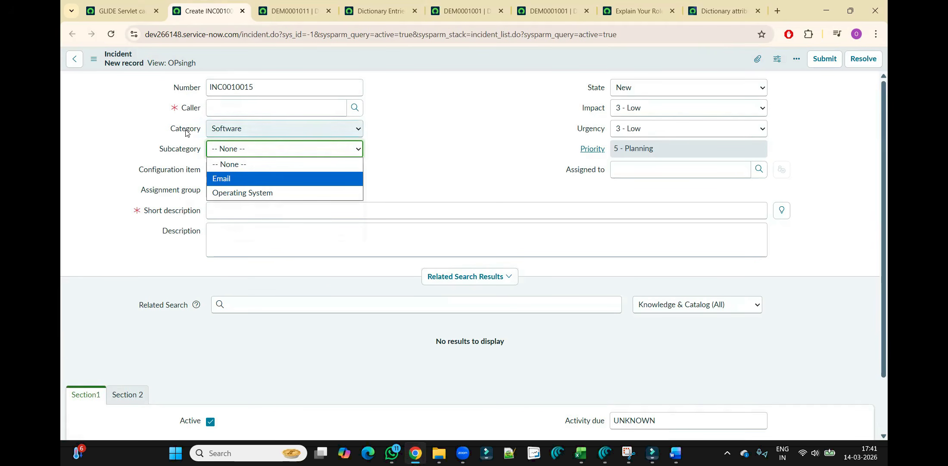
pyautogui.click(184, 151)
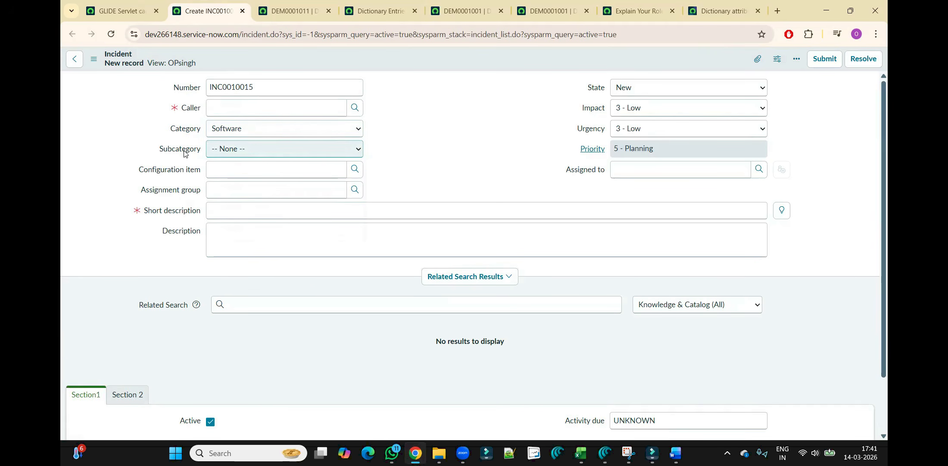
# Open the dictionary entry of the incident Subcategory field, discarding the unsaved form, and review its dependent field settings.
pyautogui.rightClick(184, 151)
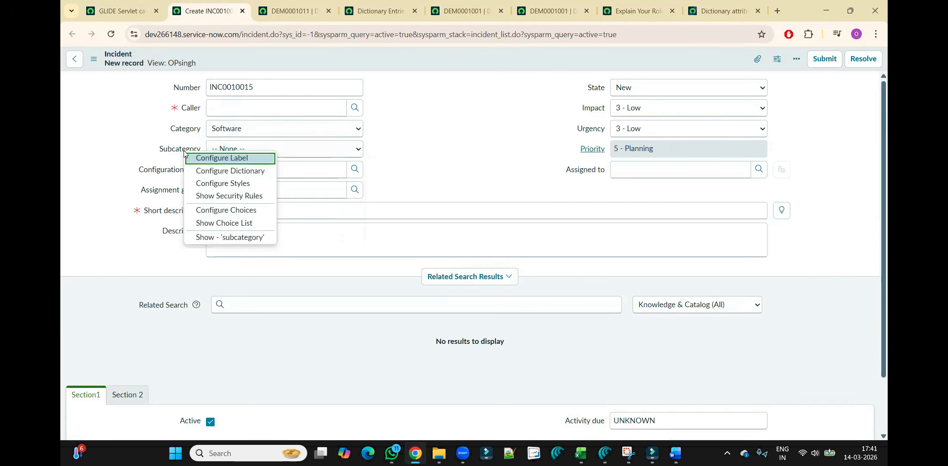
pyautogui.click(214, 171)
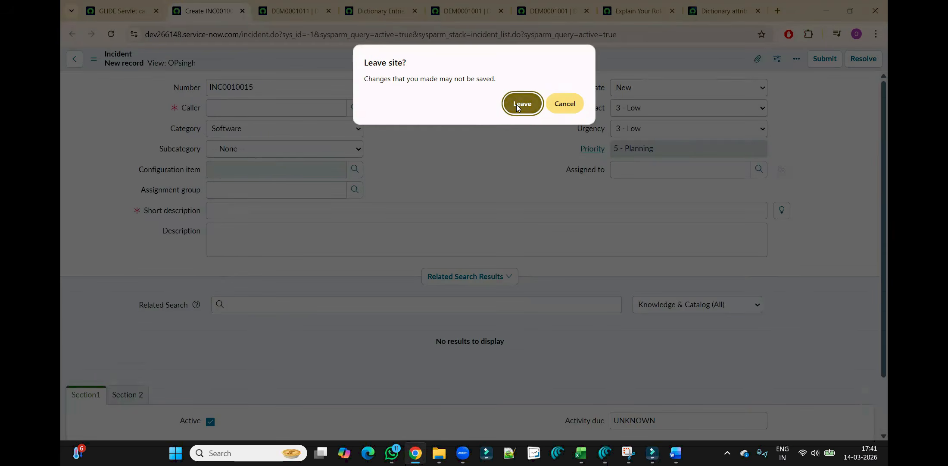
pyautogui.click(519, 104)
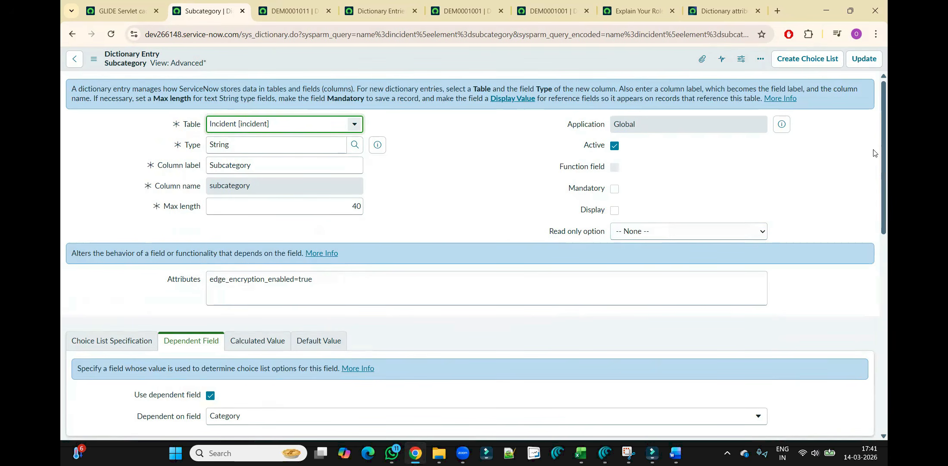
pyautogui.moveTo(886, 151); pyautogui.dragTo(889, 203)
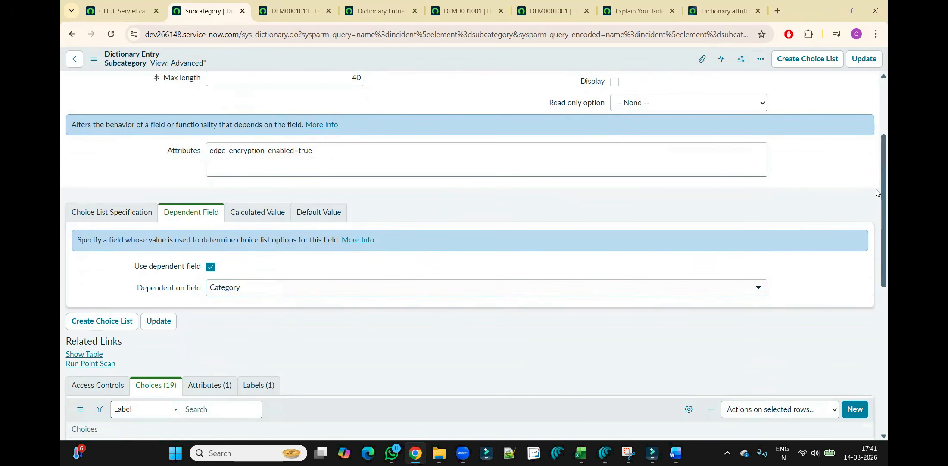
# Examine the Subcategory choices, matching the Disk label with its dependent value.
pyautogui.moveTo(886, 197); pyautogui.dragTo(881, 314)
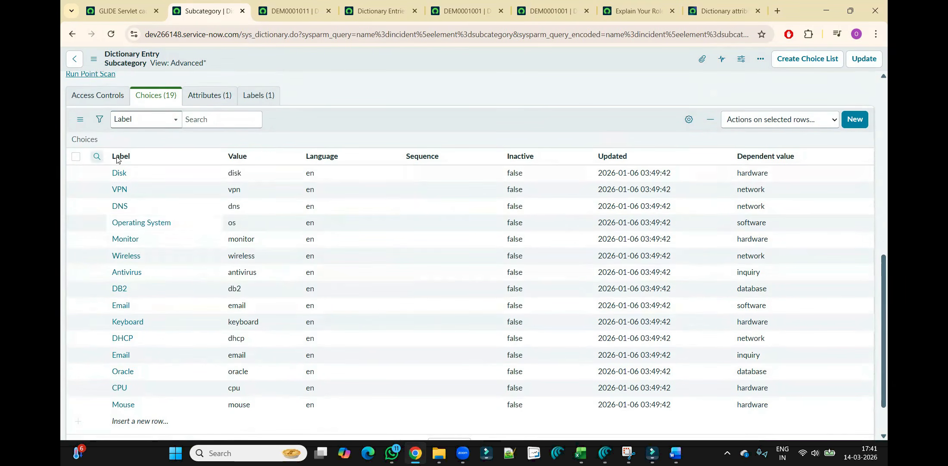
pyautogui.doubleClick(141, 173)
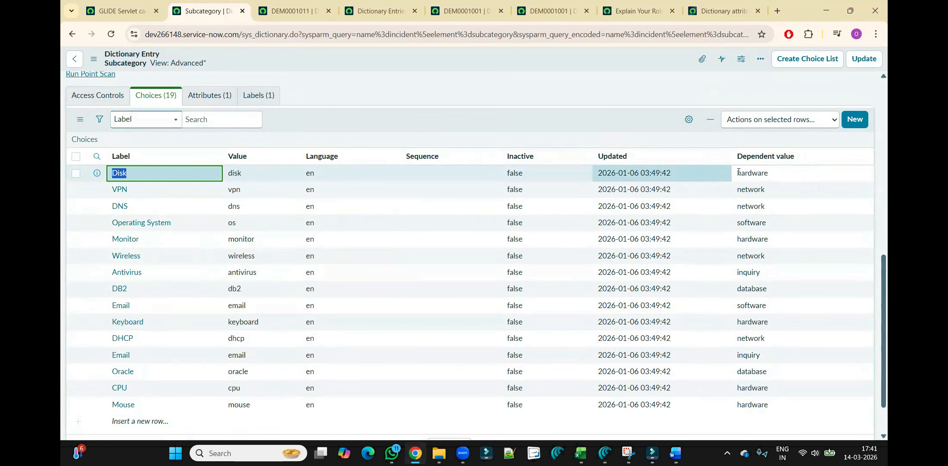
pyautogui.click(775, 172)
pyautogui.doubleClick(775, 172)
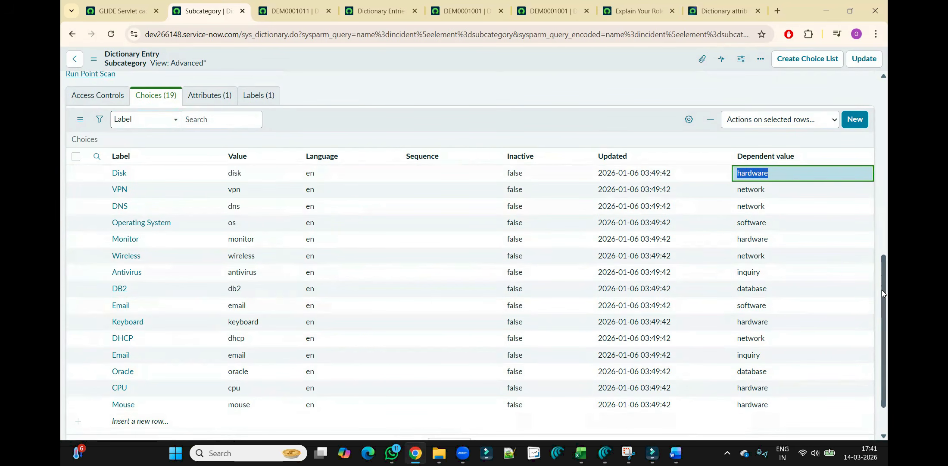
# Filter the Subcategory choices to those with the dependent value hardware.
pyautogui.moveTo(882, 291)
pyautogui.mouseDown()
pyautogui.moveTo(882, 231)
pyautogui.moveTo(886, 278)
pyautogui.mouseUp()
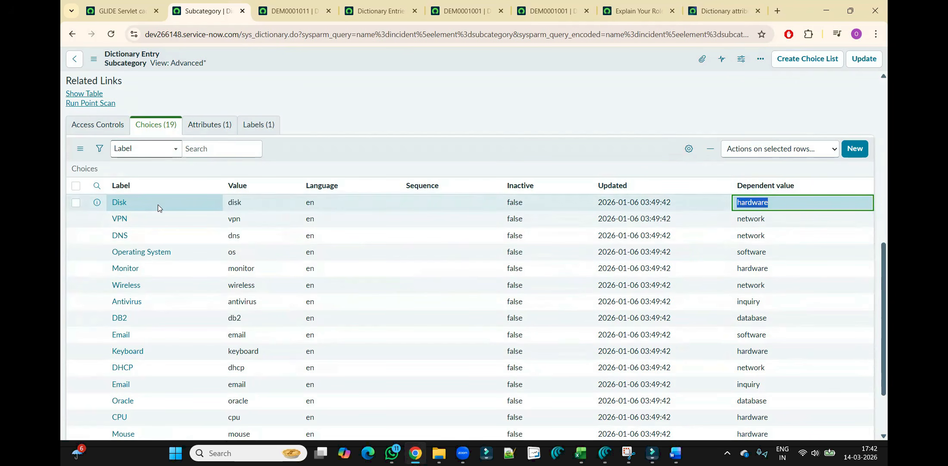
pyautogui.rightClick(784, 205)
pyautogui.click(792, 211)
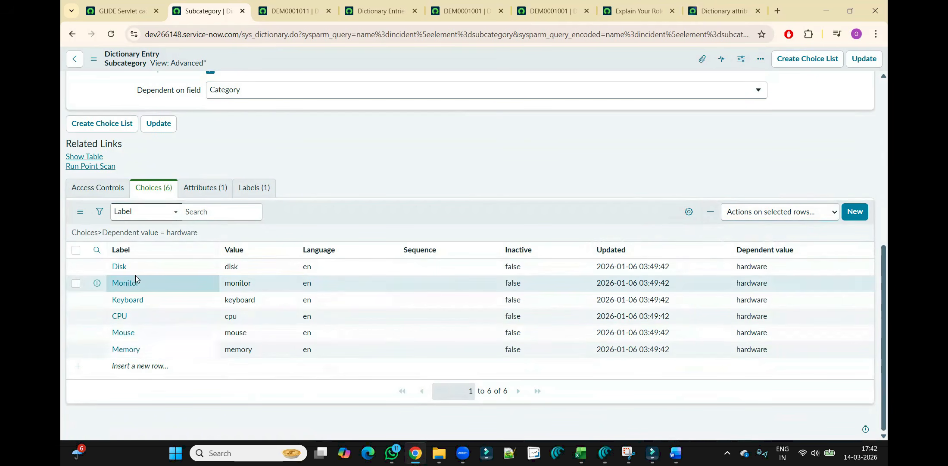
# Open a new incident form in a separate browser window and set its Category to Hardware.
pyautogui.click(117, 3)
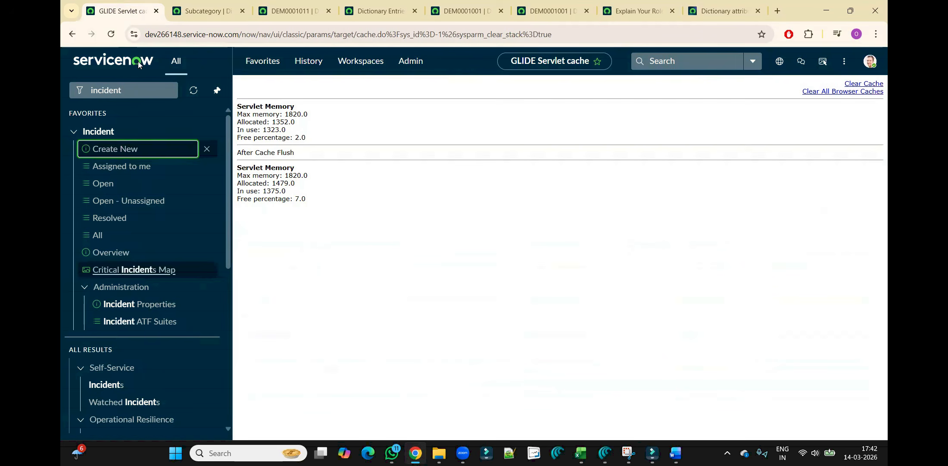
pyautogui.keyDown('shift'); pyautogui.click(122, 147); pyautogui.keyUp('shift')
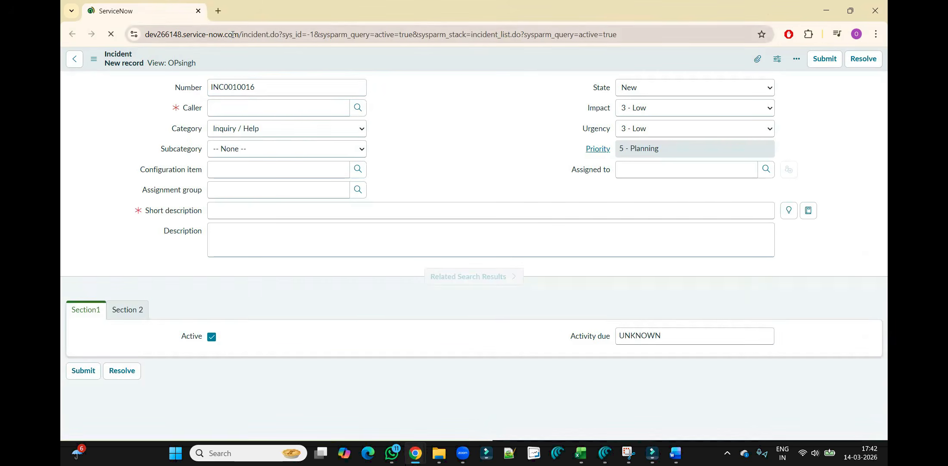
pyautogui.click(285, 132)
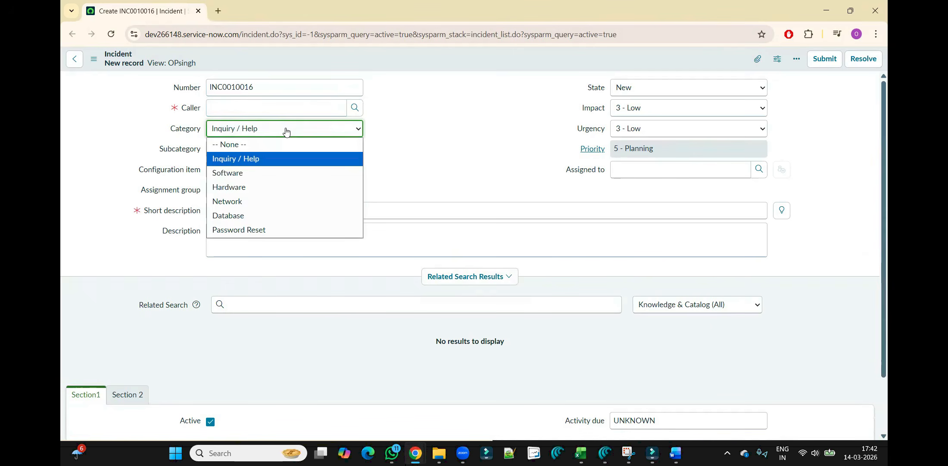
pyautogui.click(261, 190)
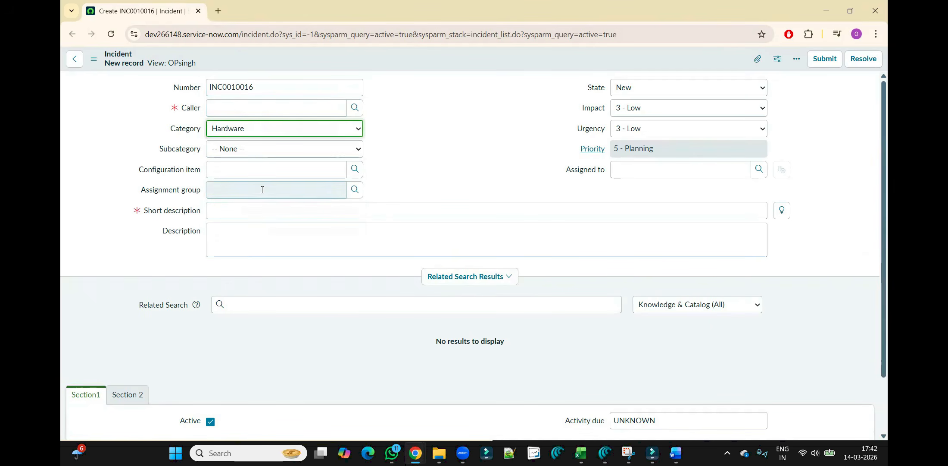
# Compare the Subcategory options offered for the Hardware incident with the hardware choices listed in the Subcategory dictionary entry.
pyautogui.click(307, 149)
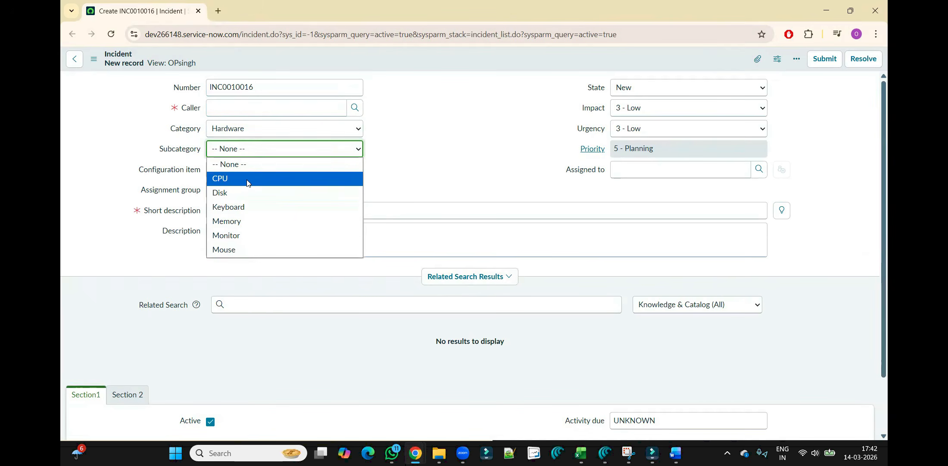
pyautogui.click(418, 164)
pyautogui.hotkey('alt', 'Tab')
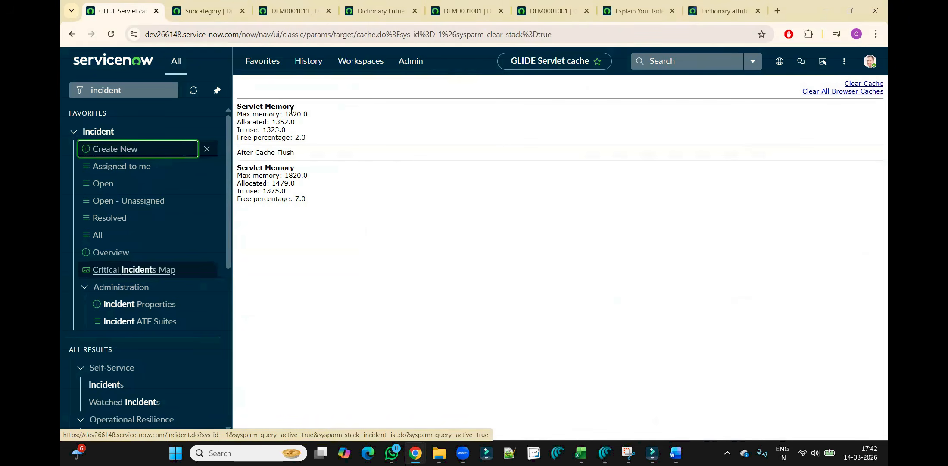
pyautogui.click(203, 10)
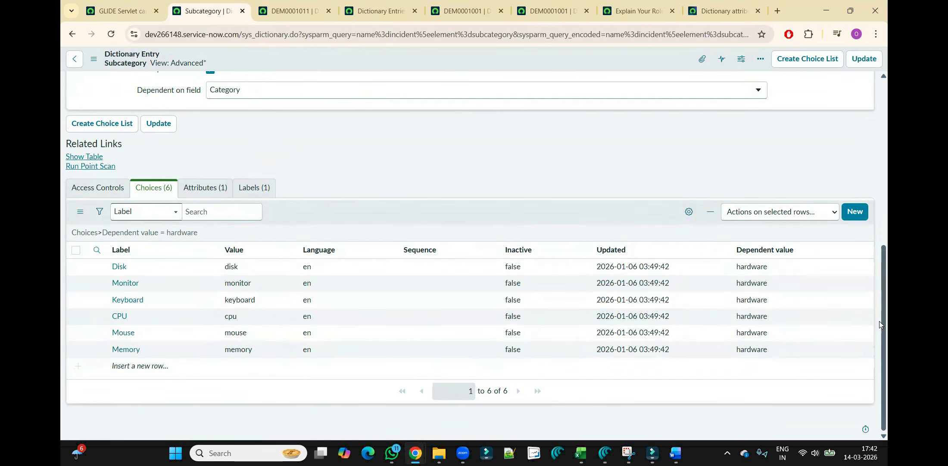
pyautogui.scroll(2, 886, 325)
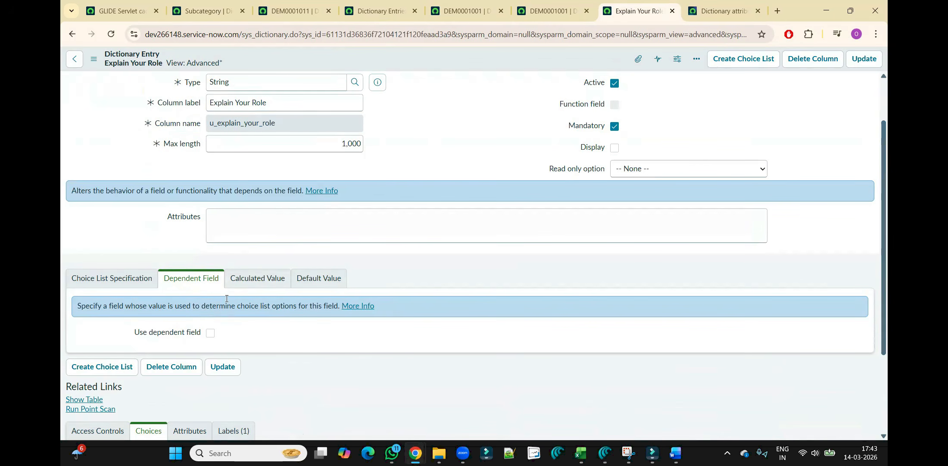
# Enable the Calculated option for Explain Your Role, examine its calculation script template, and disable the option again.
pyautogui.click(253, 283)
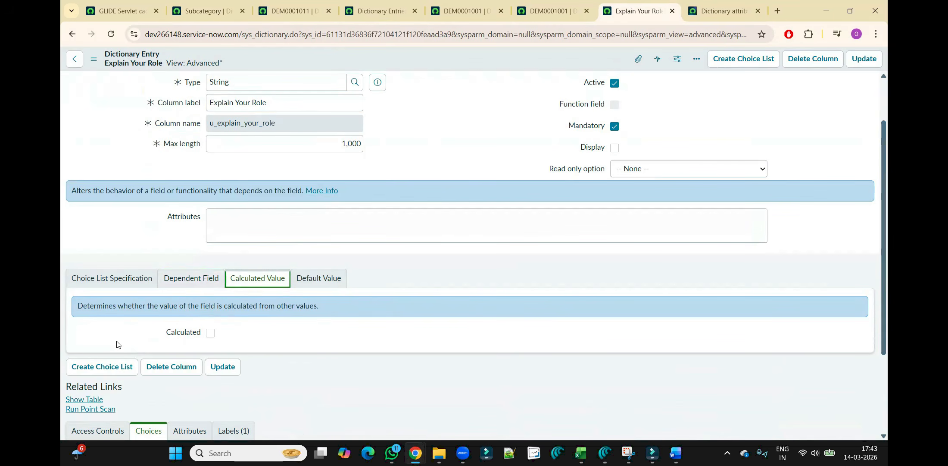
pyautogui.moveTo(87, 308); pyautogui.dragTo(313, 304)
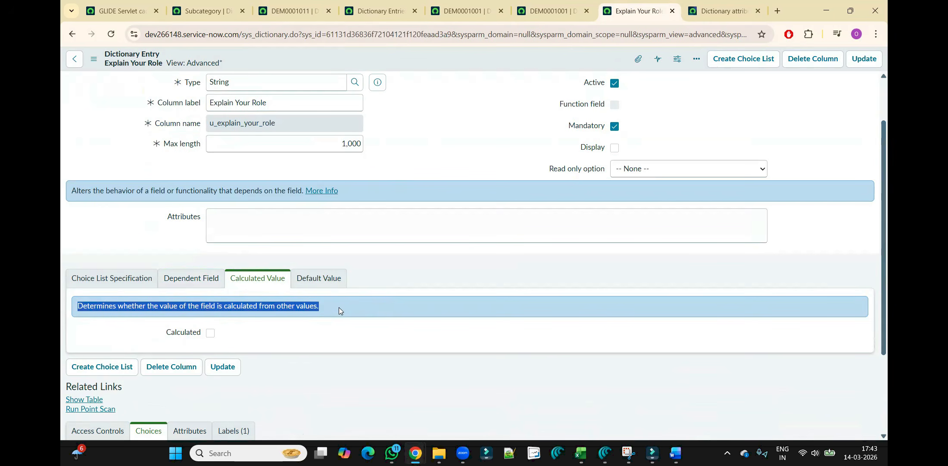
pyautogui.click(211, 310)
pyautogui.tripleClick(205, 306)
pyautogui.click(210, 334)
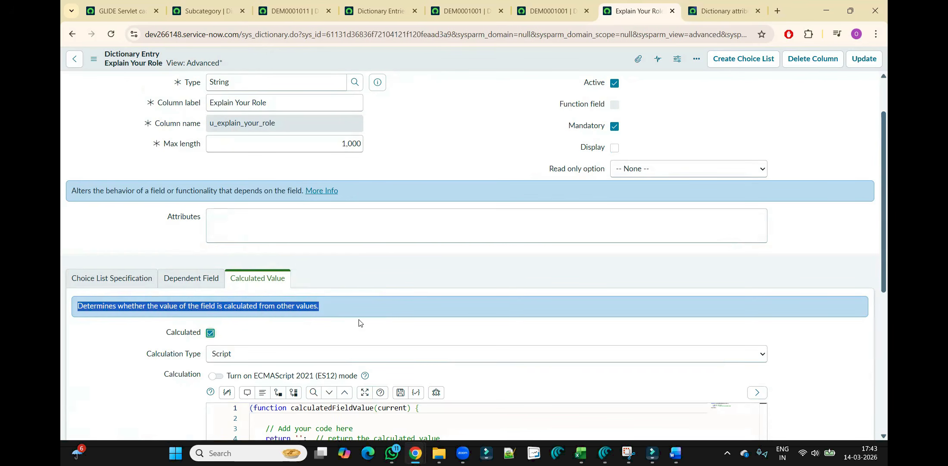
pyautogui.moveTo(883, 216); pyautogui.dragTo(883, 299)
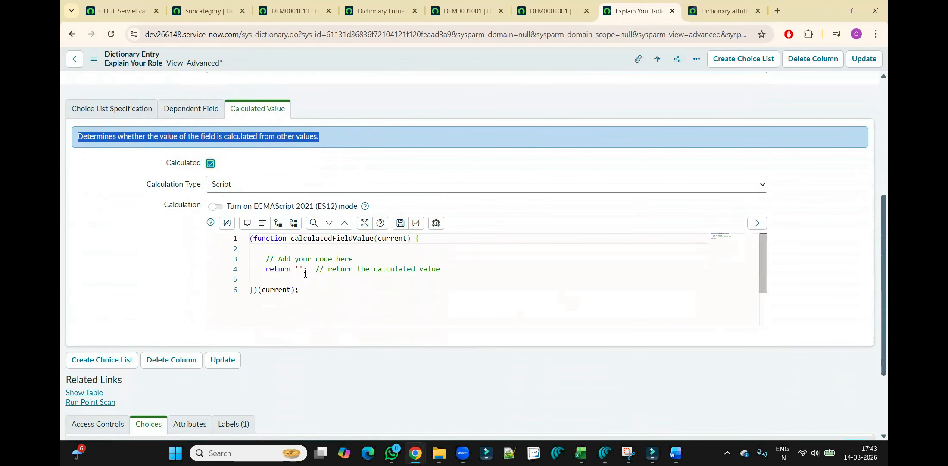
pyautogui.moveTo(444, 272); pyautogui.dragTo(249, 259)
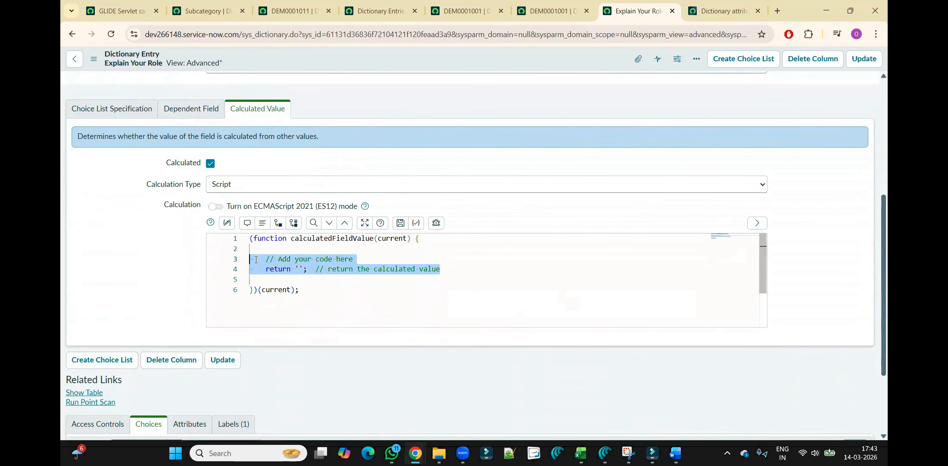
pyautogui.click(420, 270)
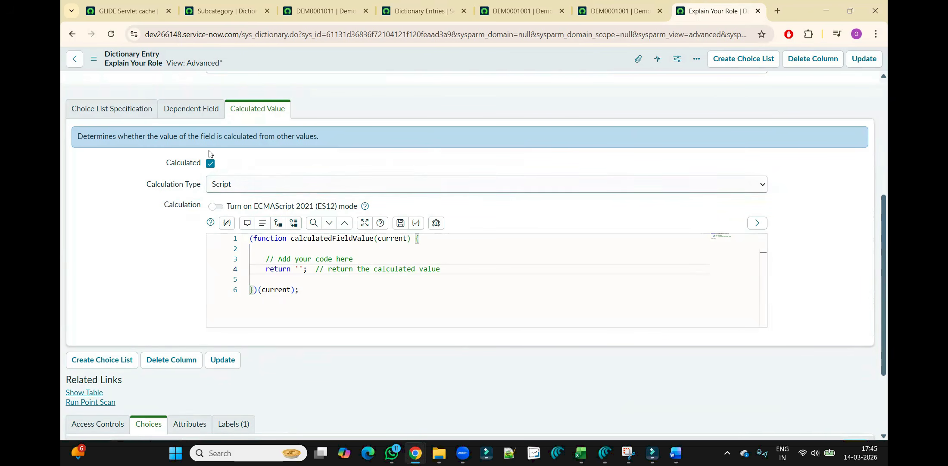
pyautogui.click(213, 165)
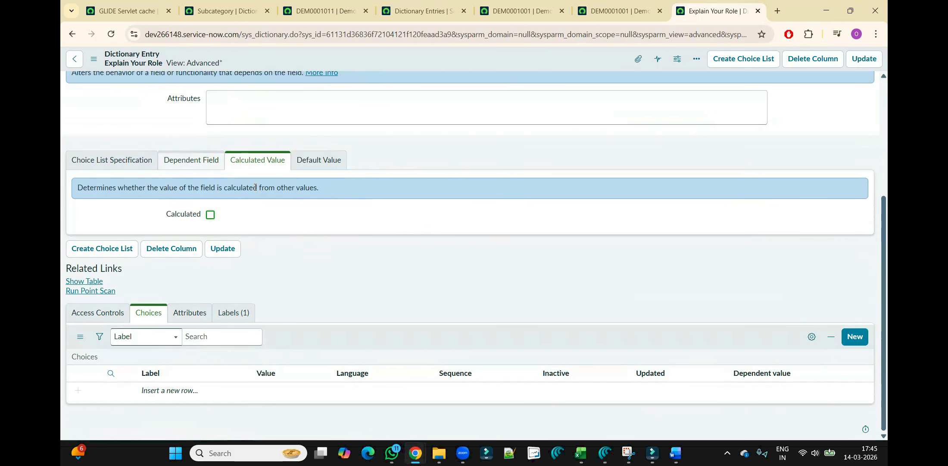
# Review the default value settings, access controls and field type of the Explain Your Role dictionary entry.
pyautogui.click(328, 159)
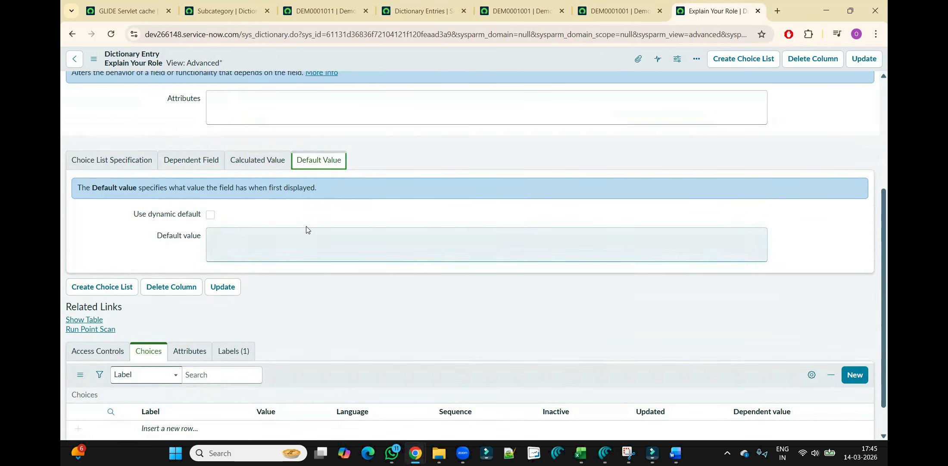
pyautogui.scroll(-1, 264, 212)
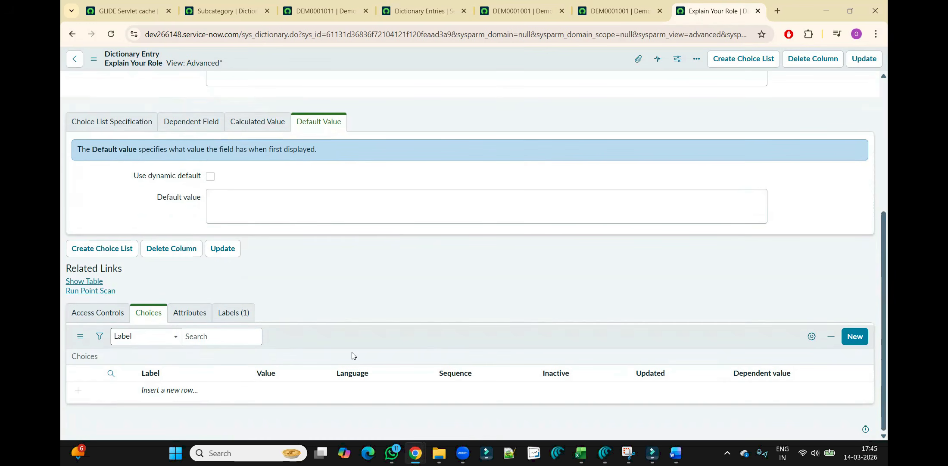
pyautogui.click(101, 313)
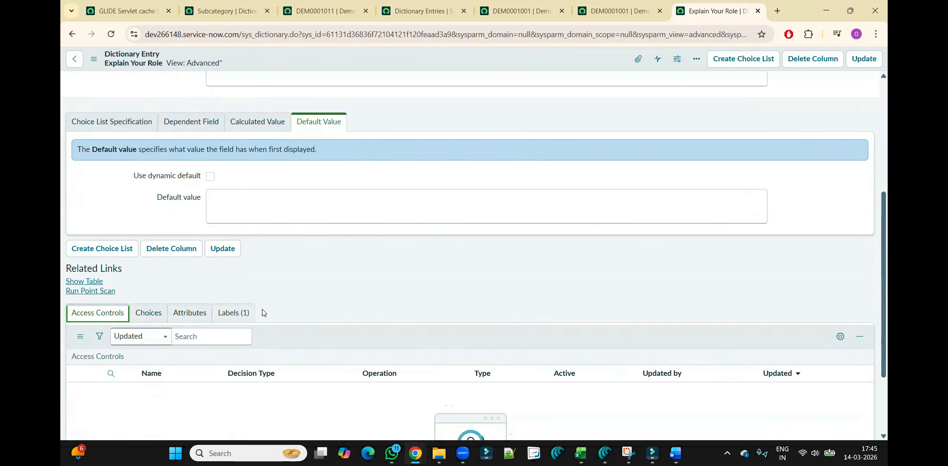
pyautogui.moveTo(887, 223); pyautogui.dragTo(872, 94)
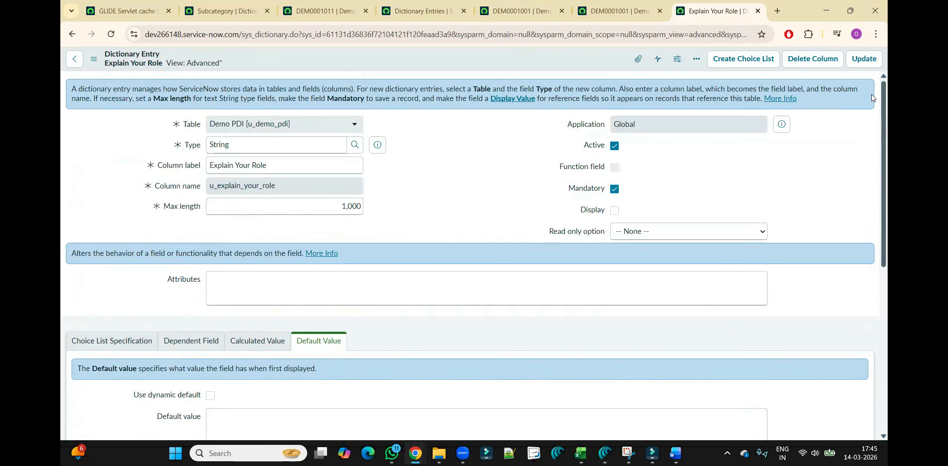
pyautogui.doubleClick(281, 151)
pyautogui.click(488, 180)
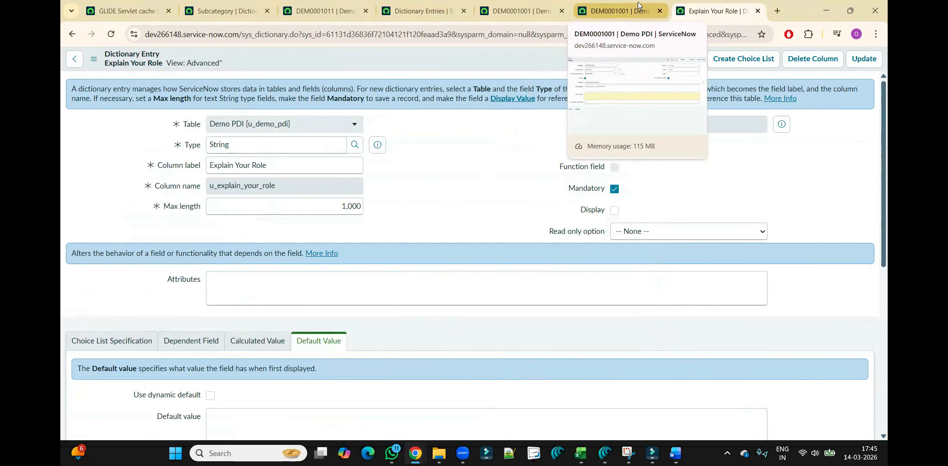
# Open the dictionary entries of the Demo PDI table from record DEM0001001 and start a new dictionary entry.
pyautogui.click(237, 11)
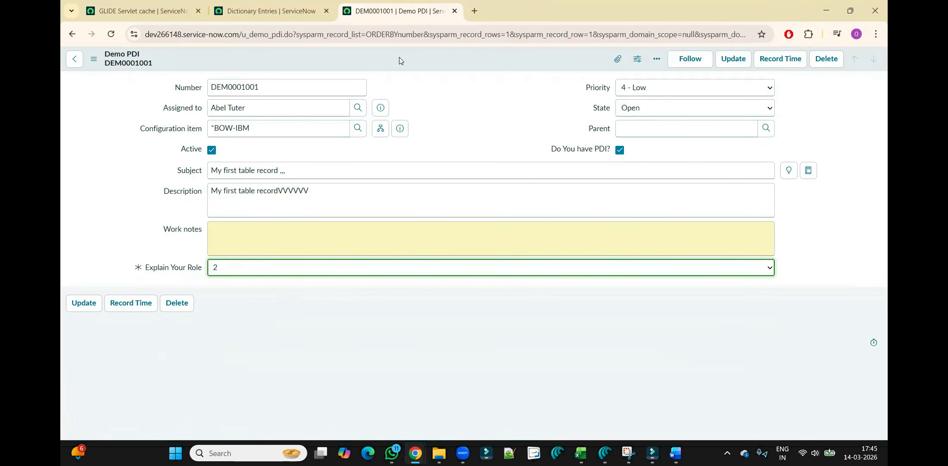
pyautogui.rightClick(400, 61)
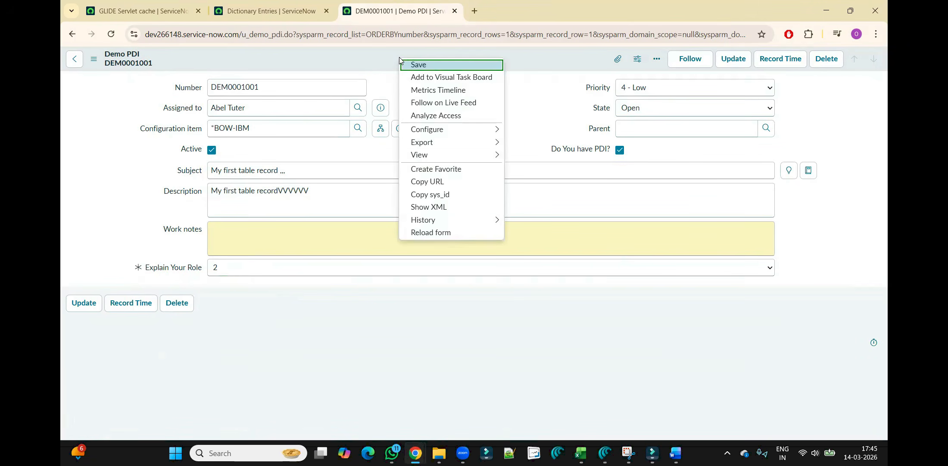
pyautogui.moveTo(457, 128)
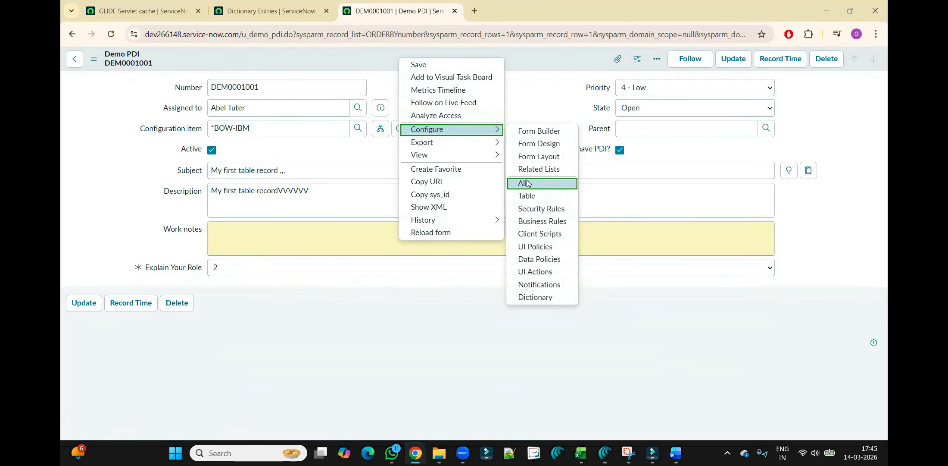
pyautogui.click(538, 299)
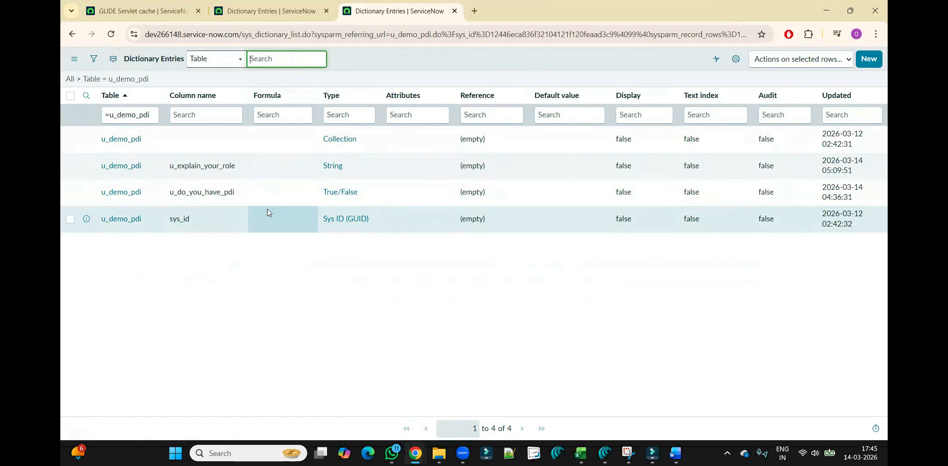
pyautogui.moveTo(285, 192); pyautogui.dragTo(241, 218)
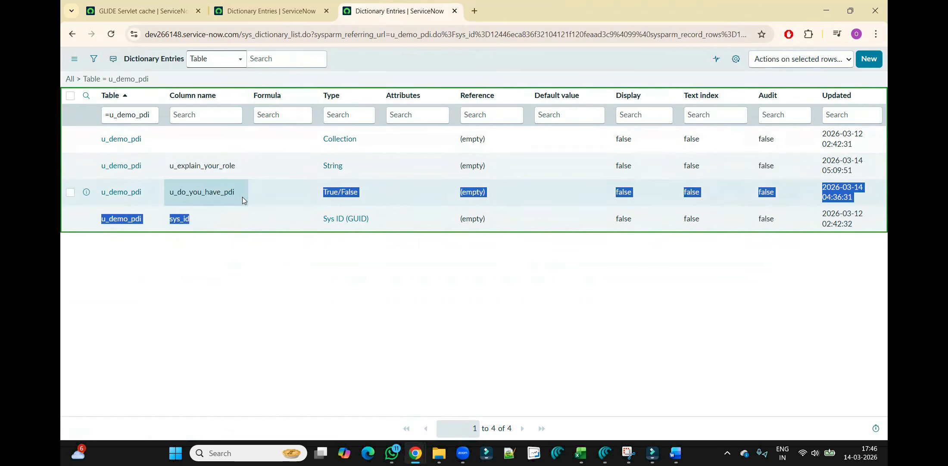
pyautogui.click(191, 199)
pyautogui.click(867, 62)
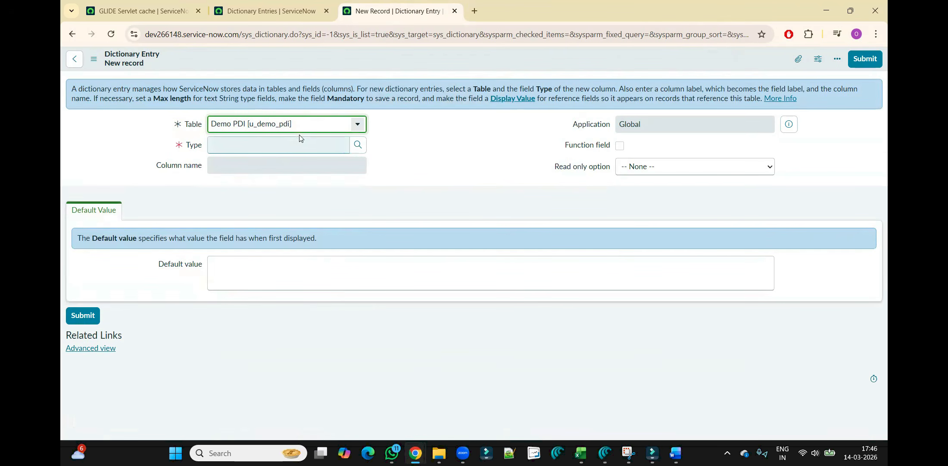
pyautogui.click(304, 149)
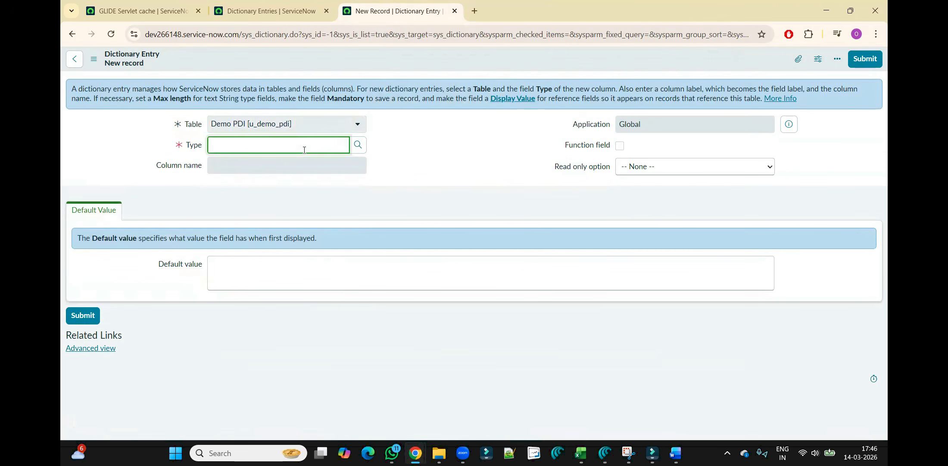
pyautogui.write('ref')
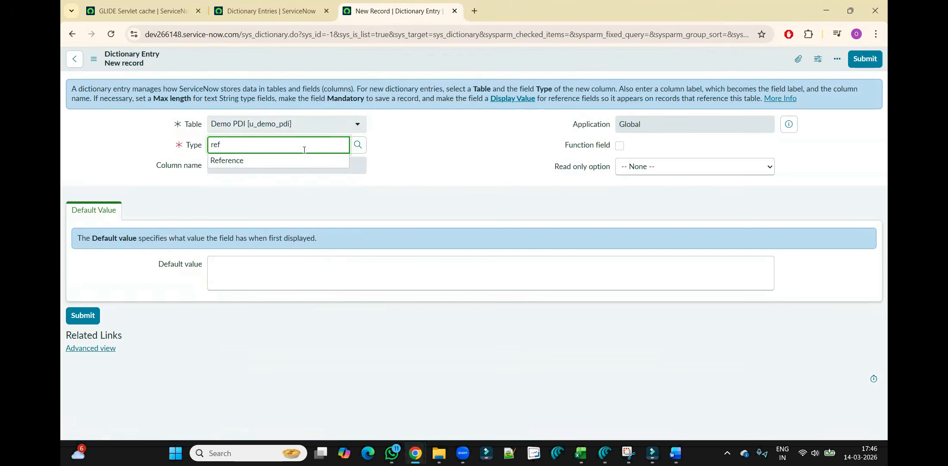
pyautogui.press('BackSpace')
pyautogui.press('BackSpace')
pyautogui.press('BackSpace')
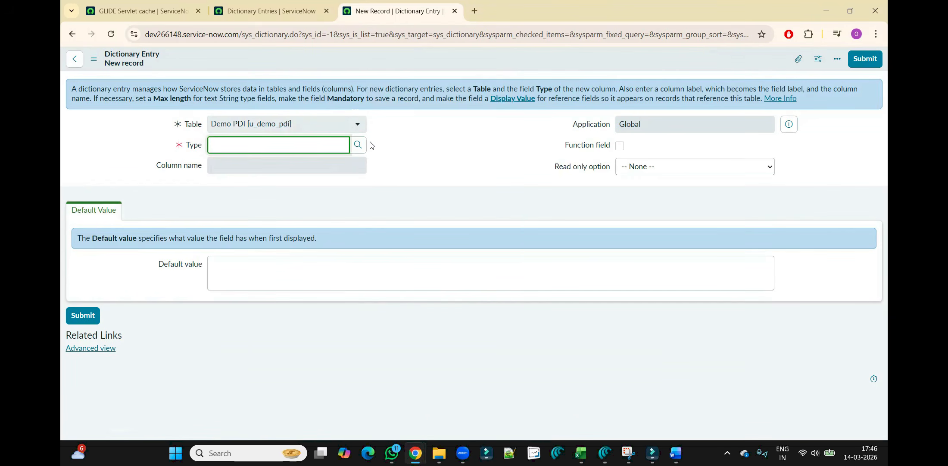
# Look up the field class reference and assign Reference as the new dictionary entry's type.
pyautogui.click(358, 145)
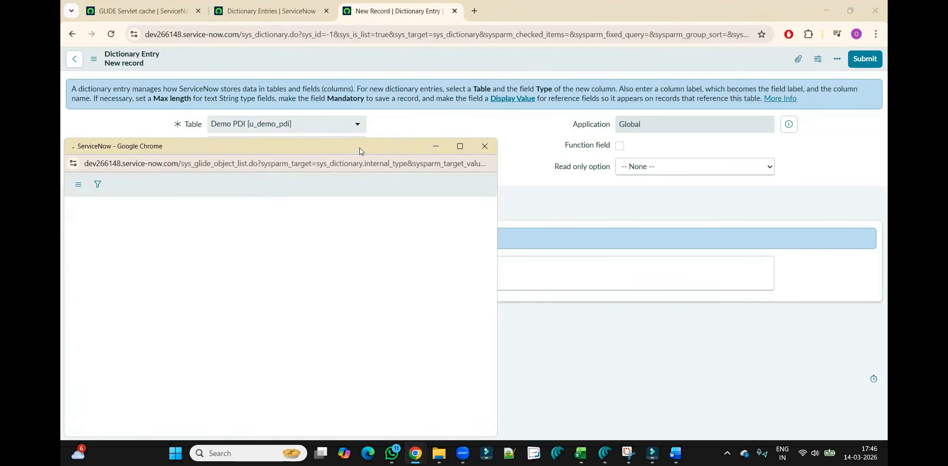
pyautogui.doubleClick(358, 147)
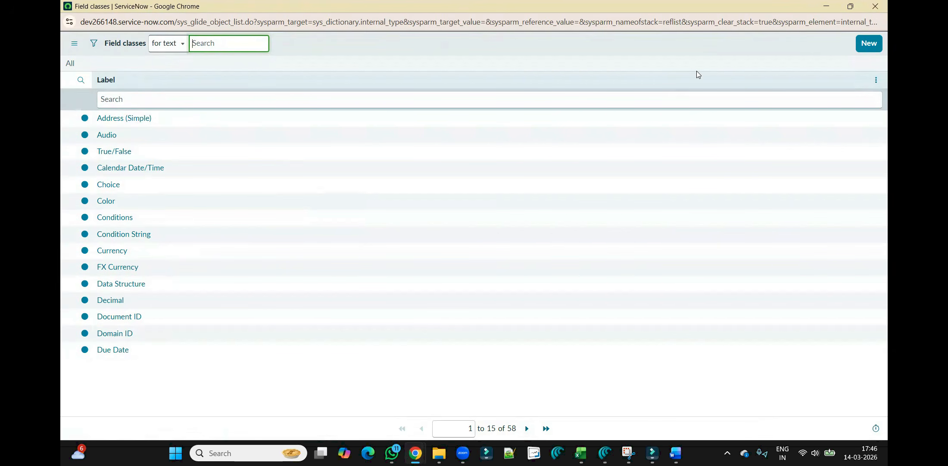
pyautogui.click(637, 99)
pyautogui.write('reference')
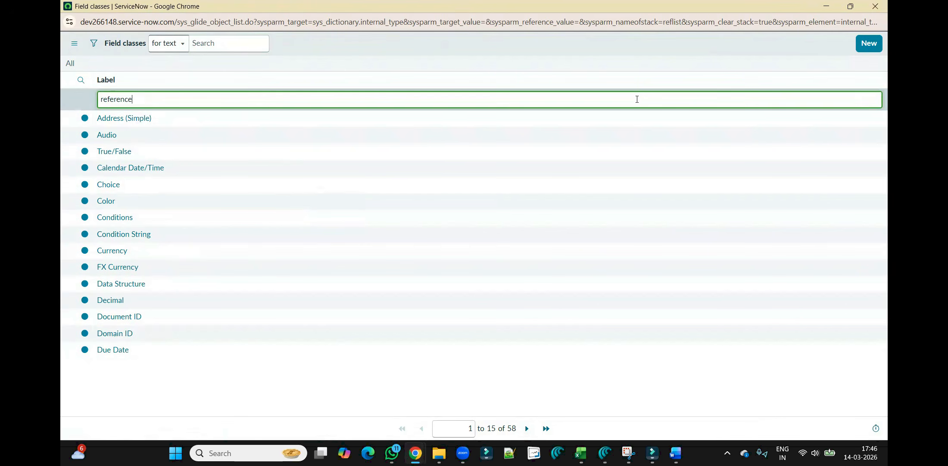
pyautogui.press('Return')
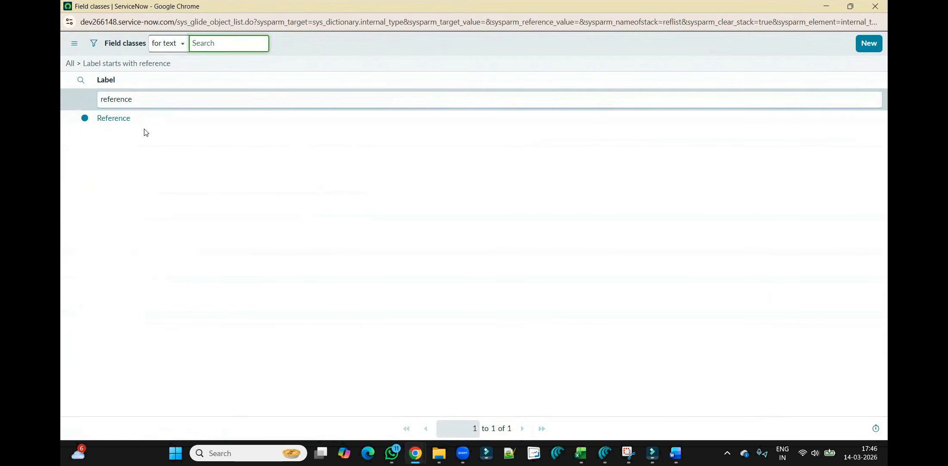
pyautogui.click(119, 120)
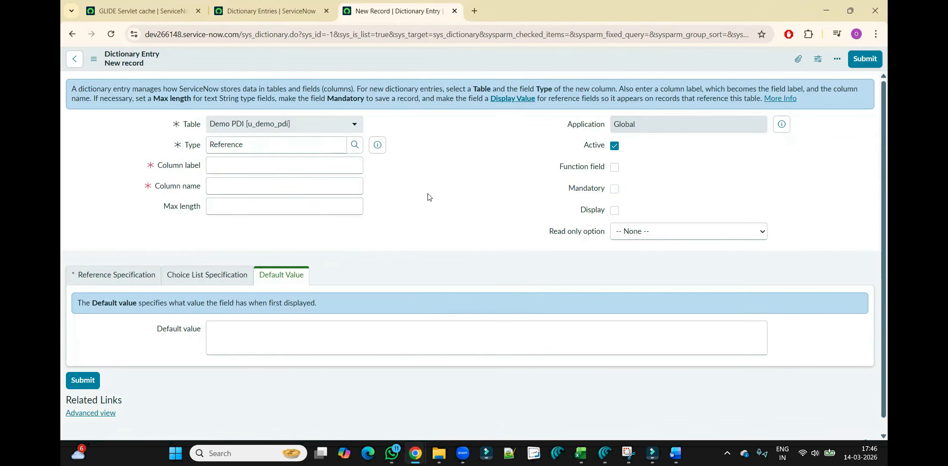
# Set the new Reference field's column label to Mentor.
pyautogui.click(264, 164)
pyautogui.write('Mentor')
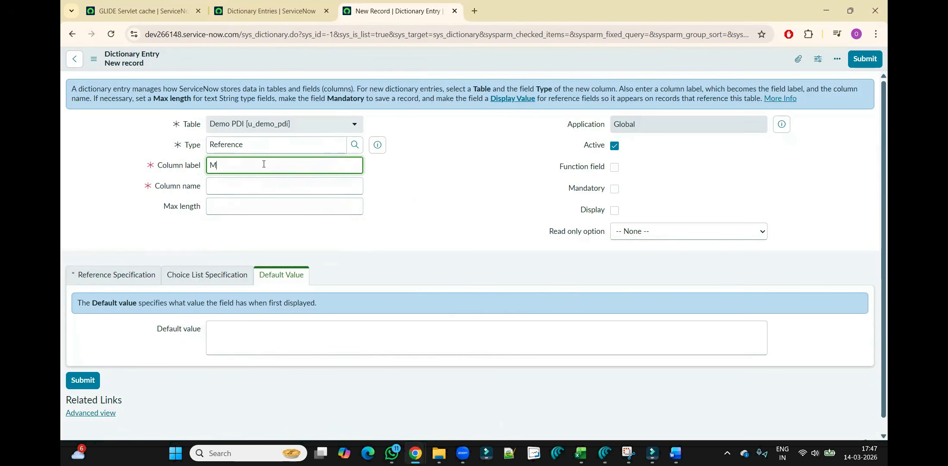
pyautogui.click(421, 201)
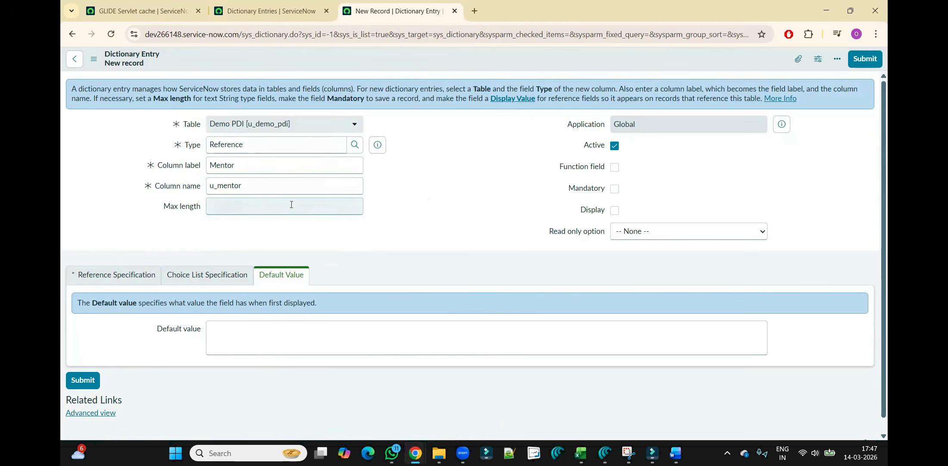
pyautogui.doubleClick(257, 167)
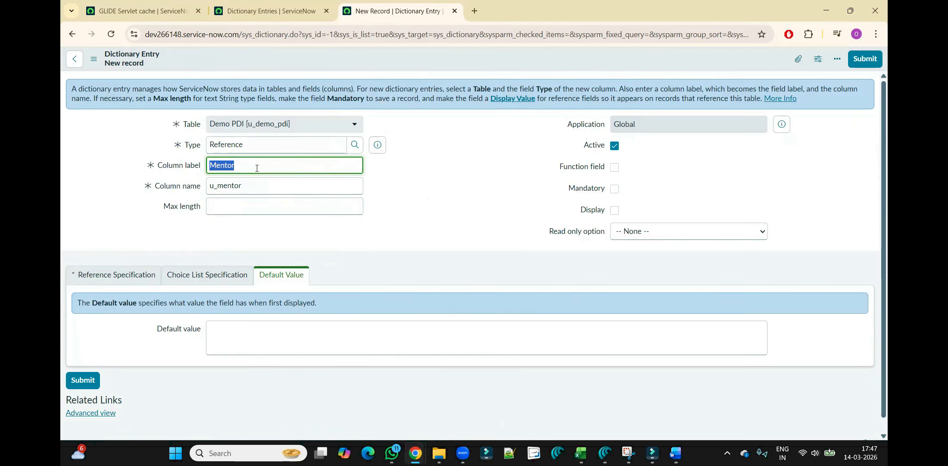
pyautogui.click(265, 207)
pyautogui.click(411, 204)
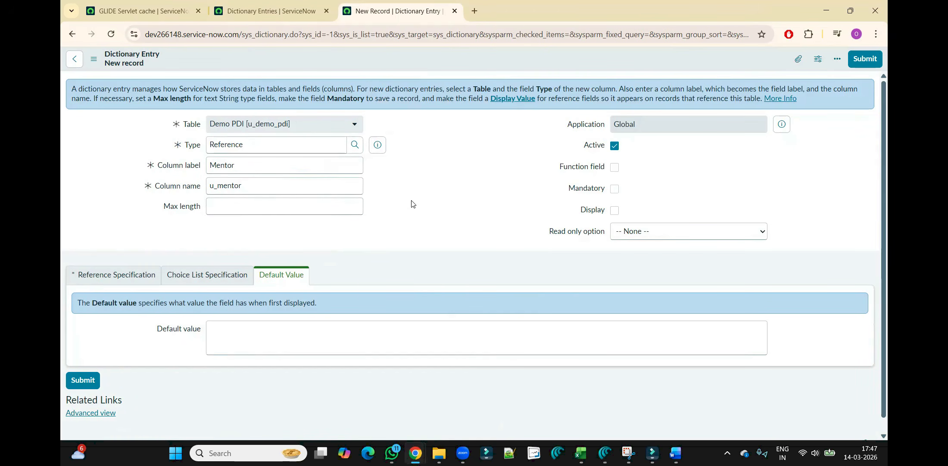
pyautogui.click(613, 187)
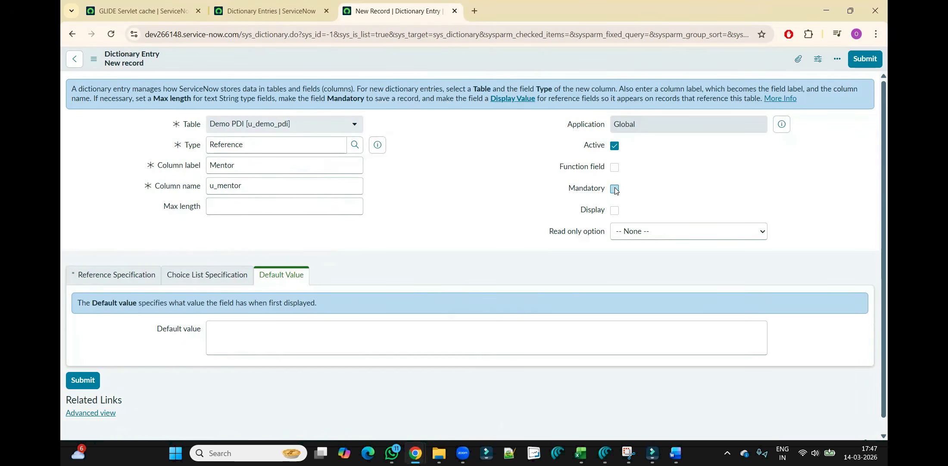
# Make the new Mentor field mandatory, set its reference to the User (sys_user) table, and save the dictionary entry.
pyautogui.click(122, 282)
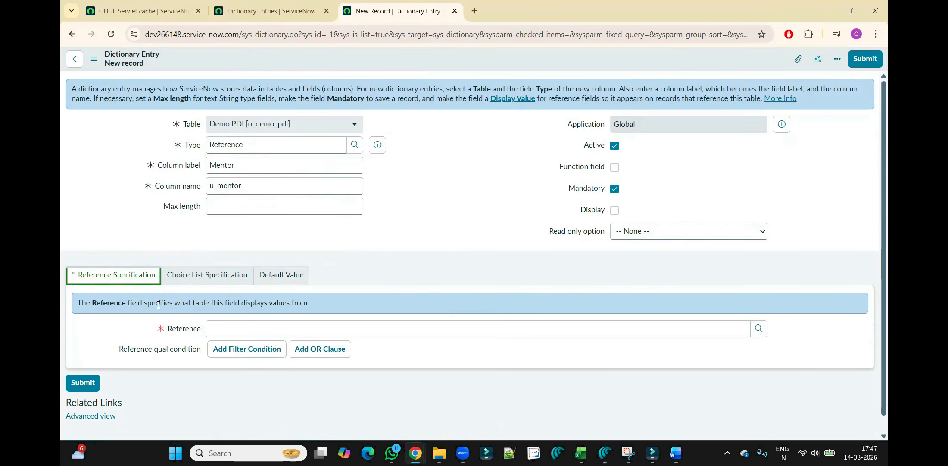
pyautogui.click(246, 327)
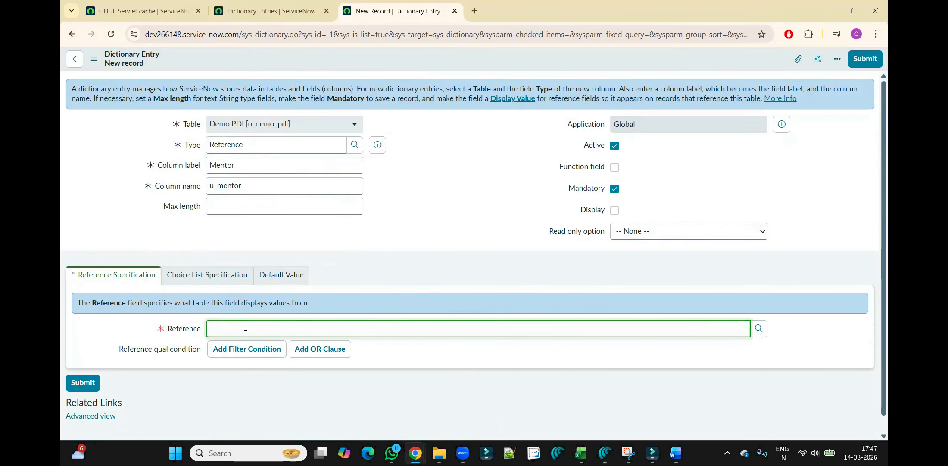
pyautogui.write('user')
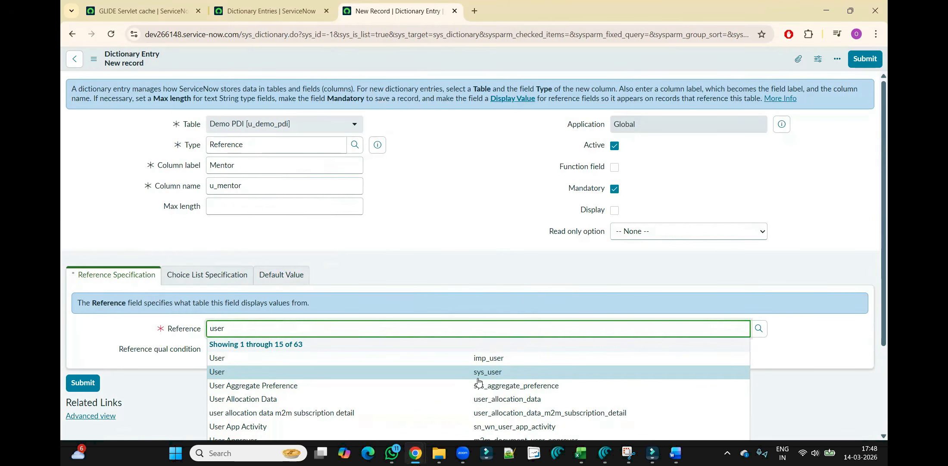
pyautogui.click(223, 375)
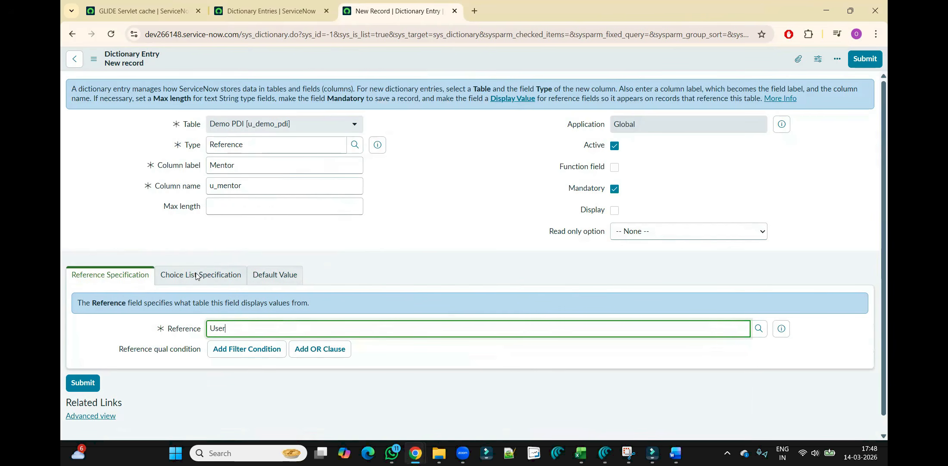
pyautogui.click(419, 232)
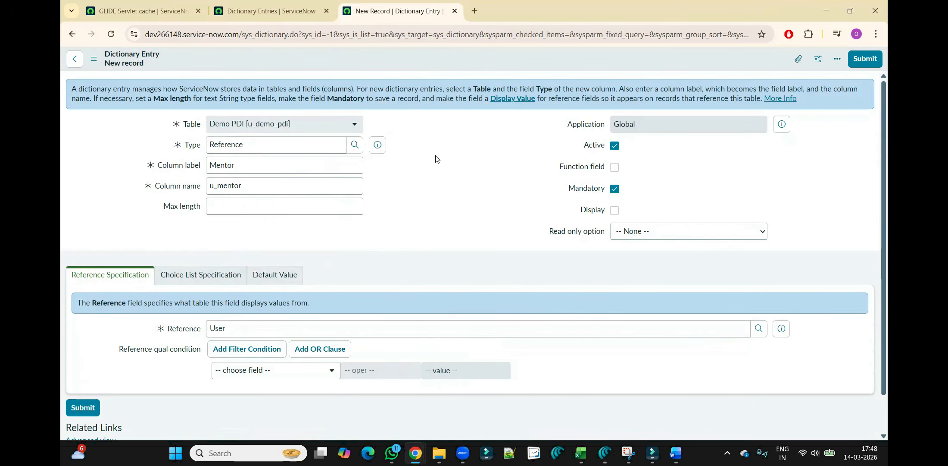
# Close the Dictionary Entries list, open the Demo PDIs list in its own tab and start a new record.
pyautogui.click(290, 4)
pyautogui.click(327, 10)
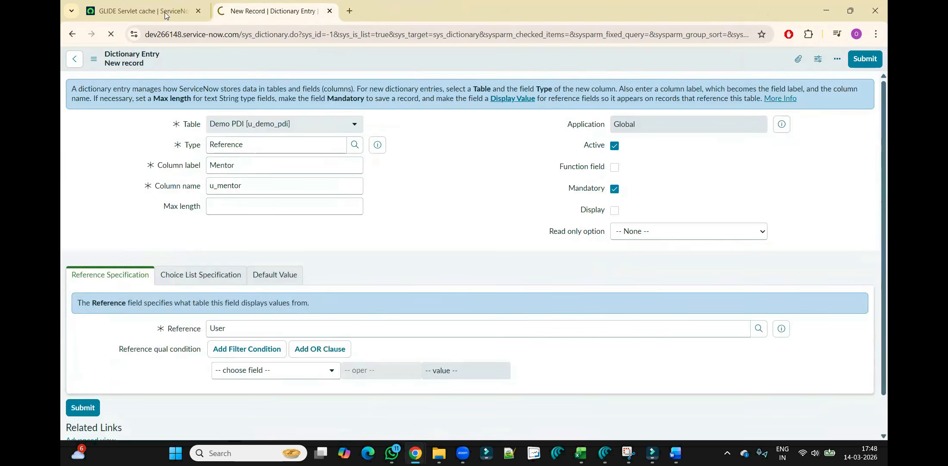
pyautogui.click(160, 12)
pyautogui.write('demo')
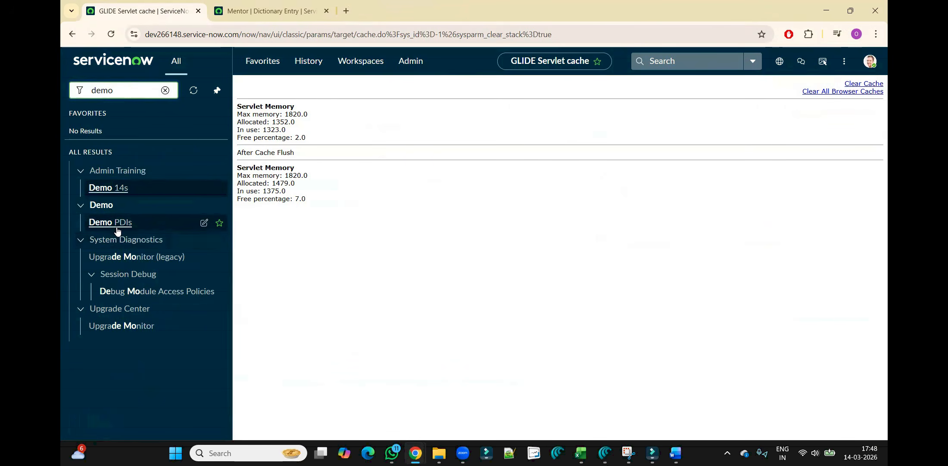
pyautogui.keyDown('ctrl'); pyautogui.click(118, 231); pyautogui.keyUp('ctrl')
pyautogui.click(255, 10)
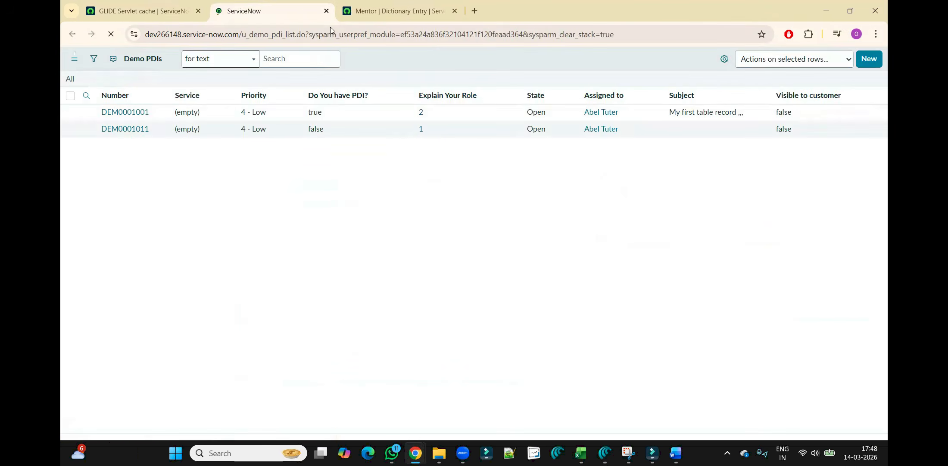
pyautogui.click(865, 62)
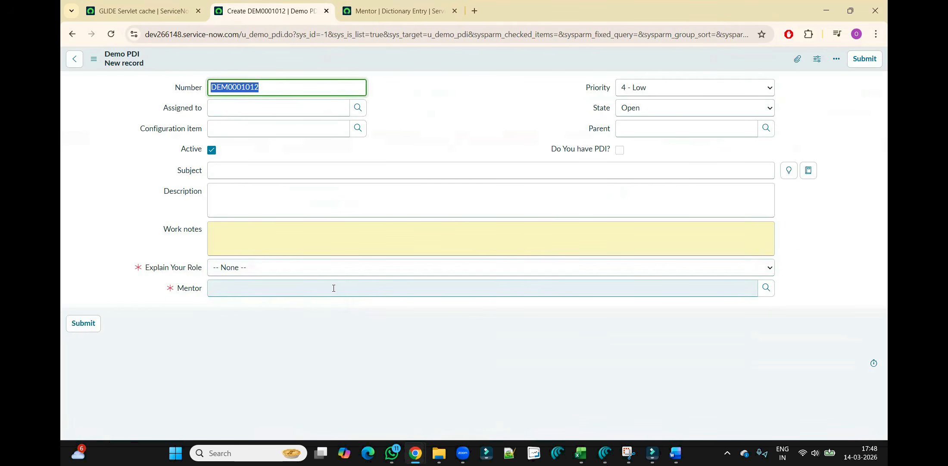
# Look up the Mentor field's user list on the new Demo PDI record and pick the first user.
pyautogui.click(399, 4)
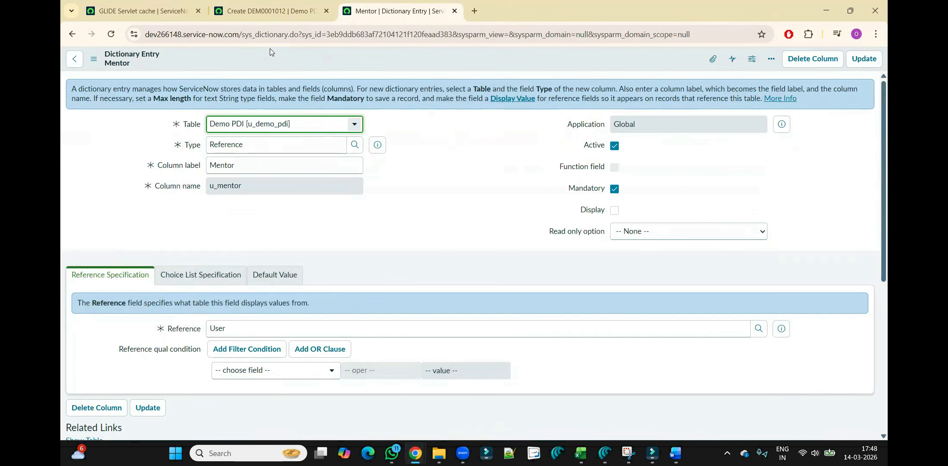
pyautogui.click(263, 13)
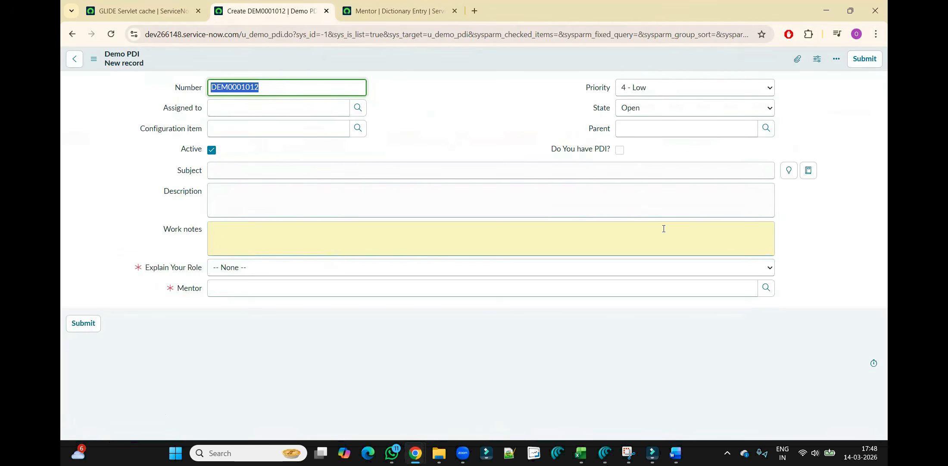
pyautogui.click(767, 288)
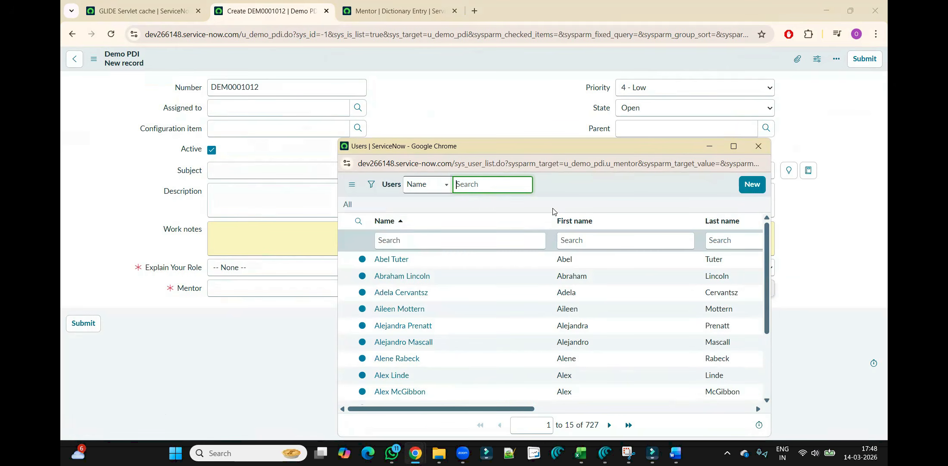
pyautogui.doubleClick(592, 147)
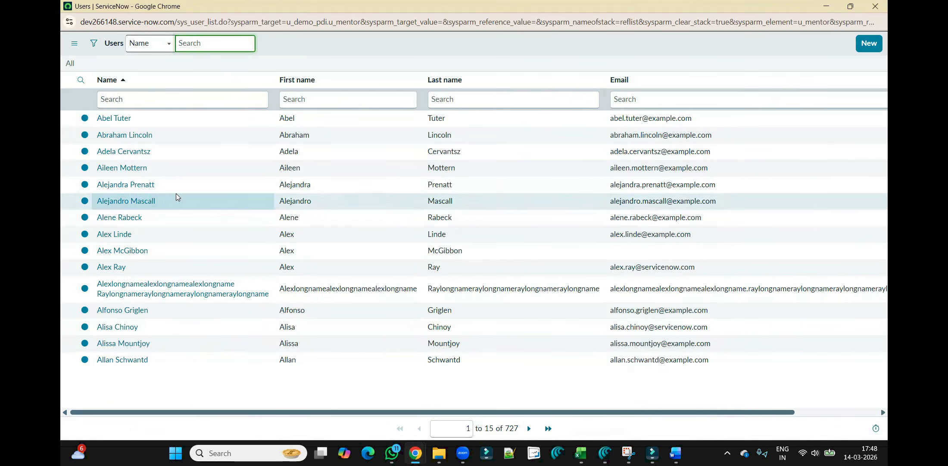
pyautogui.click(265, 297)
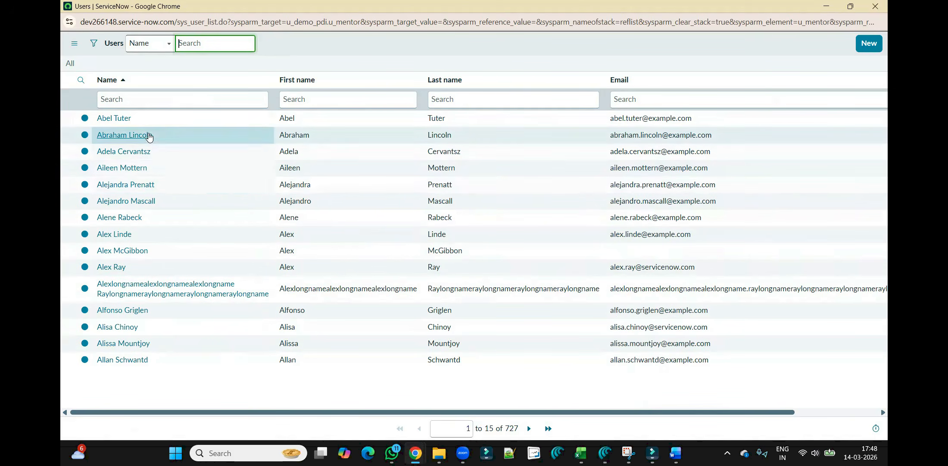
pyautogui.click(124, 122)
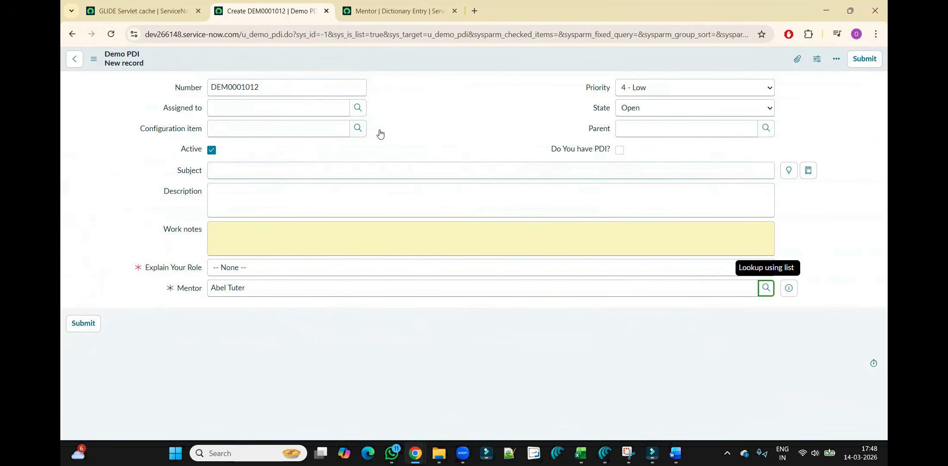
pyautogui.tripleClick(294, 287)
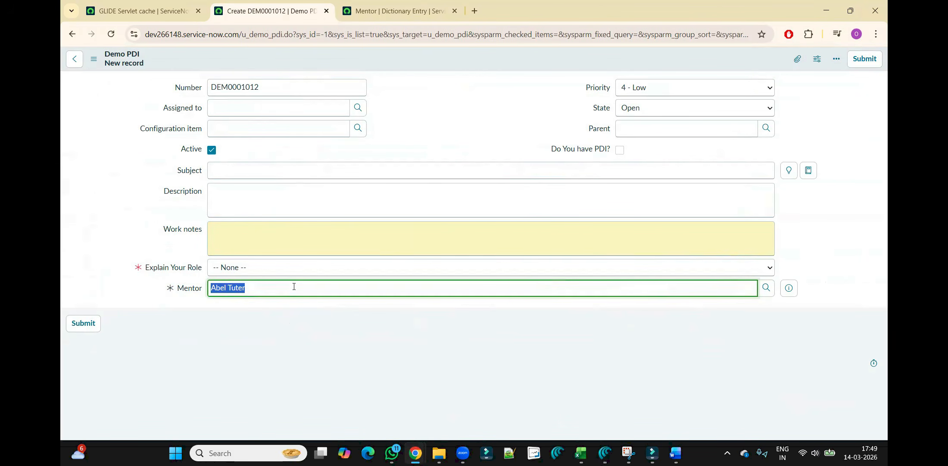
pyautogui.click(289, 367)
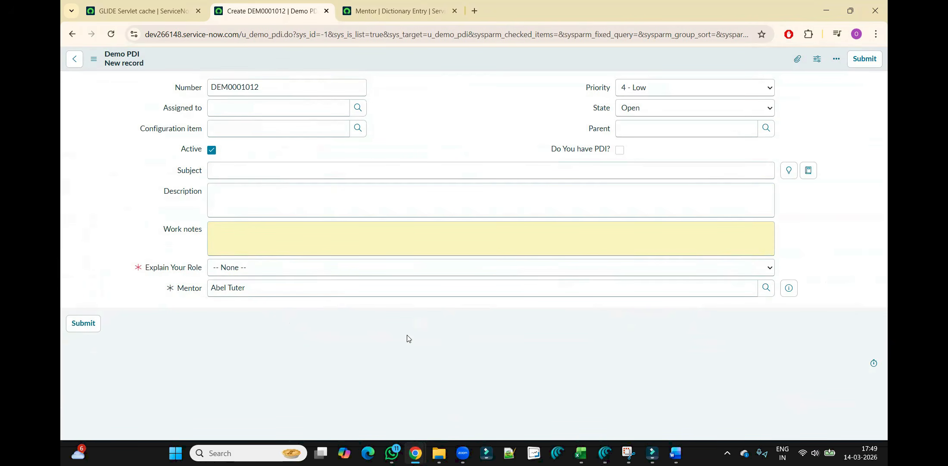
# Check how many users the unfiltered Mentor lookup offers, and close the list without changing the selection.
pyautogui.click(767, 293)
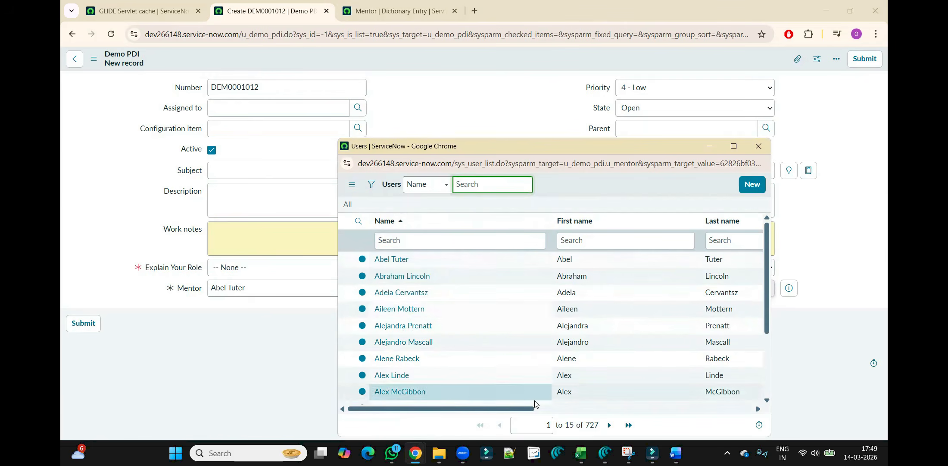
pyautogui.doubleClick(592, 424)
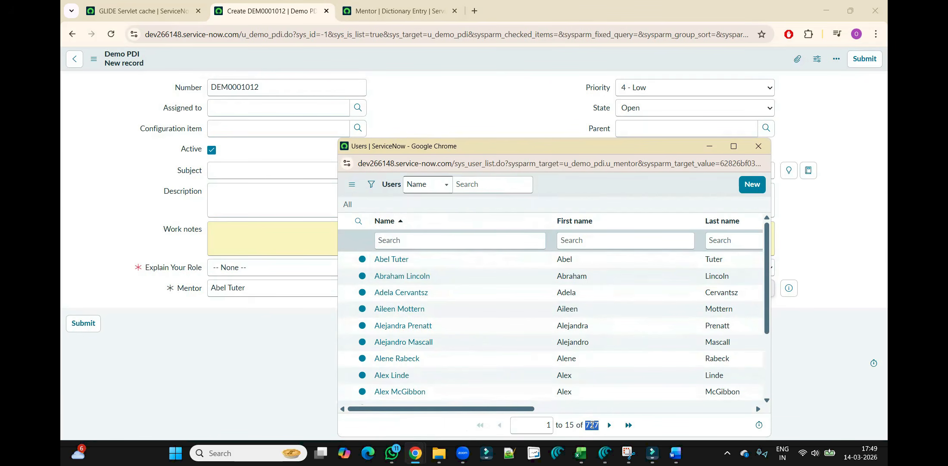
pyautogui.click(425, 97)
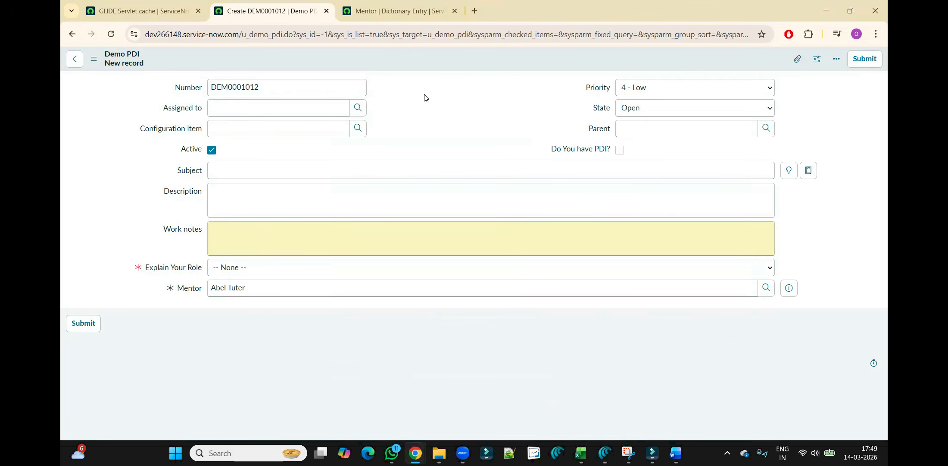
pyautogui.tripleClick(392, 295)
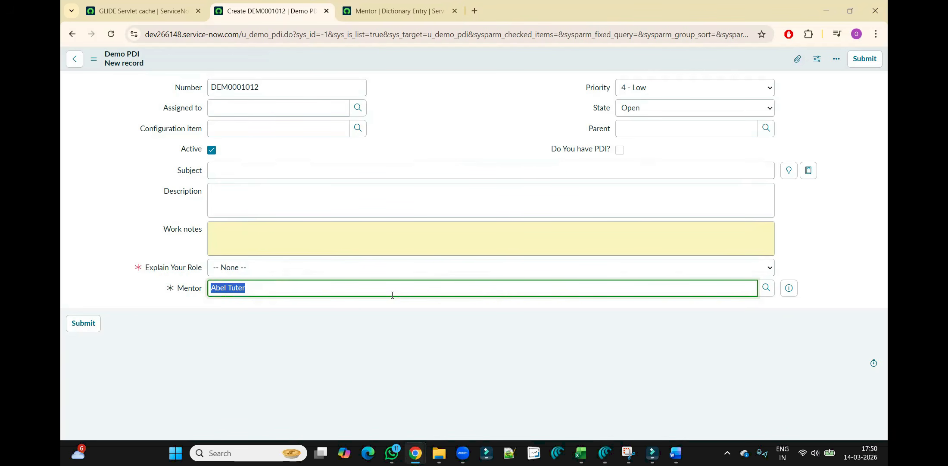
# Set the condition field of the Mentor dictionary entry's reference qualifier to Location.
pyautogui.click(397, 3)
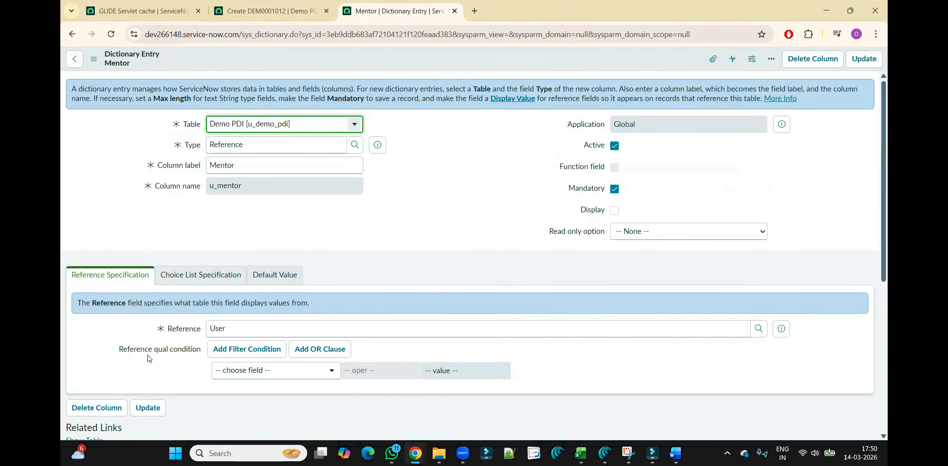
pyautogui.click(291, 371)
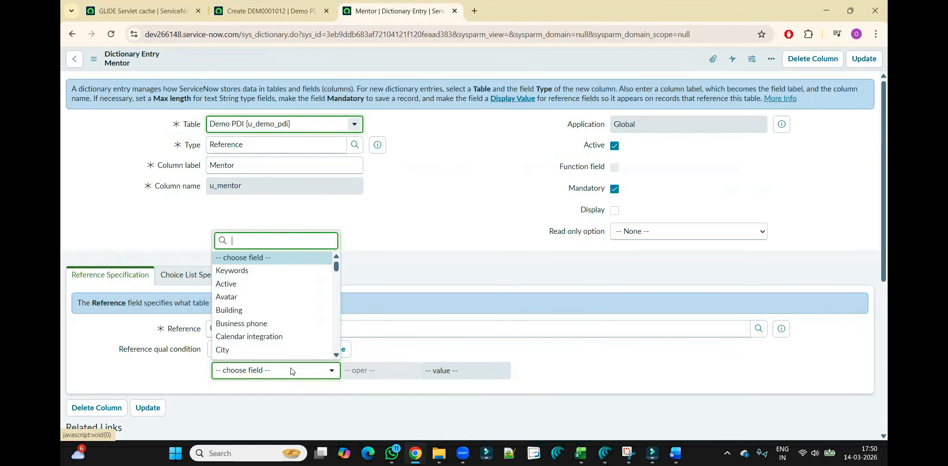
pyautogui.scroll(-2, 282, 352)
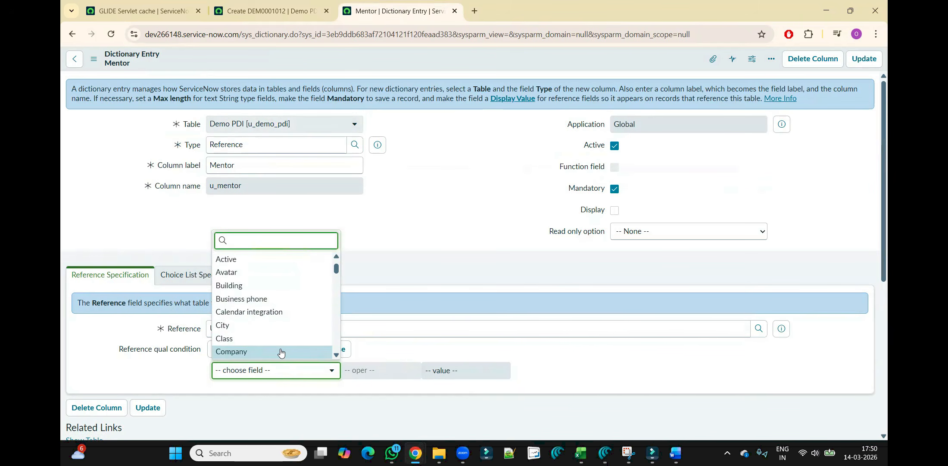
pyautogui.write('loc')
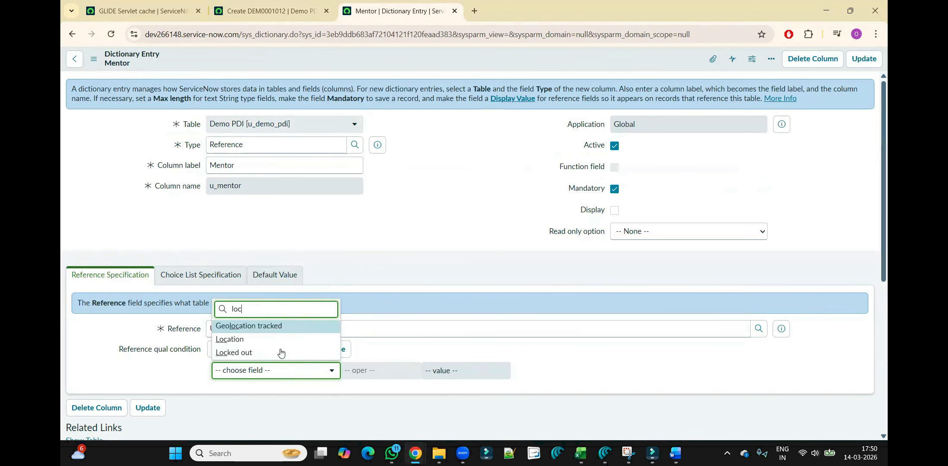
pyautogui.click(256, 339)
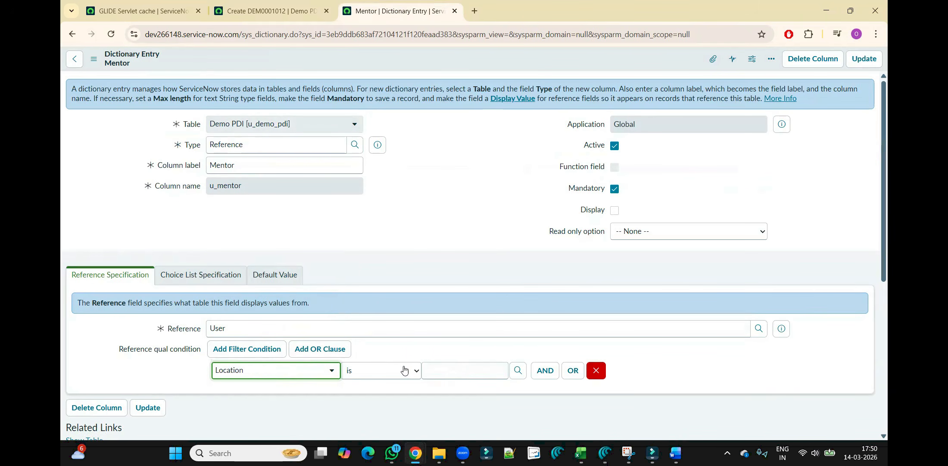
# Filter the location lookup by country india, choose India as the Location condition's value, and save the Mentor dictionary entry.
pyautogui.click(487, 371)
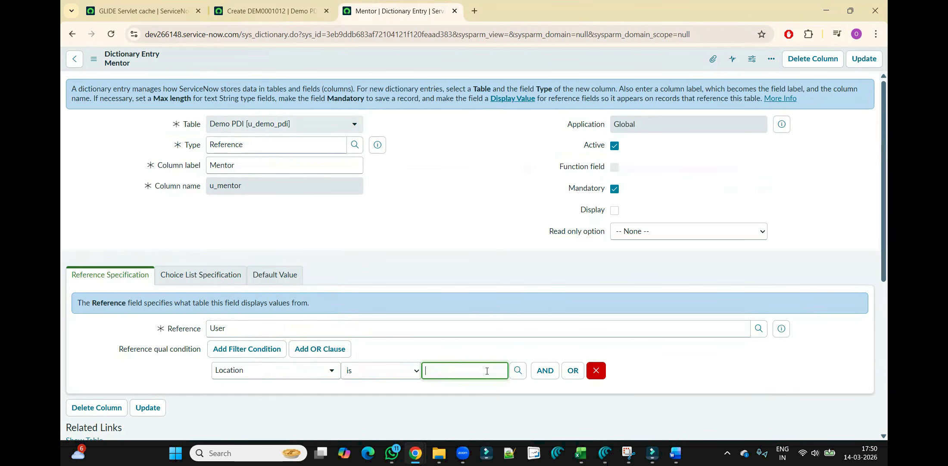
pyautogui.click(519, 372)
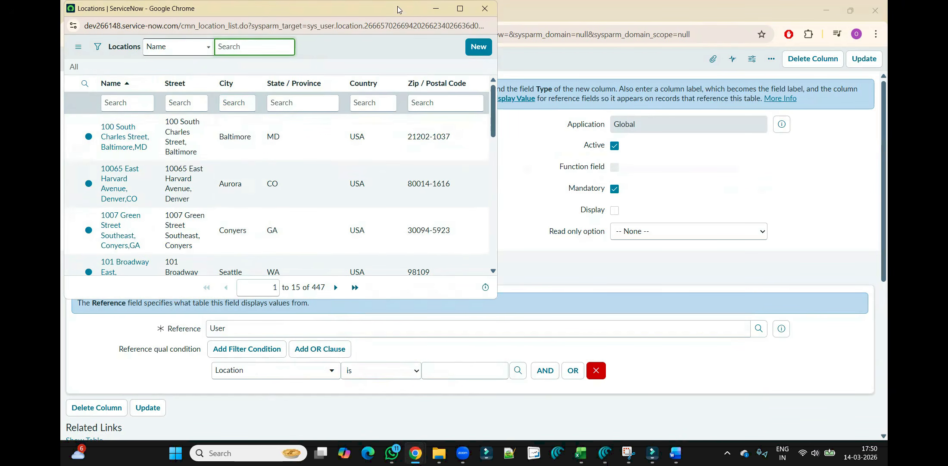
pyautogui.moveTo(400, 11); pyautogui.dragTo(496, 3)
pyautogui.click(496, 4)
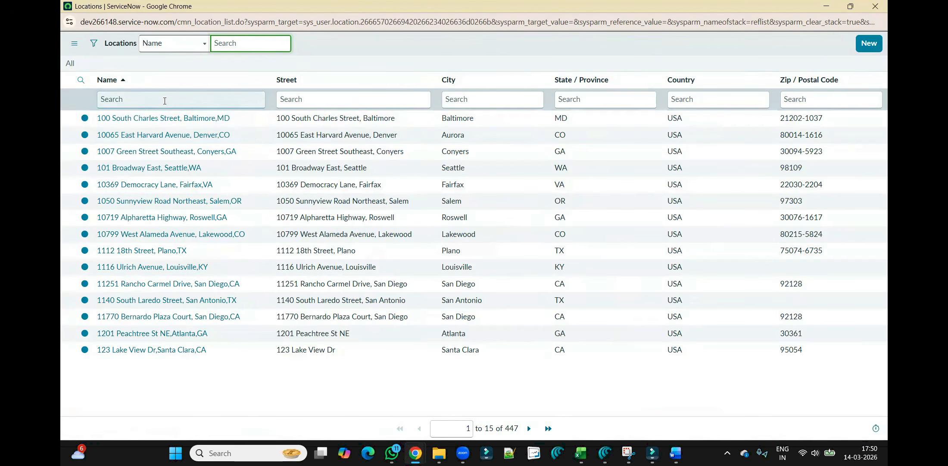
pyautogui.click(686, 96)
pyautogui.write('in')
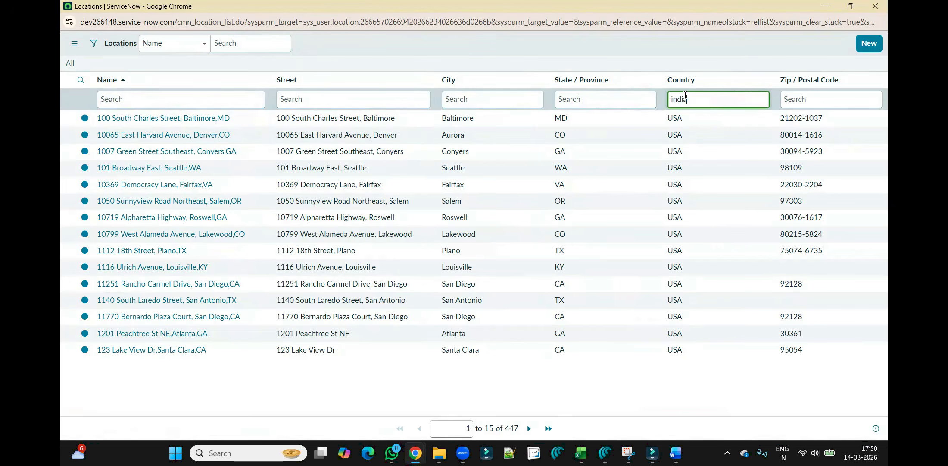
pyautogui.write('dia')
pyautogui.press('Return')
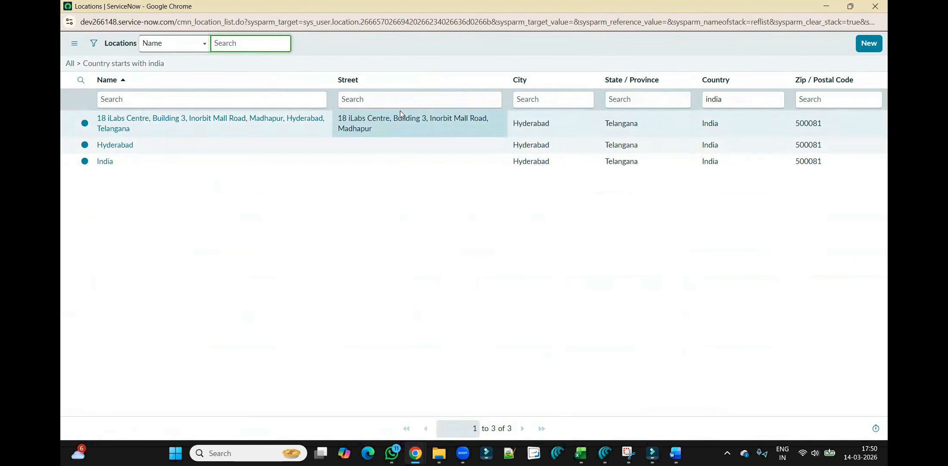
pyautogui.click(105, 161)
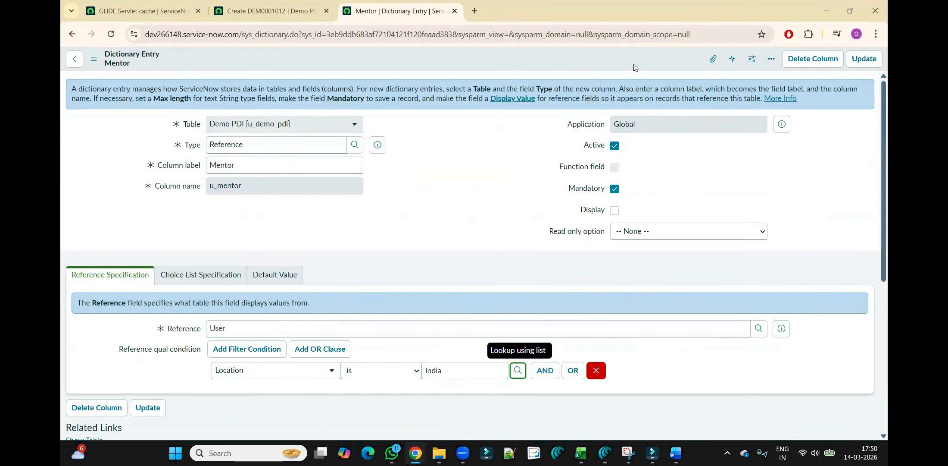
pyautogui.rightClick(560, 57)
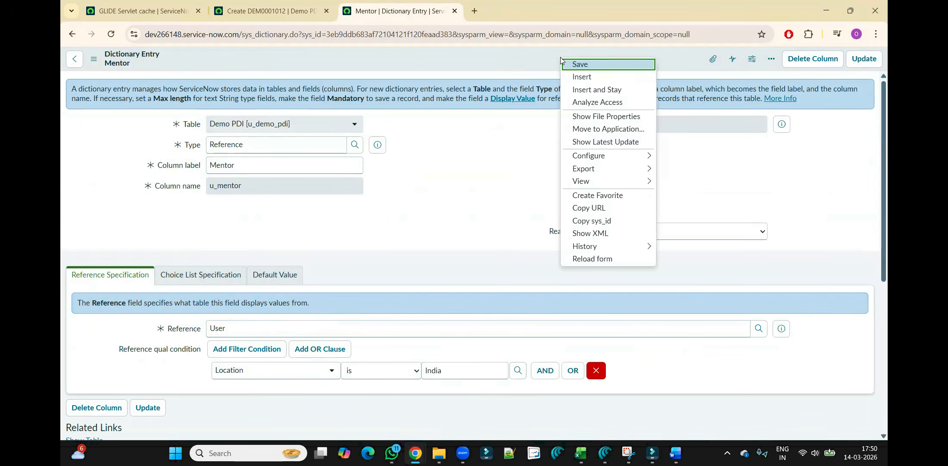
pyautogui.click(567, 63)
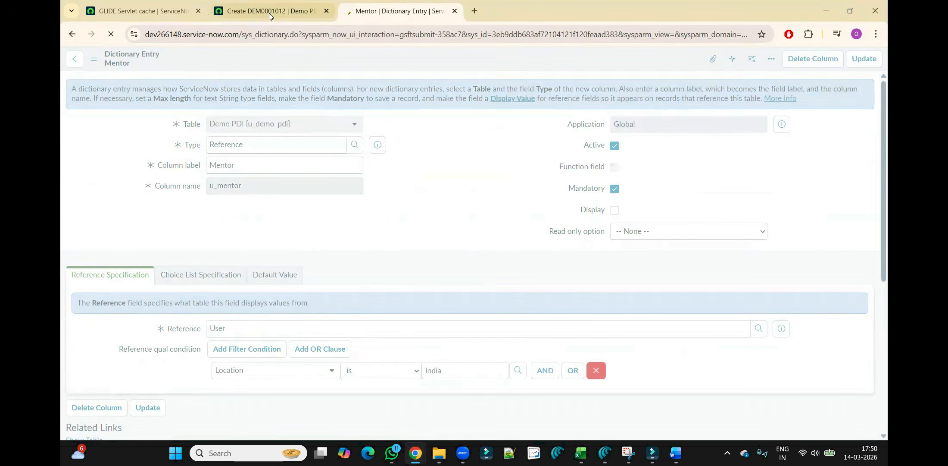
# Reload the new Demo PDI record form, discarding its unsaved changes.
pyautogui.click(269, 12)
pyautogui.click(275, 36)
pyautogui.press('Return')
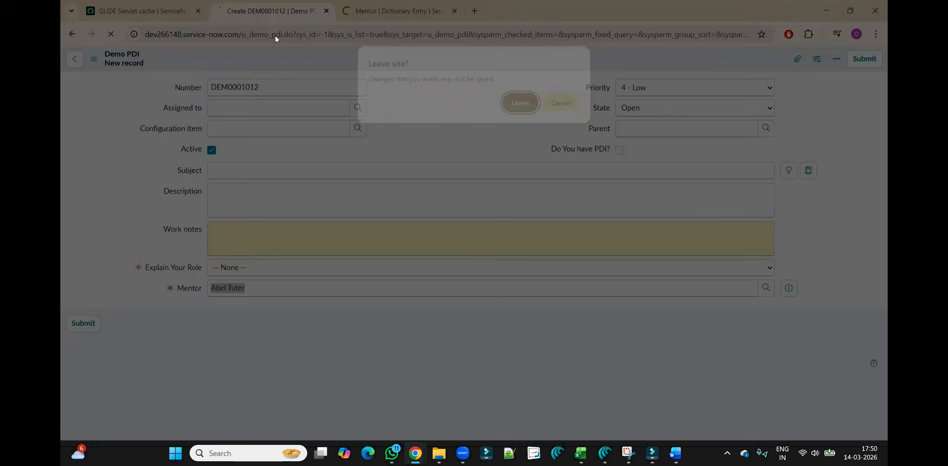
# Confirm leaving the unsaved Demo PDI form and check which users the India-restricted Mentor lookup offers.
pyautogui.click(521, 105)
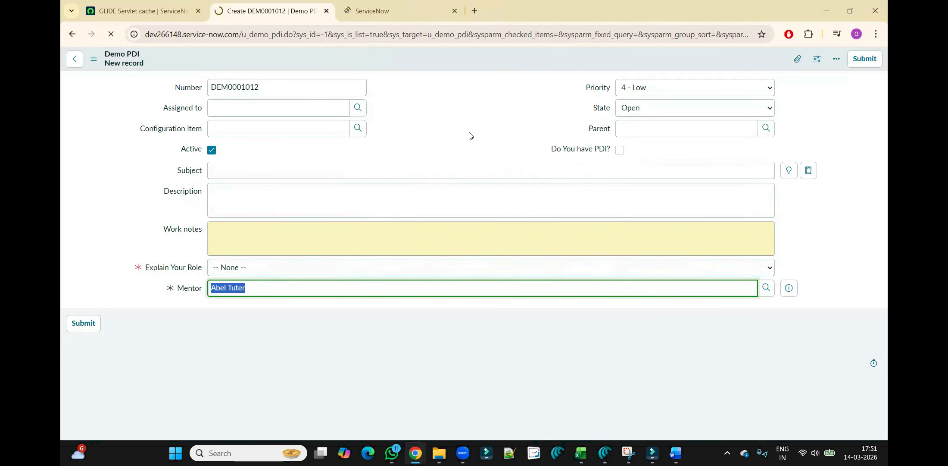
pyautogui.click(766, 288)
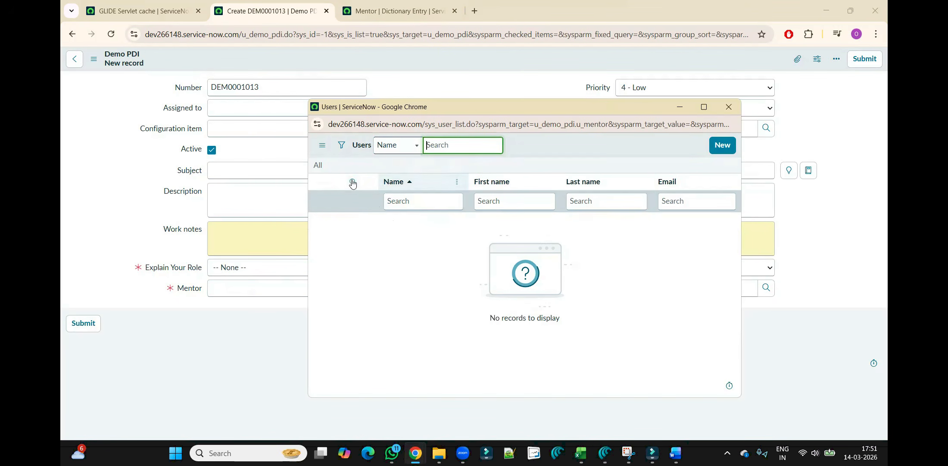
# Open the full user table list from the main ServiceNow page's navigator with sys_user.LIST.
pyautogui.click(120, 11)
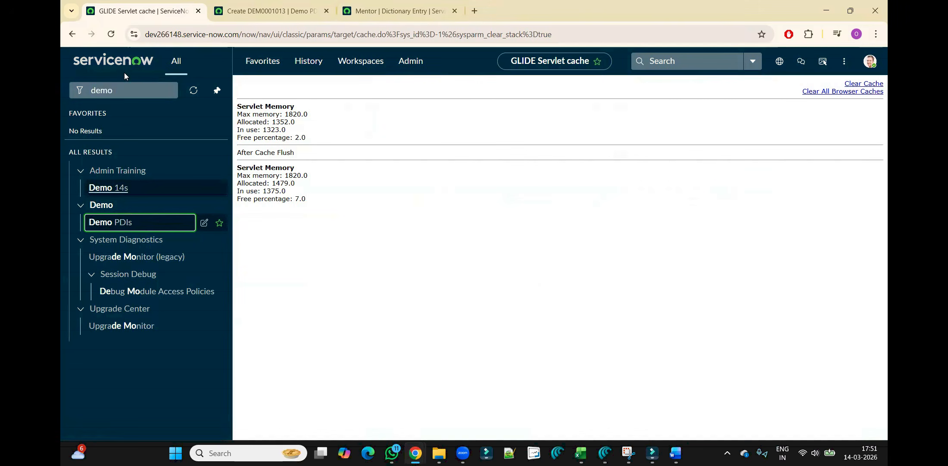
pyautogui.click(128, 90)
pyautogui.doubleClick(128, 90)
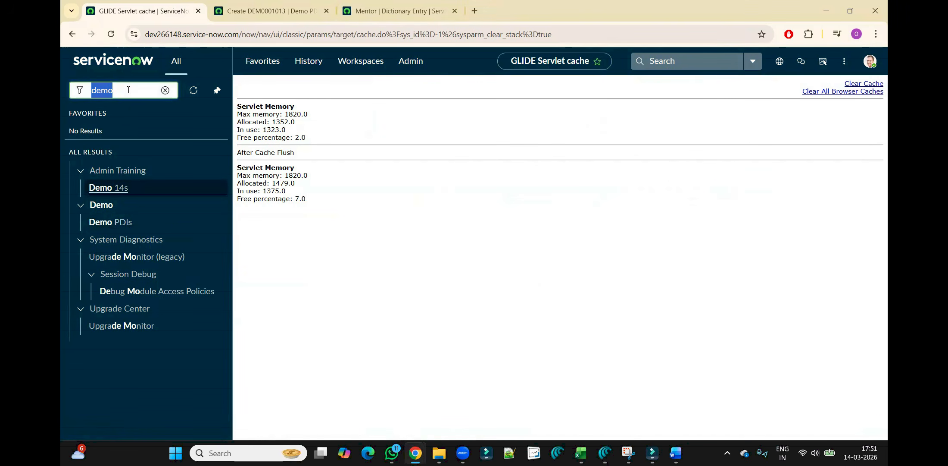
pyautogui.write('users')
pyautogui.hotkey('ctrl', 'a')
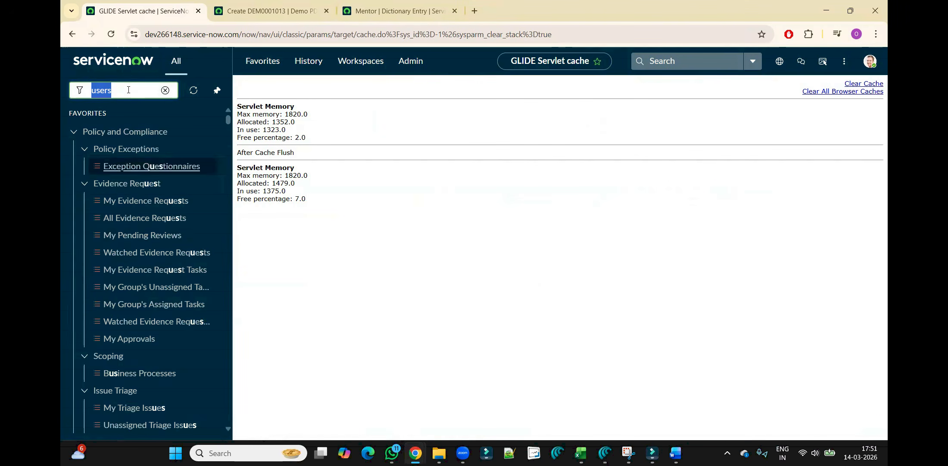
pyautogui.press('BackSpace')
pyautogui.write('sys_u')
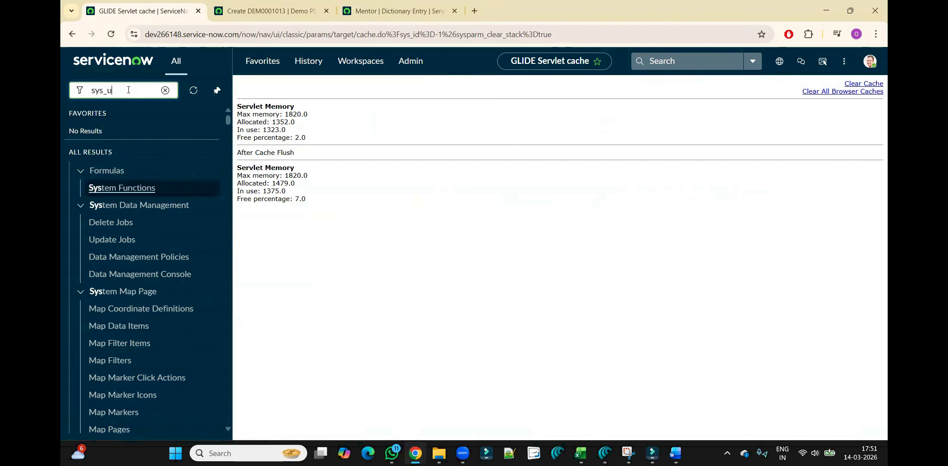
pyautogui.write('ser.LIST')
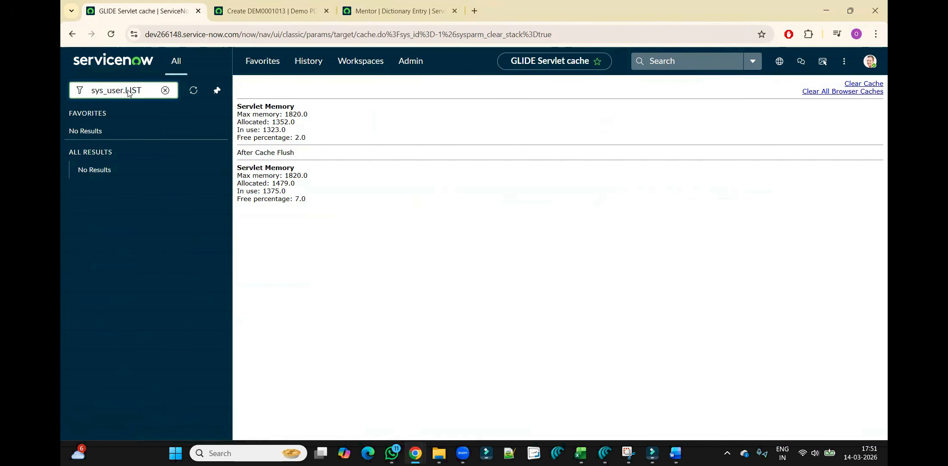
pyautogui.press('Return')
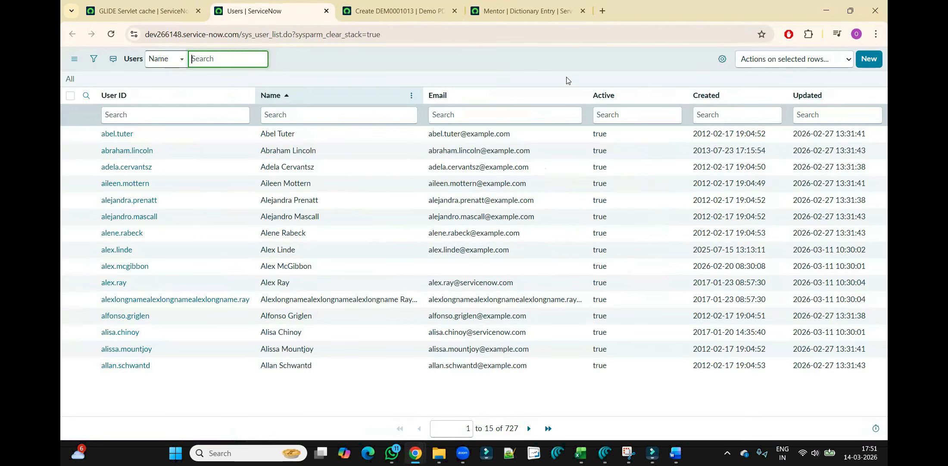
# Personalize the Users list columns by adding Location and placing it directly after Email.
pyautogui.click(720, 61)
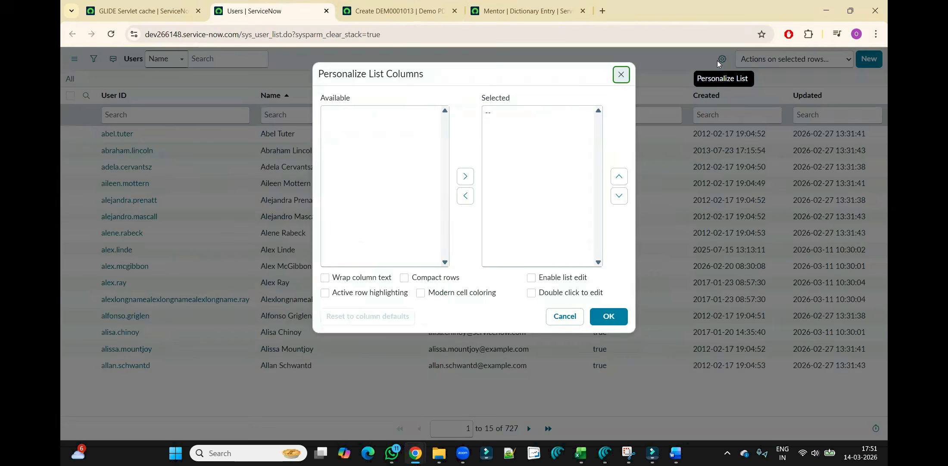
pyautogui.click(379, 198)
pyautogui.write('lo')
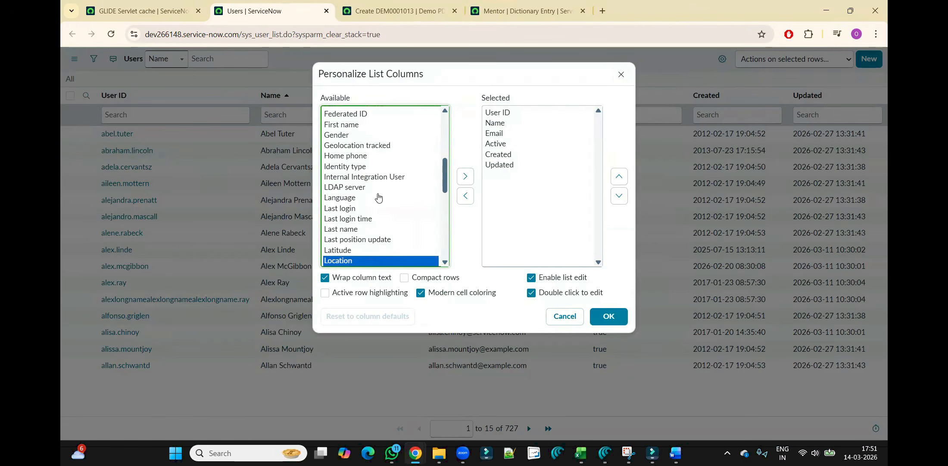
pyautogui.click(466, 176)
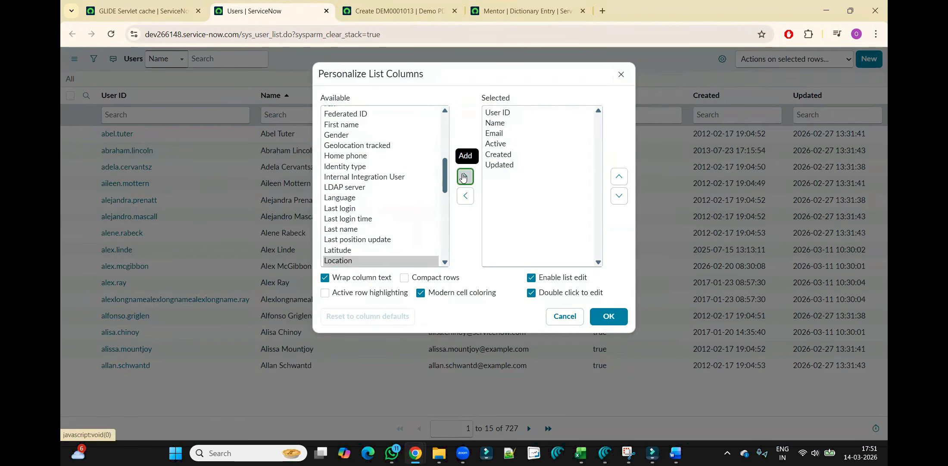
pyautogui.click(619, 177)
pyautogui.click(620, 177)
pyautogui.click(620, 176)
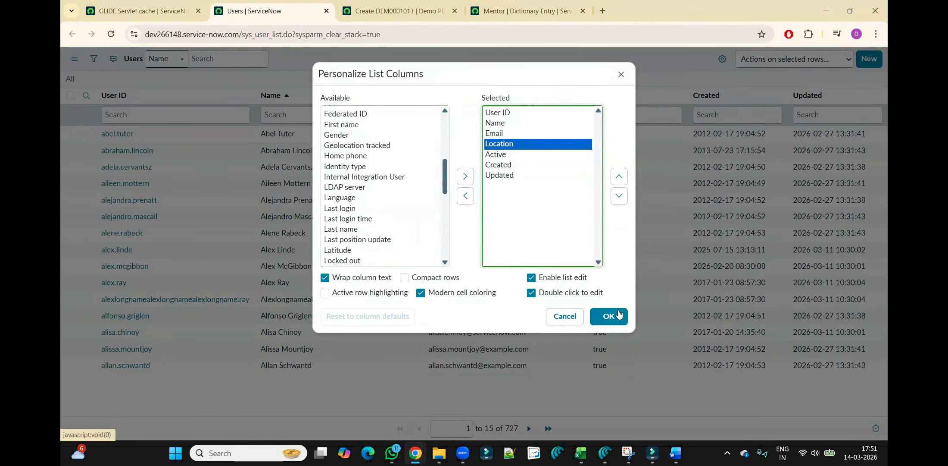
pyautogui.click(617, 316)
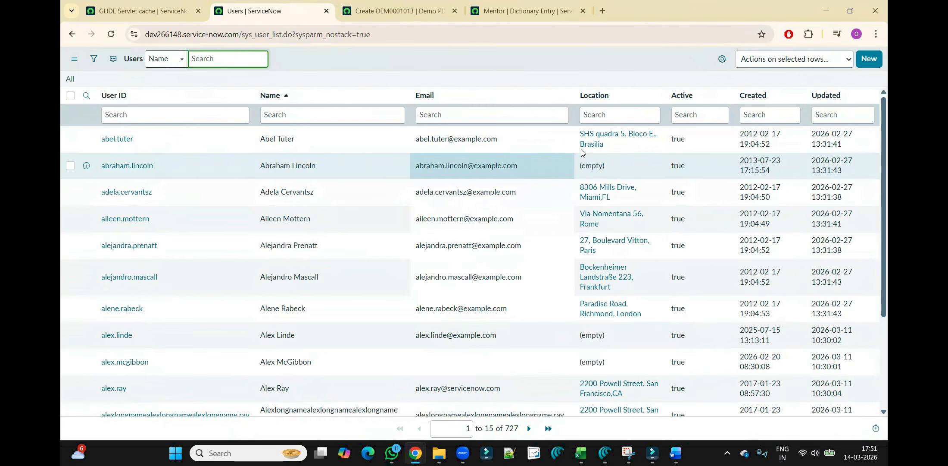
# Set the Location of the first five users in the list to Brasil in one bulk edit.
pyautogui.click(618, 149)
pyautogui.hotkey('shift', 'Down')
pyautogui.hotkey('shift', 'Down')
pyautogui.hotkey('shift', 'Down')
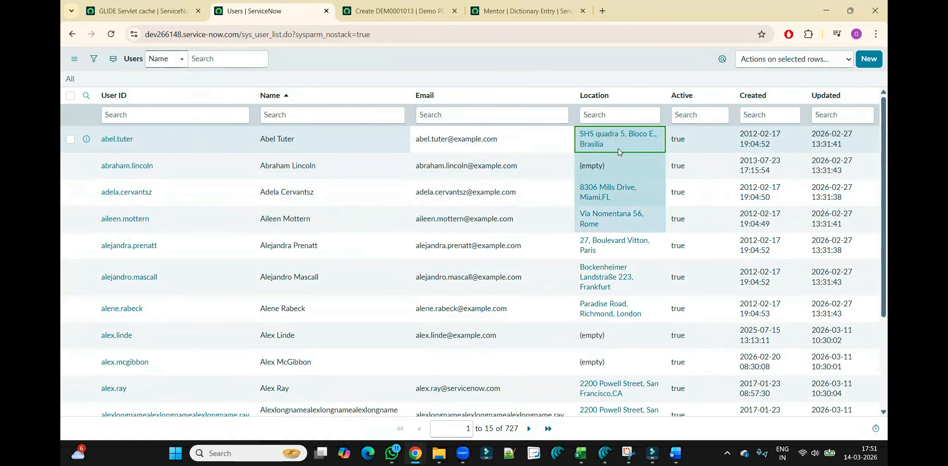
pyautogui.doubleClick(618, 148)
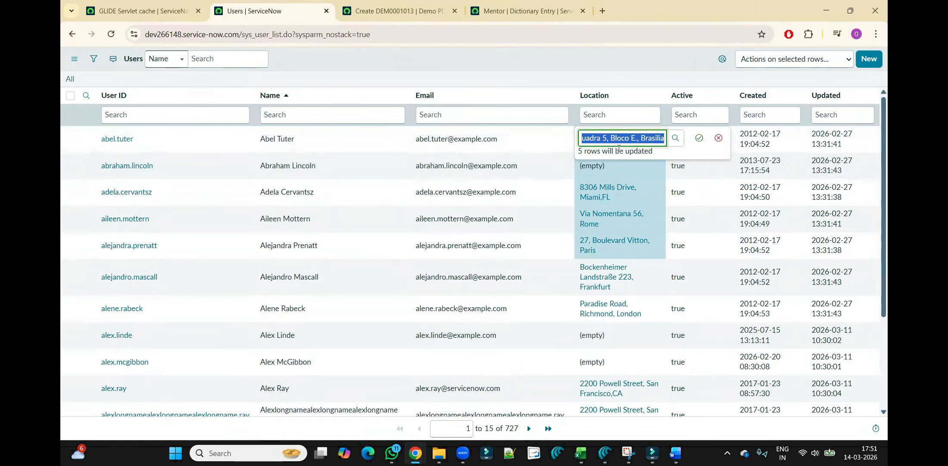
pyautogui.write('INDIA')
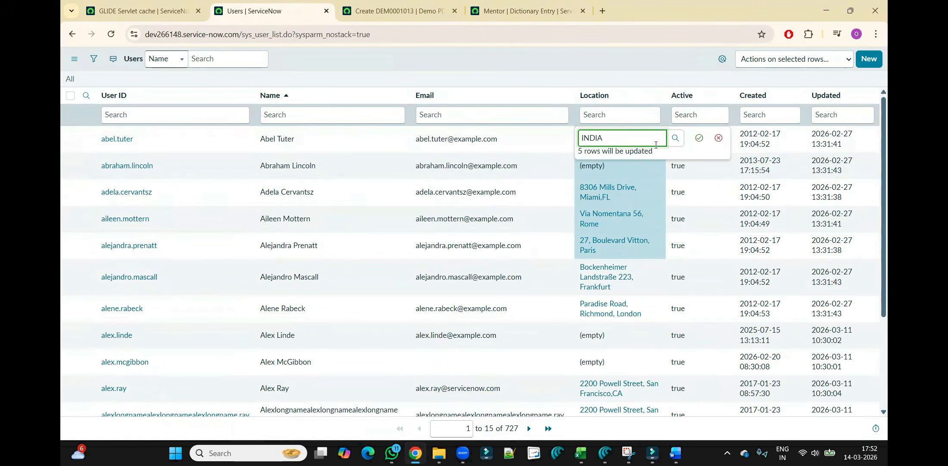
pyautogui.click(675, 139)
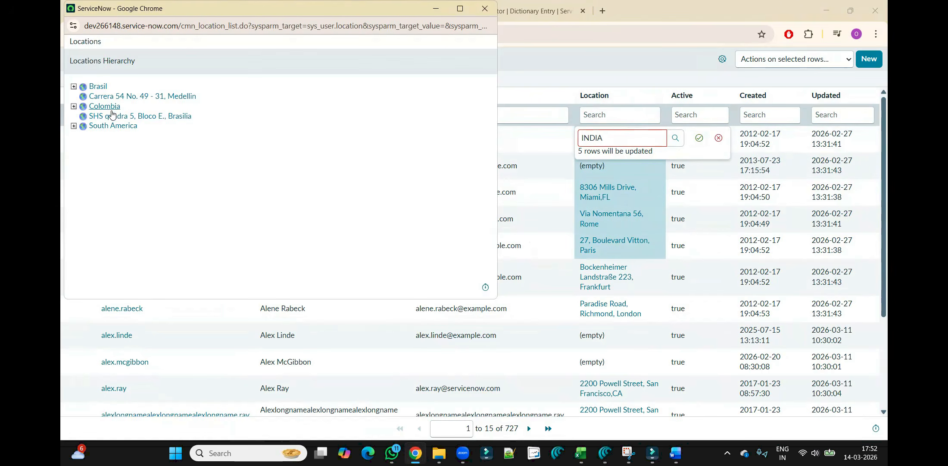
pyautogui.click(97, 86)
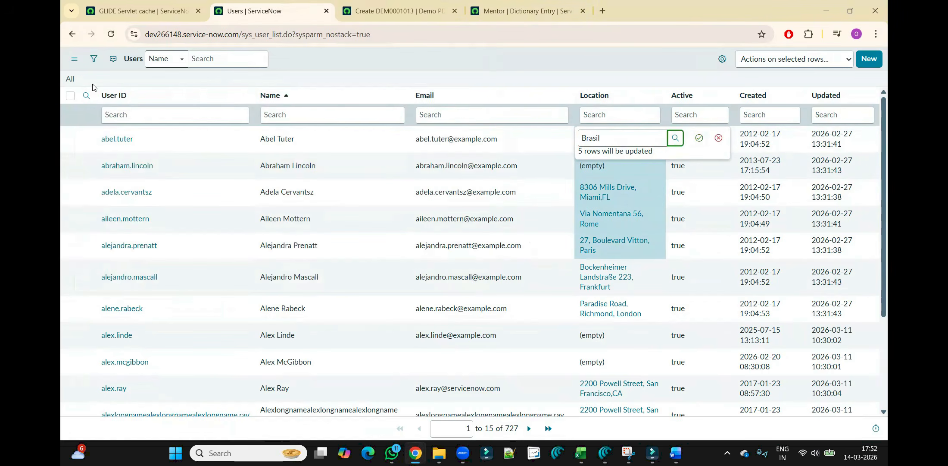
pyautogui.click(699, 138)
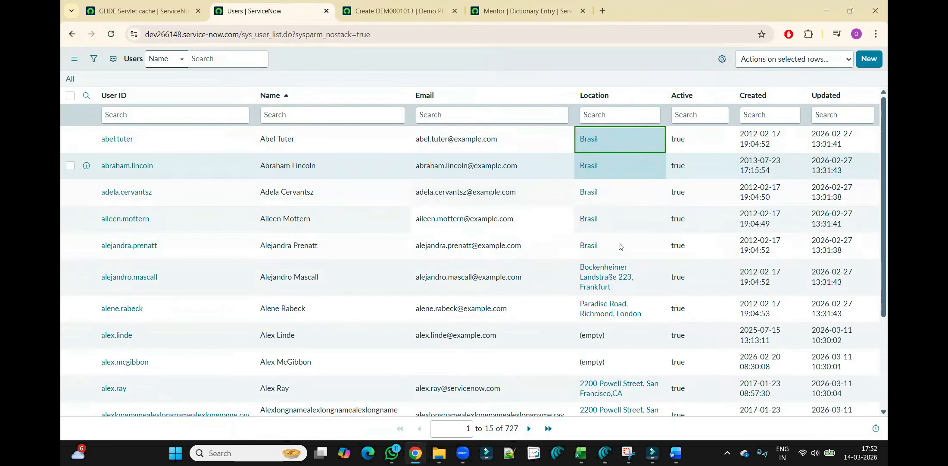
# Filter the Users list to show only records whose Location matches Brasil.
pyautogui.click(619, 135)
pyautogui.rightClick(618, 135)
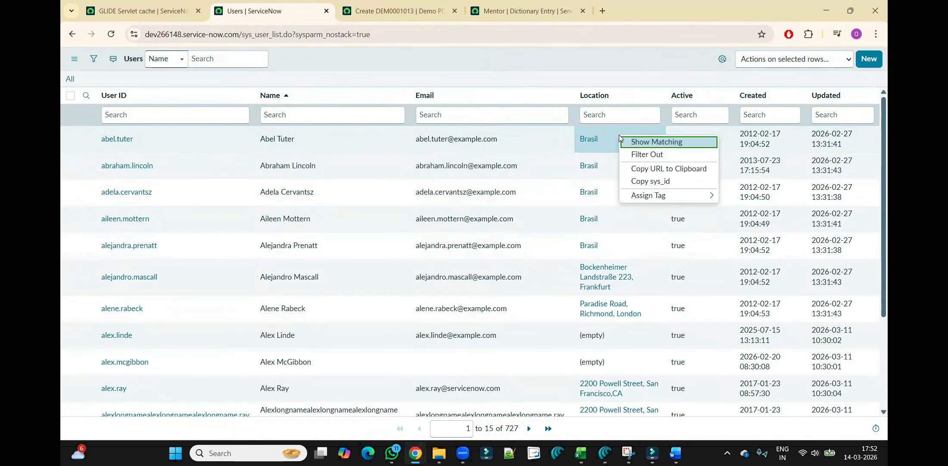
pyautogui.click(627, 138)
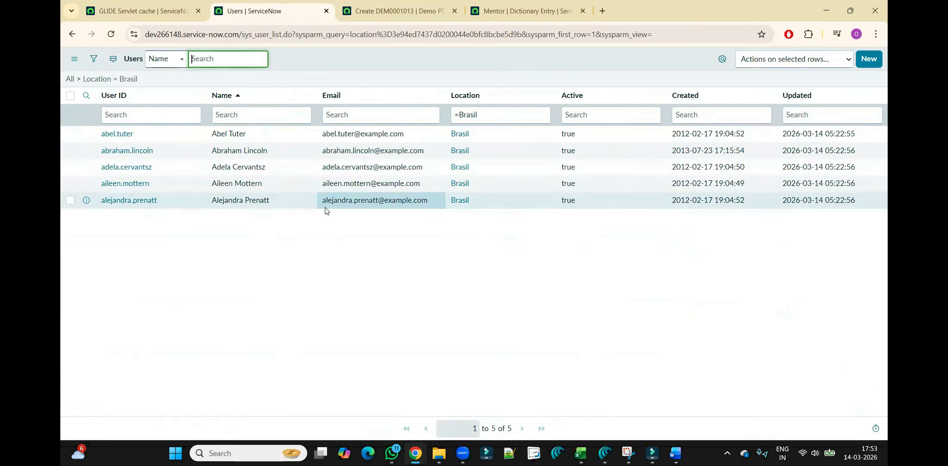
# Change the Location value in the Mentor dictionary entry's reference qualifier condition to Brasil and save the entry.
pyautogui.click(392, 4)
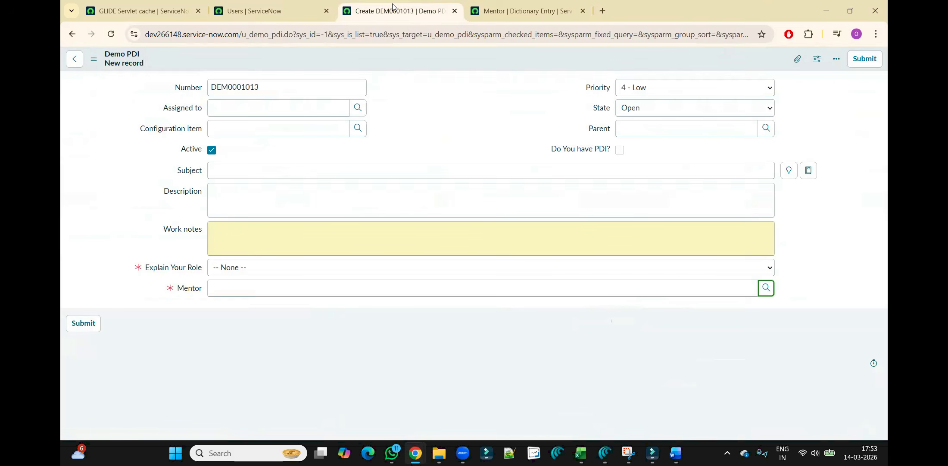
pyautogui.click(501, 14)
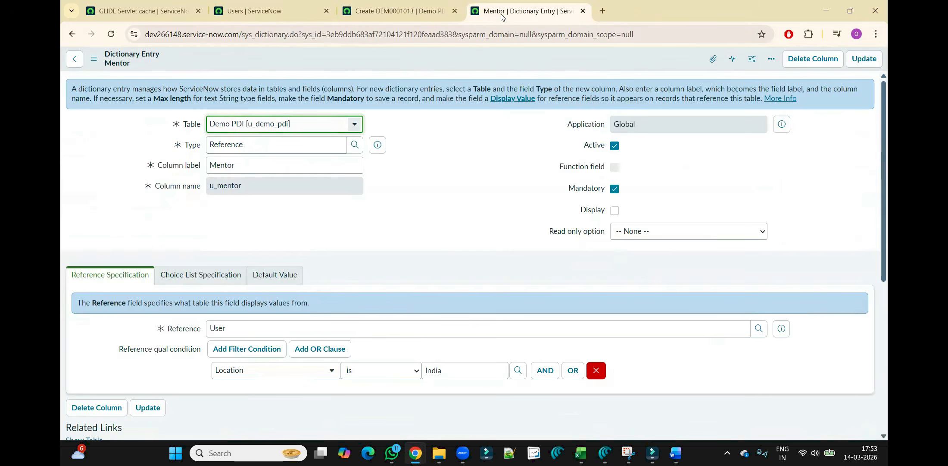
pyautogui.doubleClick(449, 371)
pyautogui.write('BRA')
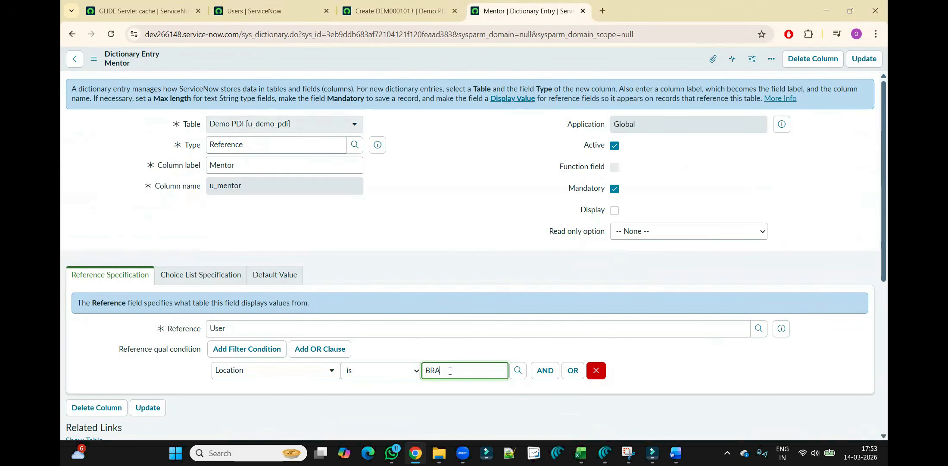
pyautogui.click(446, 388)
pyautogui.rightClick(539, 62)
pyautogui.click(552, 67)
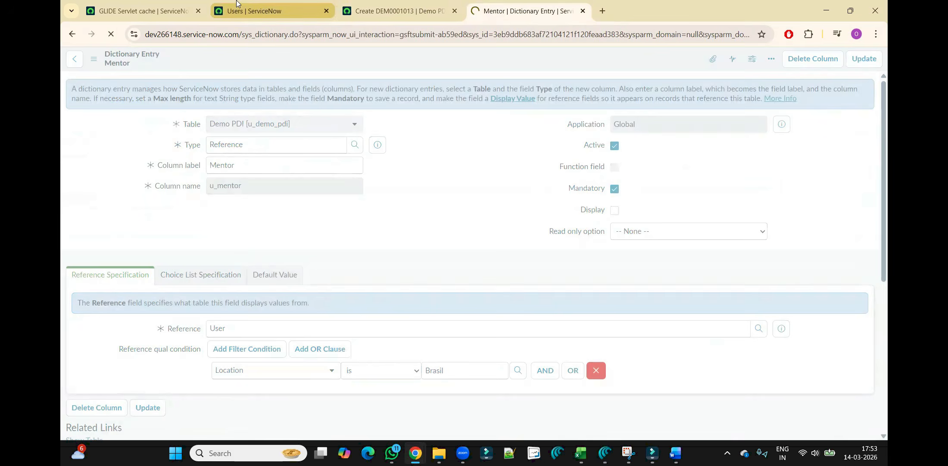
# Check which users the Mentor lookup on the new Demo PDI record offers with the Brasil condition.
pyautogui.click(395, 10)
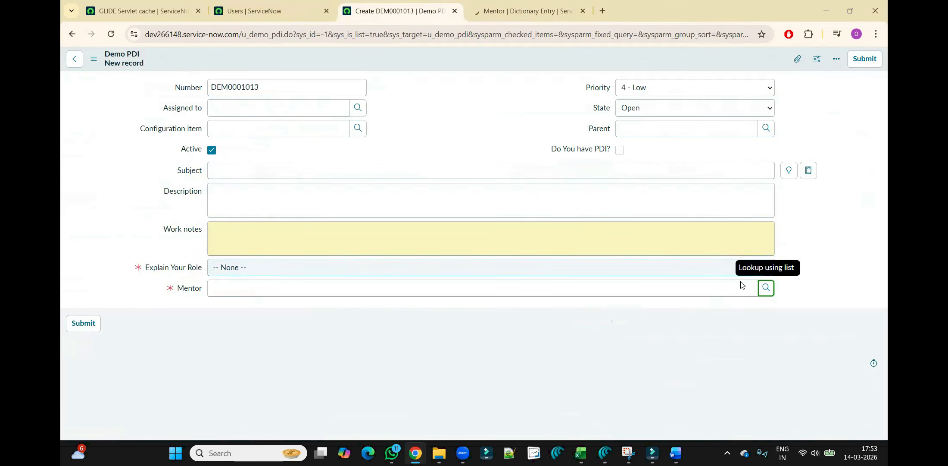
pyautogui.click(766, 287)
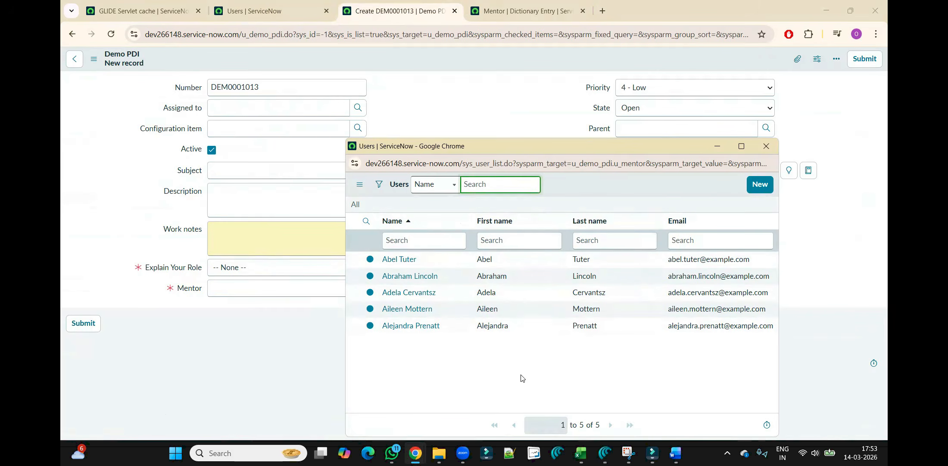
# Return to the Mentor dictionary entry and switch it to the Advanced view to reach its reference qualifier settings.
pyautogui.click(504, 12)
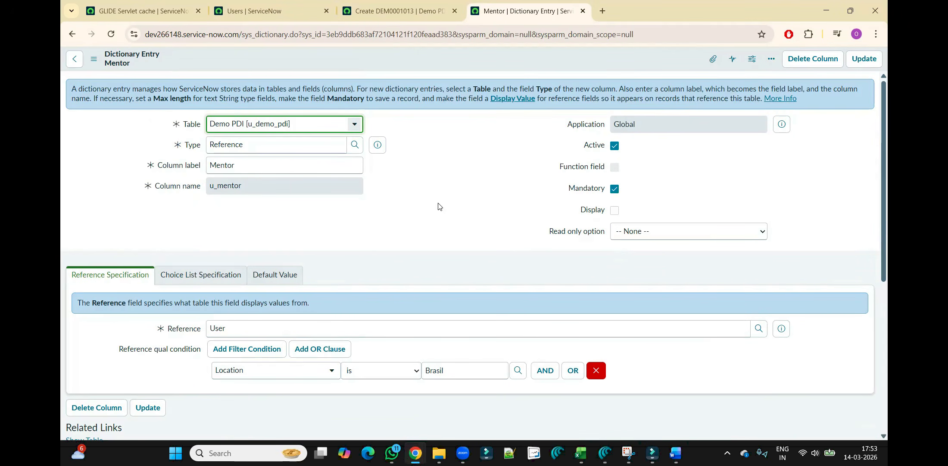
pyautogui.moveTo(887, 151); pyautogui.dragTo(887, 265)
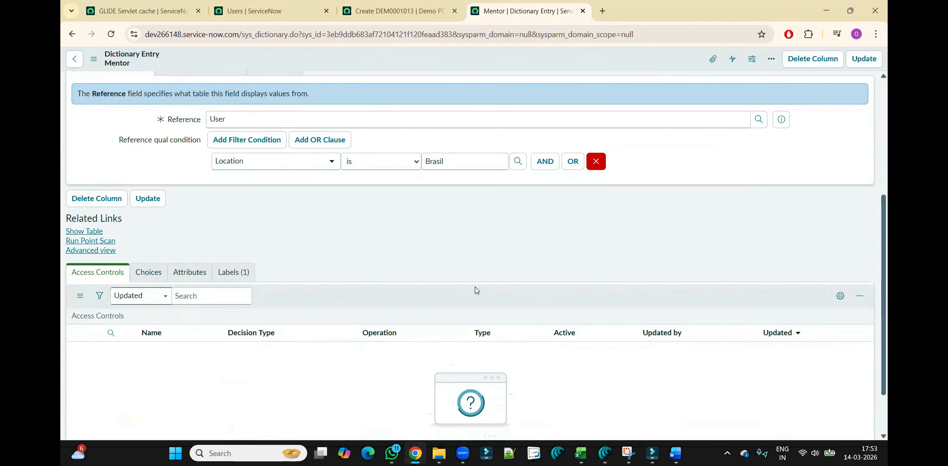
pyautogui.click(93, 251)
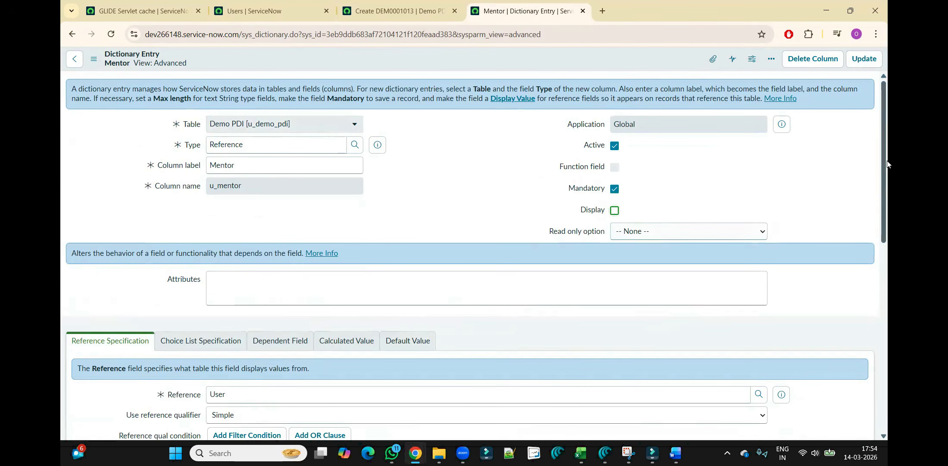
pyautogui.moveTo(882, 171); pyautogui.dragTo(888, 245)
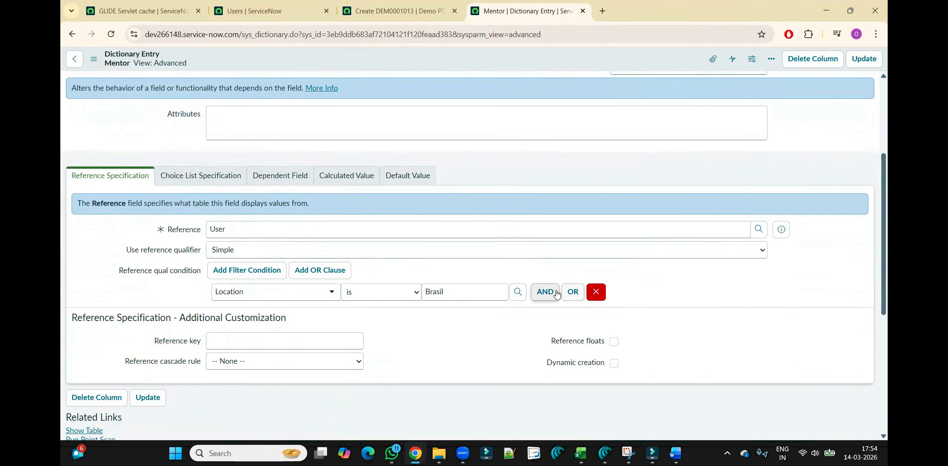
# Switch Use reference qualifier to Advanced and select the whole query in Reference qual.
pyautogui.click(241, 251)
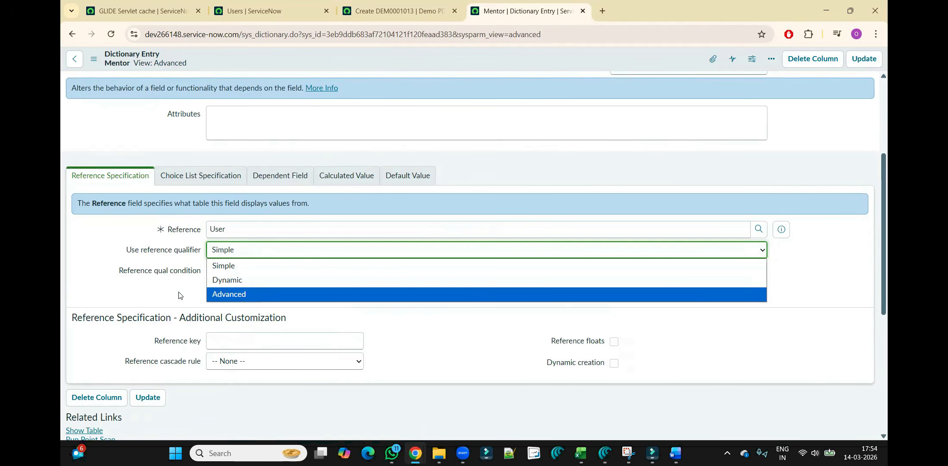
pyautogui.click(247, 292)
pyautogui.click(312, 274)
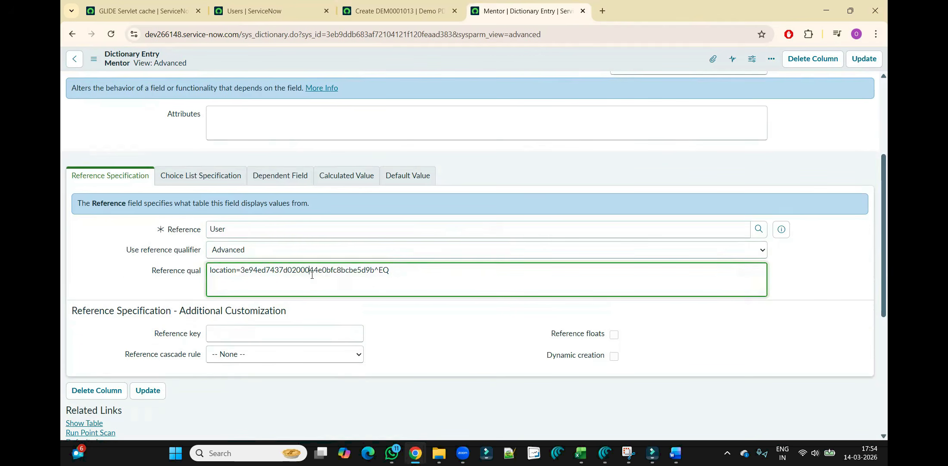
pyautogui.hotkey('ctrl', 'a')
# Switch Use reference qualifier to Dynamic and check which dynamic filter options the Dynamic ref qual lookup offers.
pyautogui.click(300, 254)
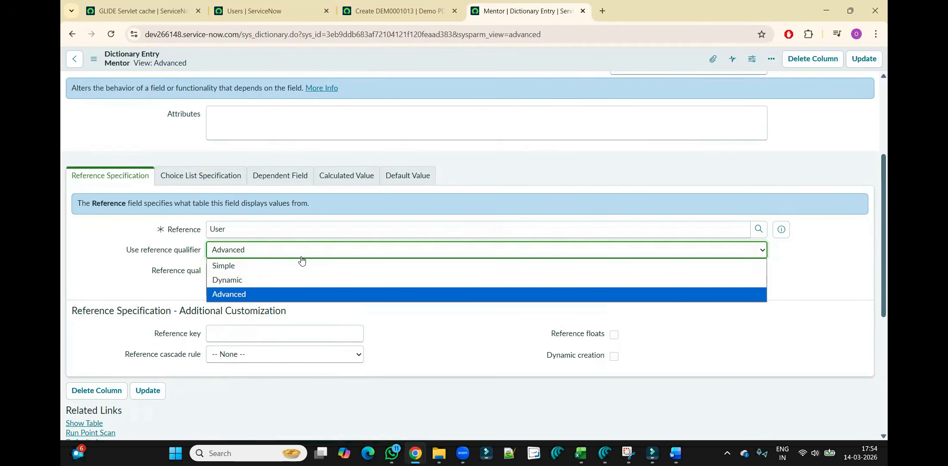
pyautogui.click(281, 280)
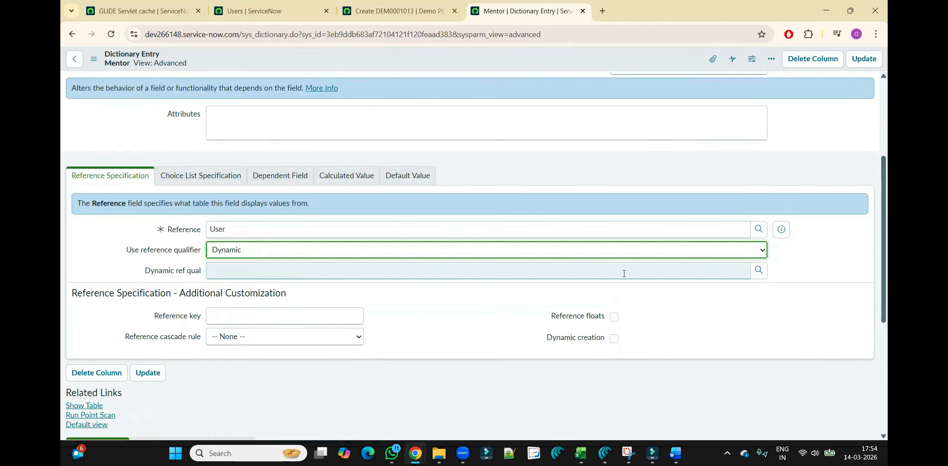
pyautogui.click(759, 270)
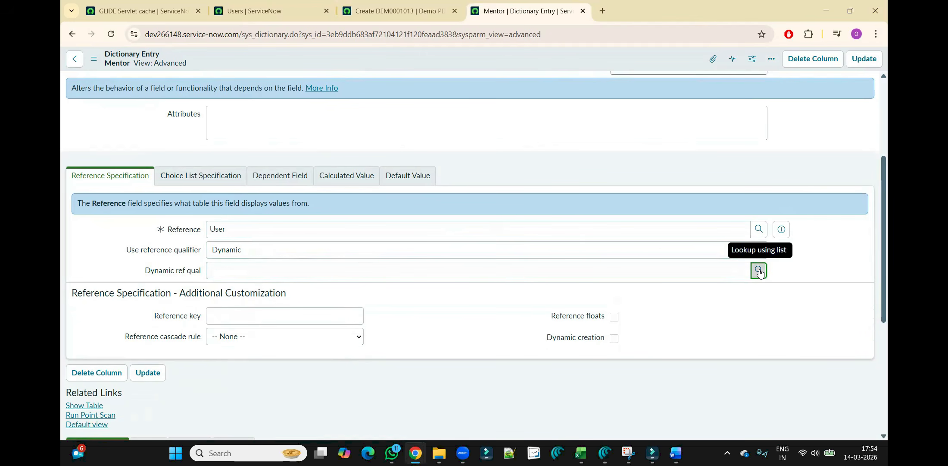
pyautogui.click(759, 271)
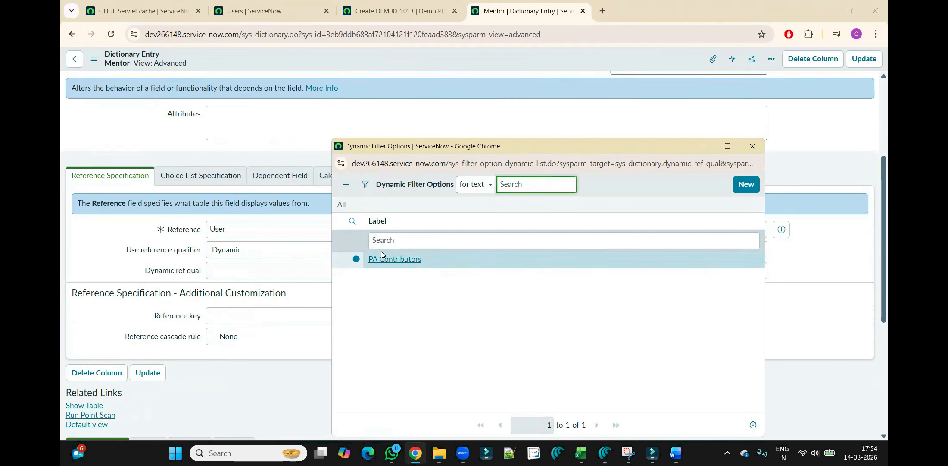
pyautogui.click(750, 149)
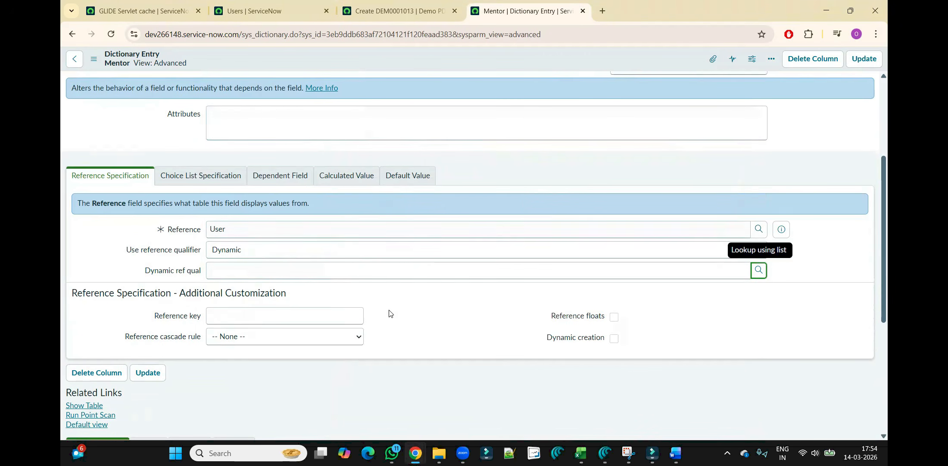
pyautogui.click(75, 304)
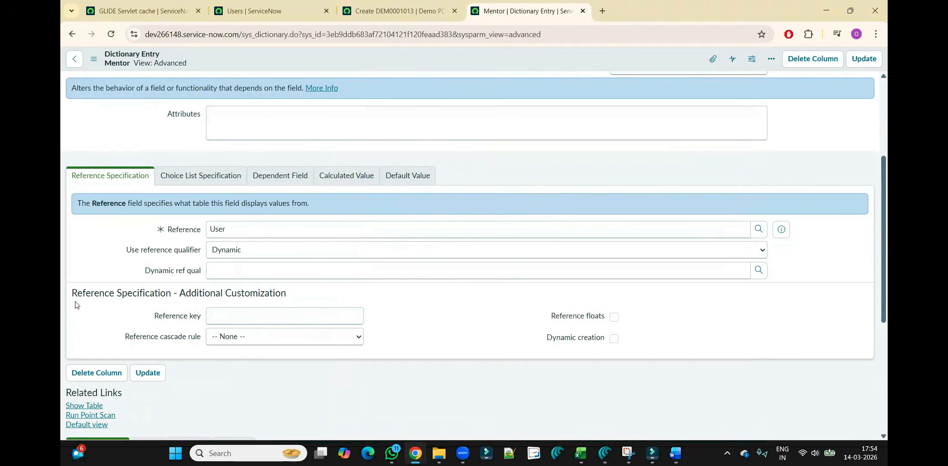
pyautogui.moveTo(76, 295); pyautogui.dragTo(284, 296)
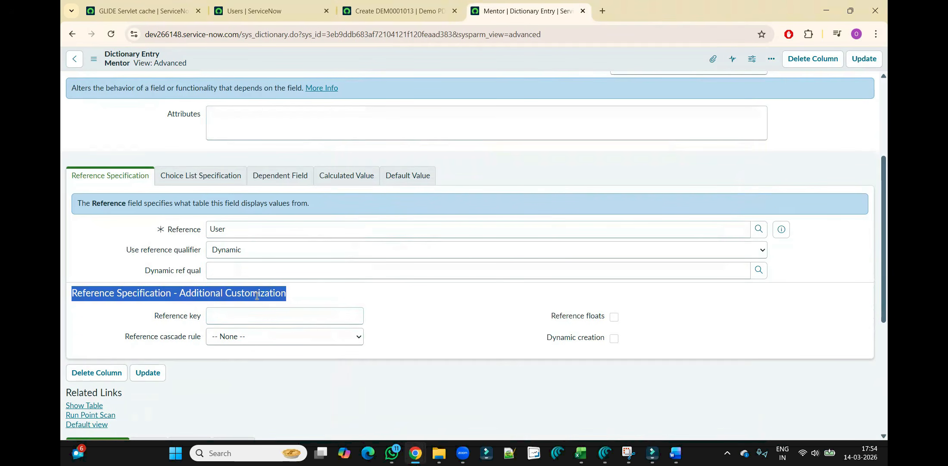
pyautogui.click(109, 306)
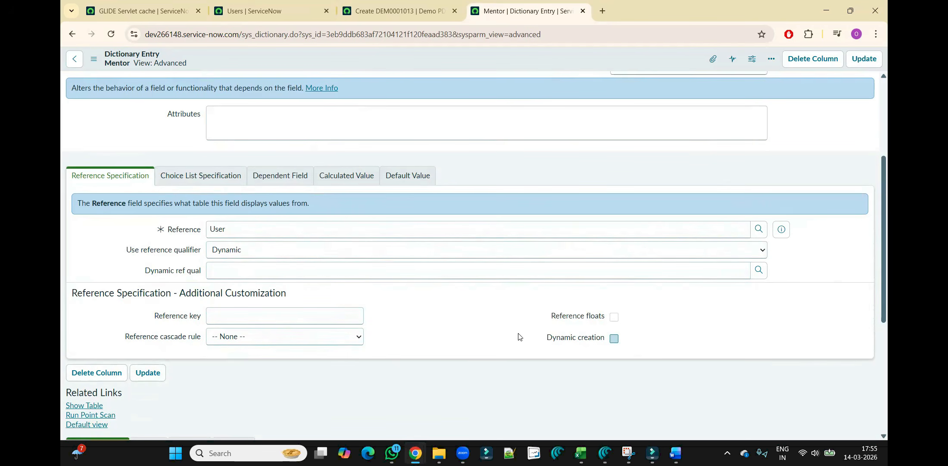
pyautogui.click(510, 453)
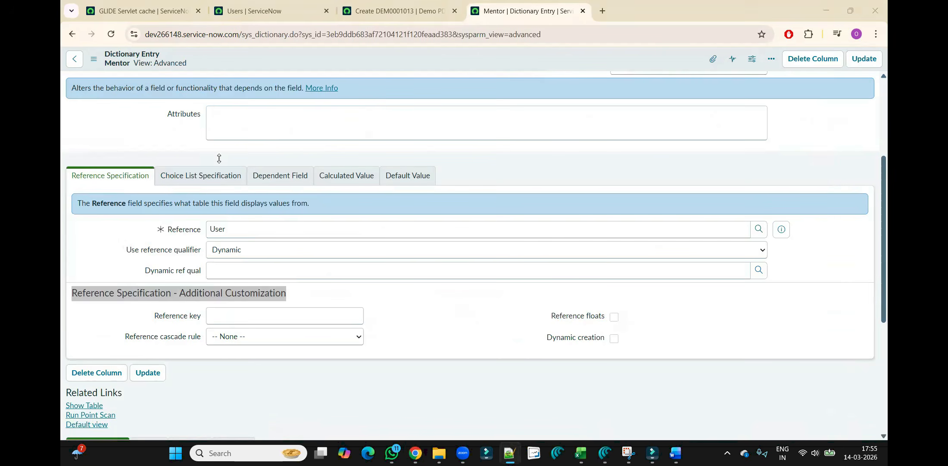
pyautogui.click(521, 155)
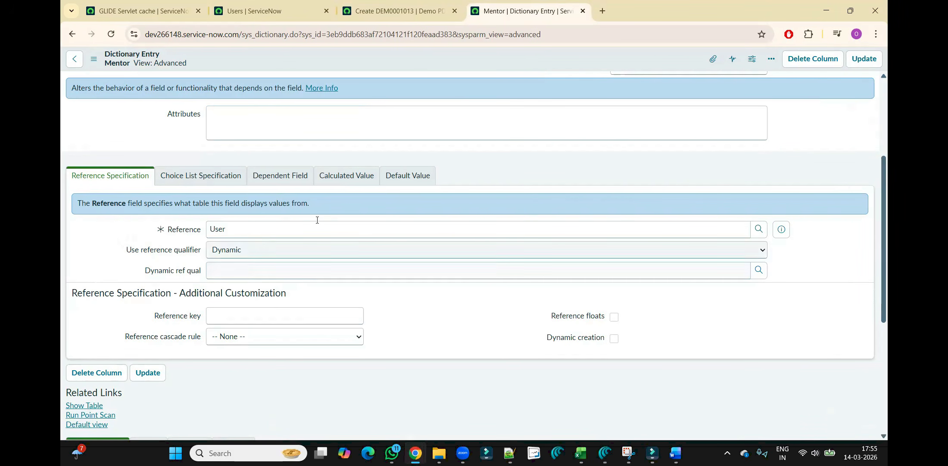
# Examine the Mentor entry's Choice List Specification, Dependent Field, Calculated Value and Default Value settings.
pyautogui.click(214, 178)
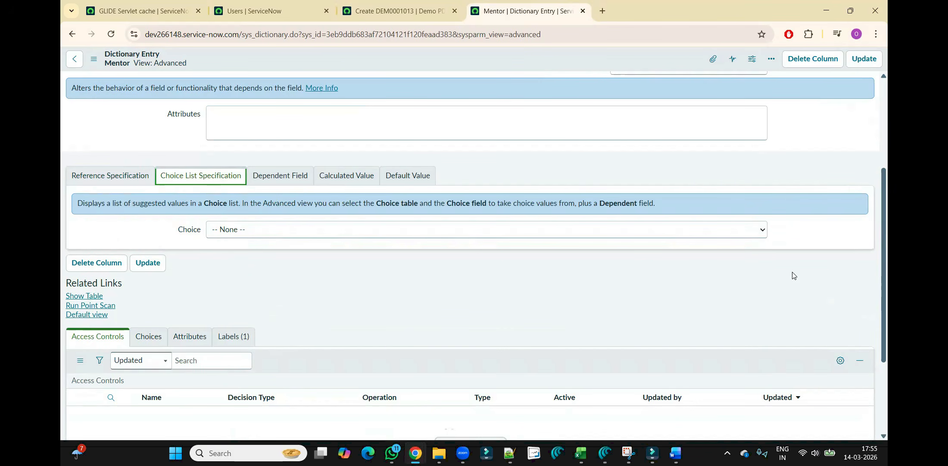
pyautogui.moveTo(886, 284); pyautogui.dragTo(884, 243)
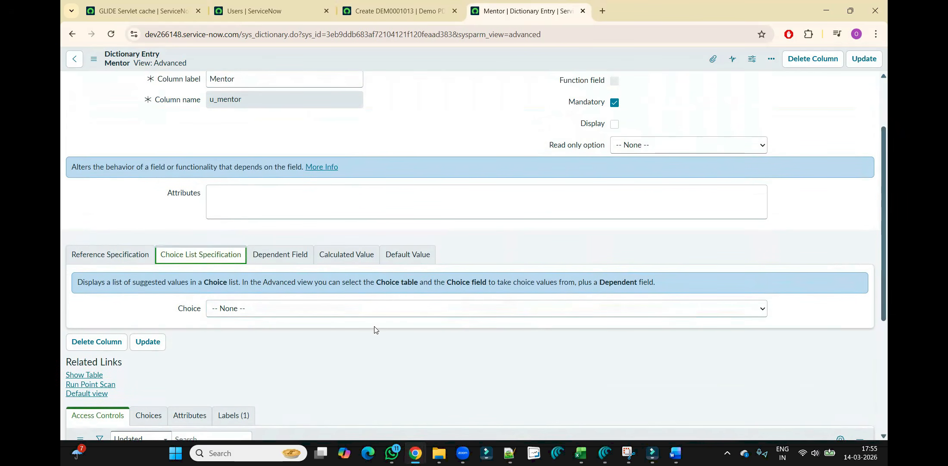
pyautogui.click(297, 252)
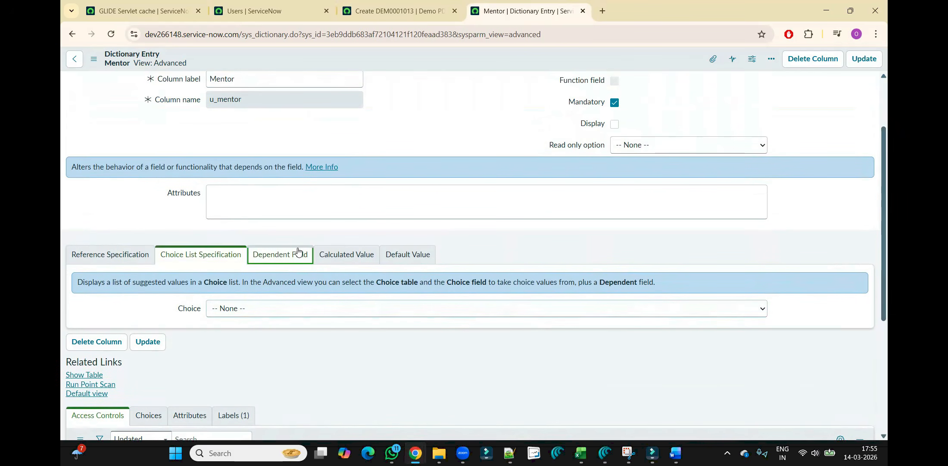
pyautogui.click(351, 255)
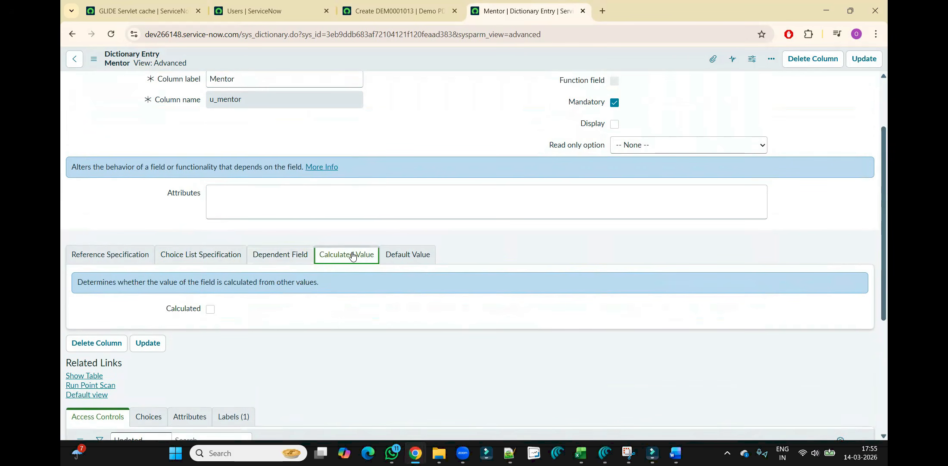
pyautogui.click(406, 255)
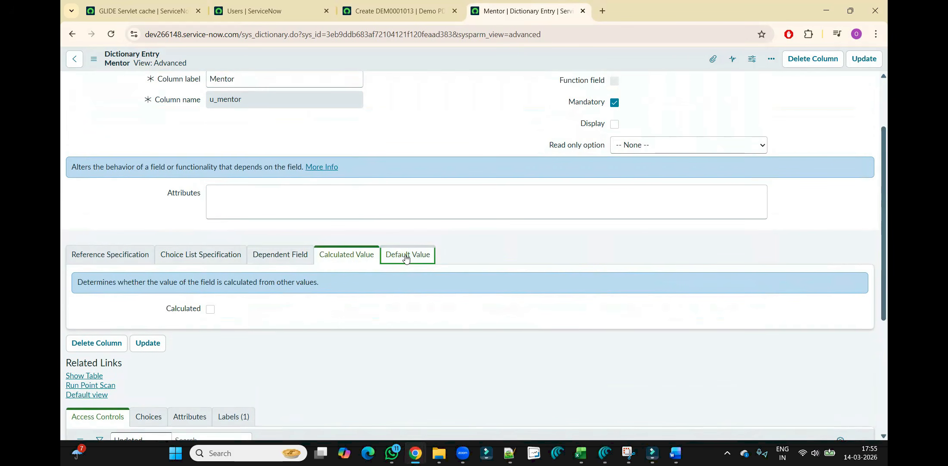
pyautogui.scroll(2, 873, 212)
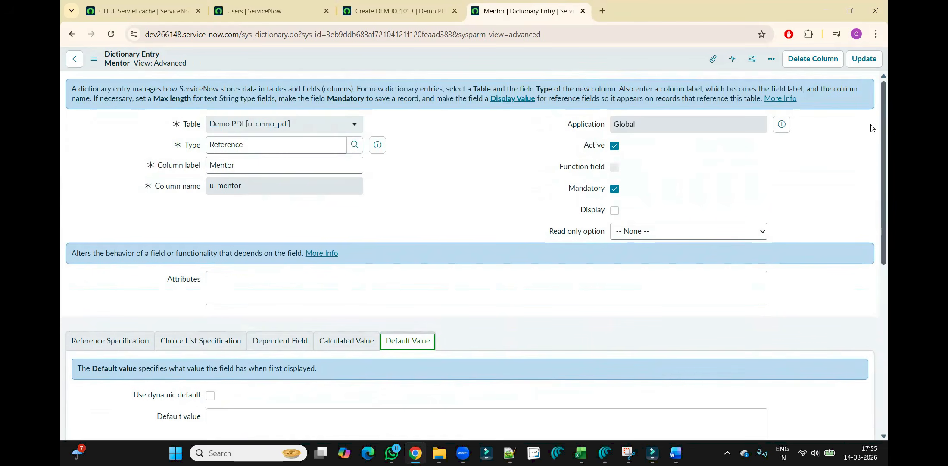
pyautogui.click(492, 214)
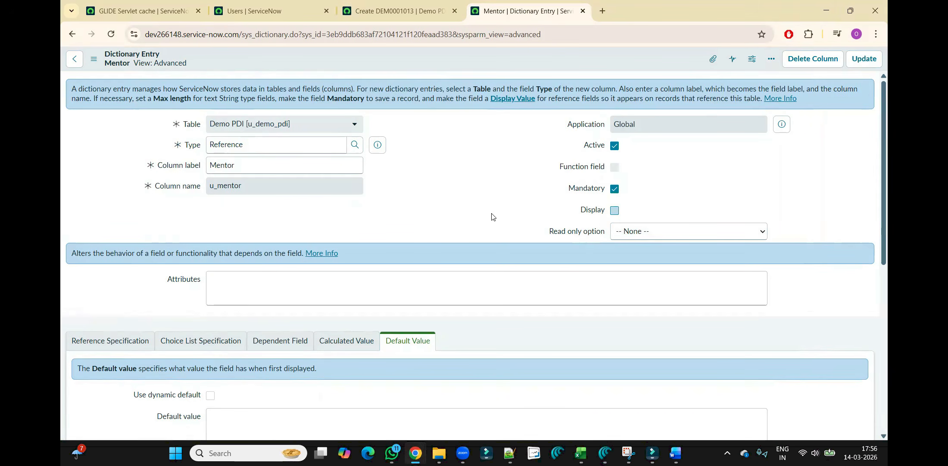